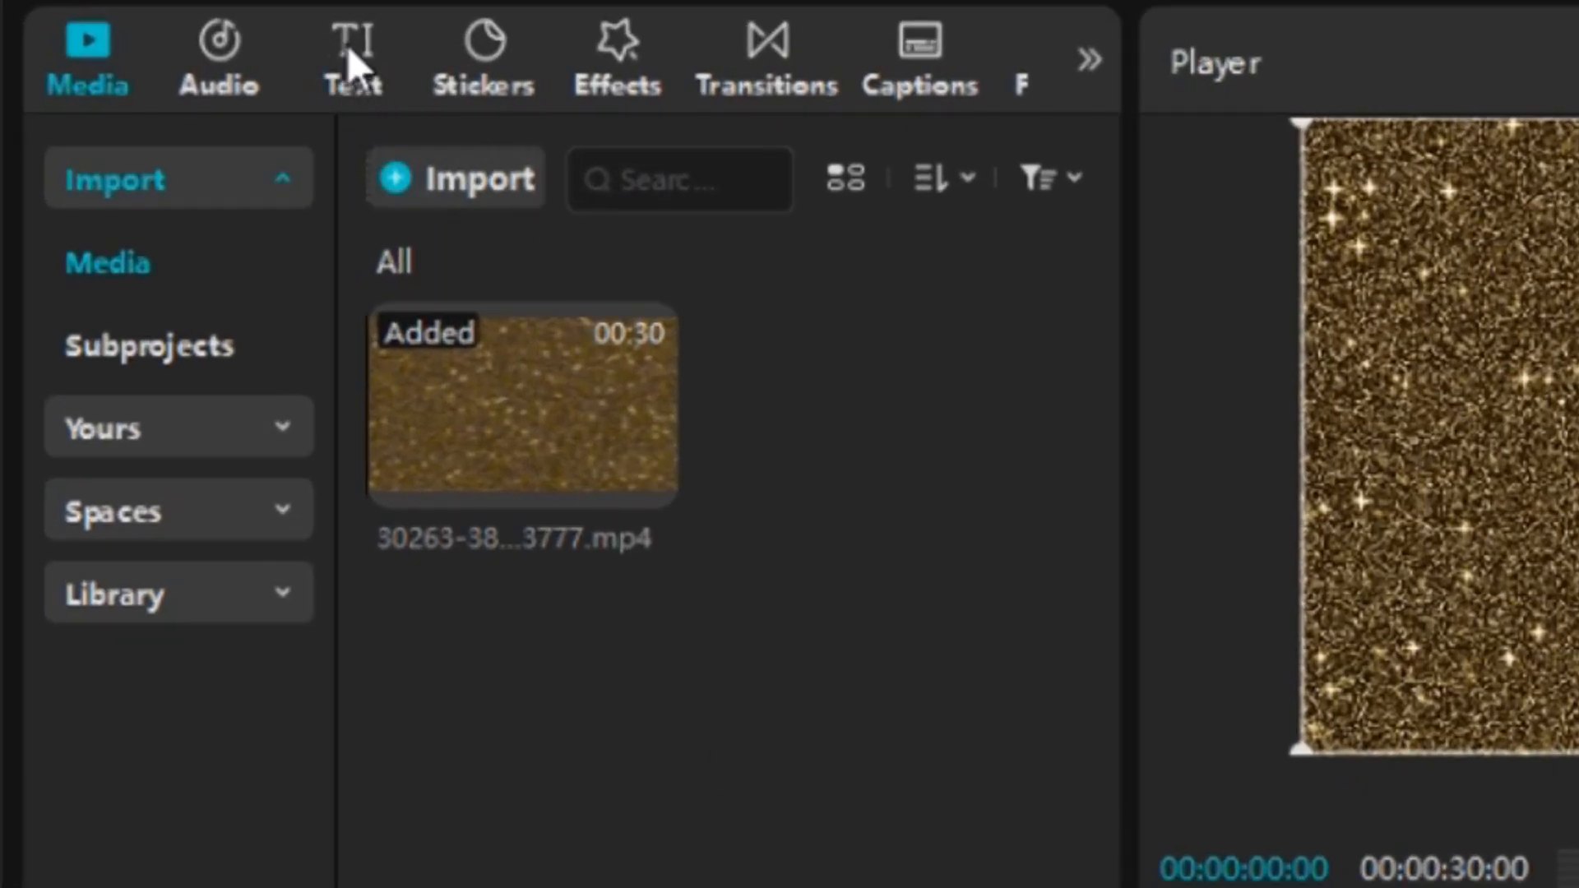
- Add a default text clip on its own track above the glitter video, starting at 00:00
{"action": "left_click", "coordinate": [349, 47]}
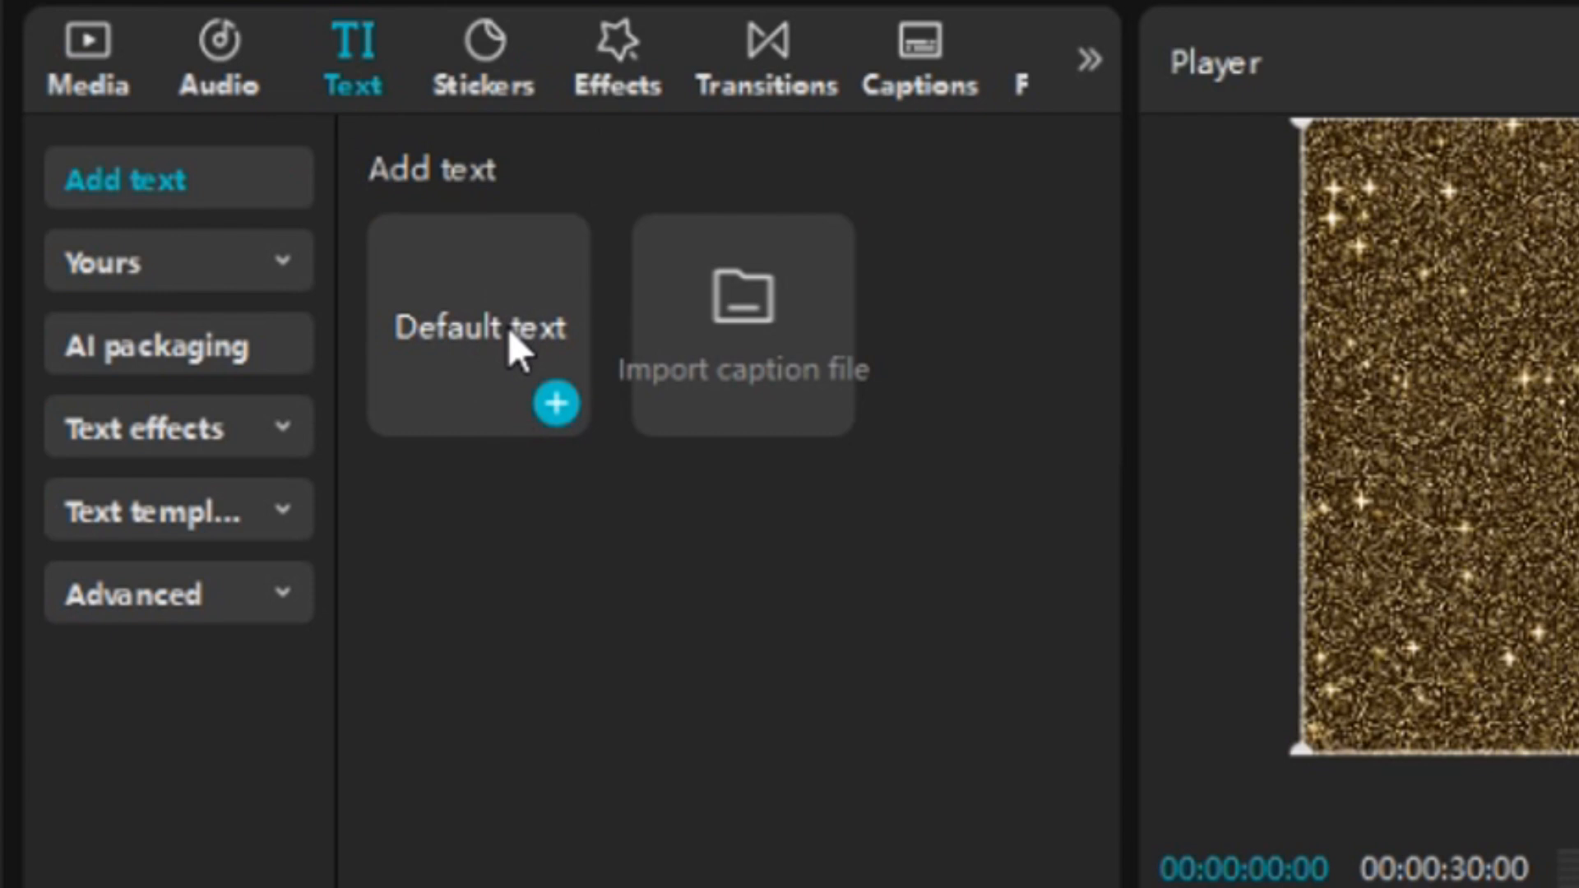
{"action": "left_click_drag", "start_coordinate": [508, 328], "coordinate": [179, 551]}
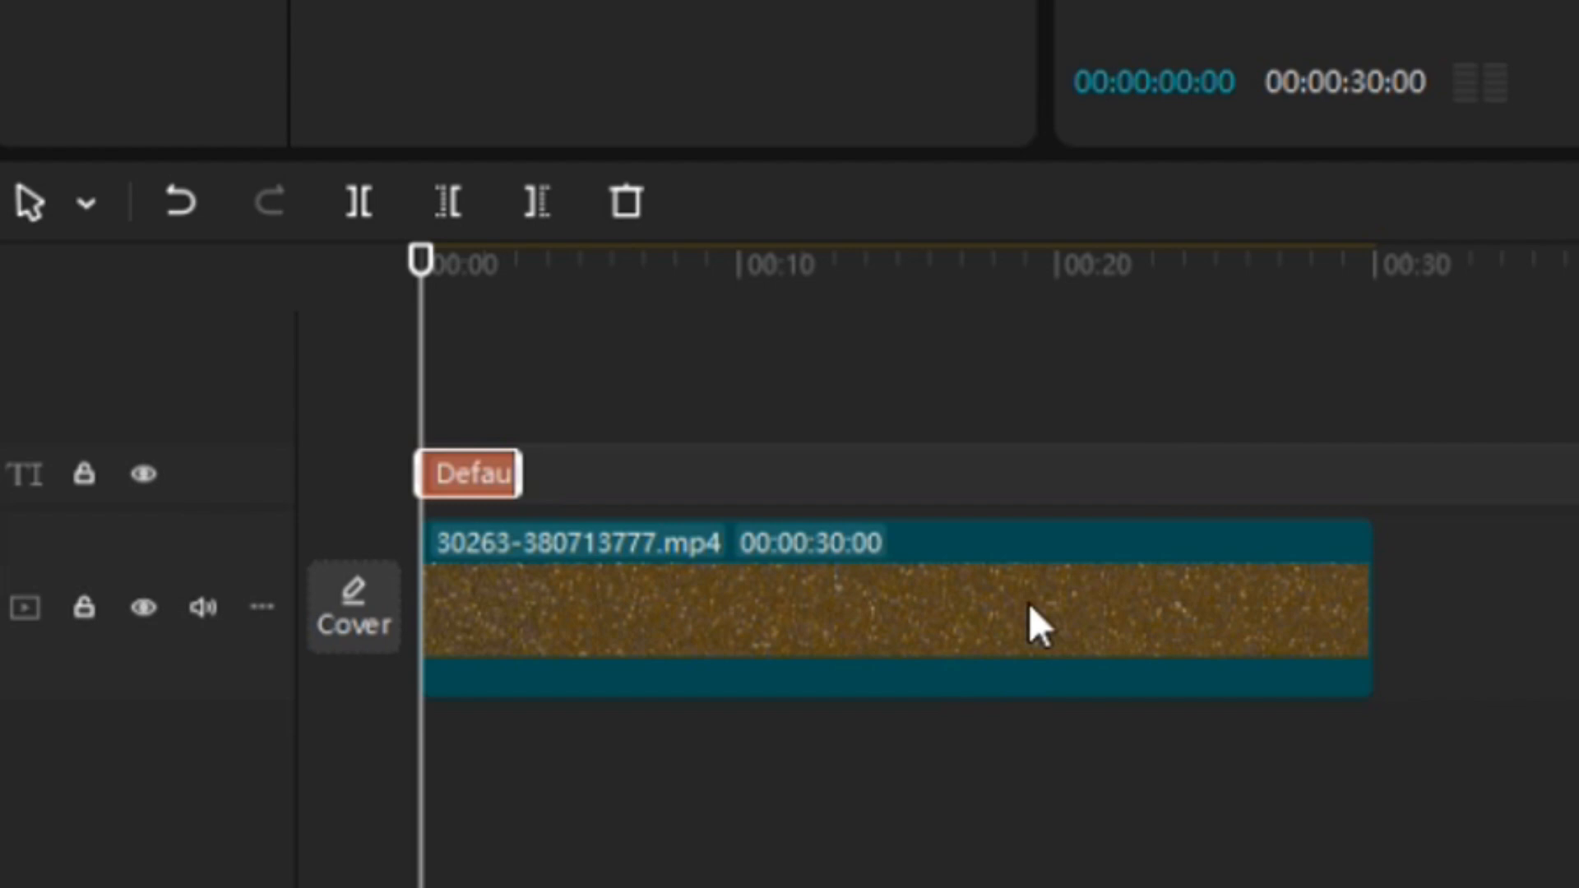
- Shorten the glitter video clip to 10 seconds and extend the text clip to the same length
{"action": "left_click", "coordinate": [1179, 613]}
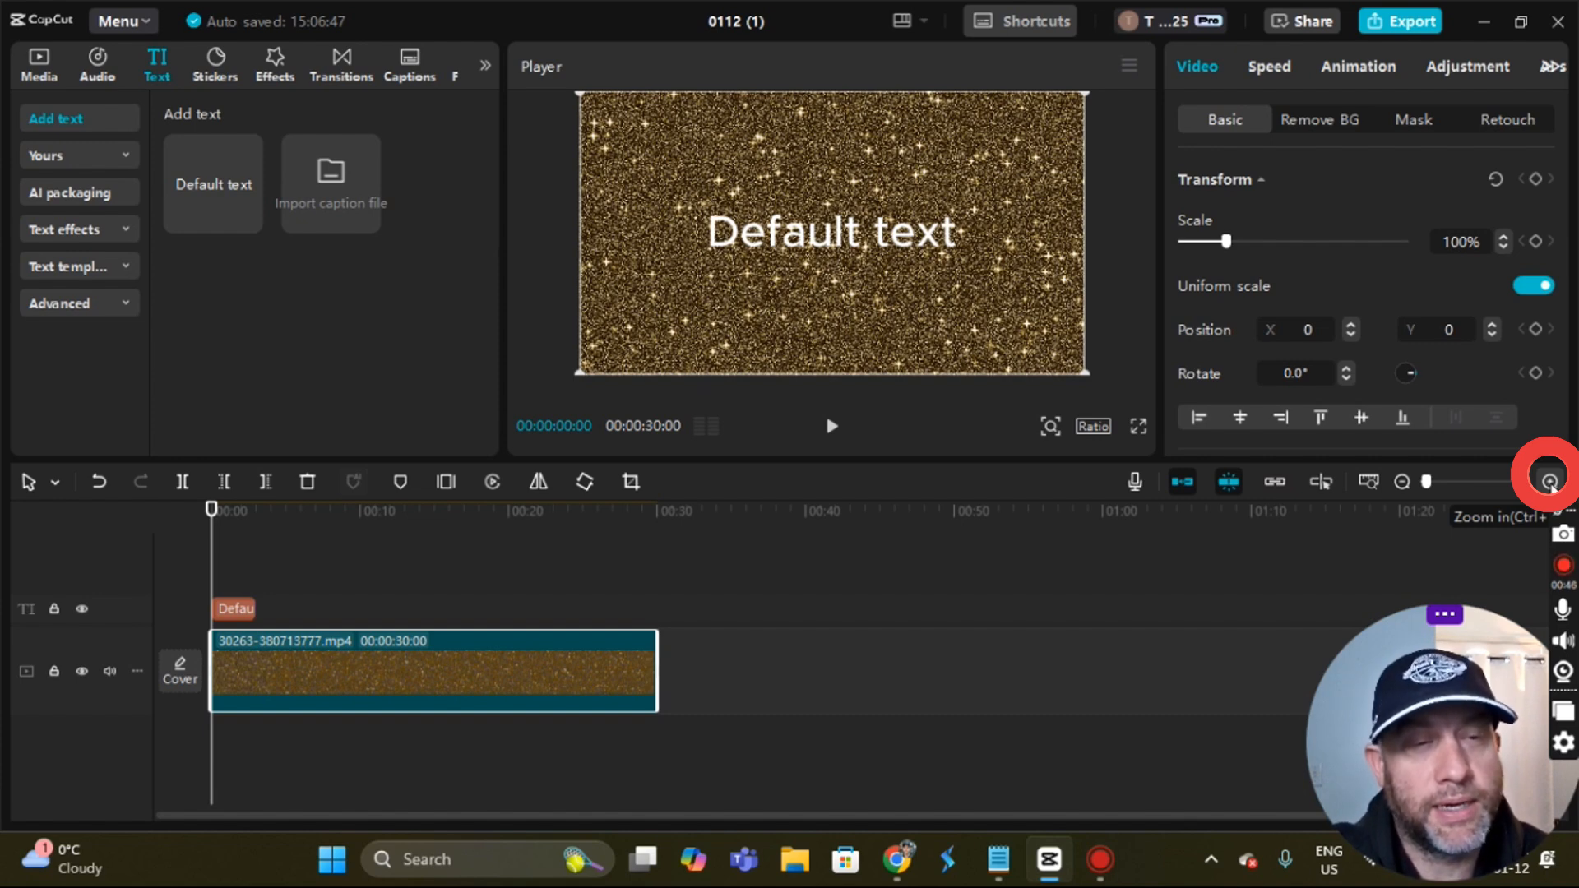
{"action": "left_click", "coordinate": [1550, 483]}
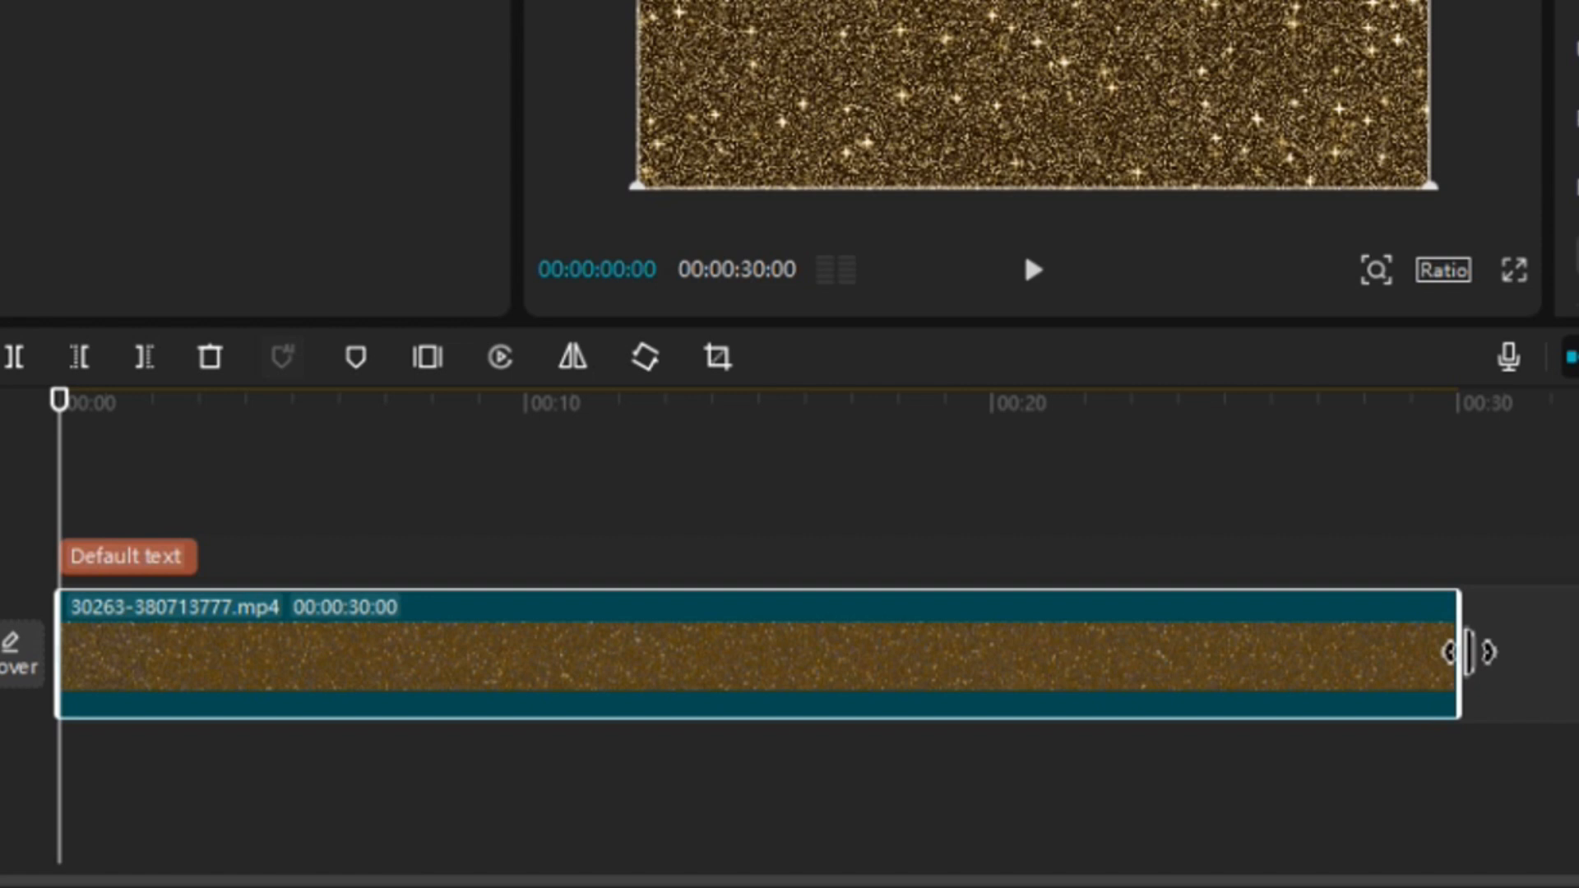
{"action": "mouse_move", "coordinate": [1470, 652]}
{"action": "left_mouse_down"}
{"action": "mouse_move", "coordinate": [1276, 652]}
{"action": "mouse_move", "coordinate": [630, 592]}
{"action": "mouse_move", "coordinate": [527, 597]}
{"action": "mouse_move", "coordinate": [536, 635]}
{"action": "mouse_move", "coordinate": [521, 631]}
{"action": "left_mouse_up"}
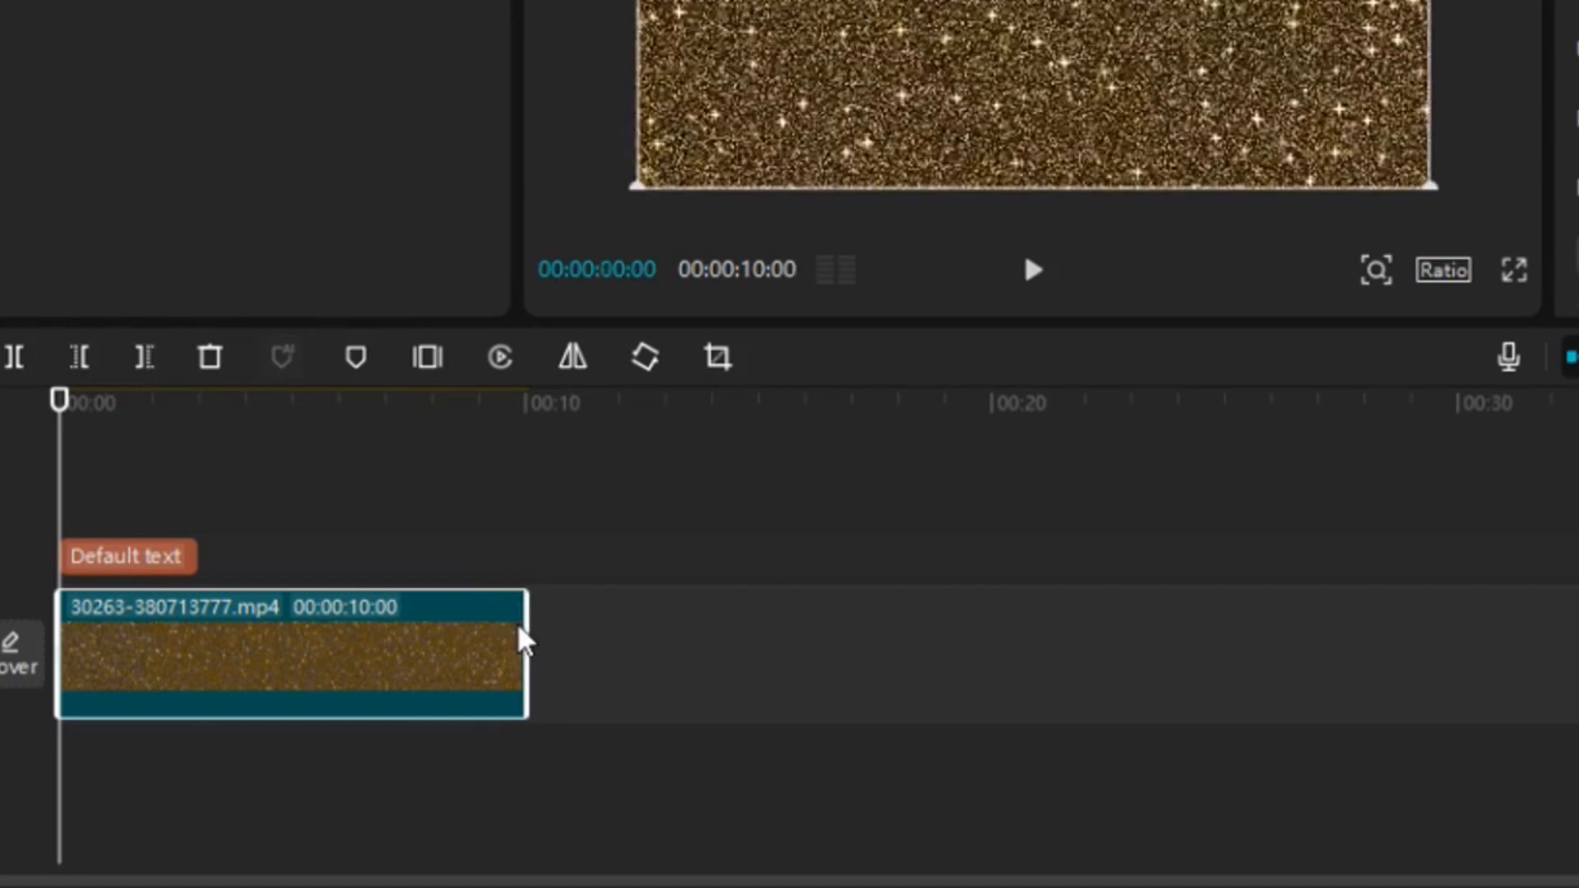
{"action": "left_click", "coordinate": [117, 563]}
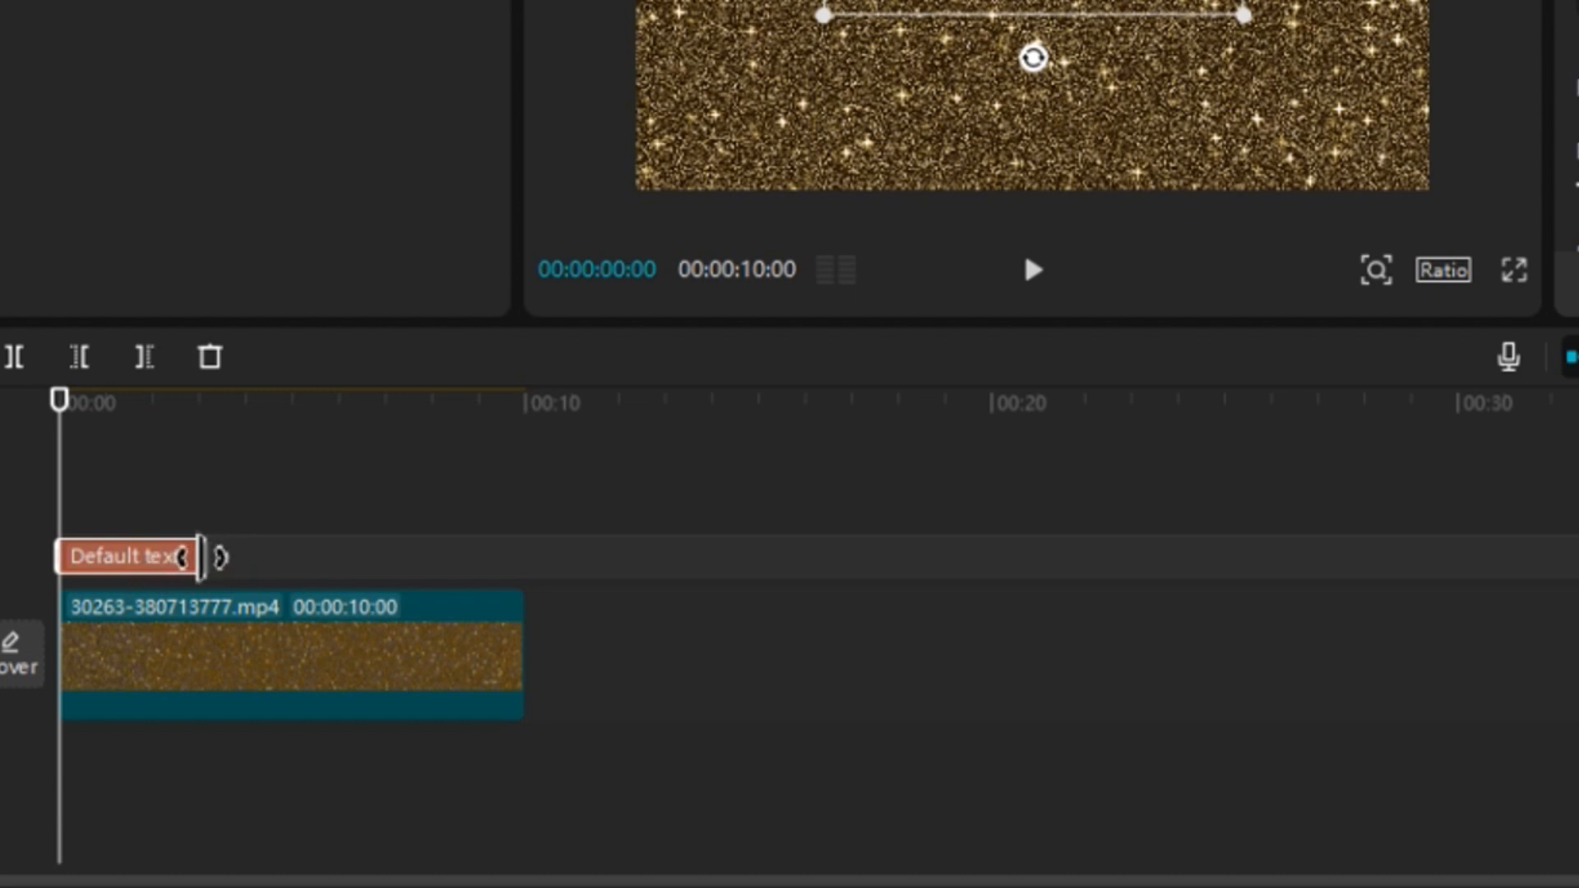
{"action": "left_click_drag", "start_coordinate": [200, 557], "coordinate": [522, 581]}
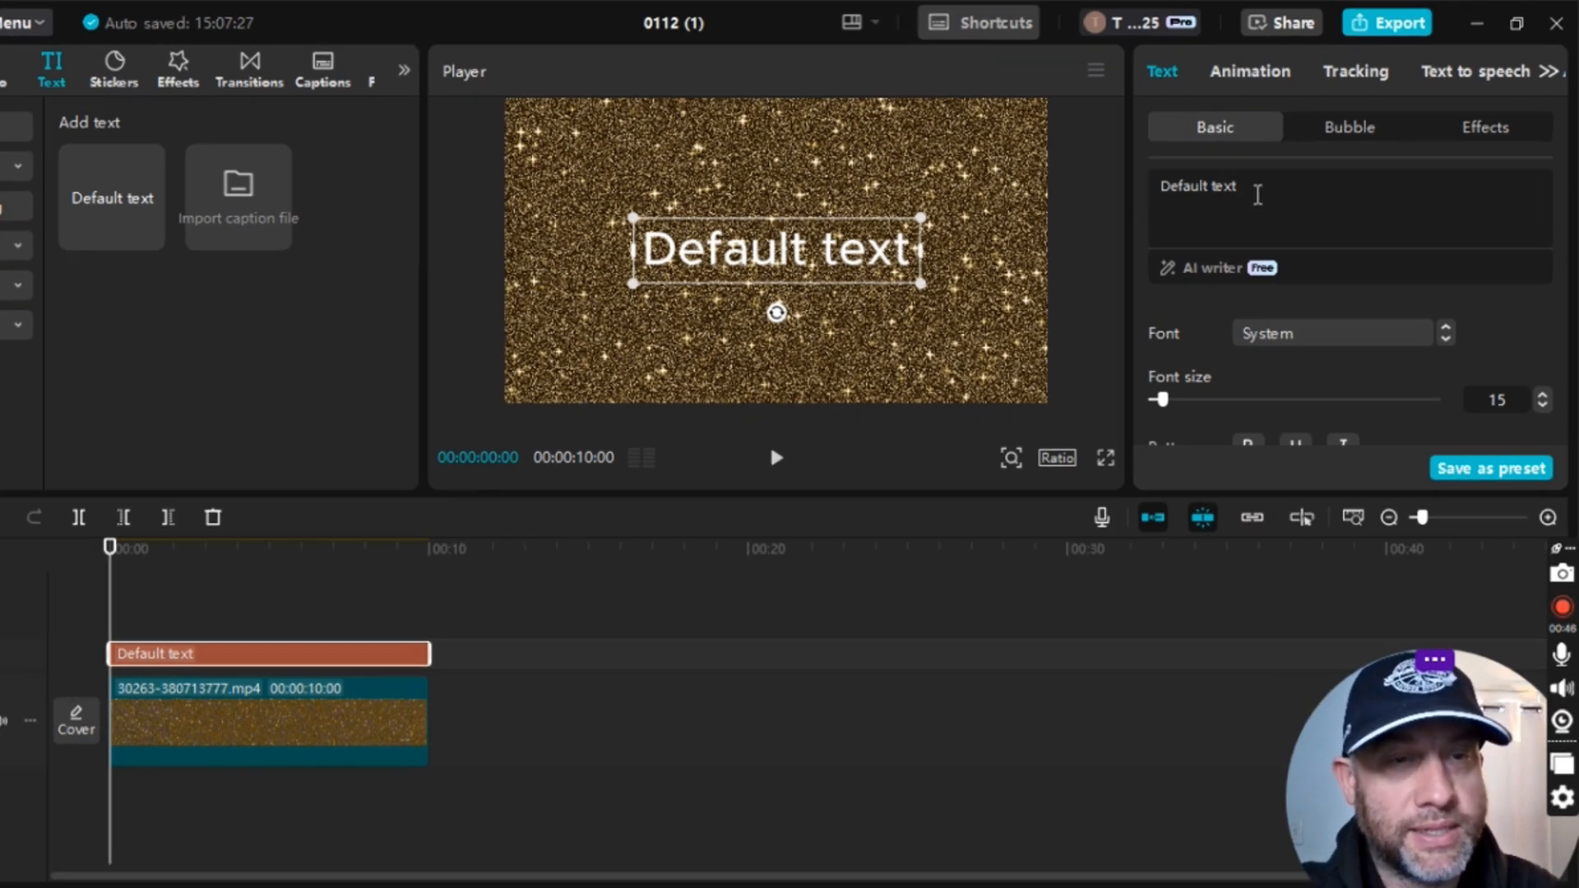
- Replace the text clip's default wording with "GOLD"
{"action": "left_click_drag", "start_coordinate": [1279, 182], "coordinate": [1034, 158]}
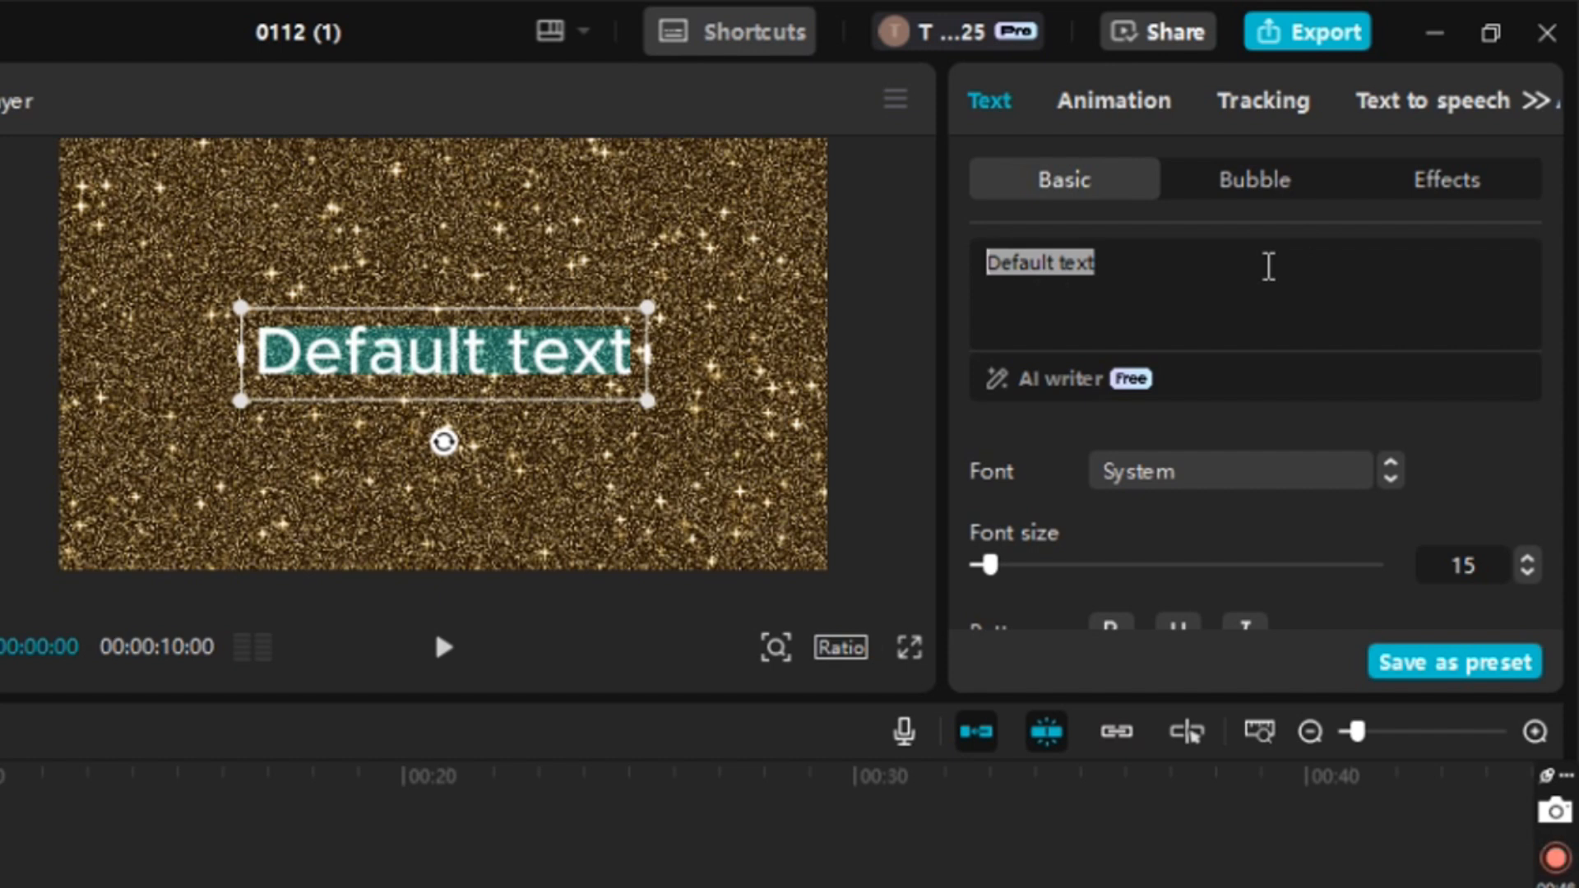
{"action": "key", "text": "BackSpace"}
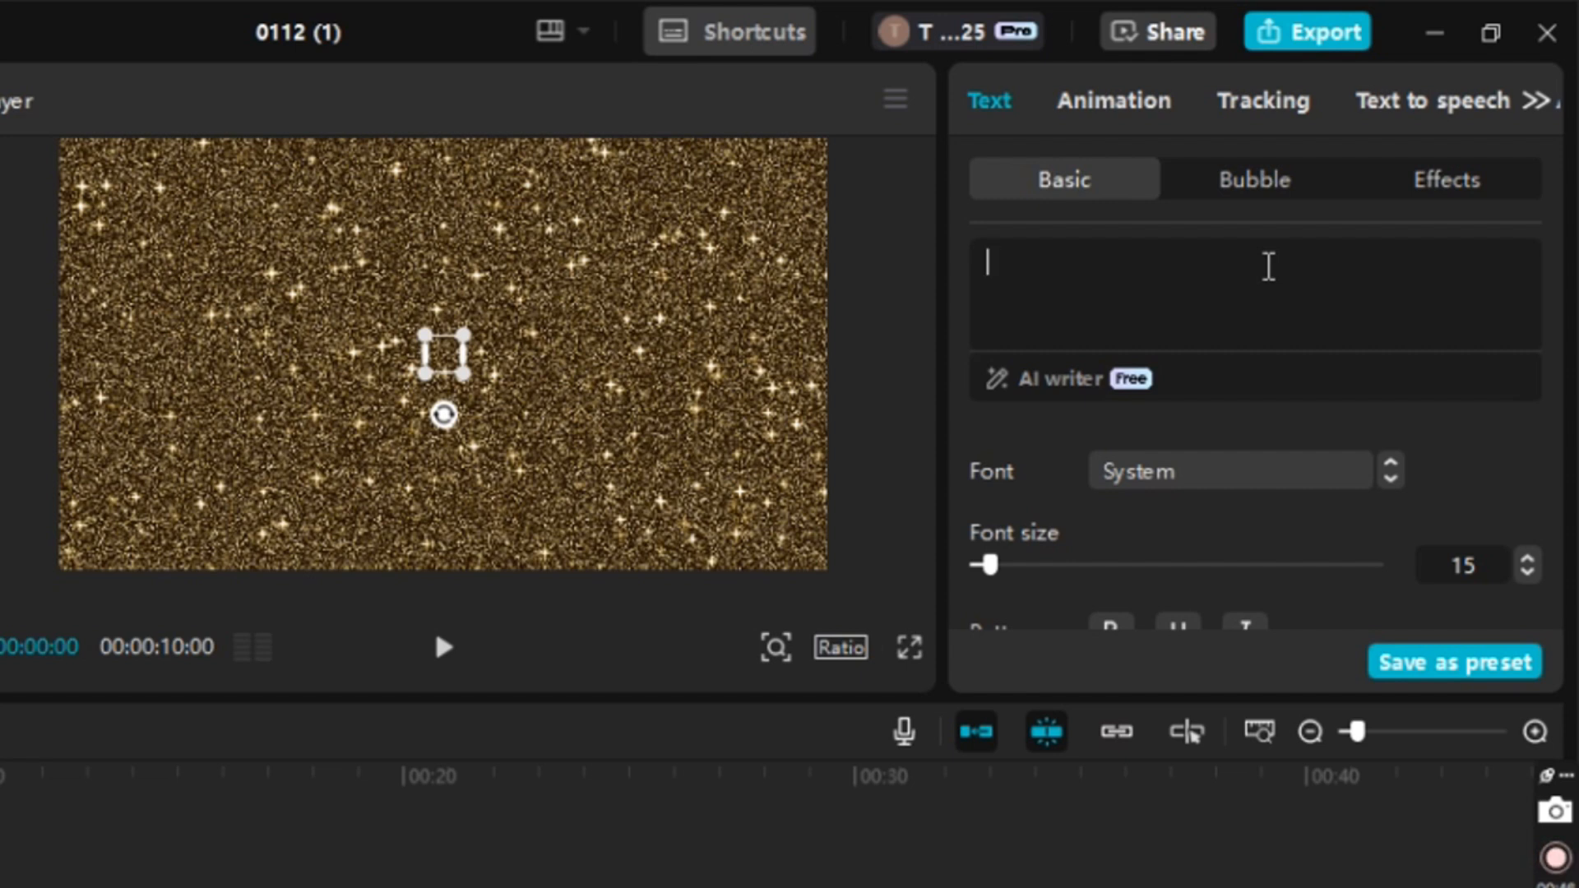
{"action": "type", "text": "GOLD"}
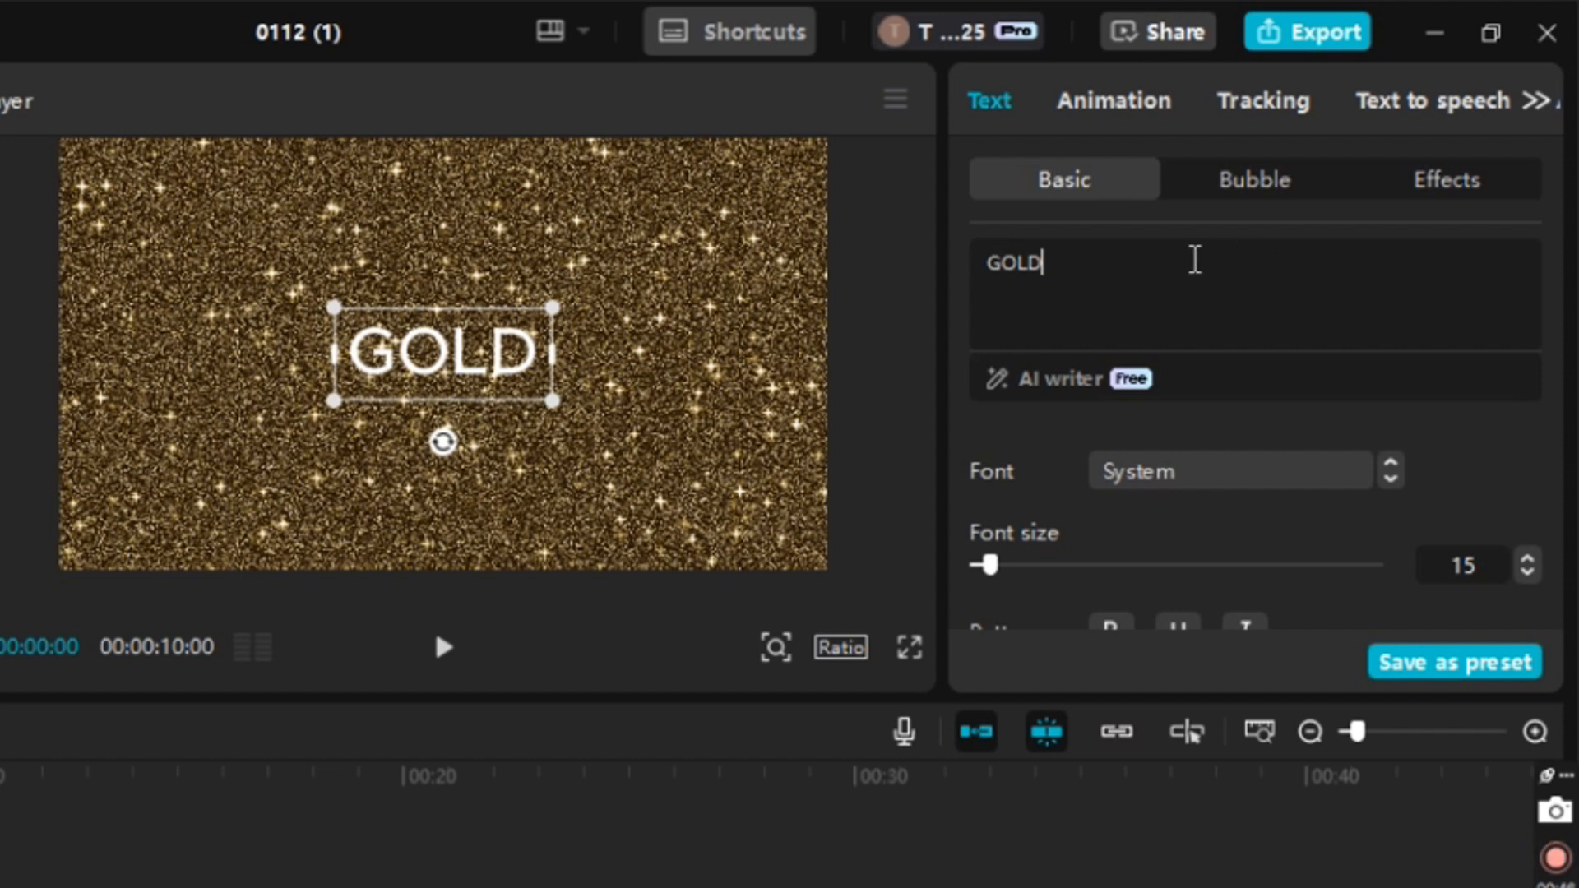
- Copy the word GOLD and paste it onto new lines until the text has five stacked GOLD lines
{"action": "left_click_drag", "start_coordinate": [1195, 260], "coordinate": [945, 240]}
{"action": "key", "text": "ctrl+c"}
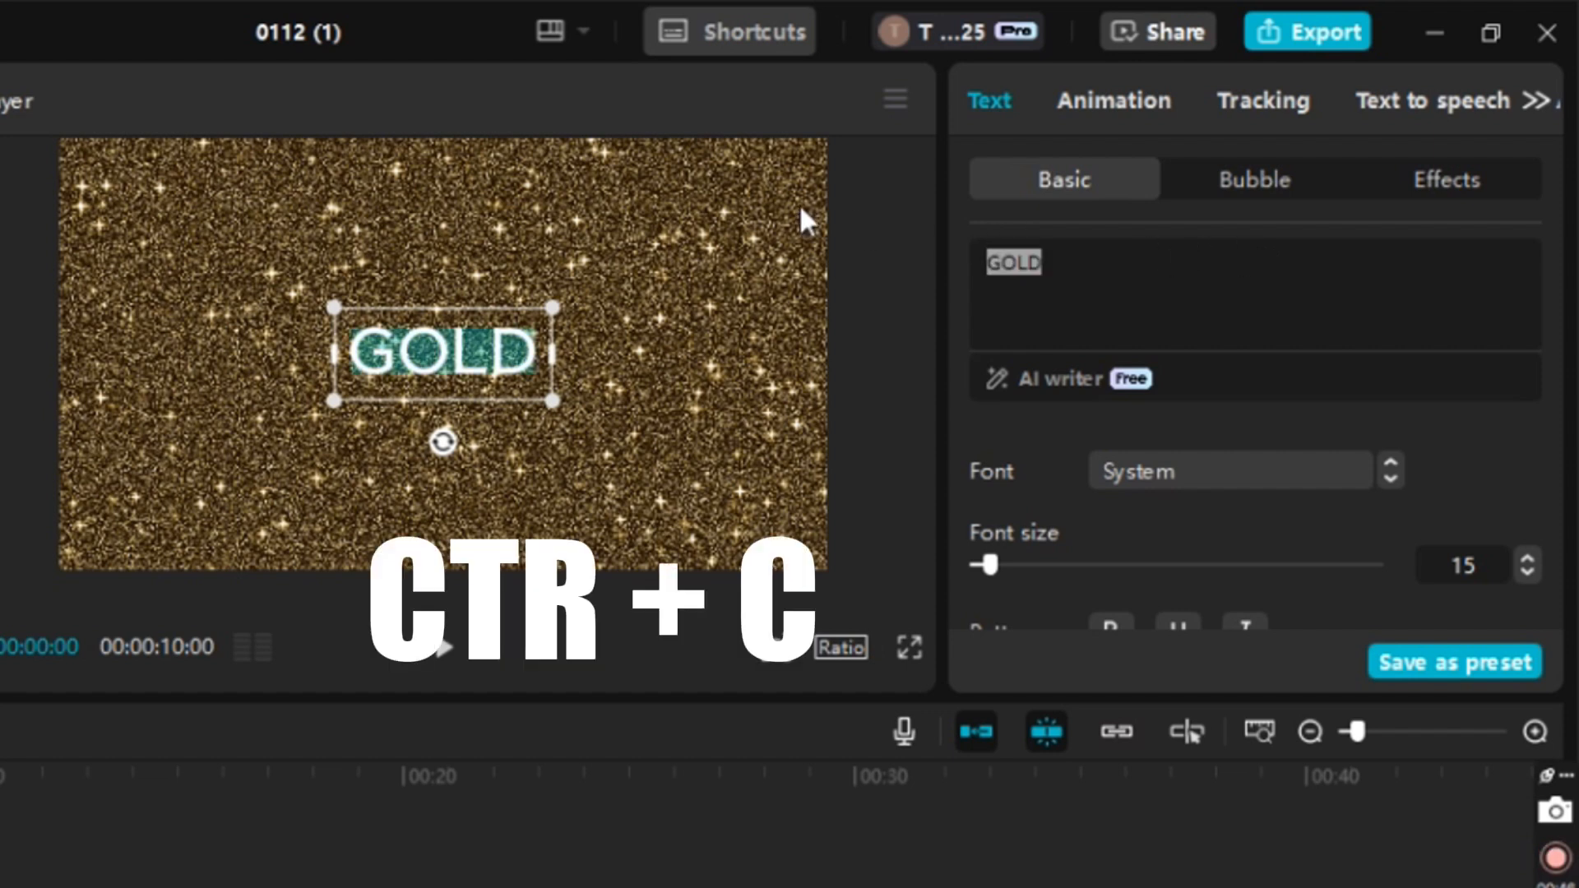
{"action": "left_click", "coordinate": [1185, 273]}
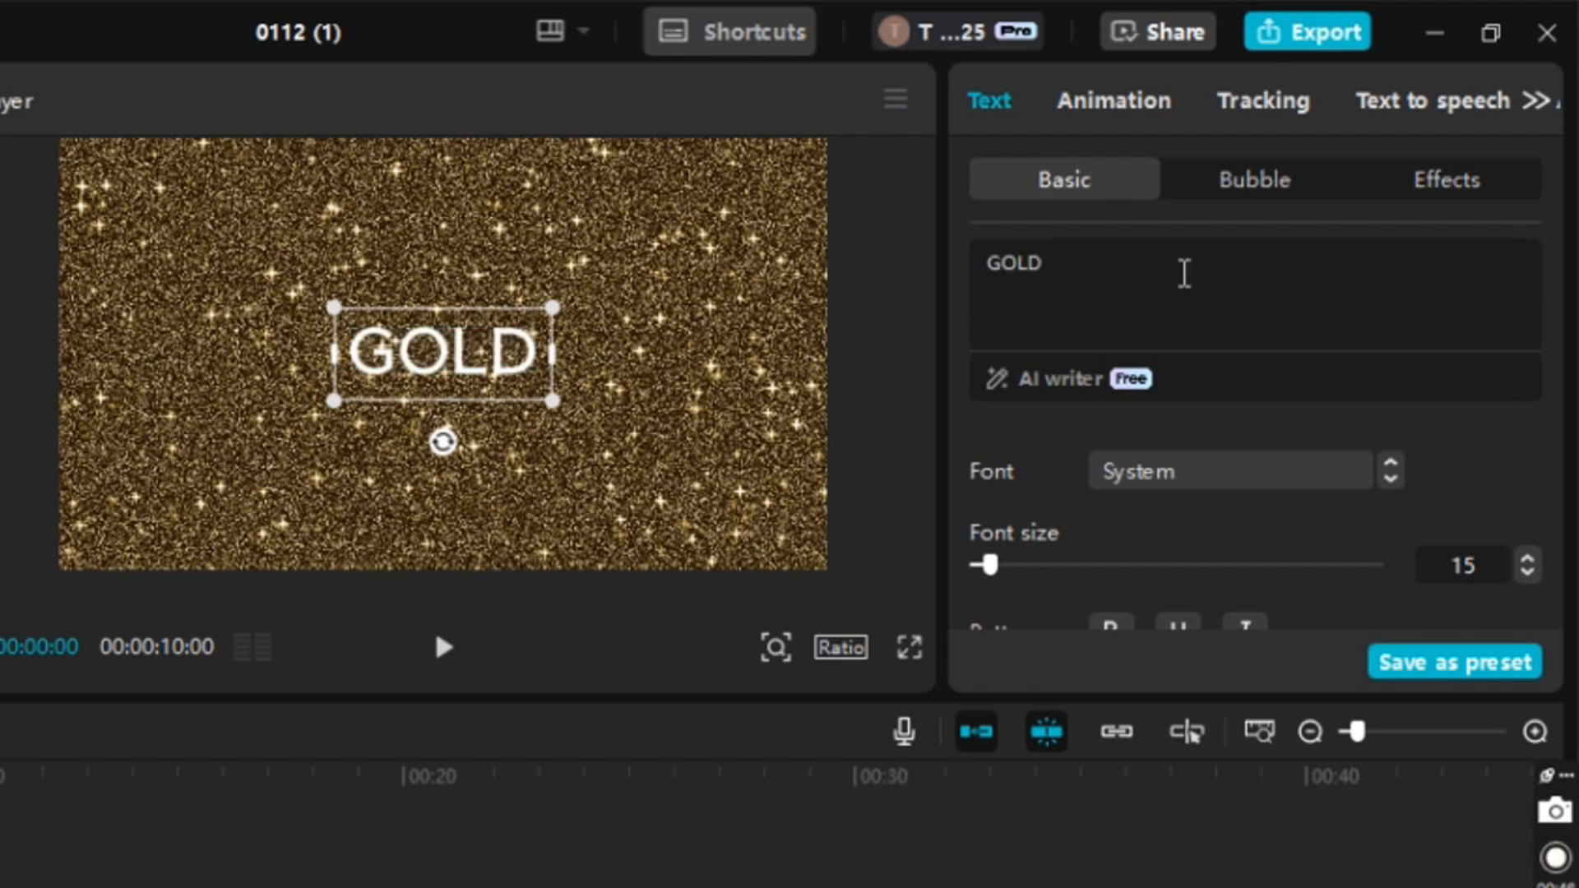
{"action": "key", "text": "ctrl+a"}
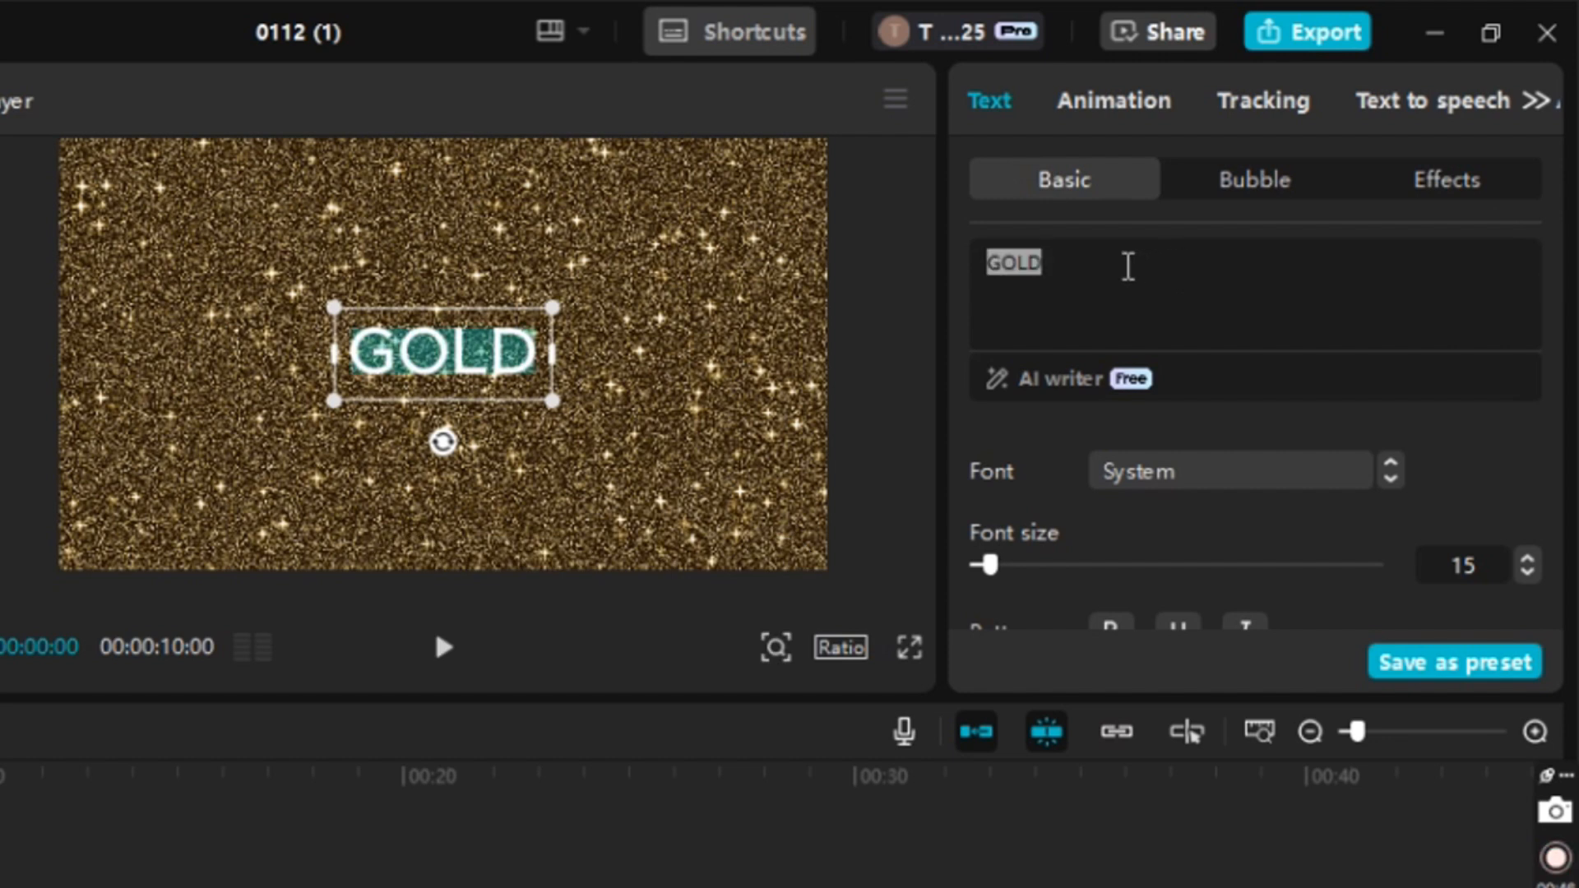
{"action": "left_click", "coordinate": [1104, 274]}
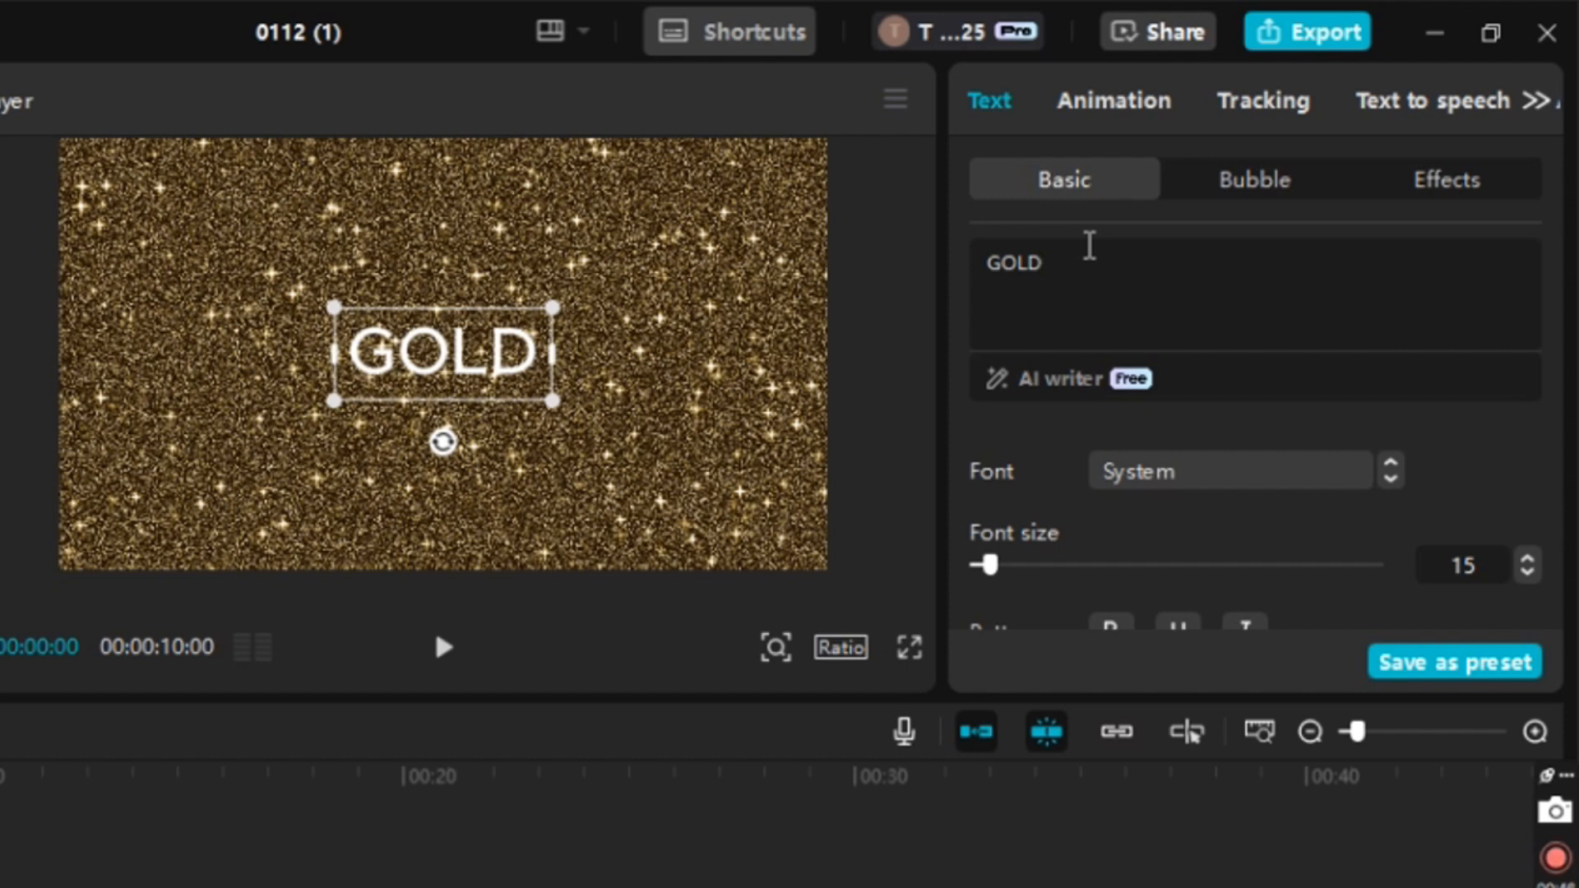
{"action": "key", "text": "Return"}
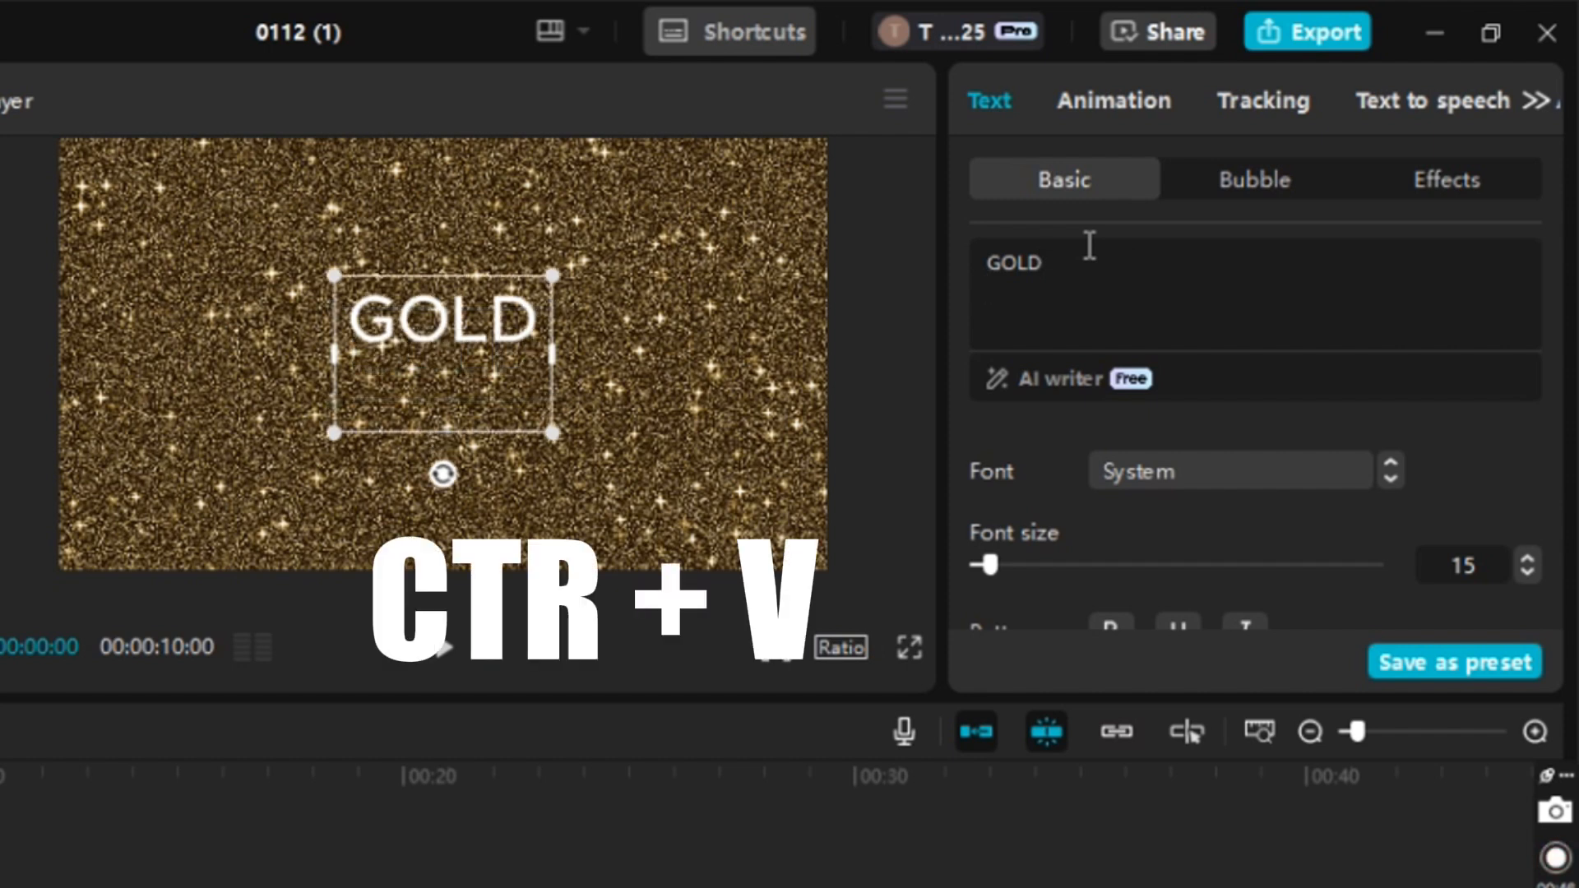
{"action": "key", "text": "ctrl+v"}
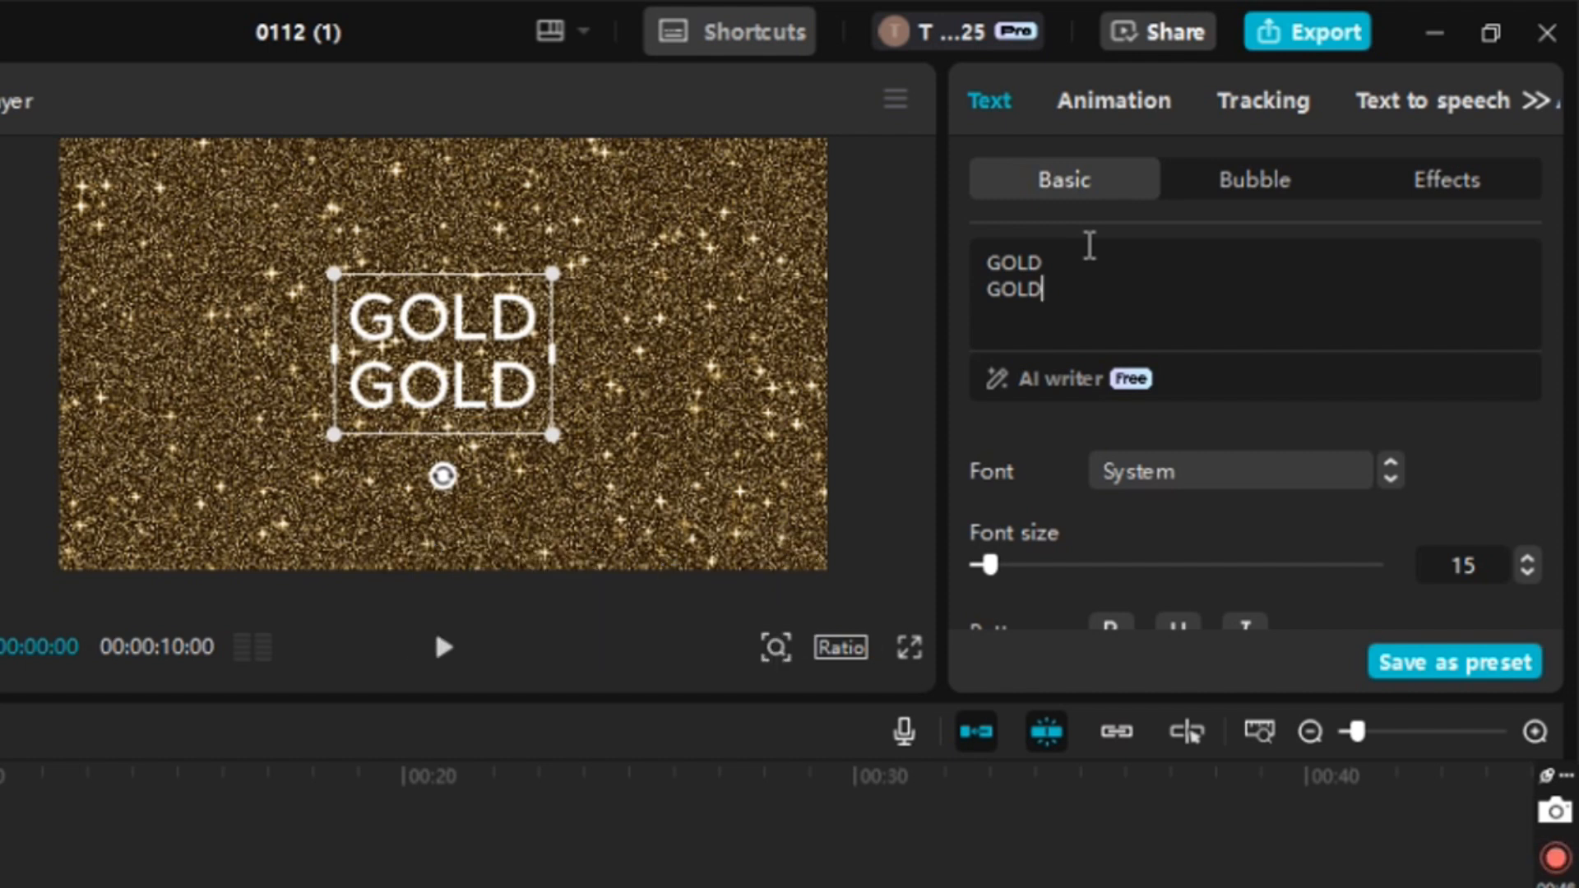
{"action": "key", "text": "Return"}
{"action": "key", "text": "ctrl+v"}
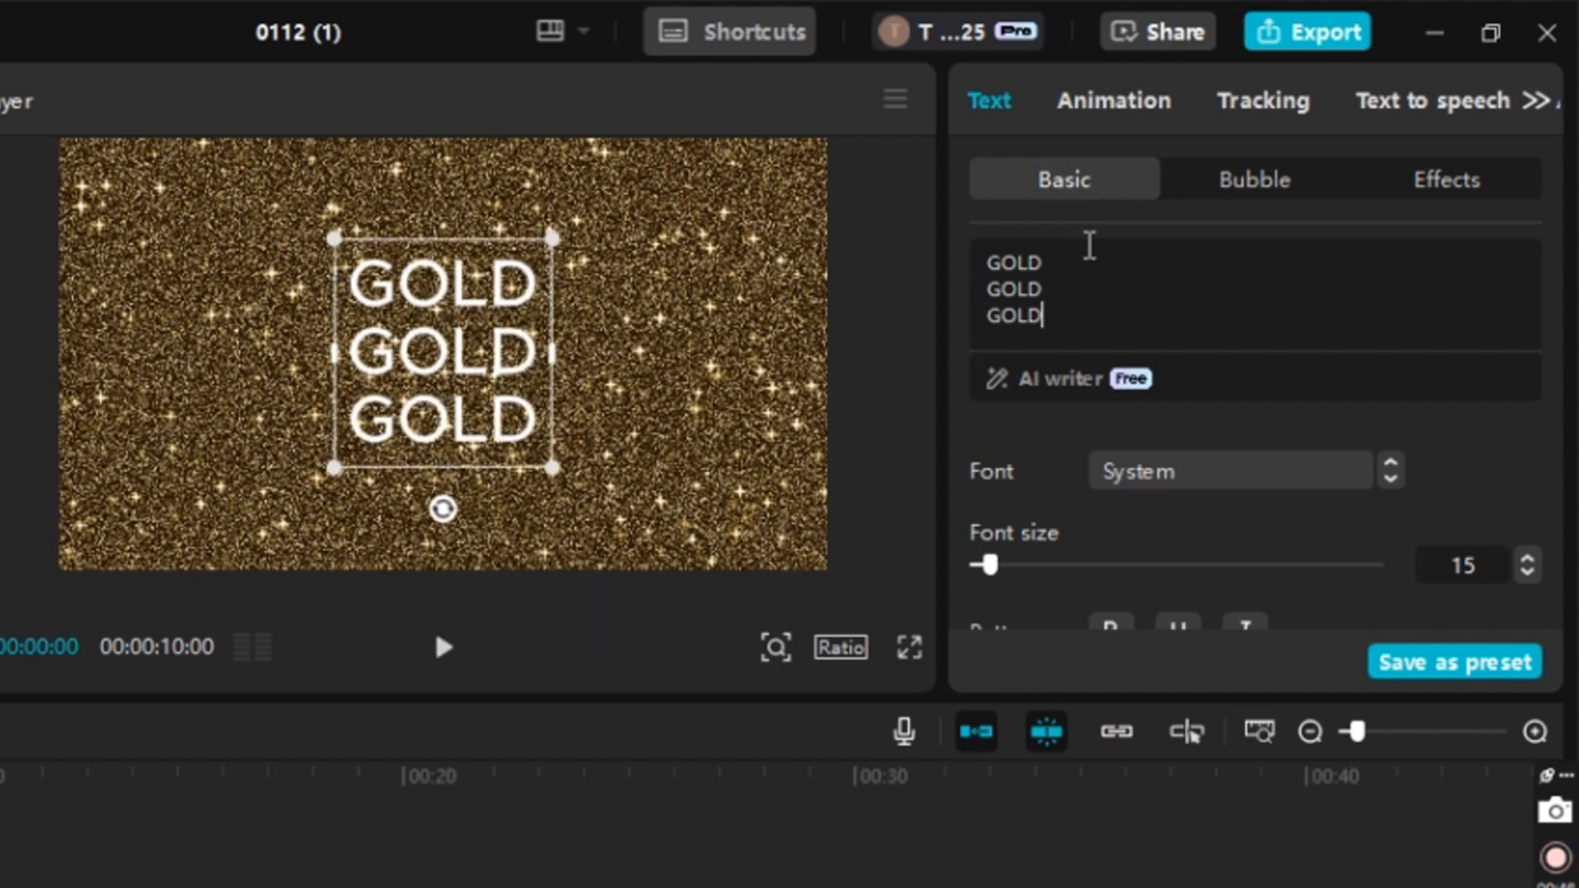
{"action": "key", "text": "Return"}
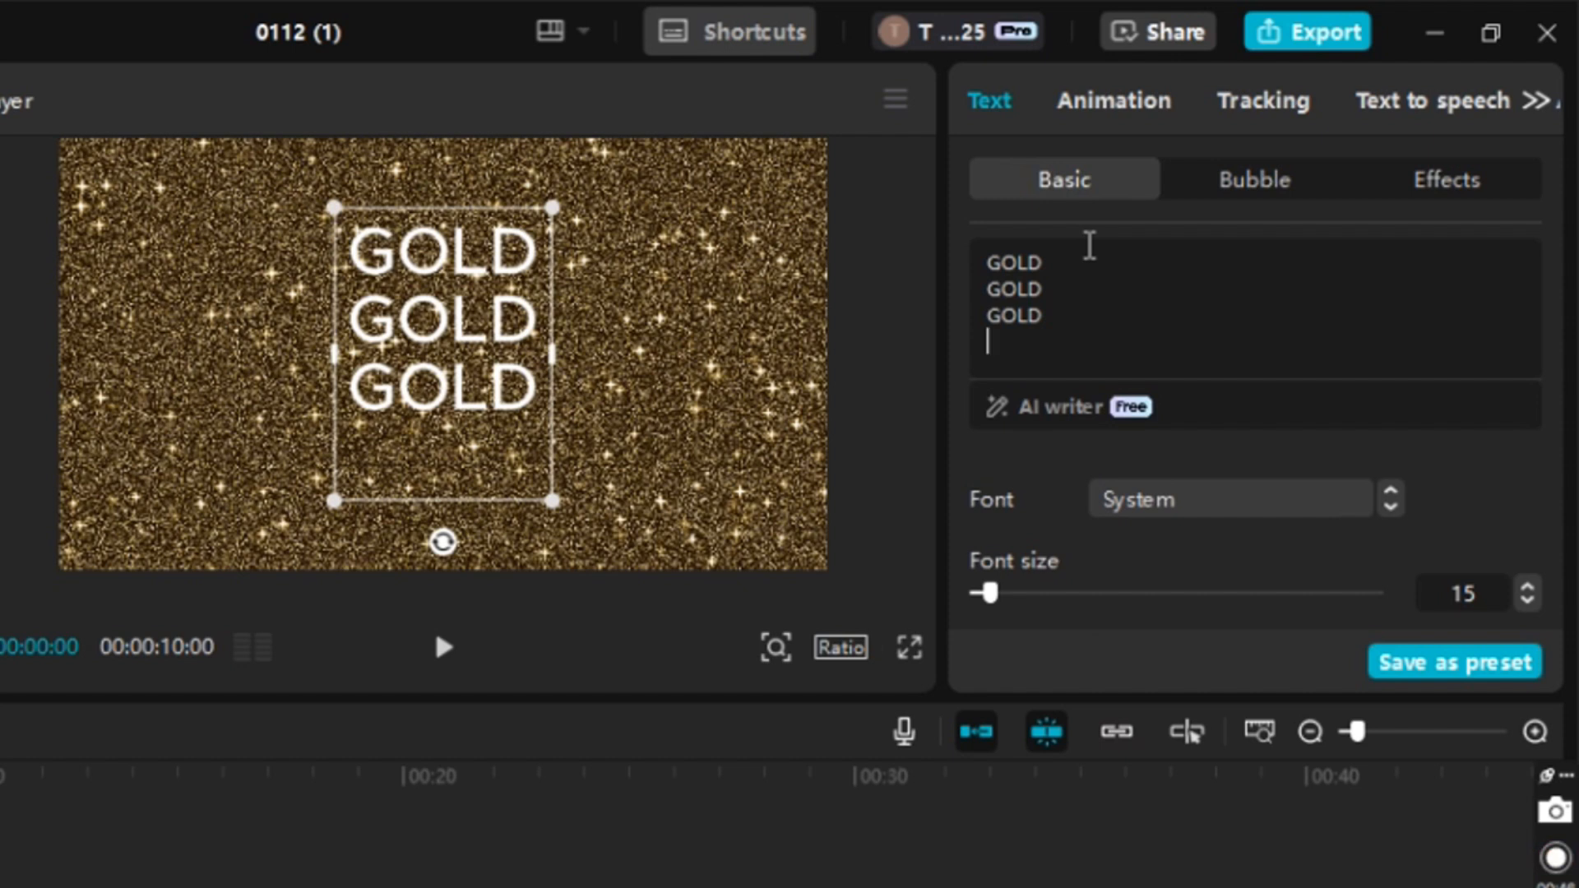
{"action": "key", "text": "ctrl+v"}
{"action": "key", "text": "Return"}
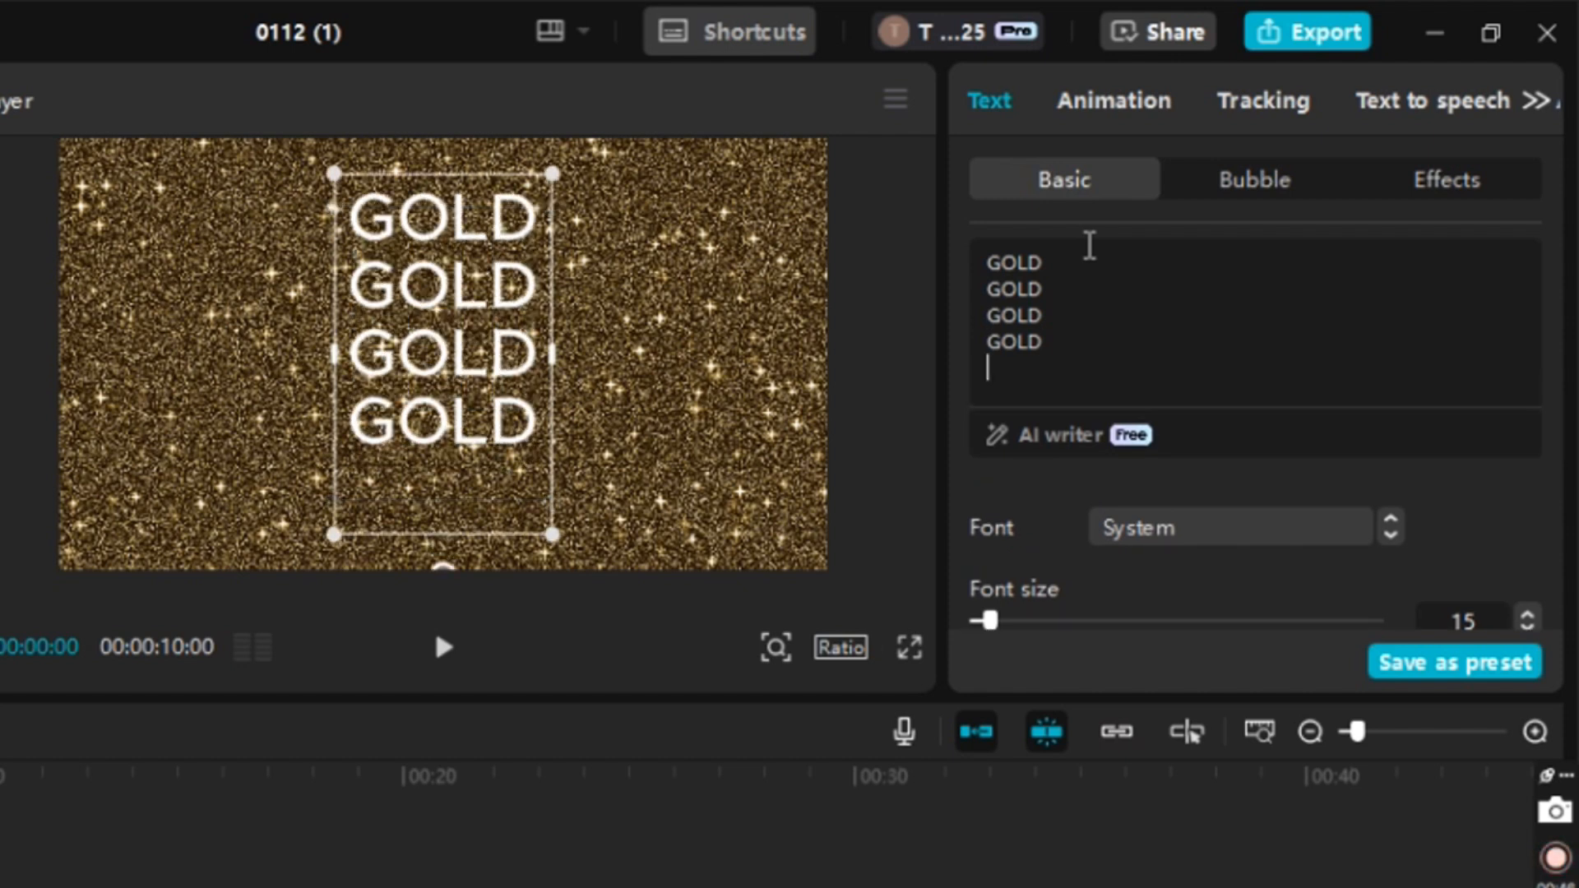
{"action": "key", "text": "ctrl+v"}
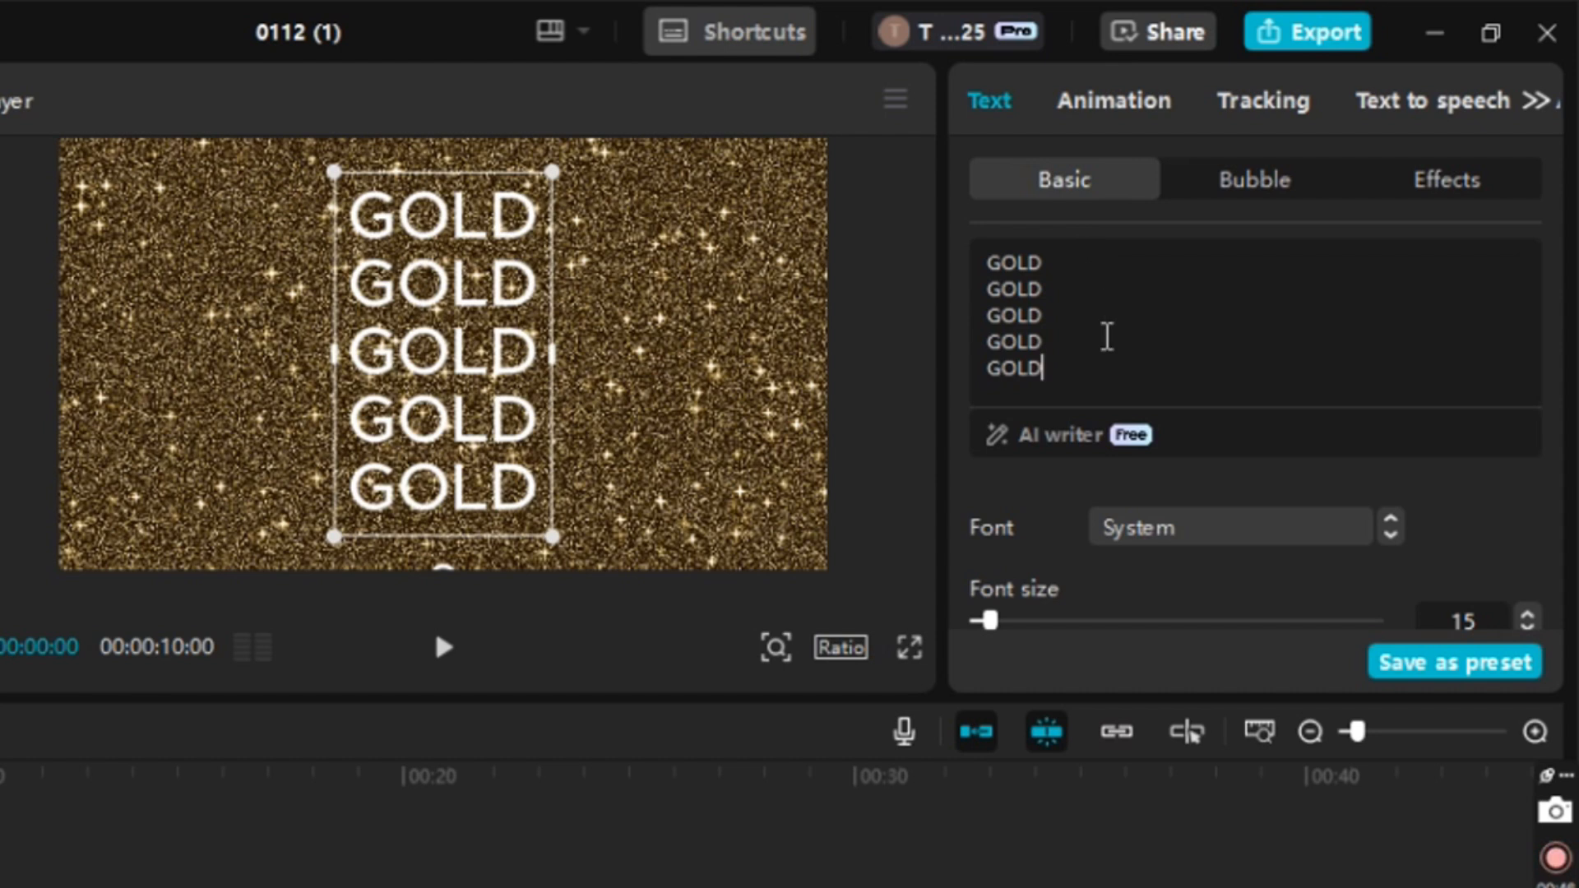
- Apply the free metallic gold gradient text effect to the stacked GOLD text
{"action": "left_click", "coordinate": [1449, 195]}
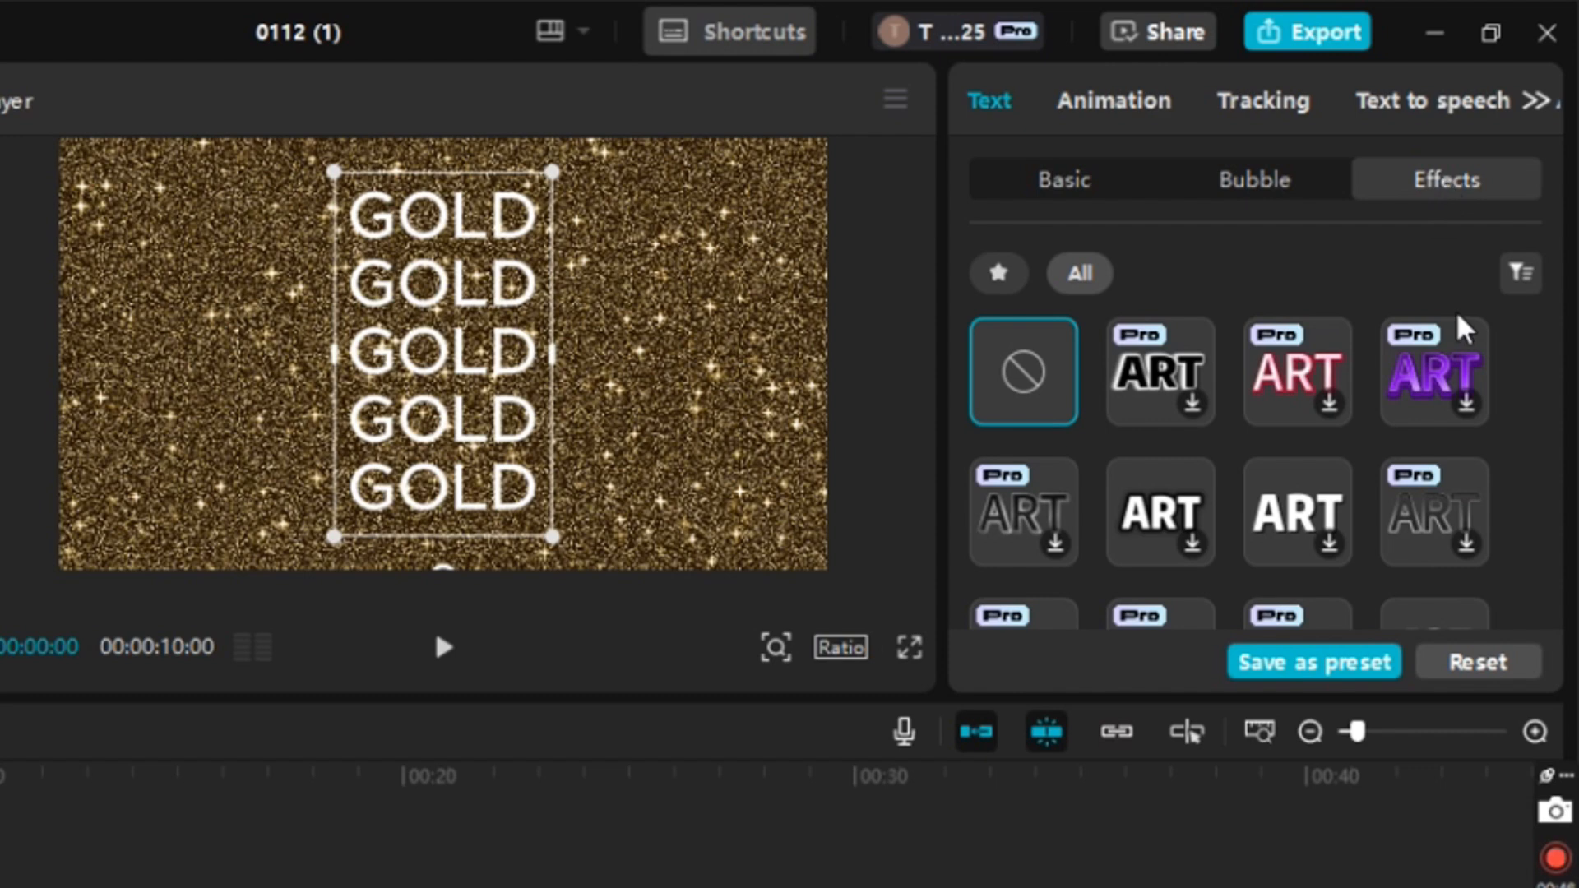
{"action": "scroll", "coordinate": [1505, 367], "scroll_direction": "down", "scroll_amount": 3}
{"action": "scroll", "coordinate": [1506, 362], "scroll_direction": "down", "scroll_amount": 6}
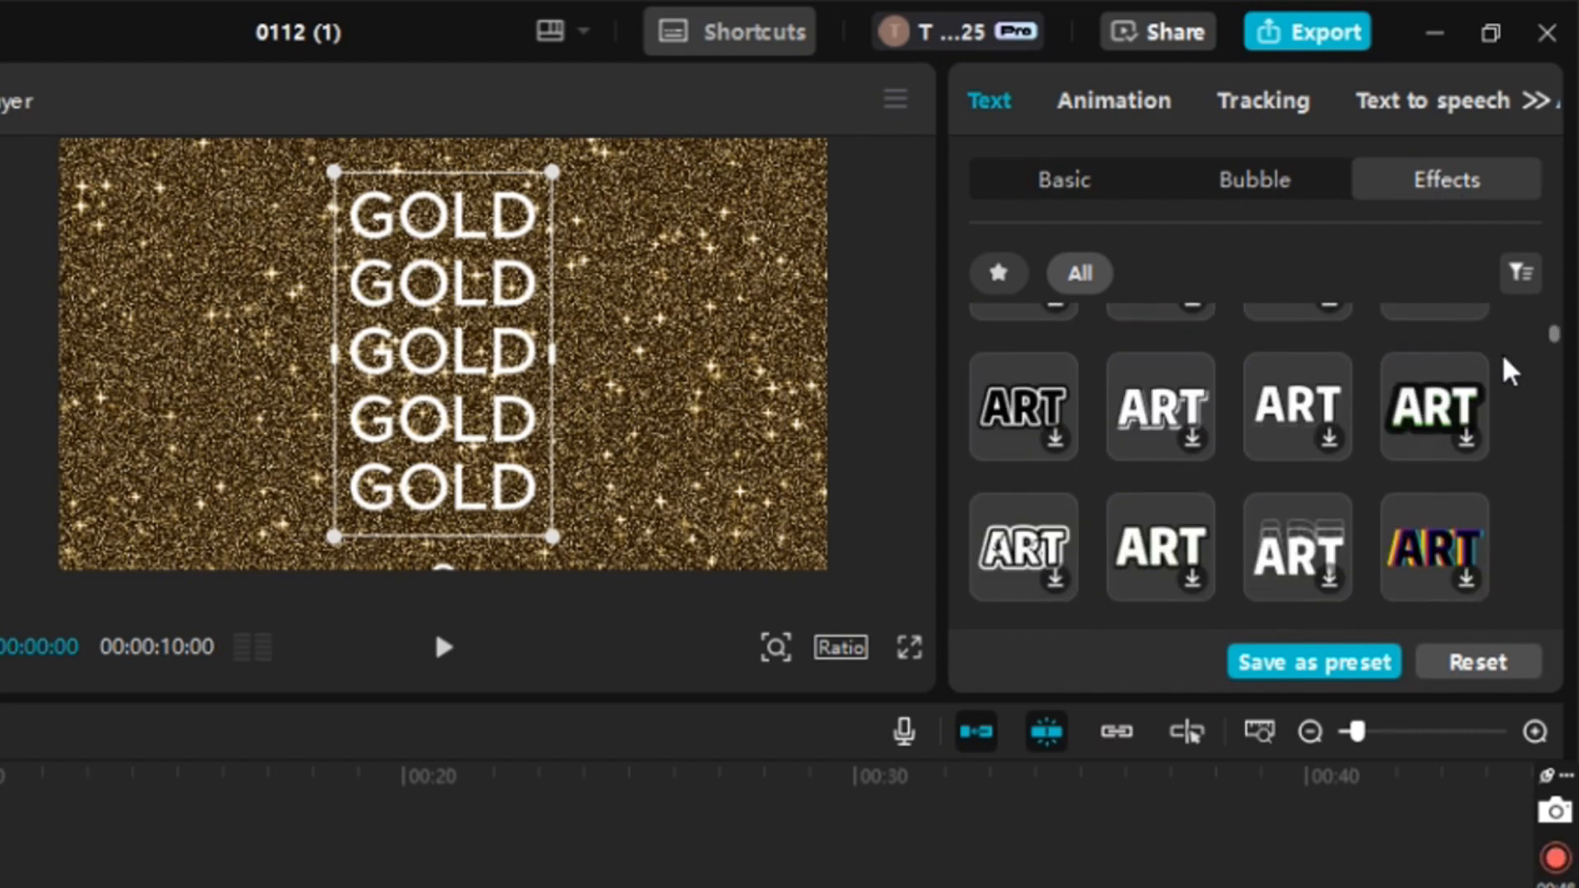
{"action": "scroll", "coordinate": [1506, 370], "scroll_direction": "down", "scroll_amount": 8}
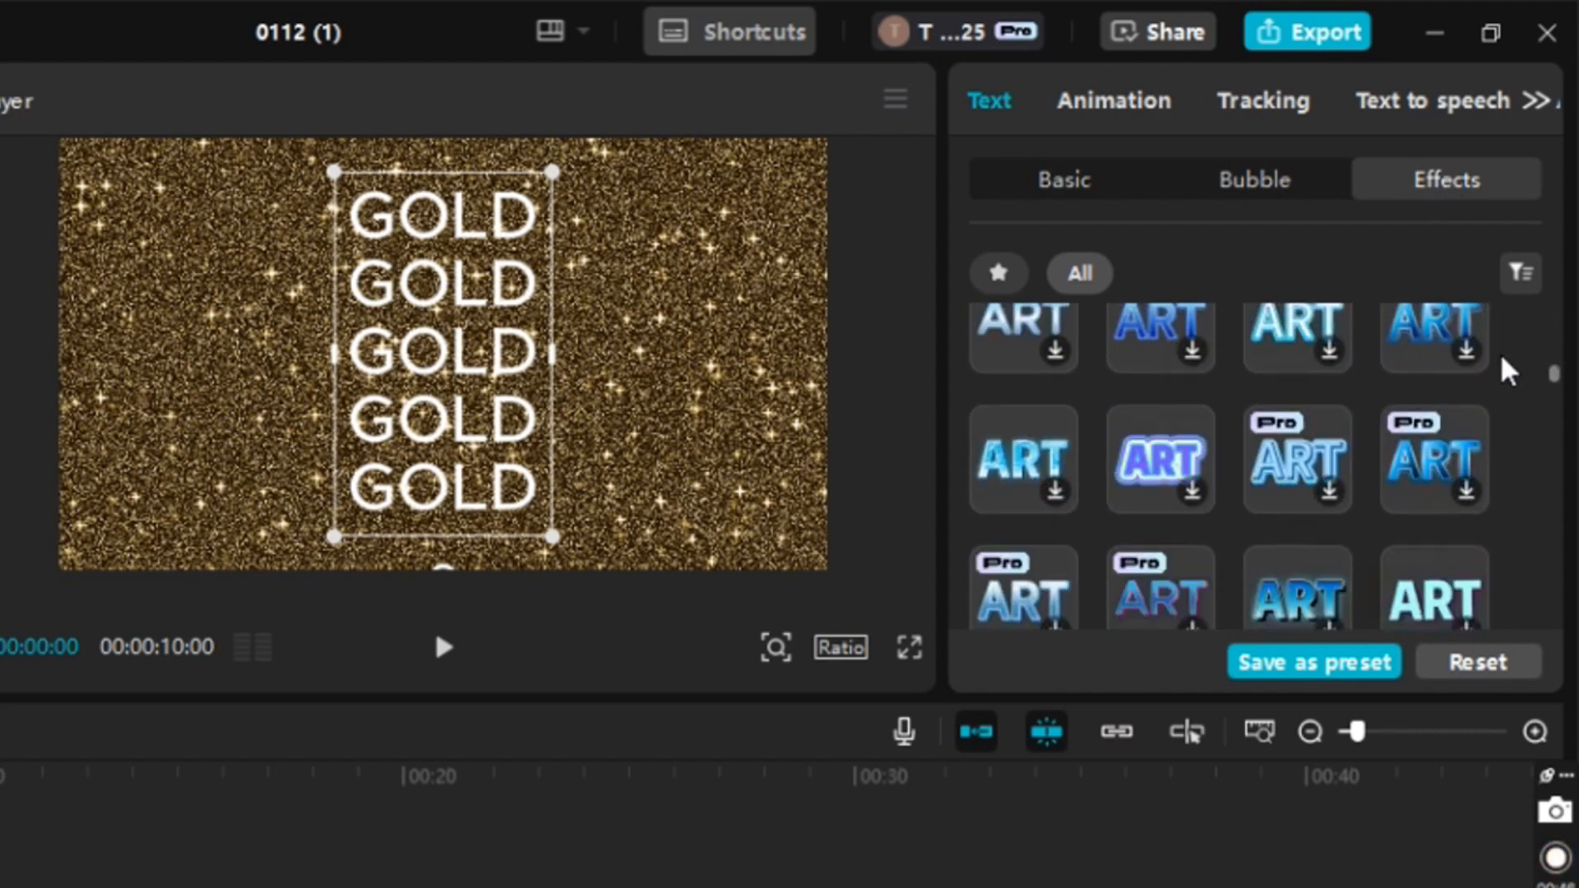
{"action": "scroll", "coordinate": [1506, 375], "scroll_direction": "down", "scroll_amount": 8}
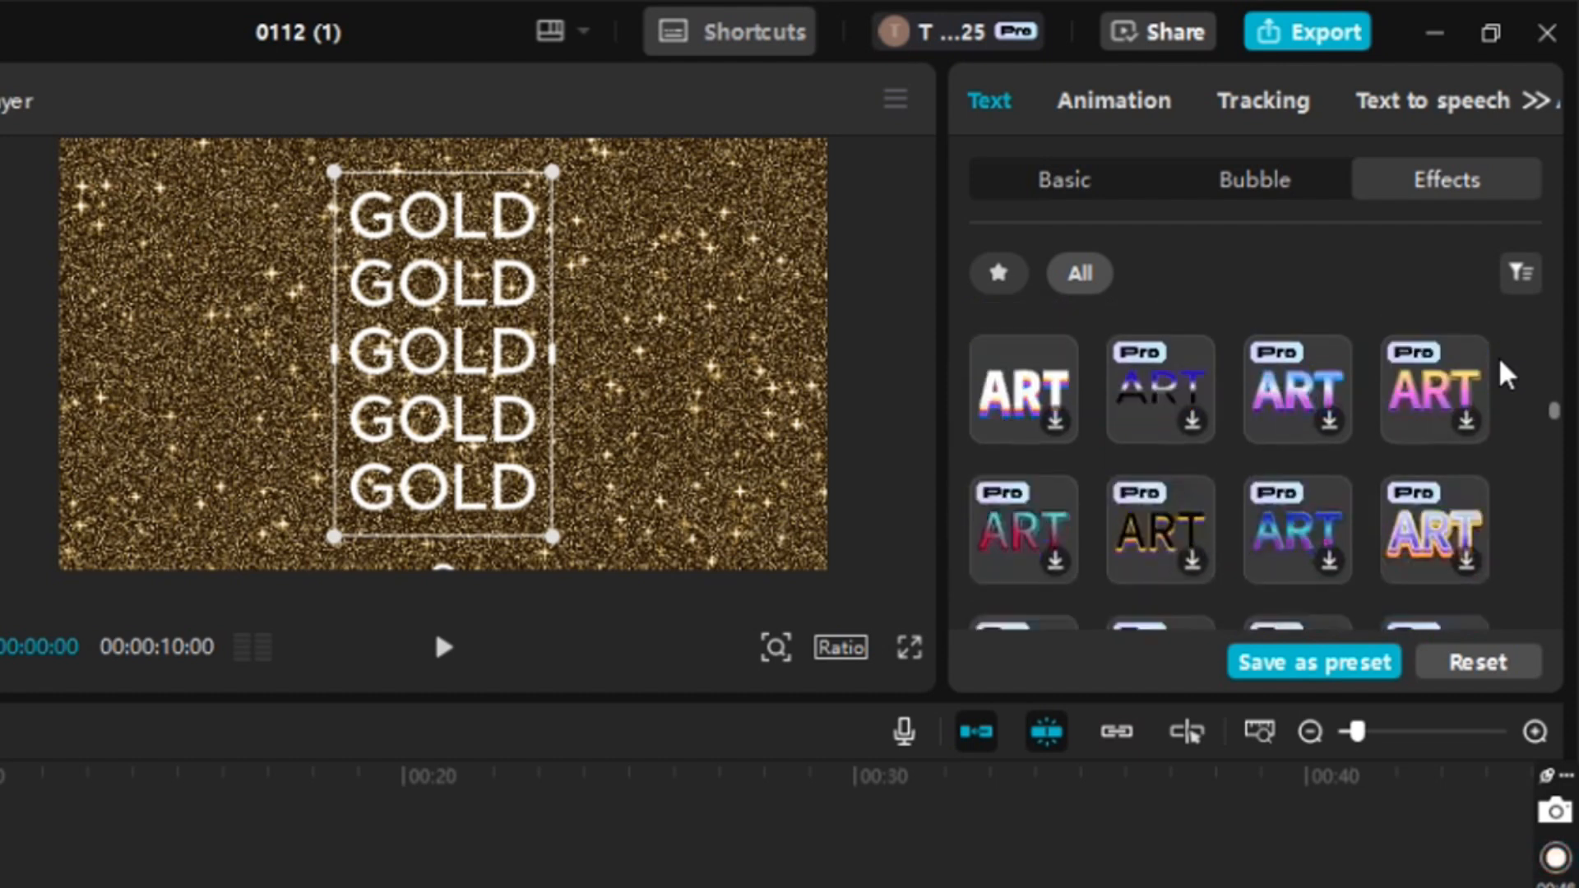
{"action": "scroll", "coordinate": [1507, 375], "scroll_direction": "down", "scroll_amount": 6}
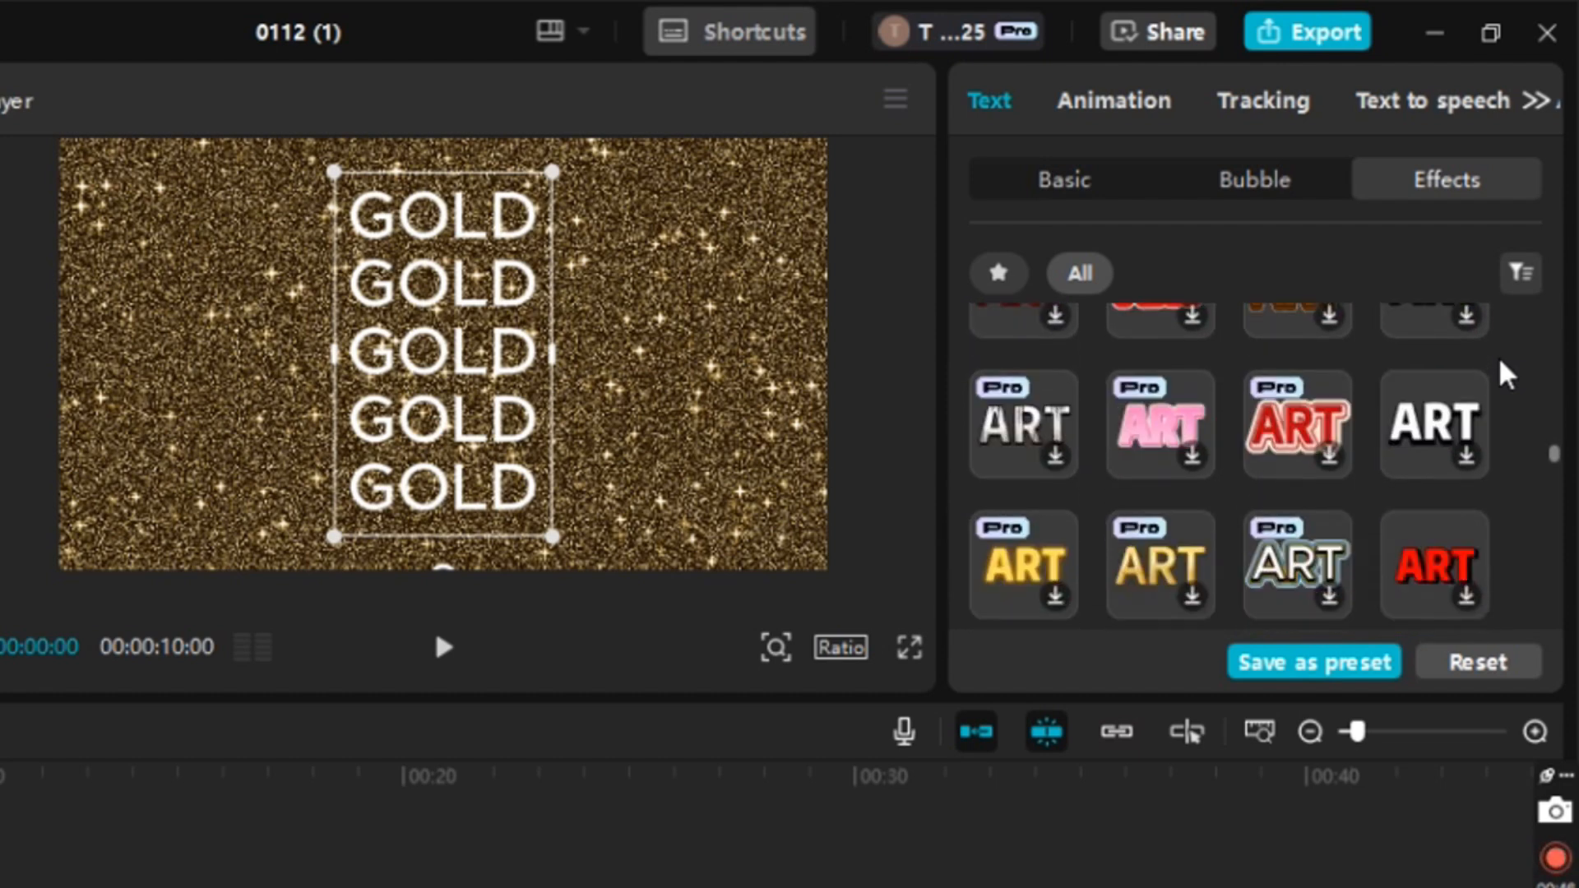
{"action": "scroll", "coordinate": [1507, 375], "scroll_direction": "down", "scroll_amount": 6}
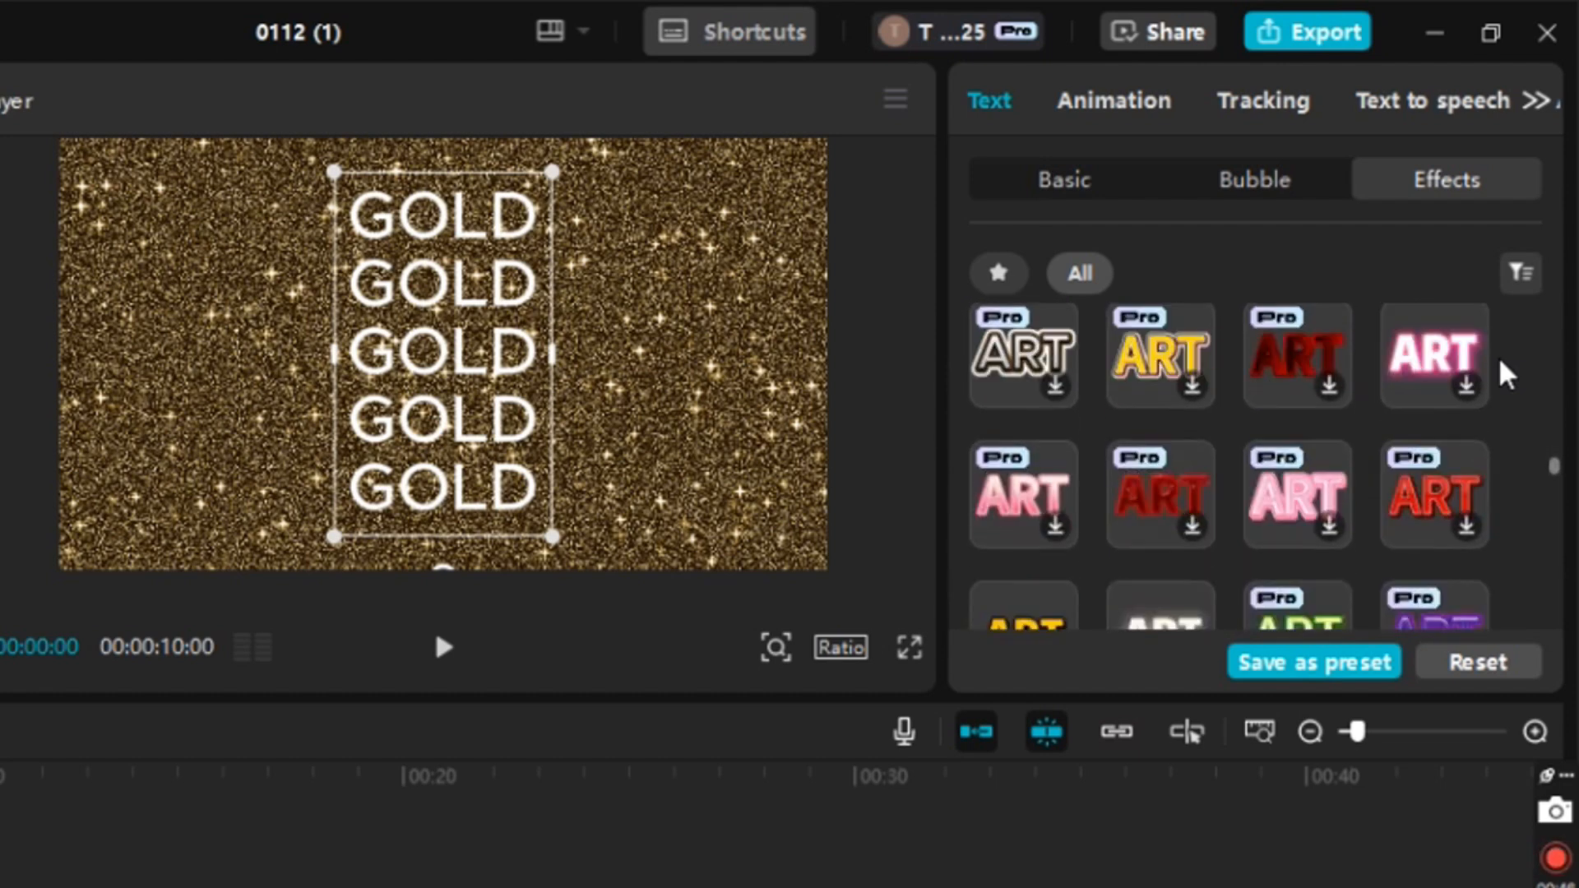
{"action": "scroll", "coordinate": [1507, 375], "scroll_direction": "down", "scroll_amount": 3}
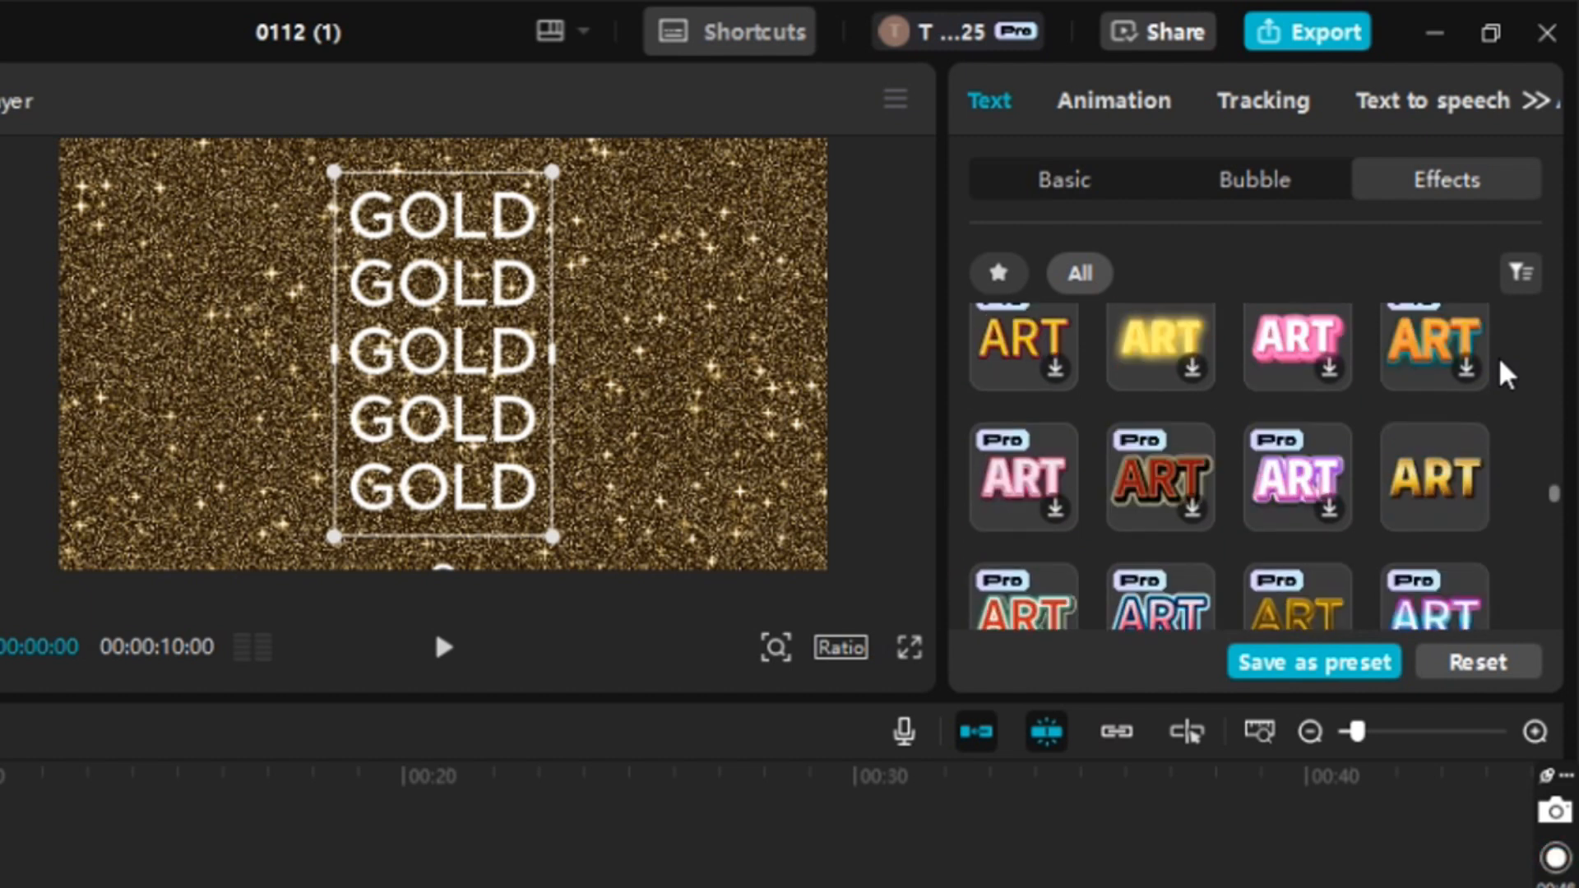
{"action": "left_click", "coordinate": [1427, 487]}
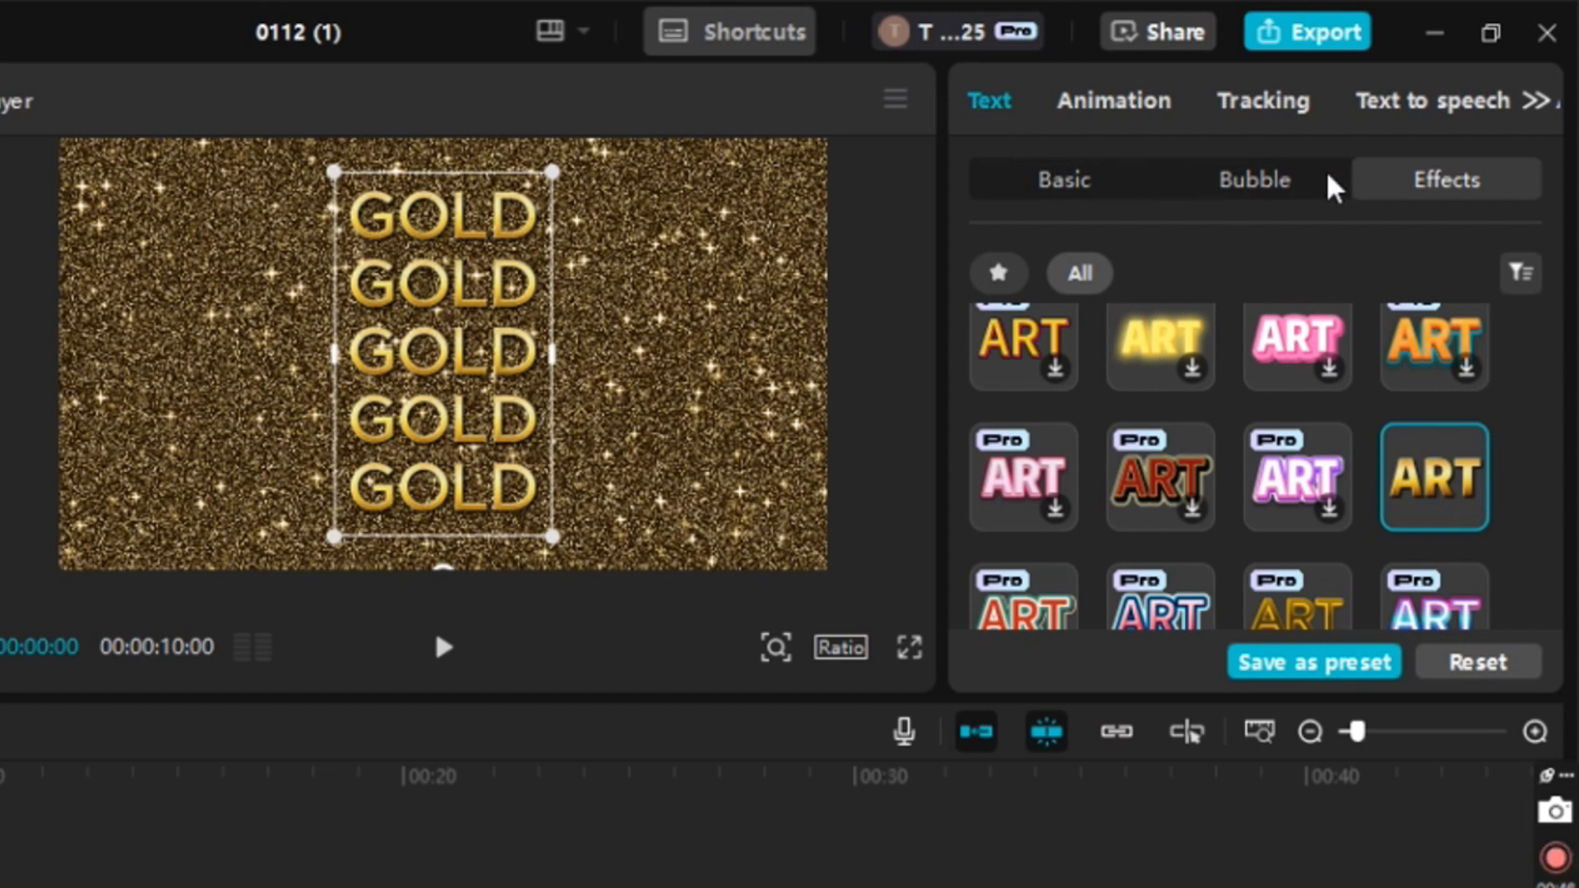
- Search the fonts for "impact" and set the GOLD text's font to Impact
{"action": "left_click", "coordinate": [1088, 199]}
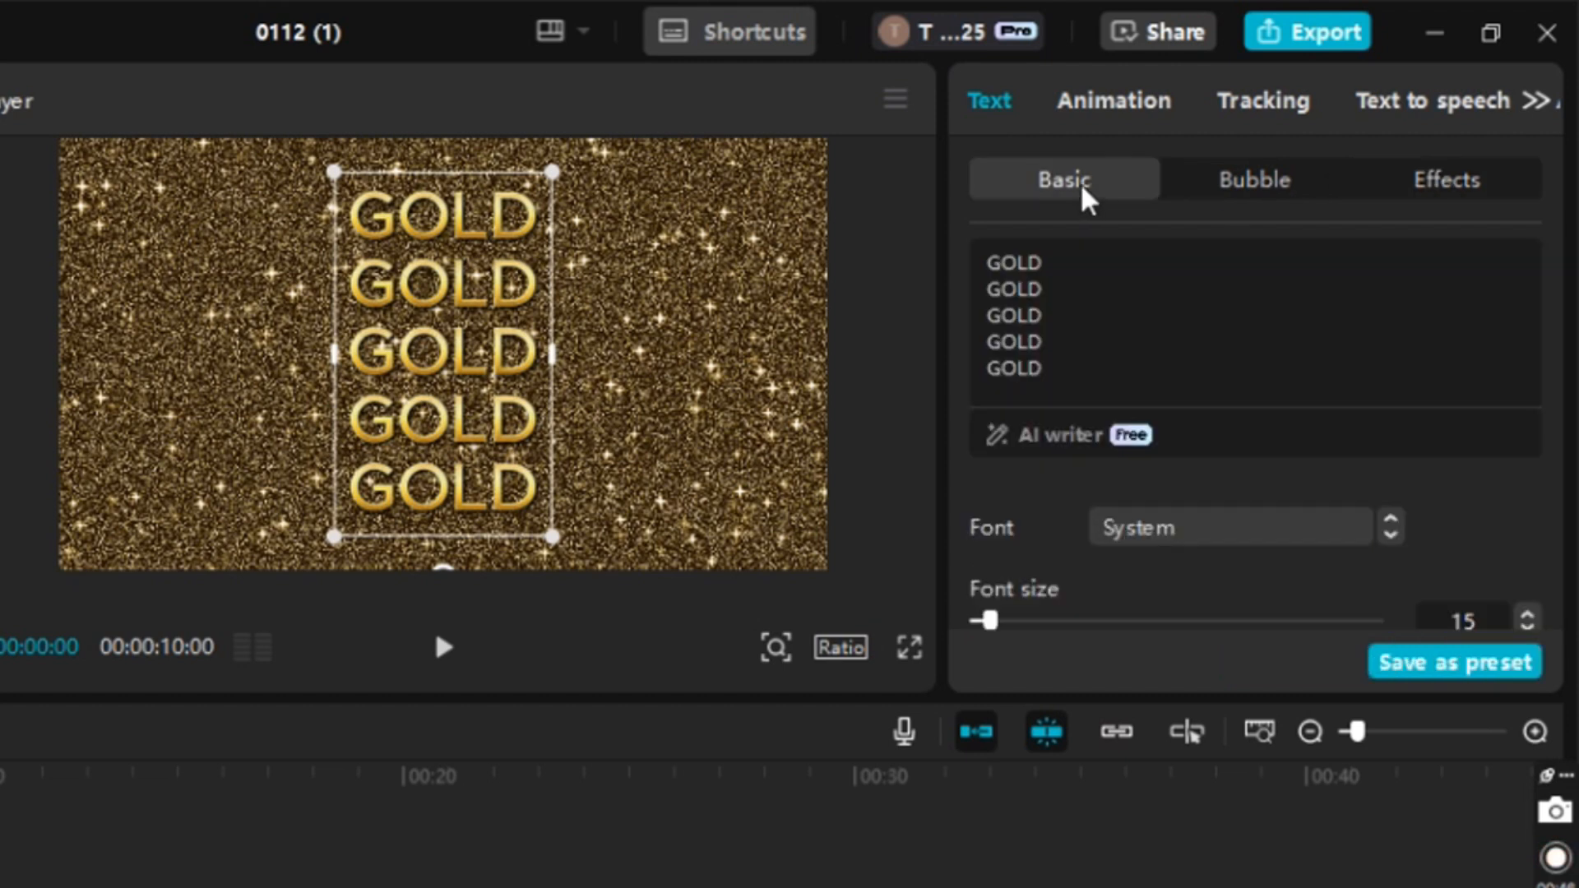
{"action": "left_click", "coordinate": [1162, 543]}
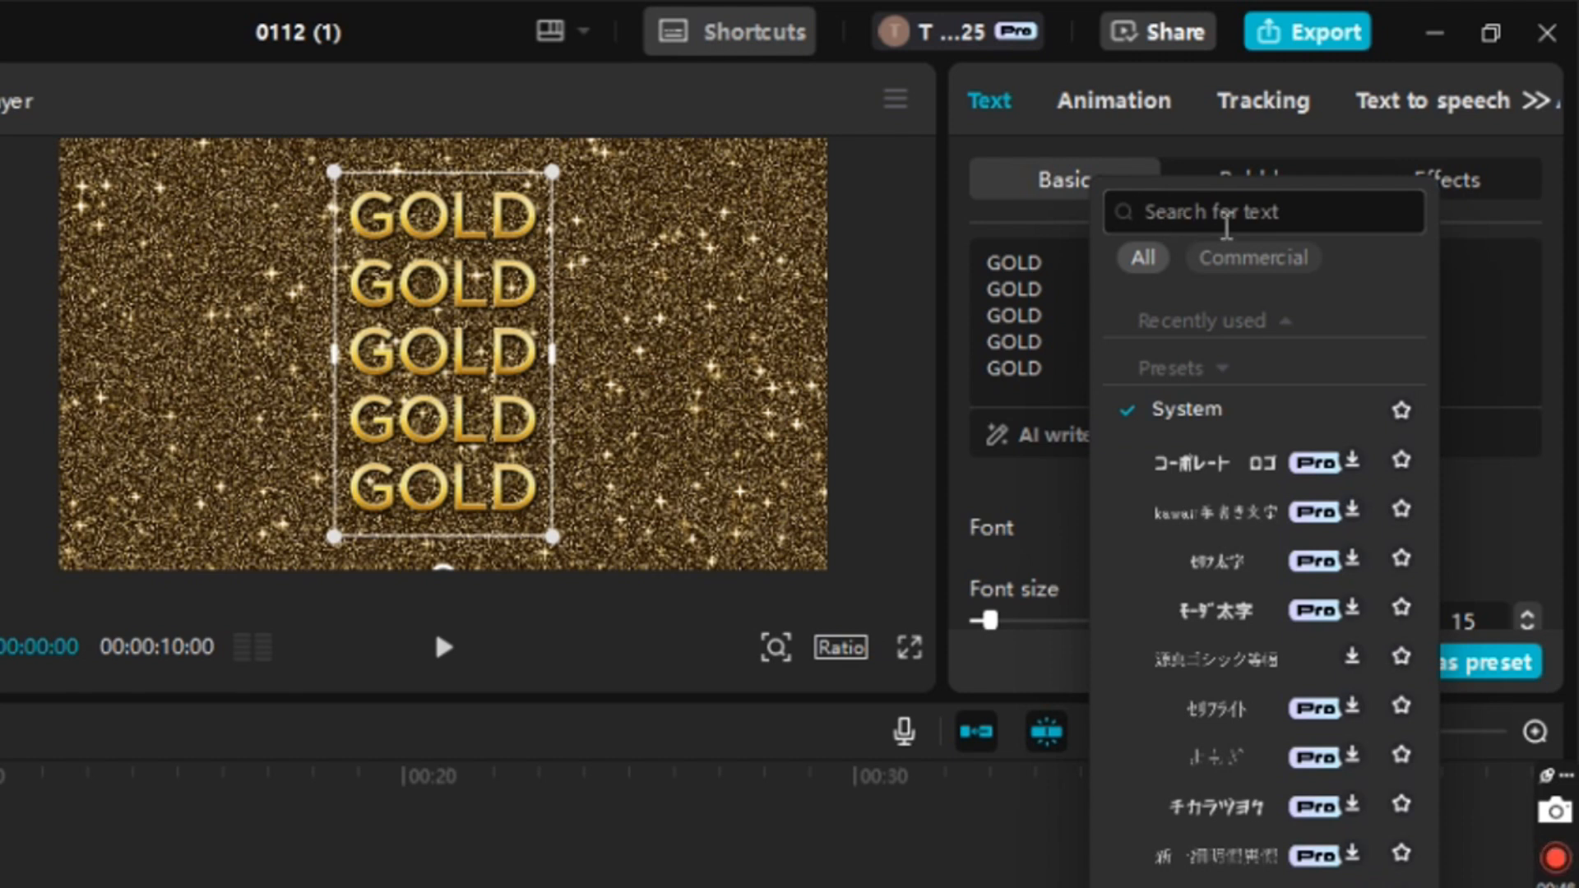
{"action": "left_click", "coordinate": [1226, 222]}
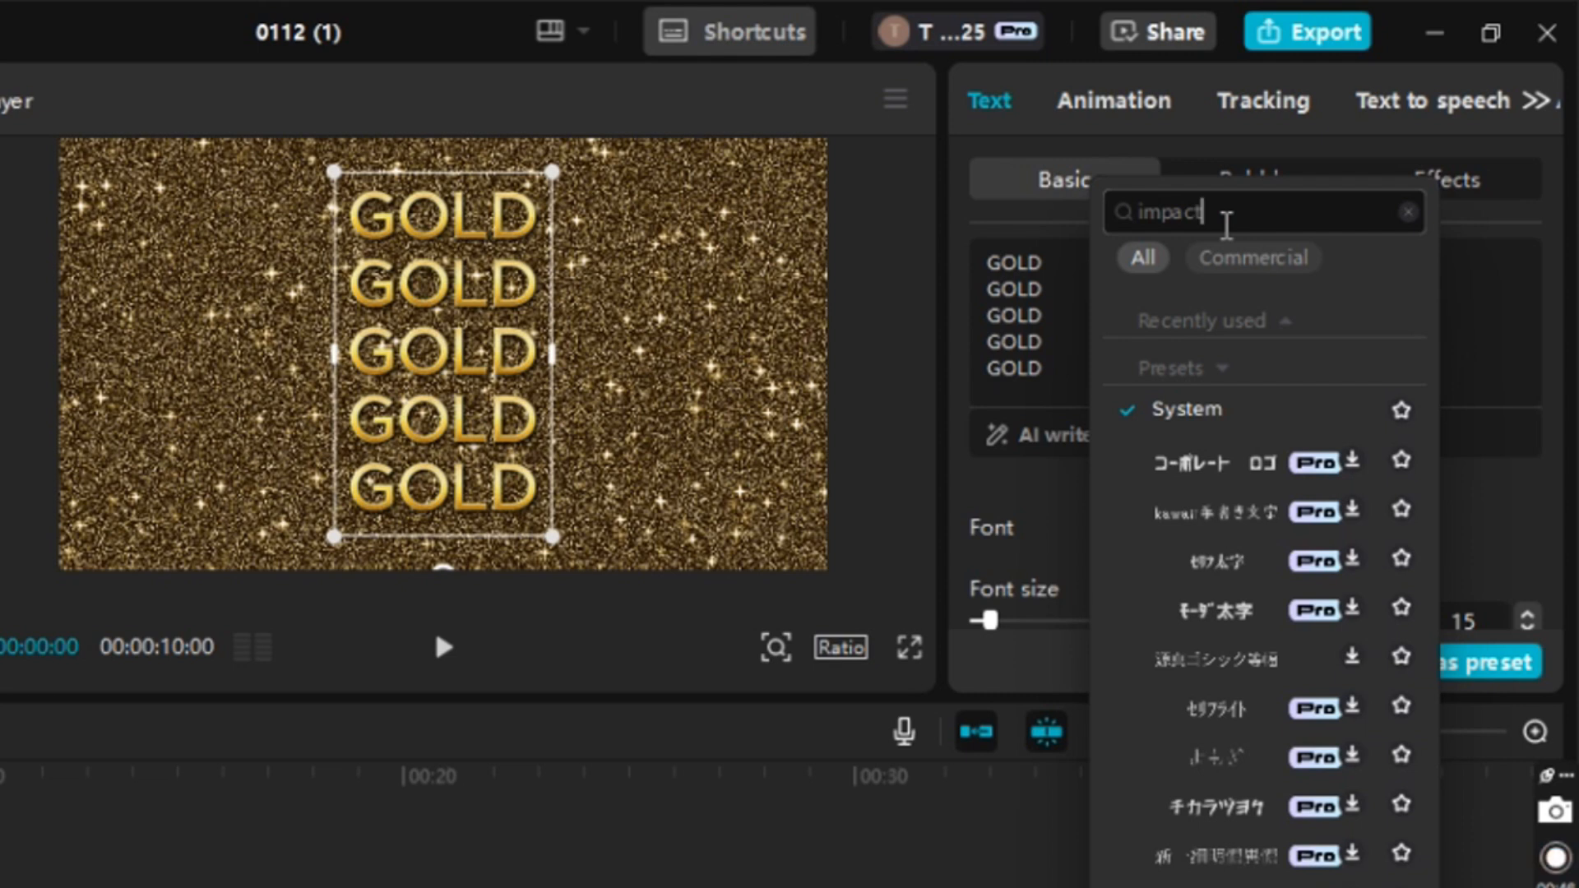
{"action": "key", "text": "Return"}
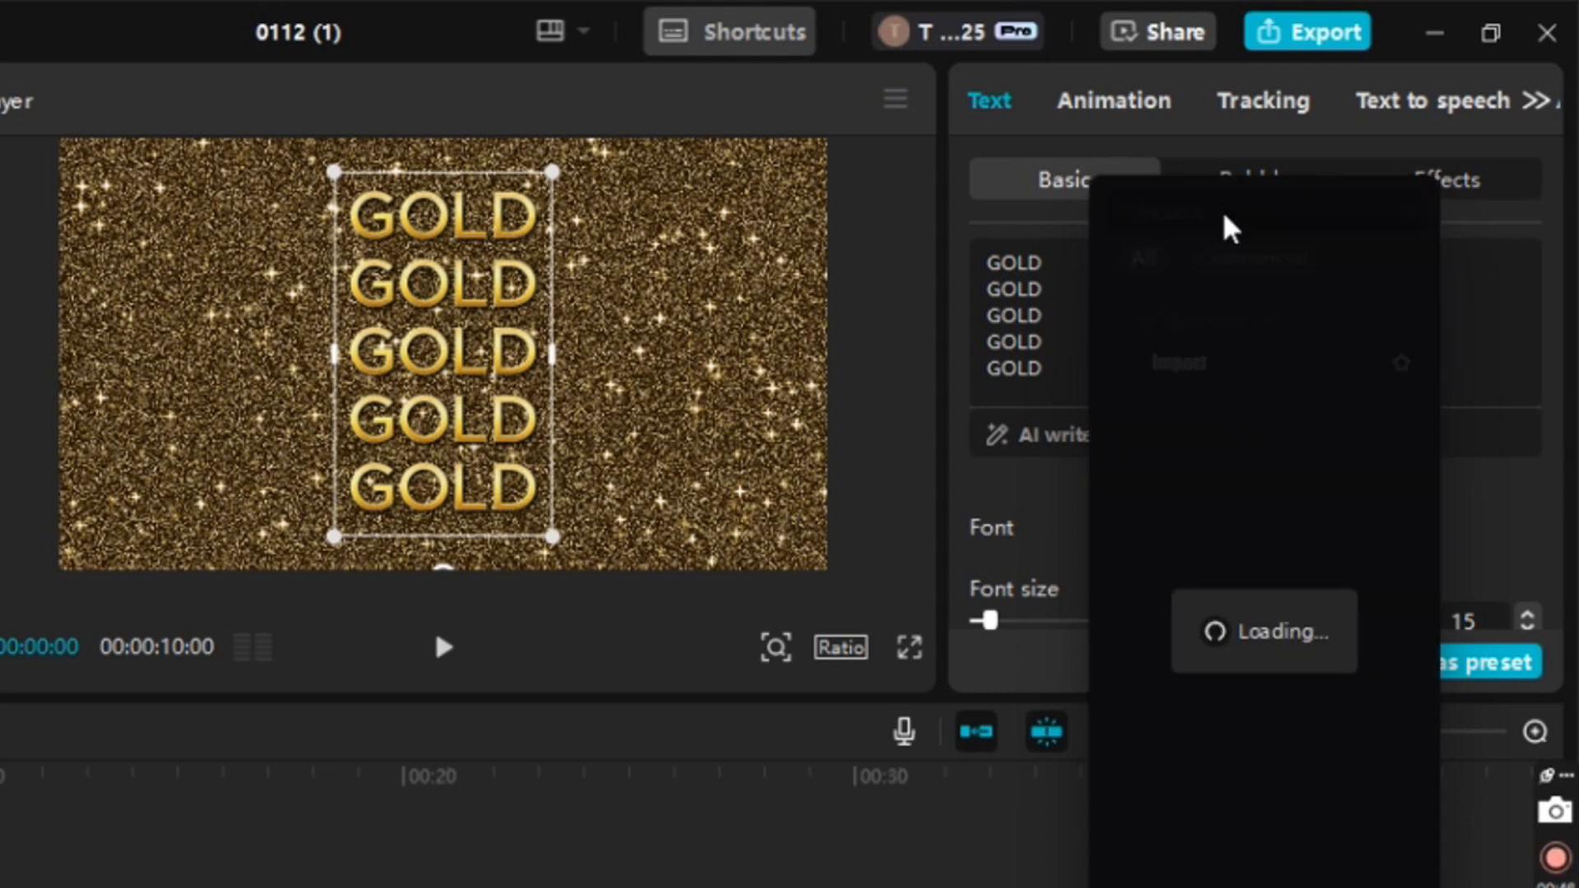
{"action": "left_click", "coordinate": [1237, 373]}
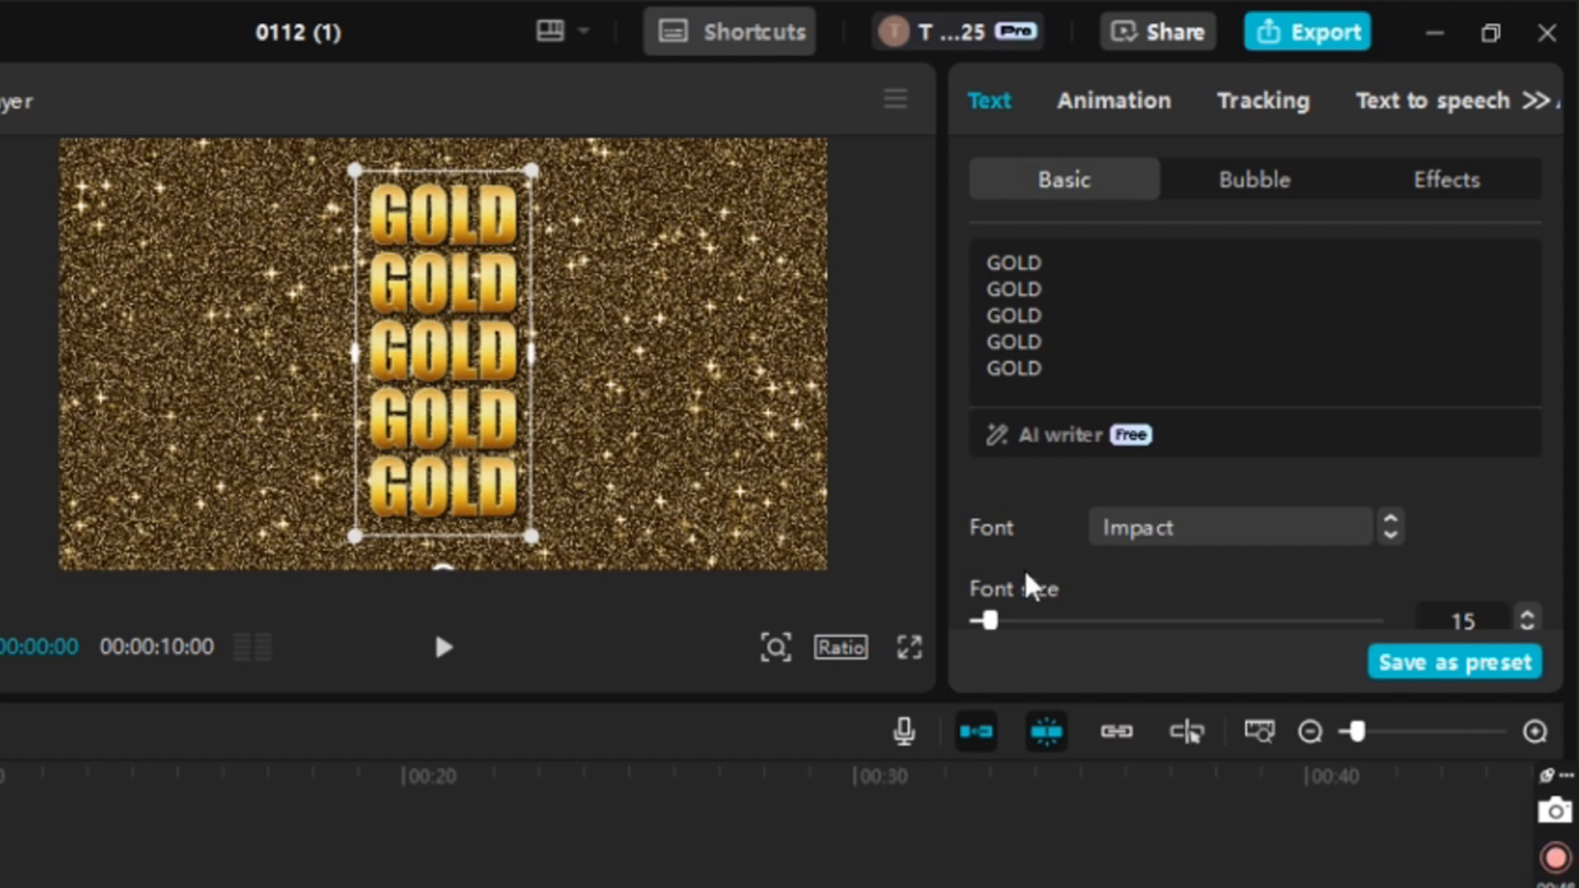
- Set the GOLD text's character spacing to 1
{"action": "scroll", "coordinate": [1055, 565], "scroll_direction": "down", "scroll_amount": 5}
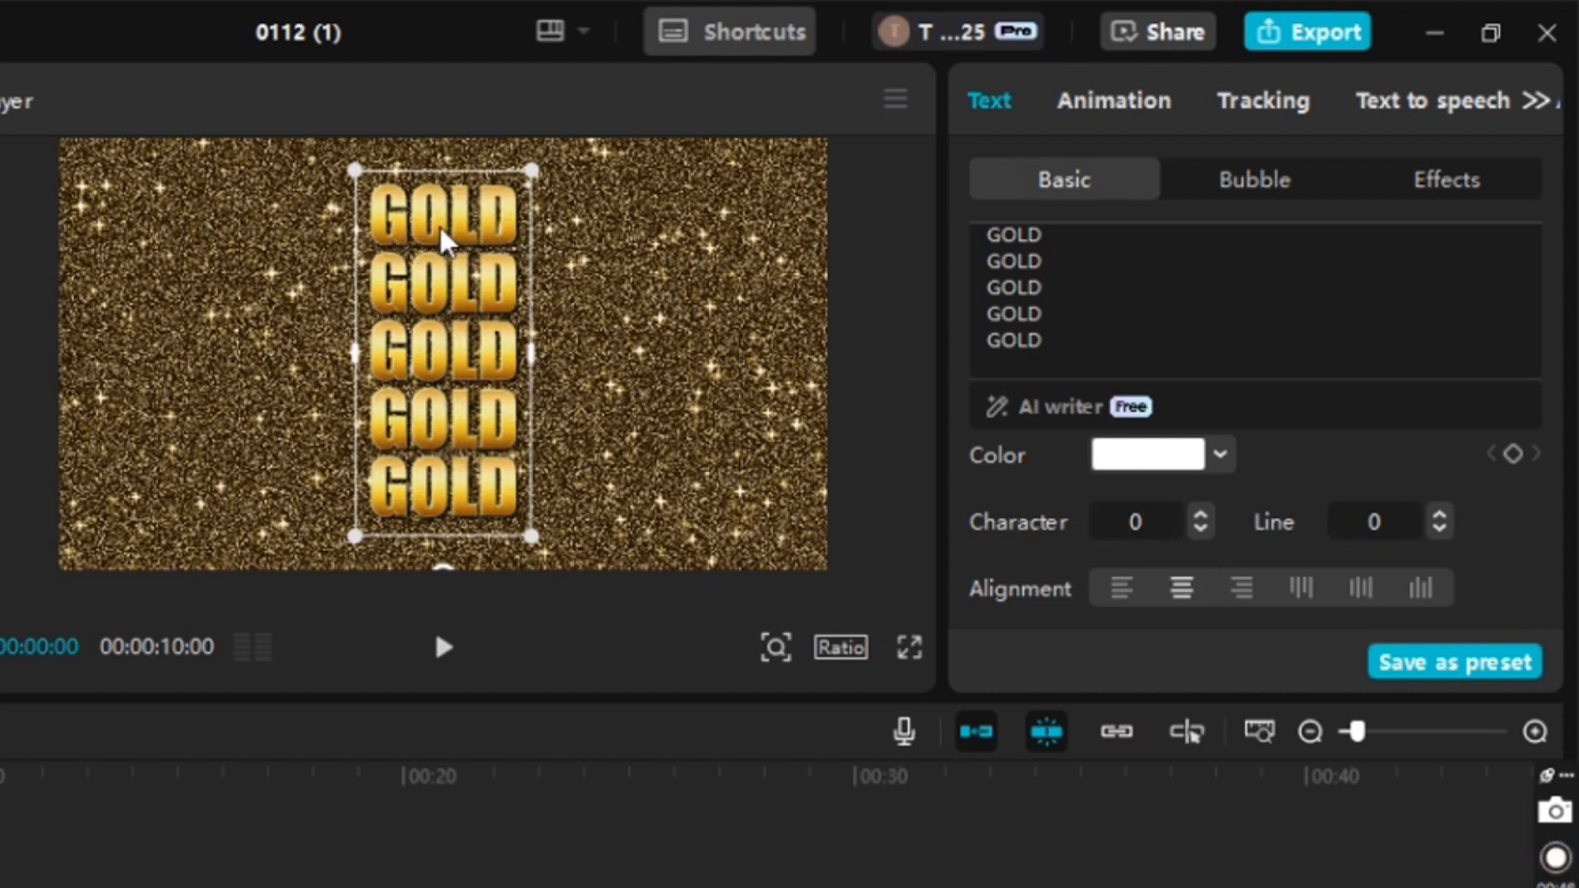
{"action": "left_click", "coordinate": [1202, 516]}
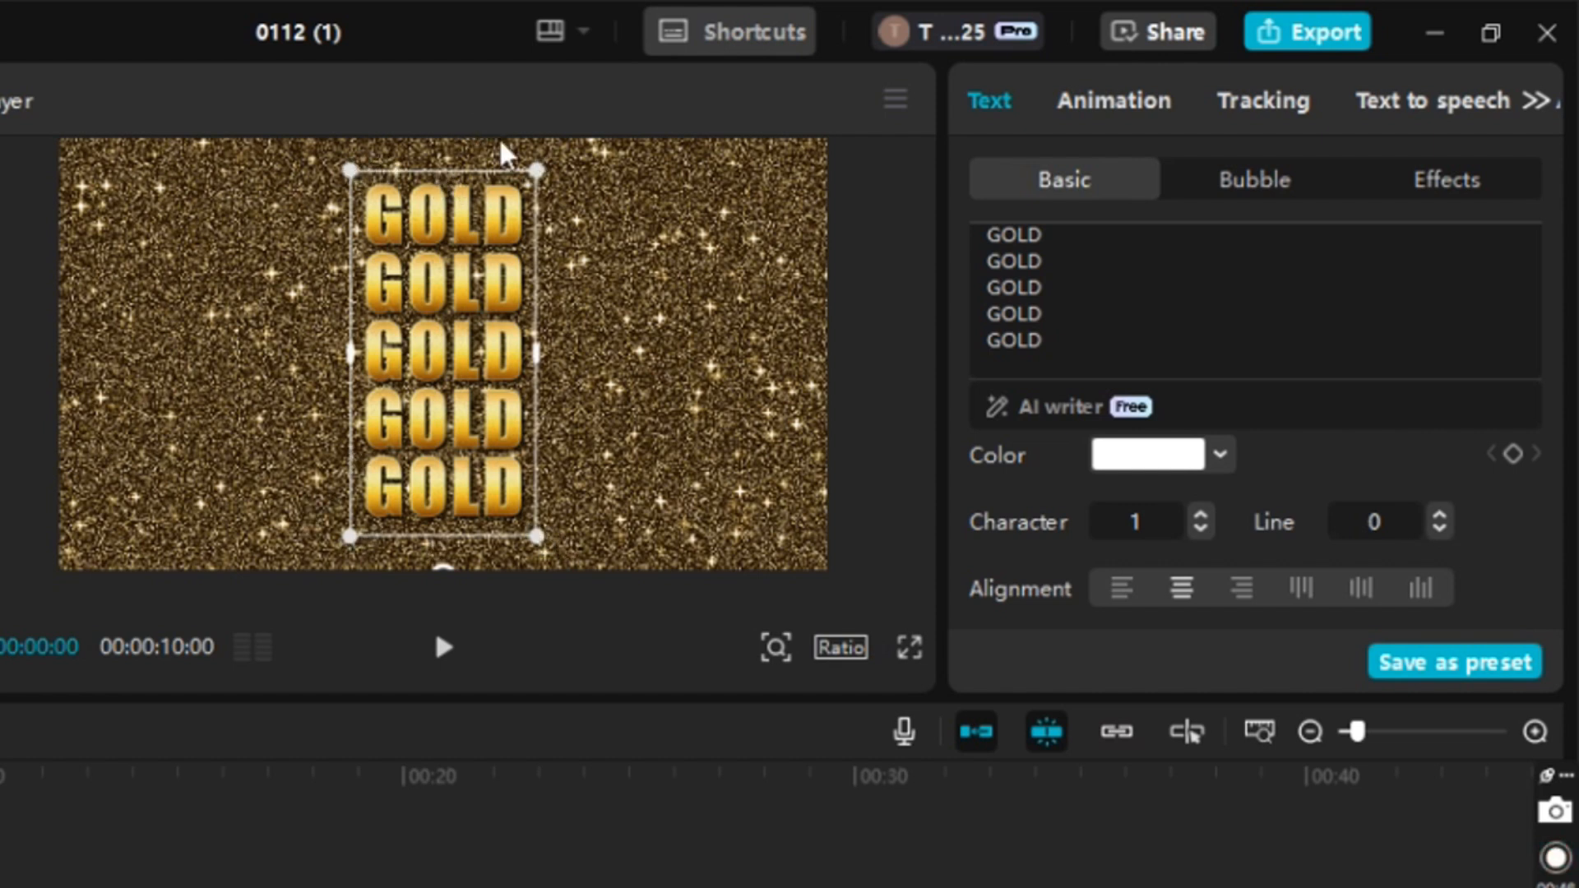
- Enlarge the stacked GOLD text to fill the frame's height and turn its clip into a compound clip
{"action": "left_click_drag", "start_coordinate": [539, 173], "coordinate": [600, 148]}
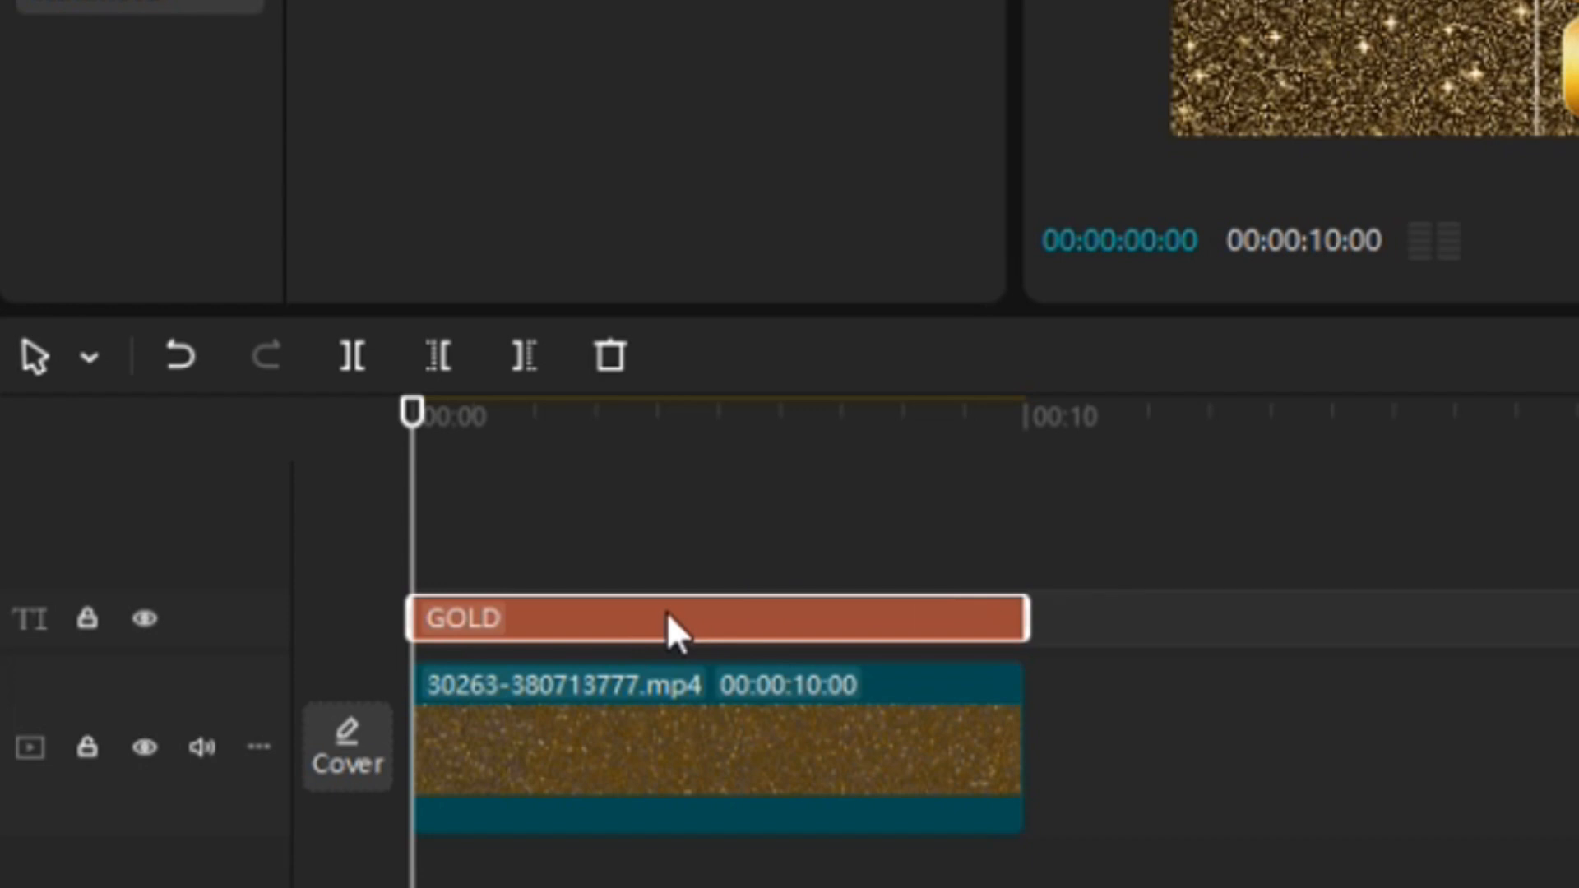
{"action": "right_click", "coordinate": [667, 610]}
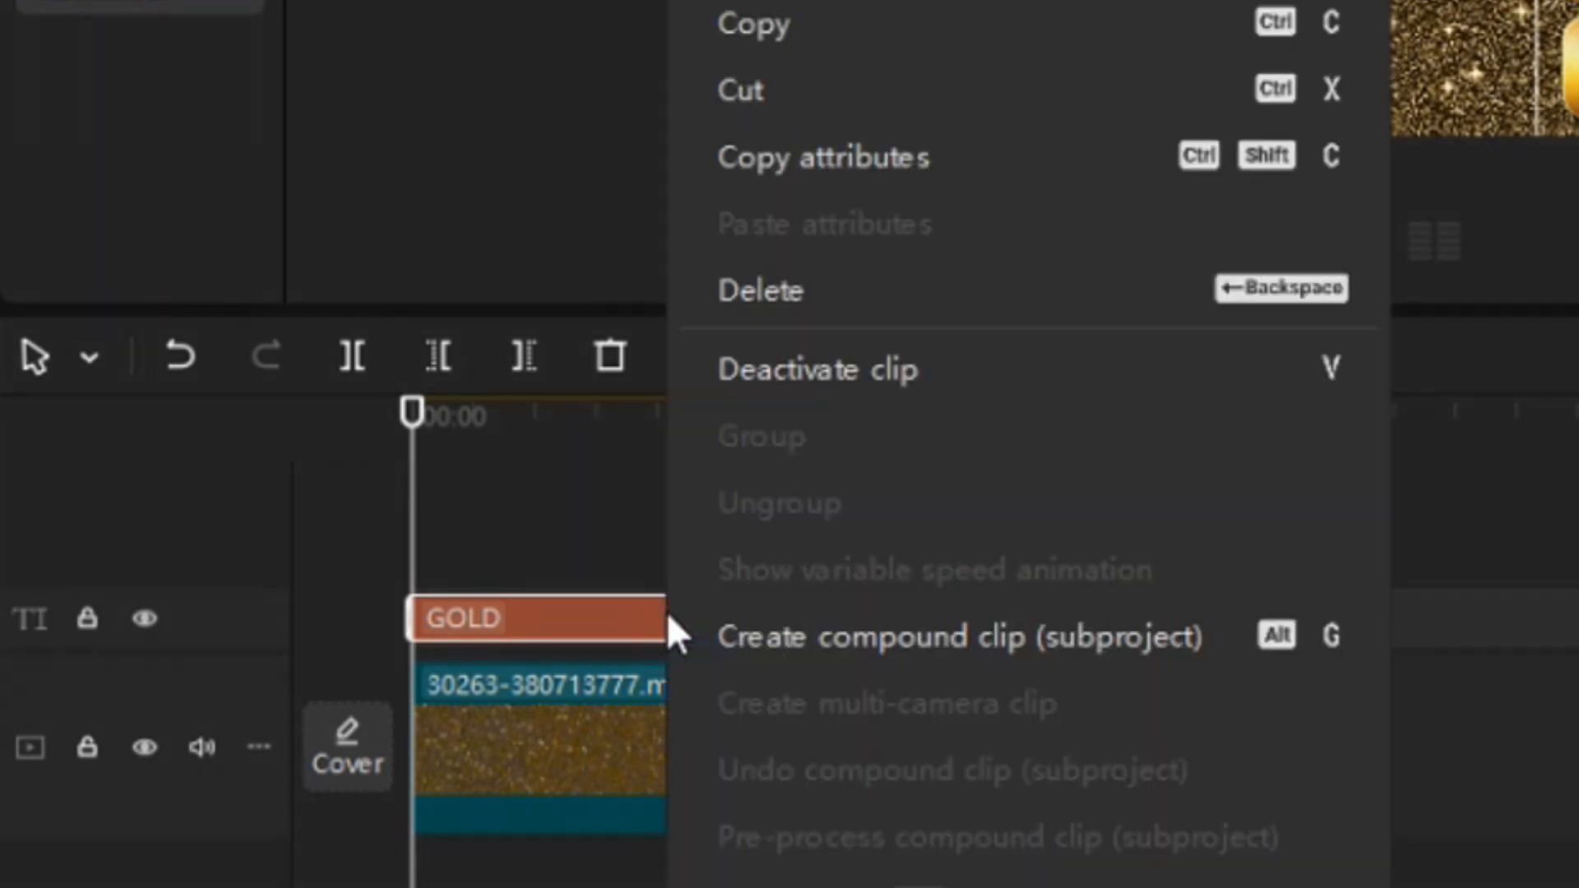
{"action": "left_click", "coordinate": [791, 635]}
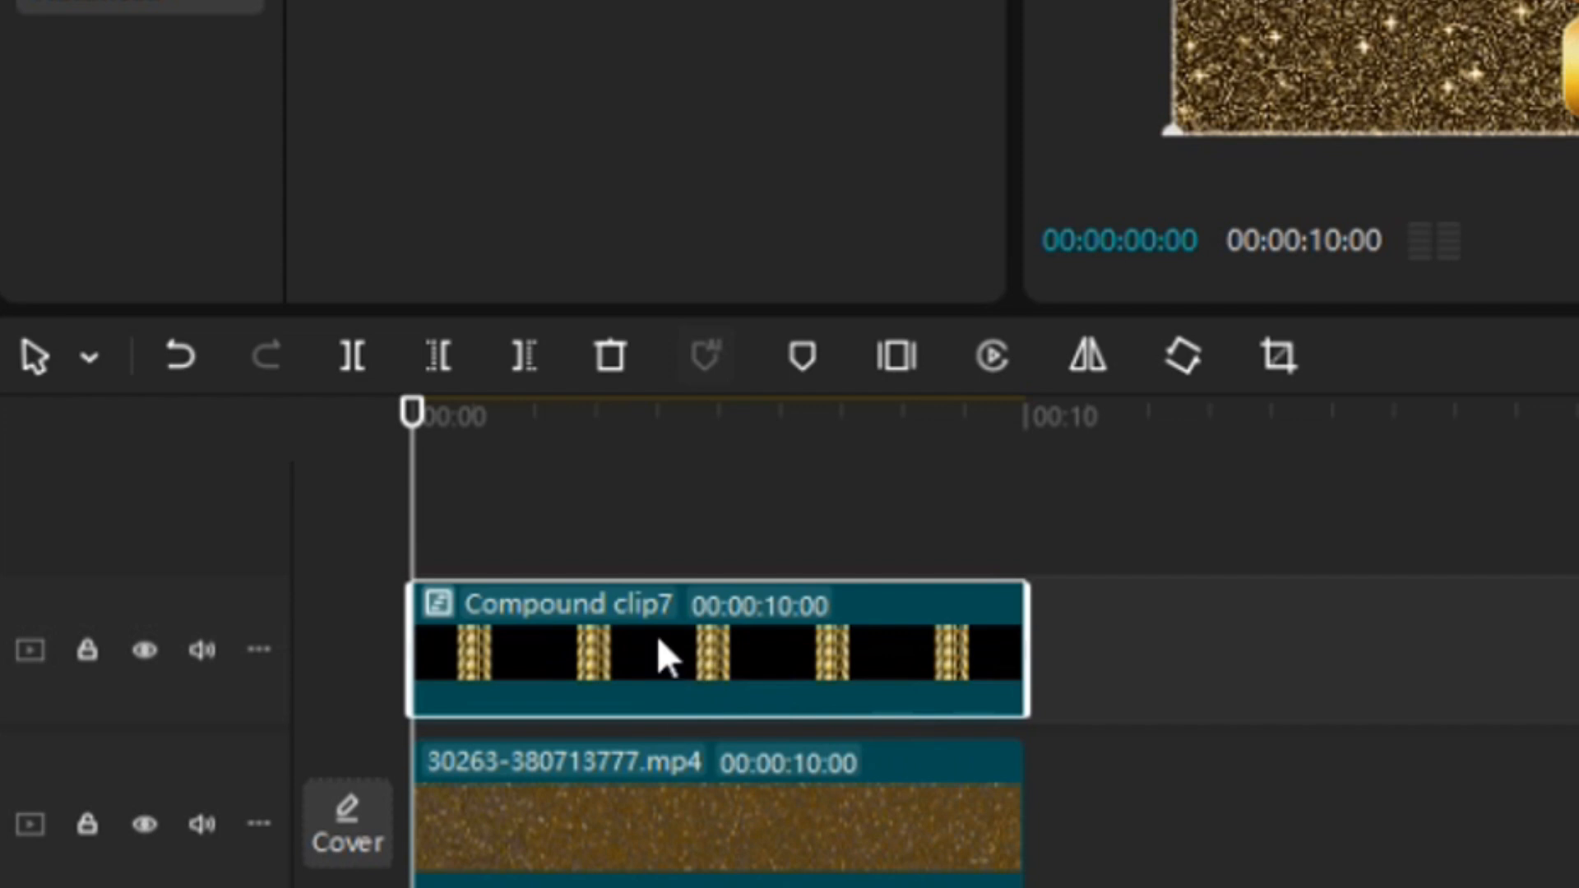
- Copy the compound clip and paste the duplicate on a track above it, starting at 00:00
{"action": "right_click", "coordinate": [659, 635]}
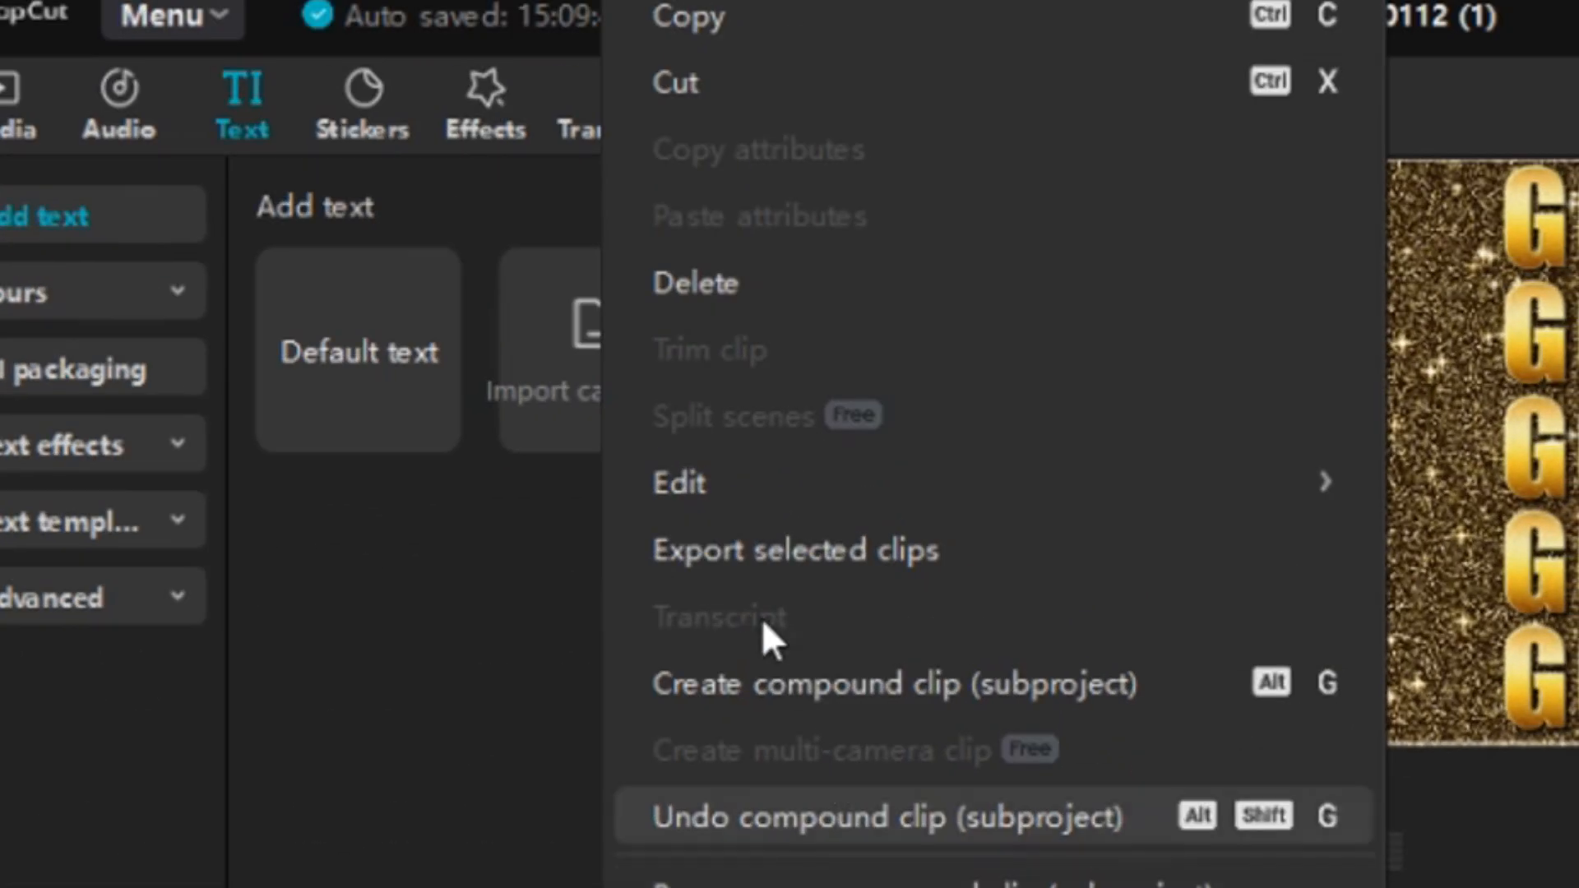
{"action": "left_click", "coordinate": [680, 12]}
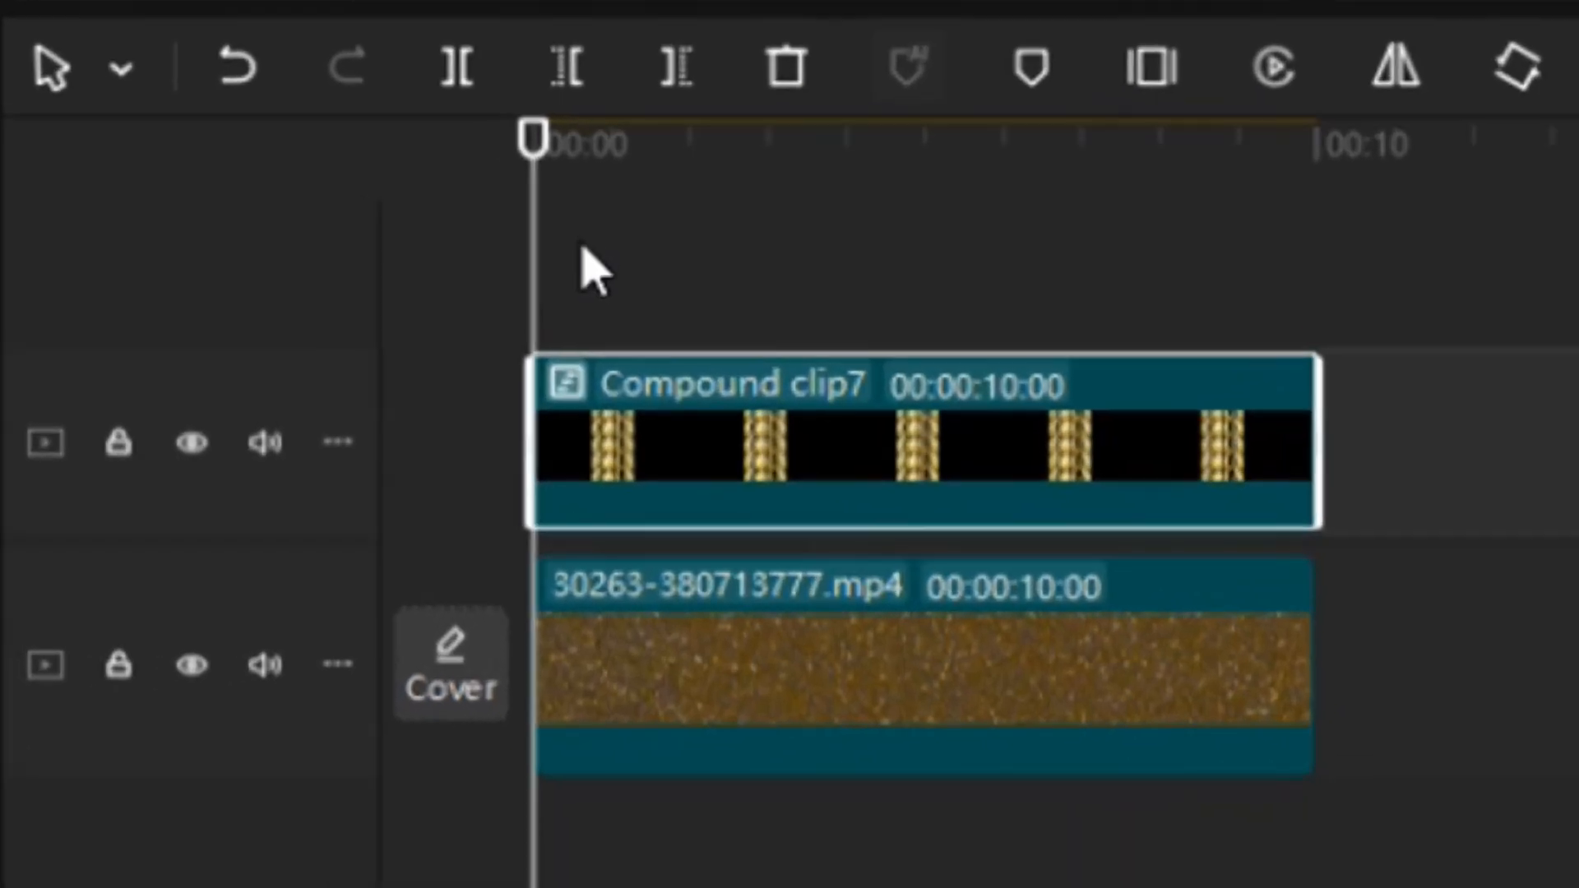
{"action": "right_click", "coordinate": [598, 256]}
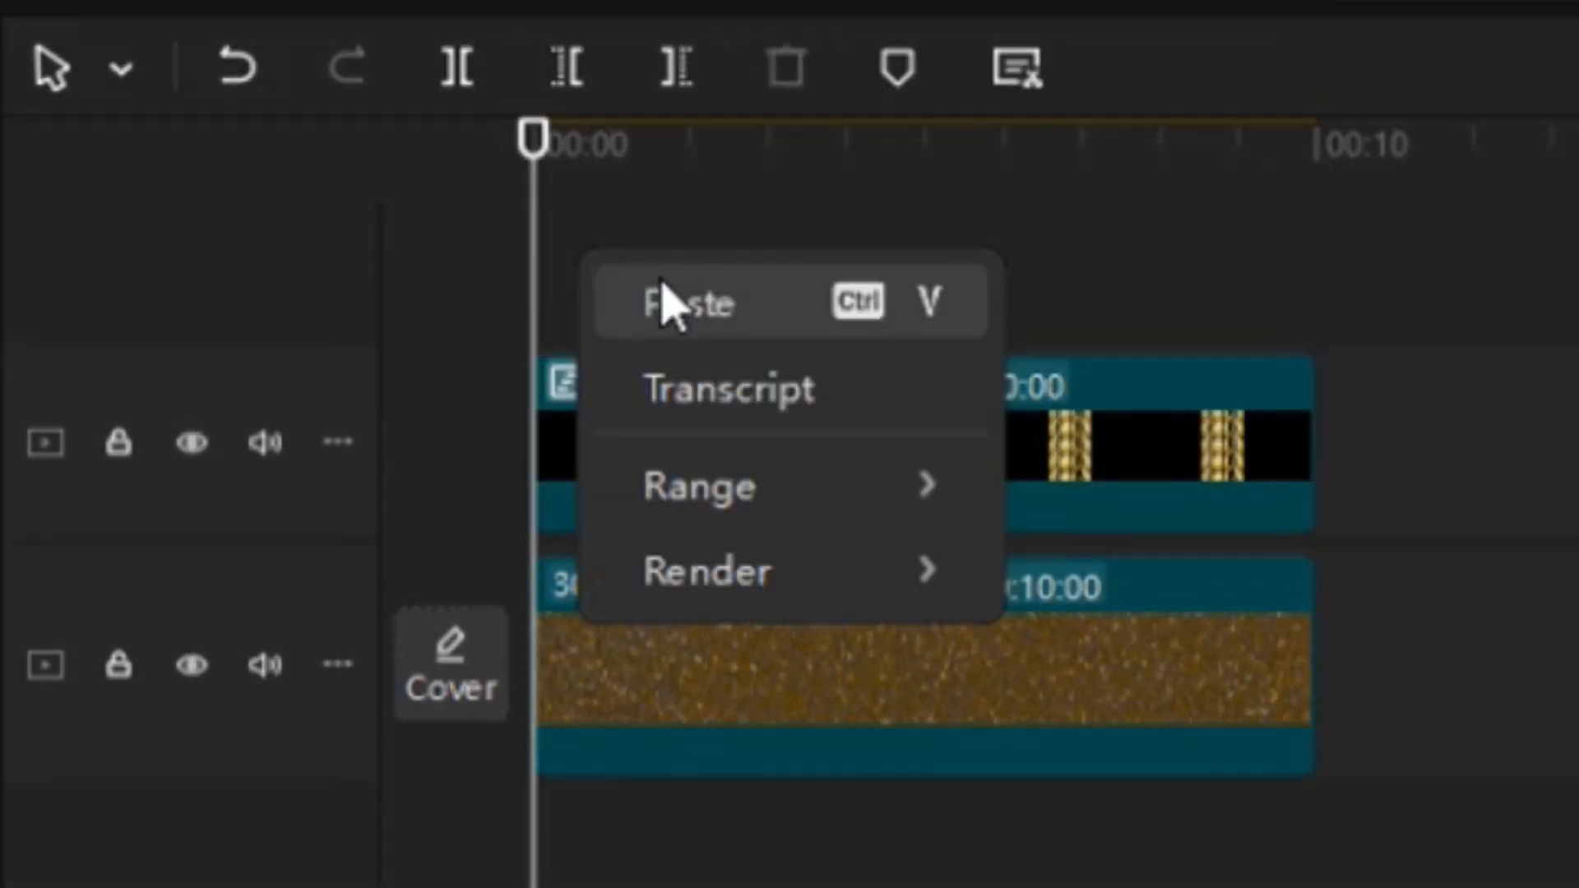
{"action": "left_click", "coordinate": [679, 316]}
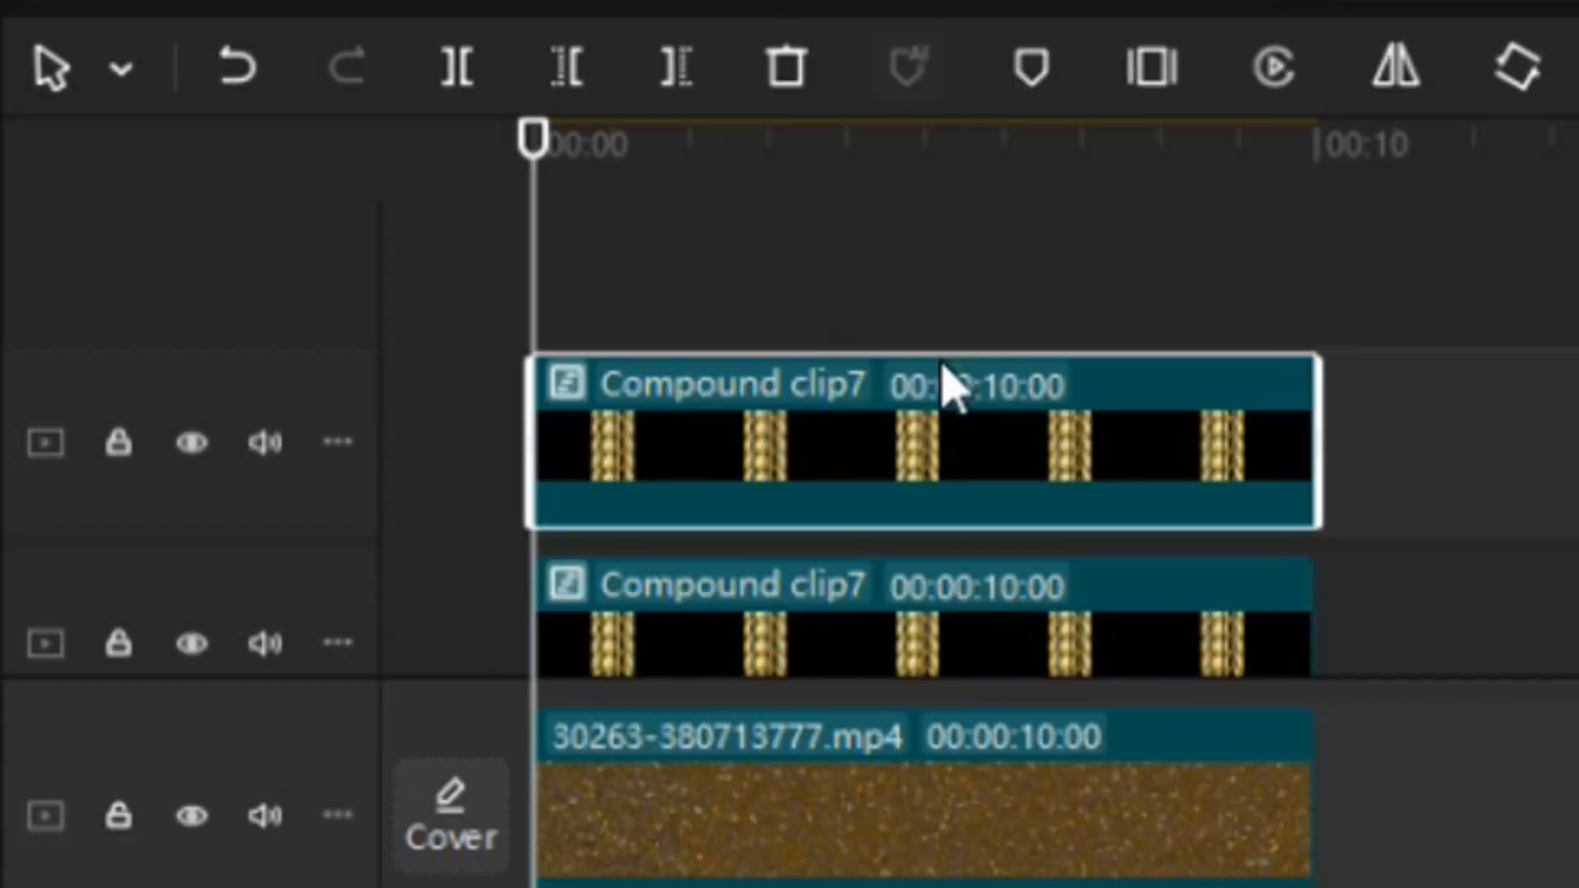
- Set the blend opacity of the lower compound clip to 50%
{"action": "left_click", "coordinate": [908, 641]}
{"action": "scroll", "coordinate": [937, 494], "scroll_direction": "down", "scroll_amount": 2}
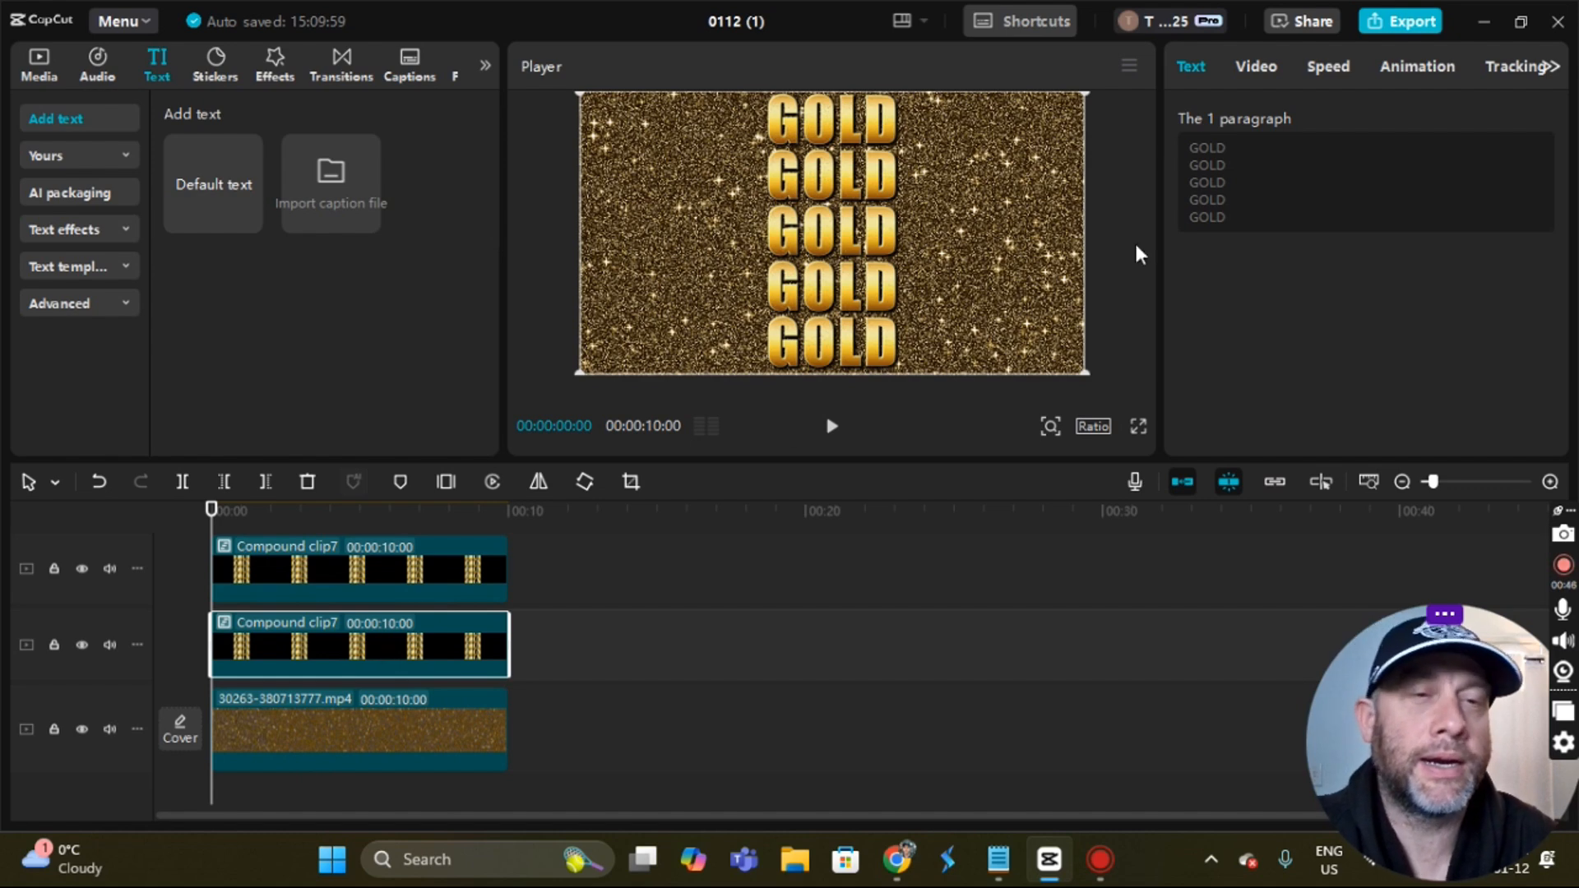
{"action": "left_click", "coordinate": [1266, 70]}
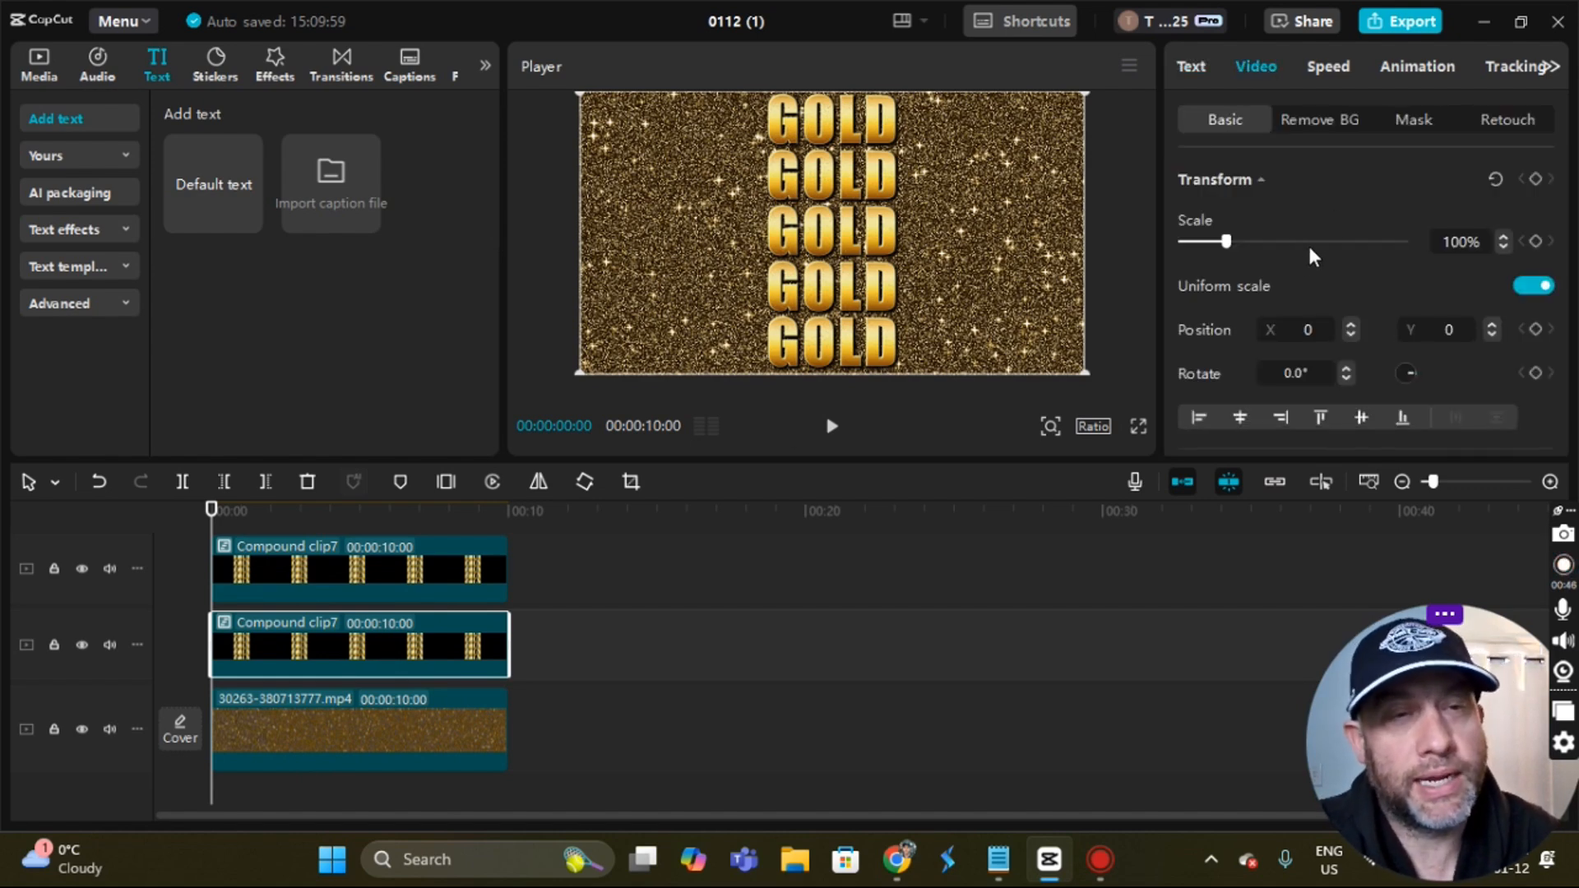
{"action": "scroll", "coordinate": [1310, 263], "scroll_direction": "down", "scroll_amount": 3}
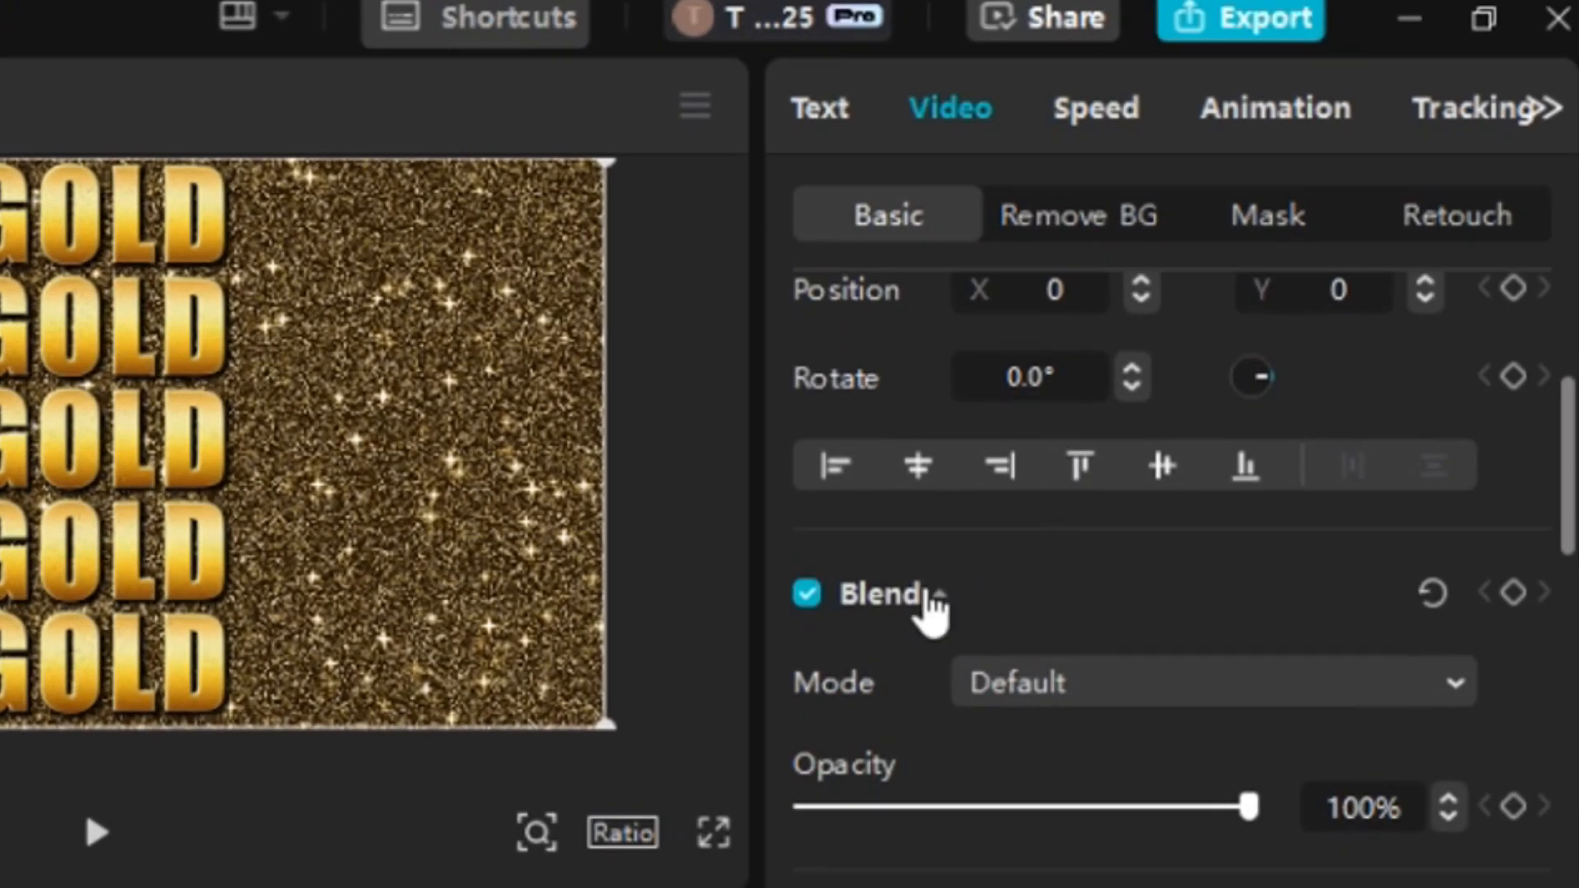
{"action": "left_click", "coordinate": [925, 594]}
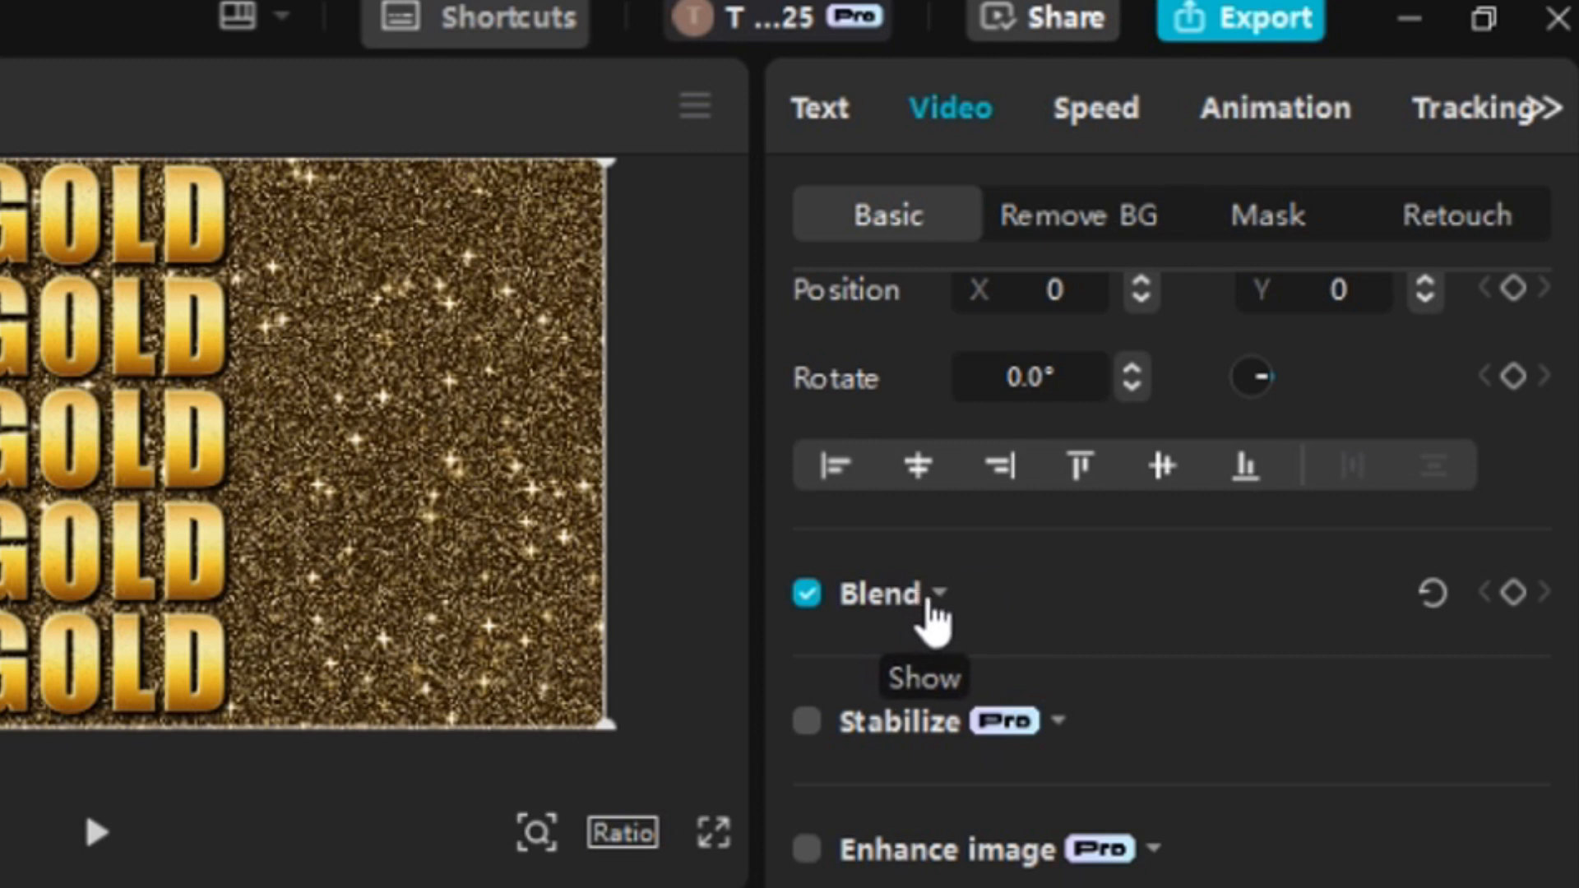
{"action": "left_click", "coordinate": [935, 599]}
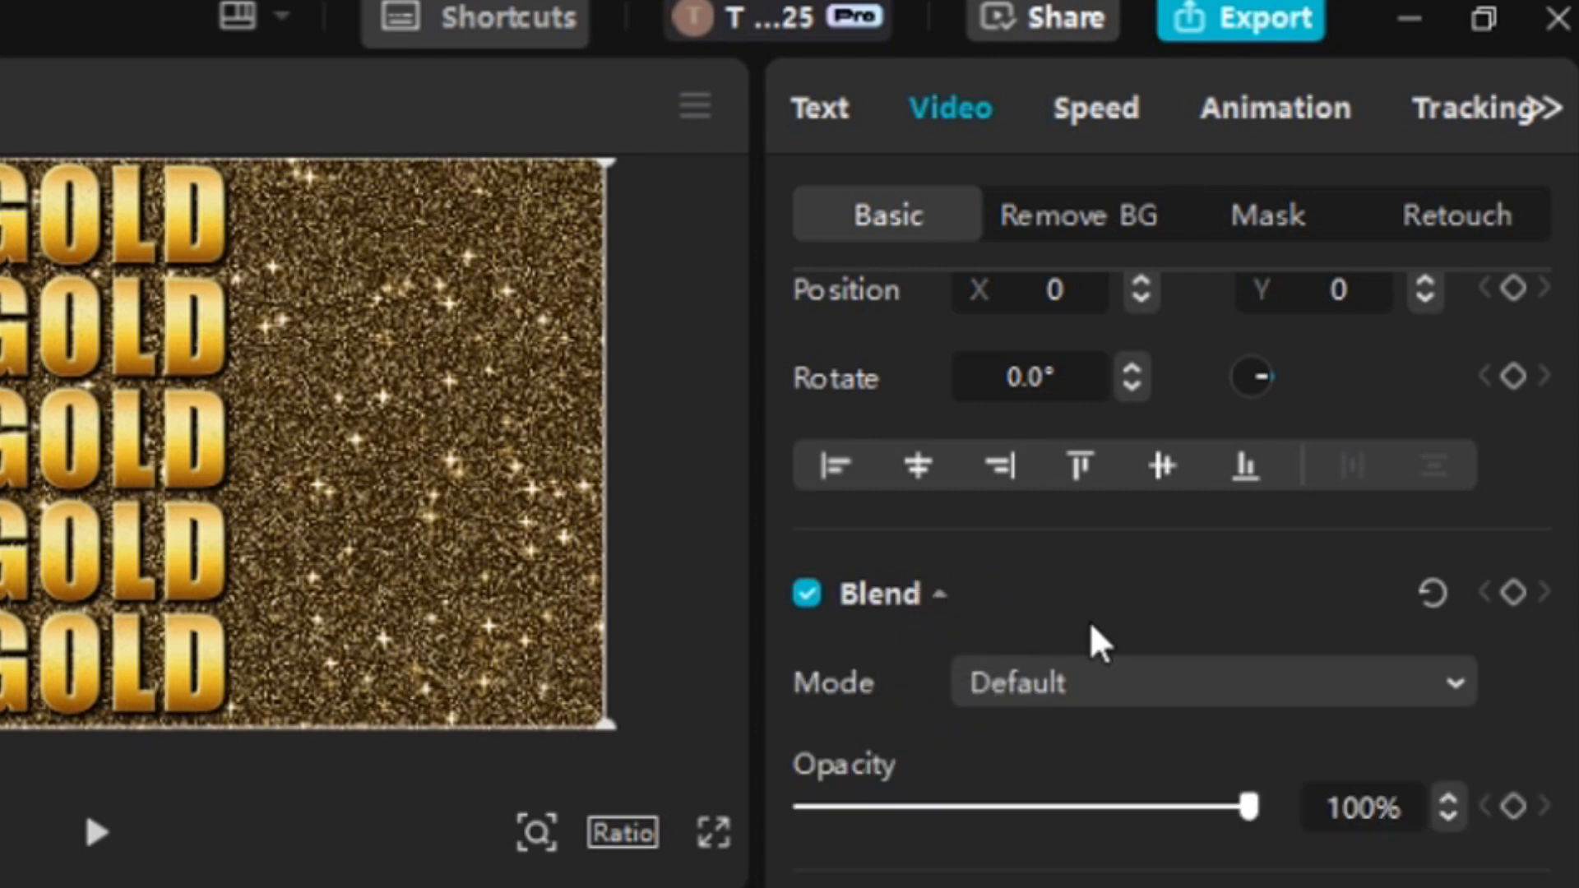
{"action": "scroll", "coordinate": [1089, 623], "scroll_direction": "down", "scroll_amount": 2}
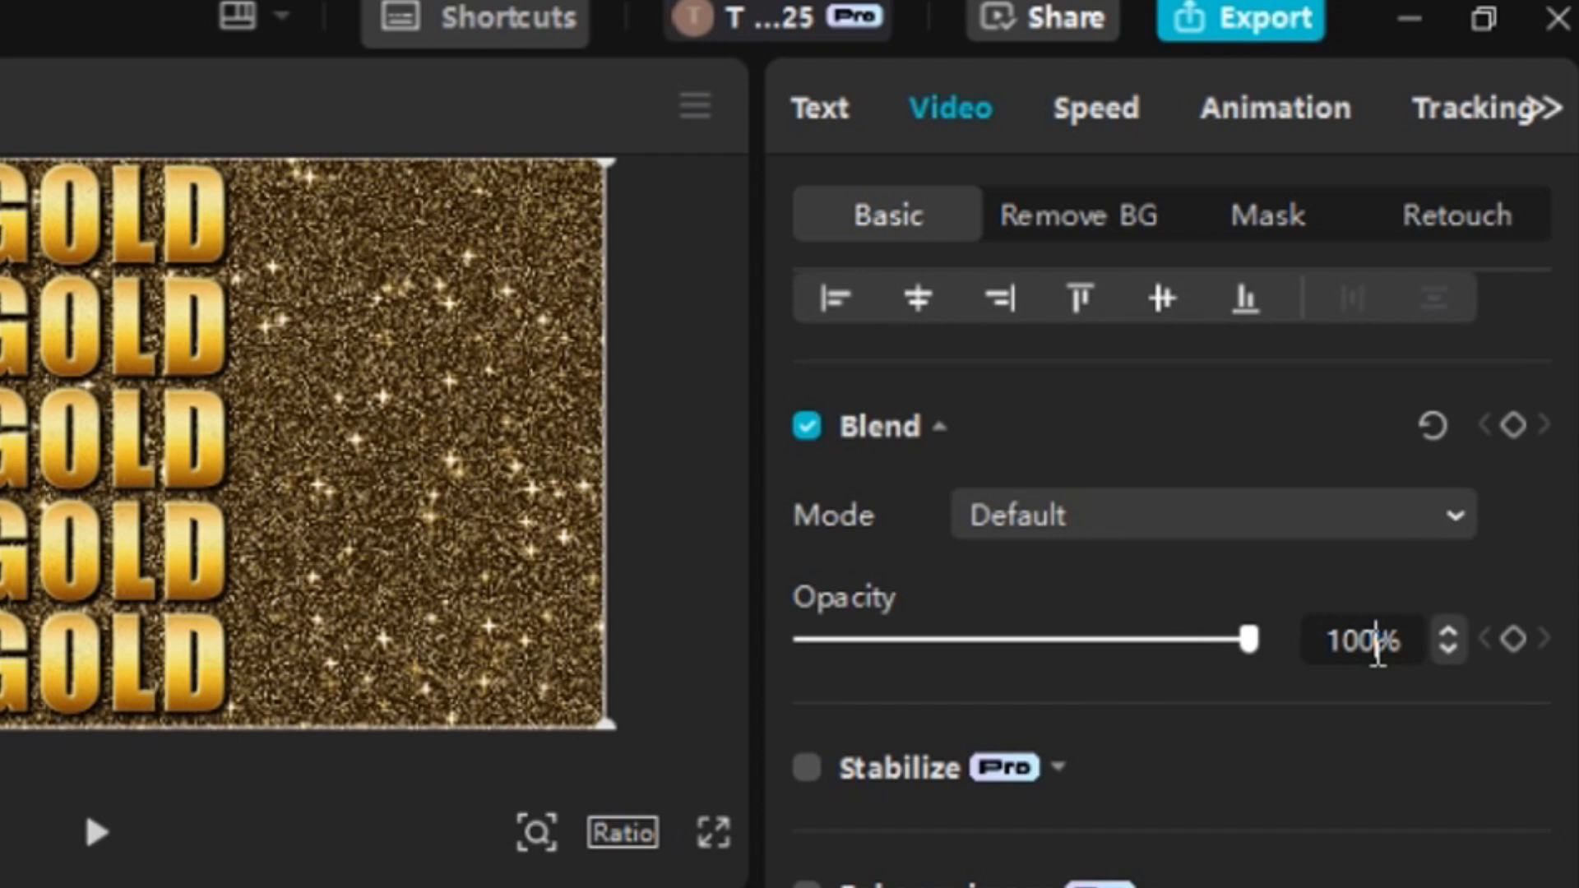
{"action": "left_click_drag", "start_coordinate": [1309, 651], "coordinate": [1227, 644]}
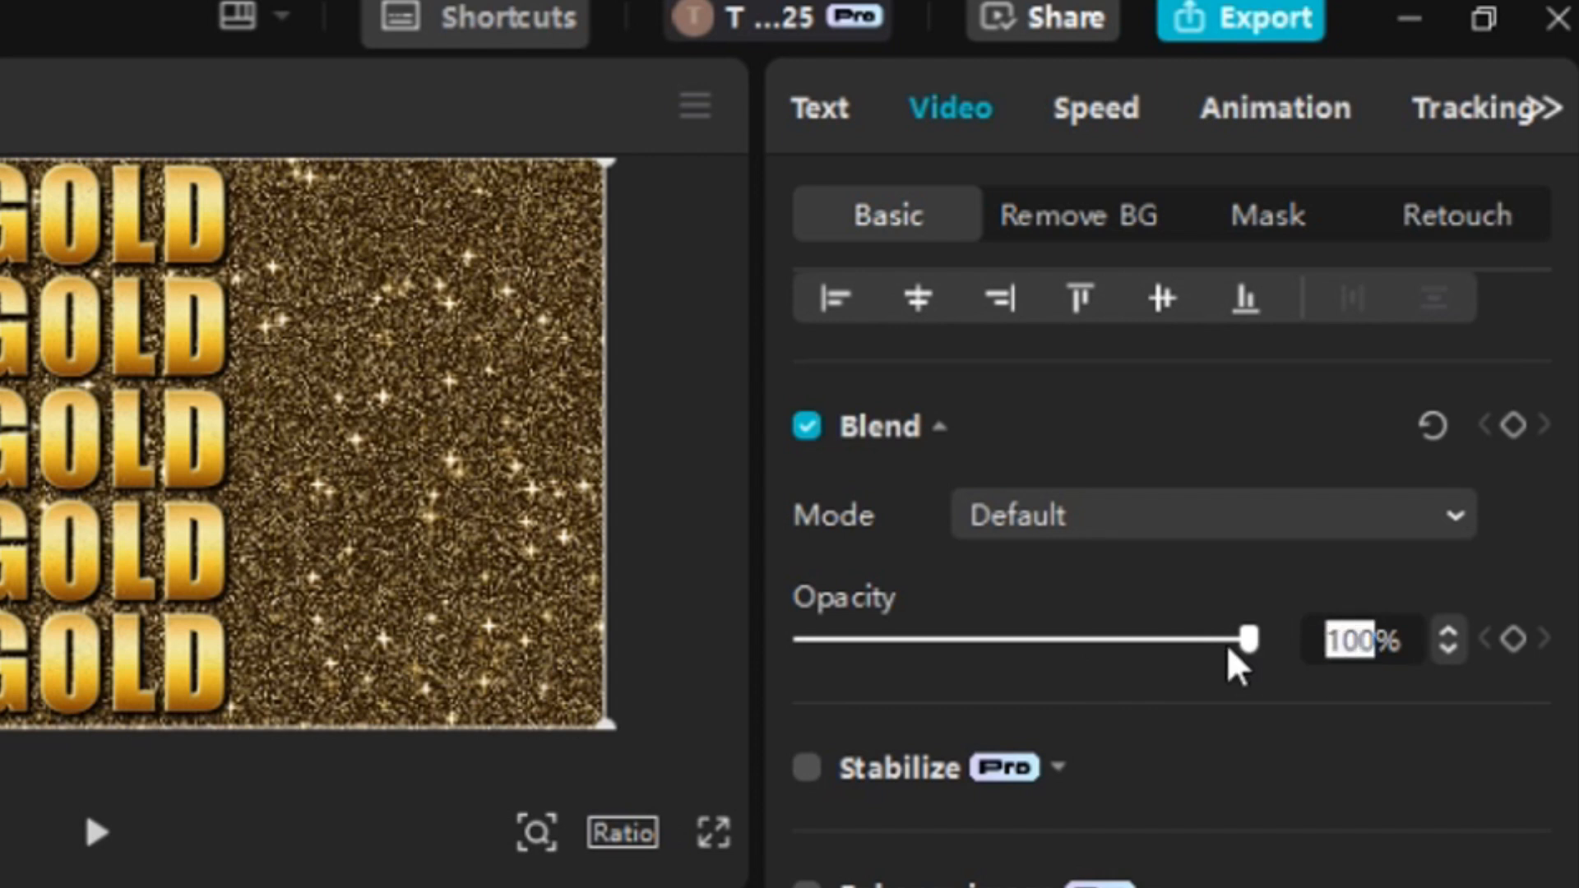
{"action": "key", "text": "BackSpace"}
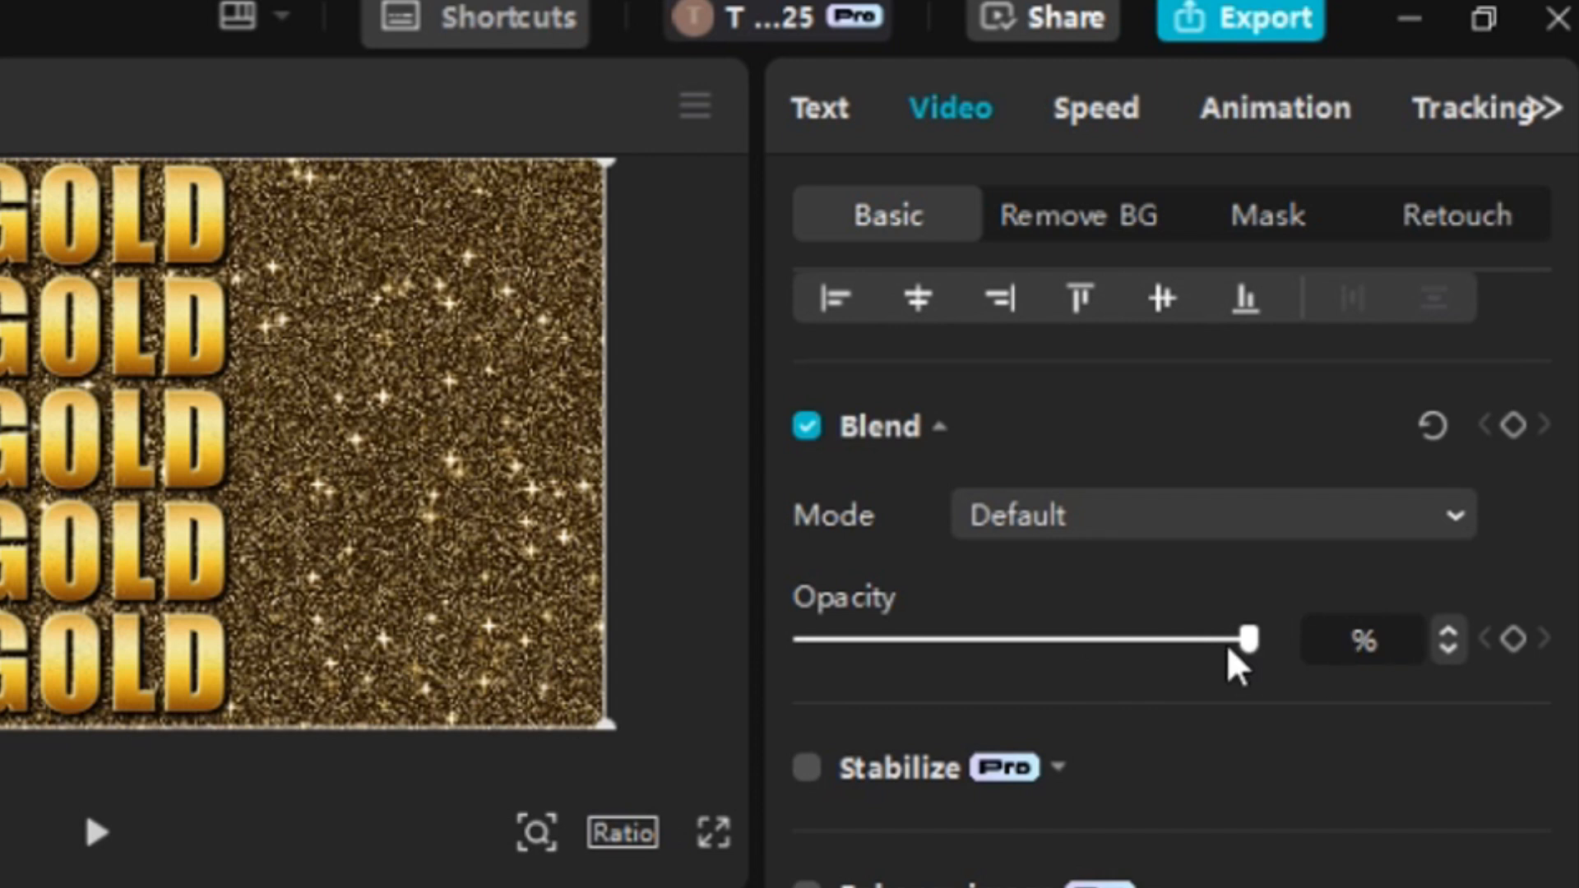
{"action": "type", "text": "50"}
{"action": "key", "text": "Return"}
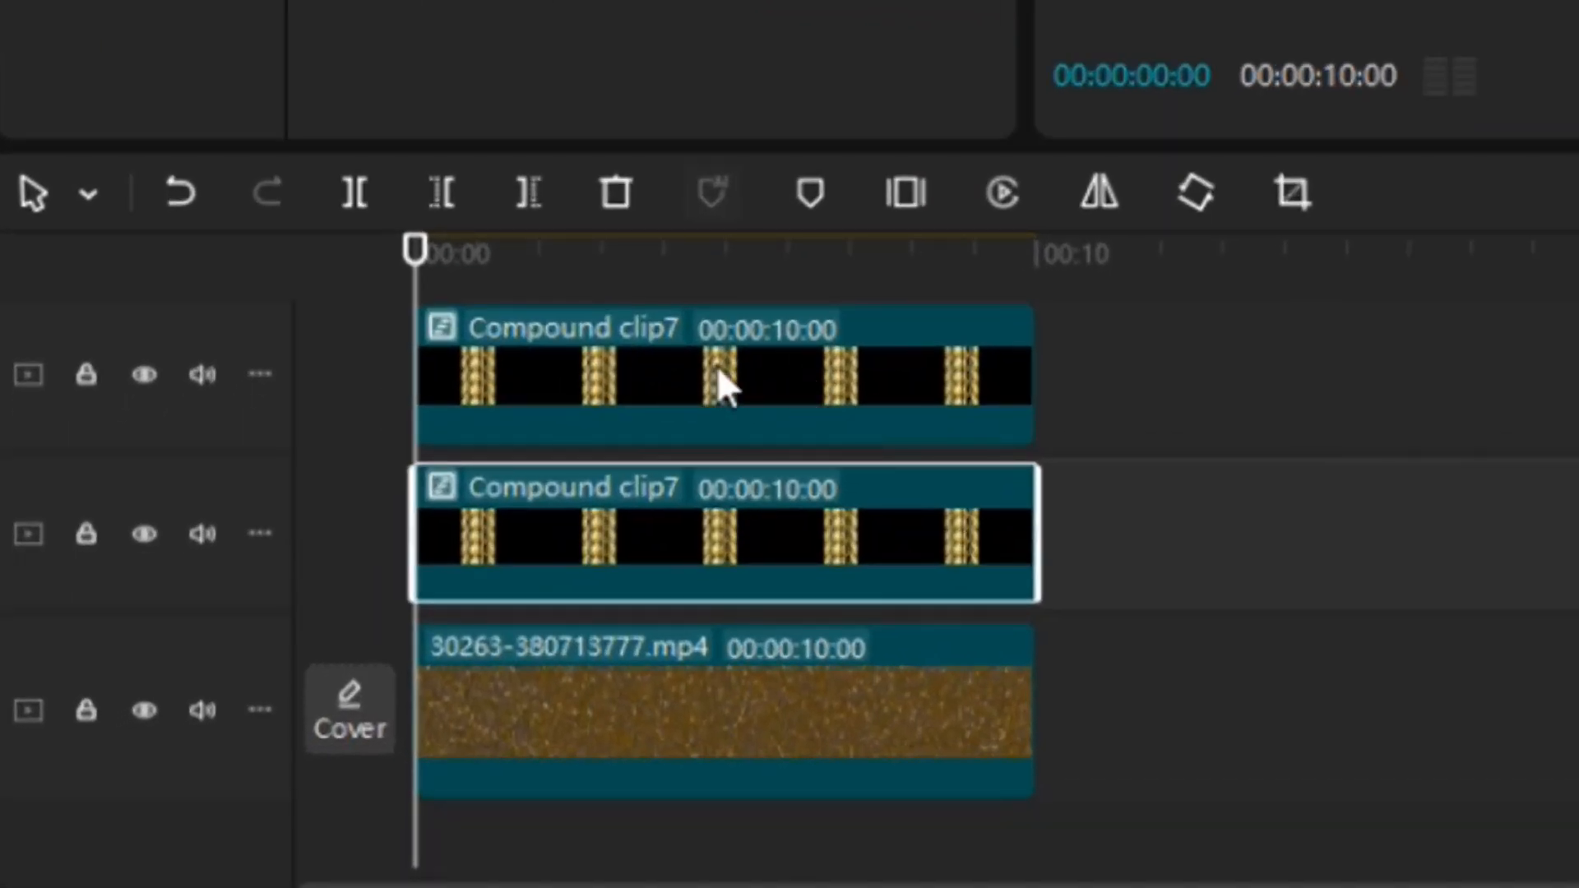
- Add a Filmstrip mask to the upper compound clip
{"action": "left_click", "coordinate": [717, 369]}
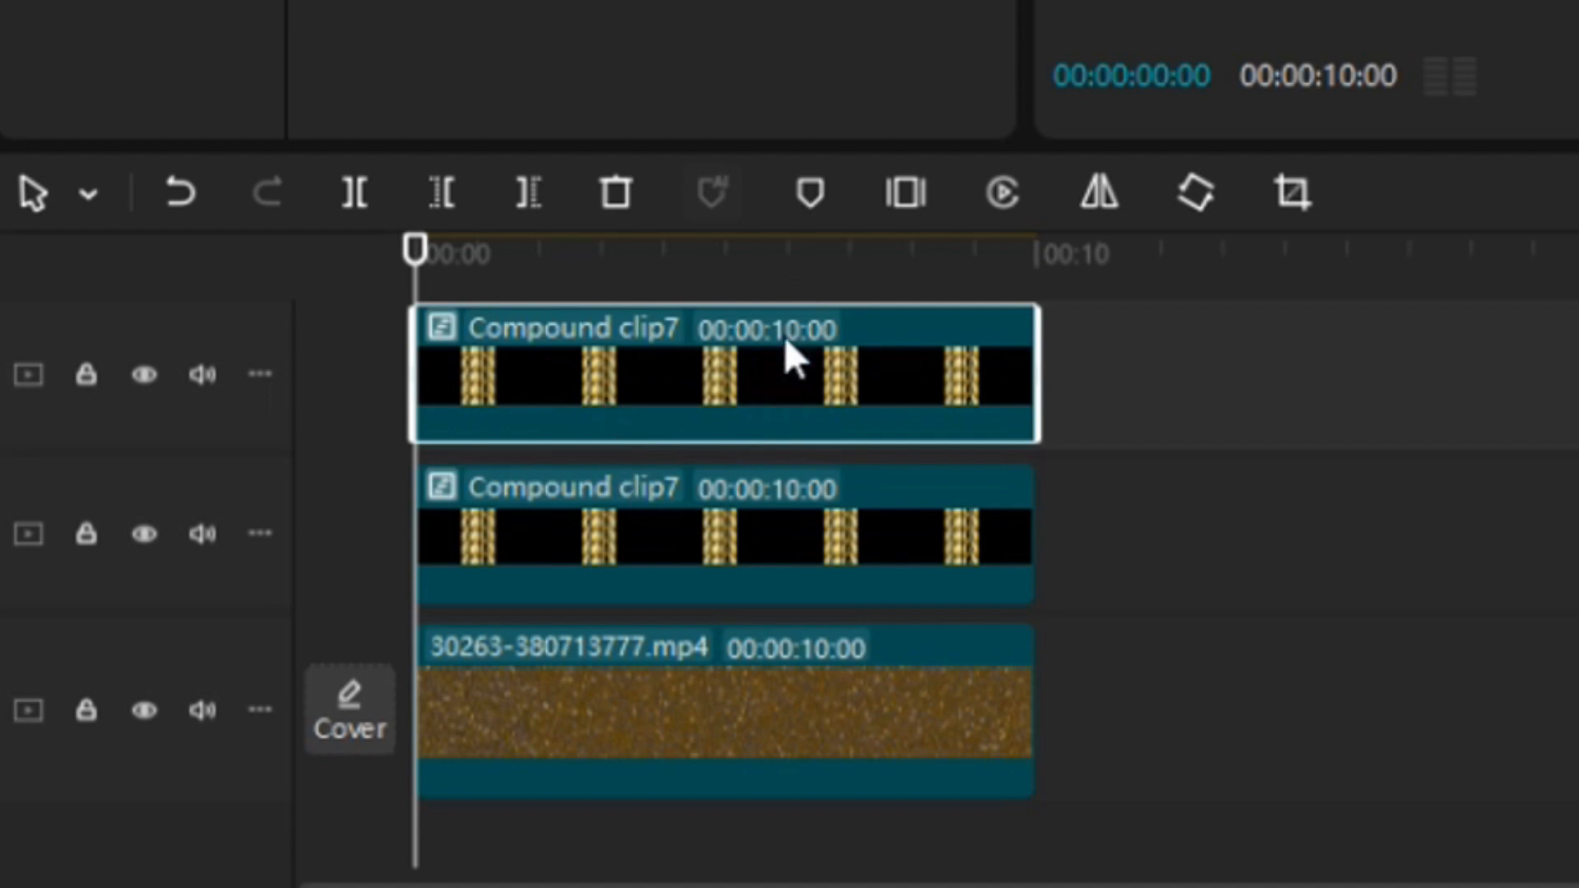
{"action": "scroll", "coordinate": [756, 370], "scroll_direction": "up", "scroll_amount": 2}
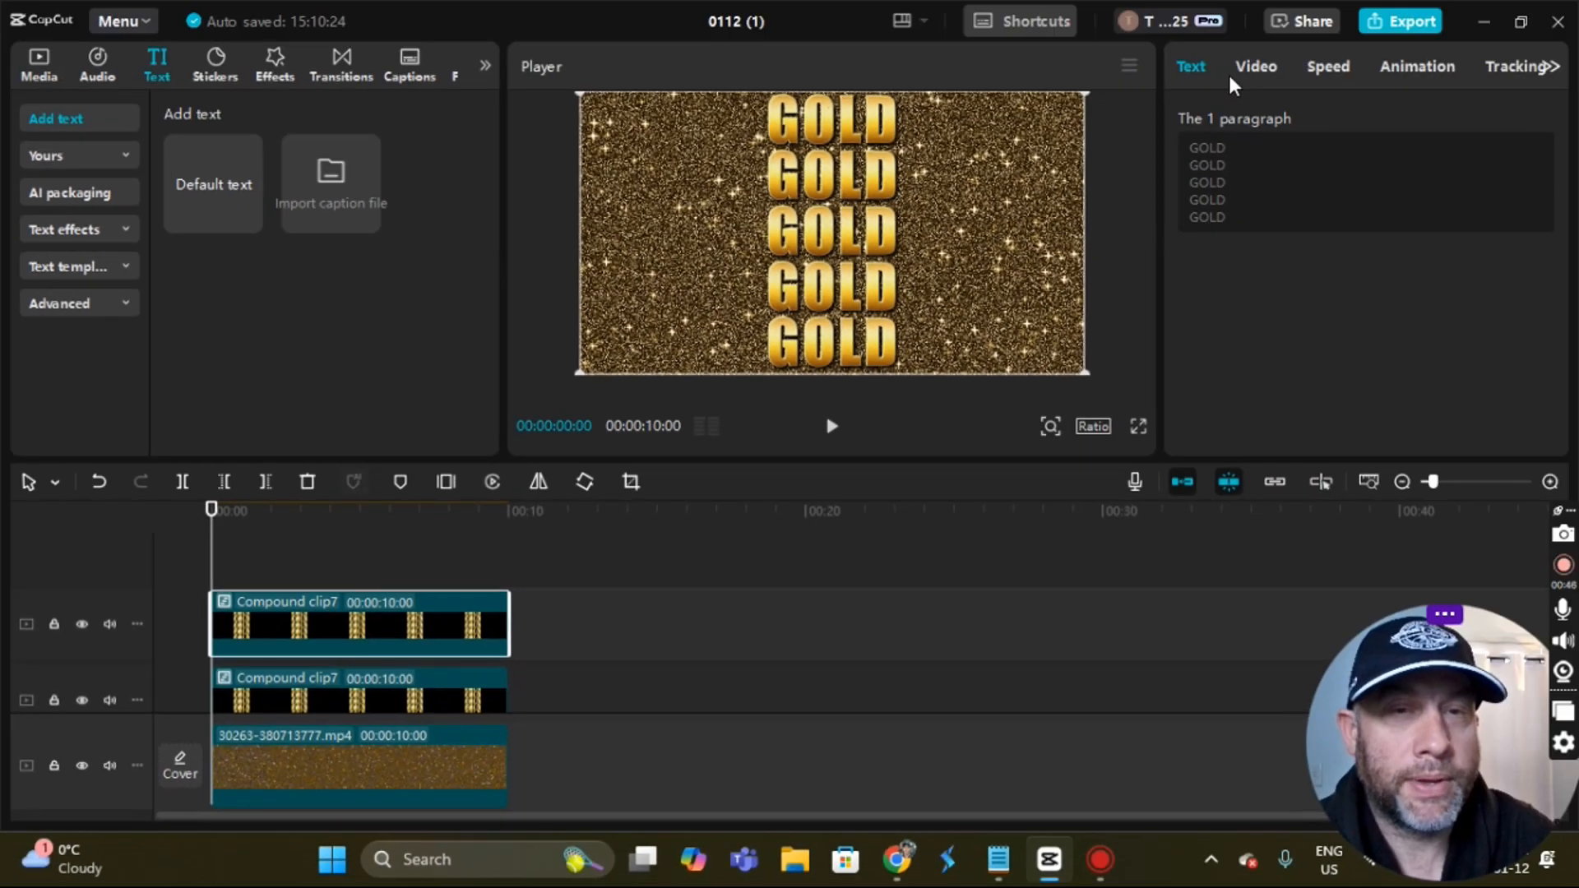
{"action": "left_click", "coordinate": [1258, 68]}
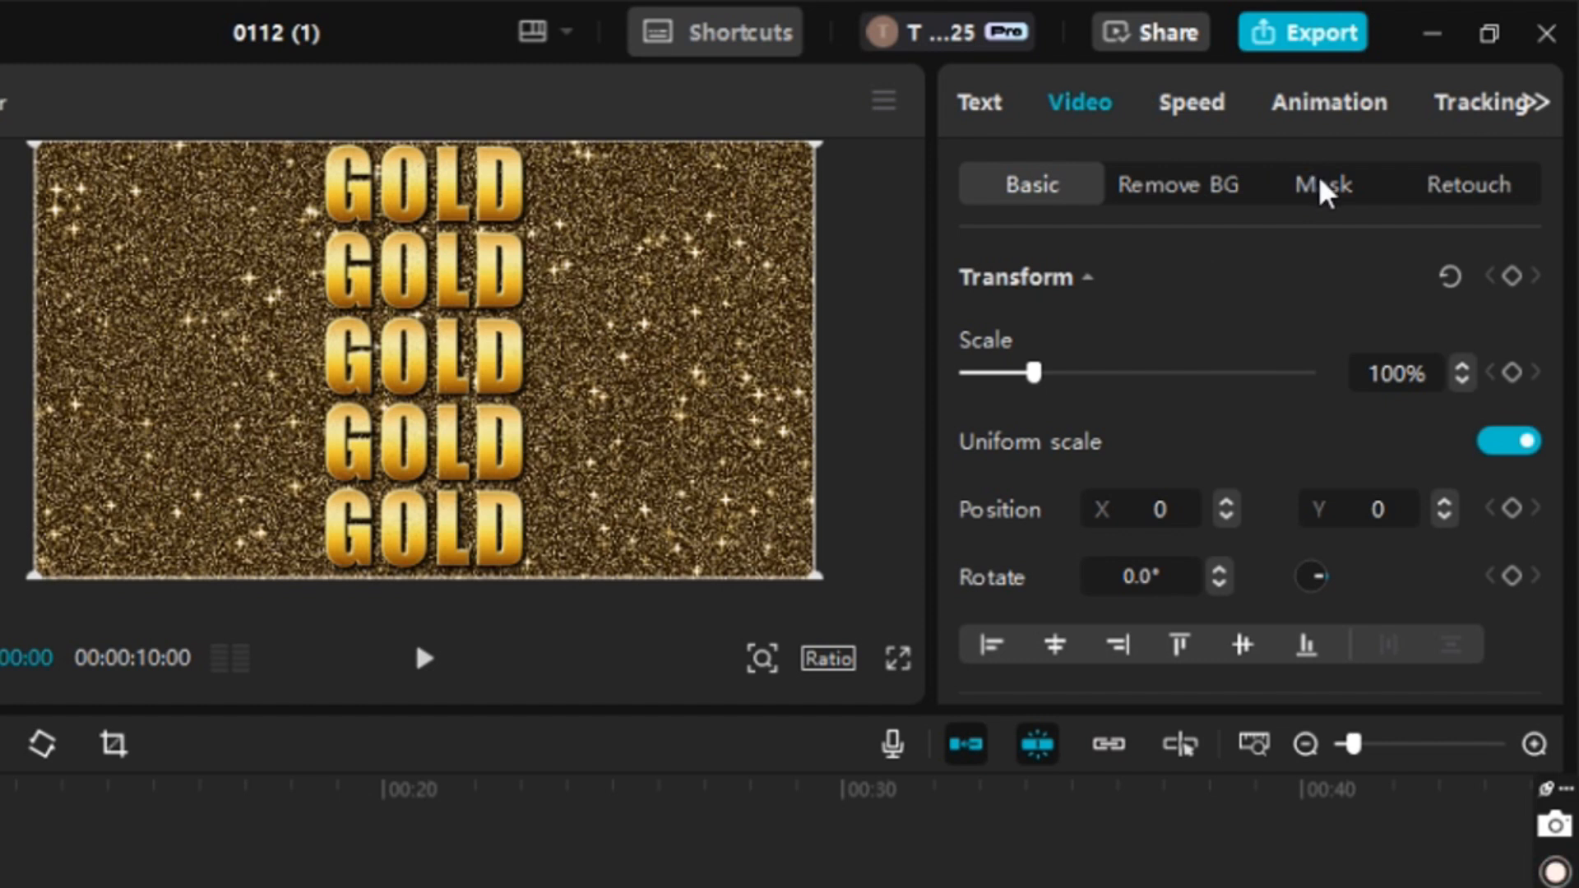
{"action": "left_click", "coordinate": [1322, 186]}
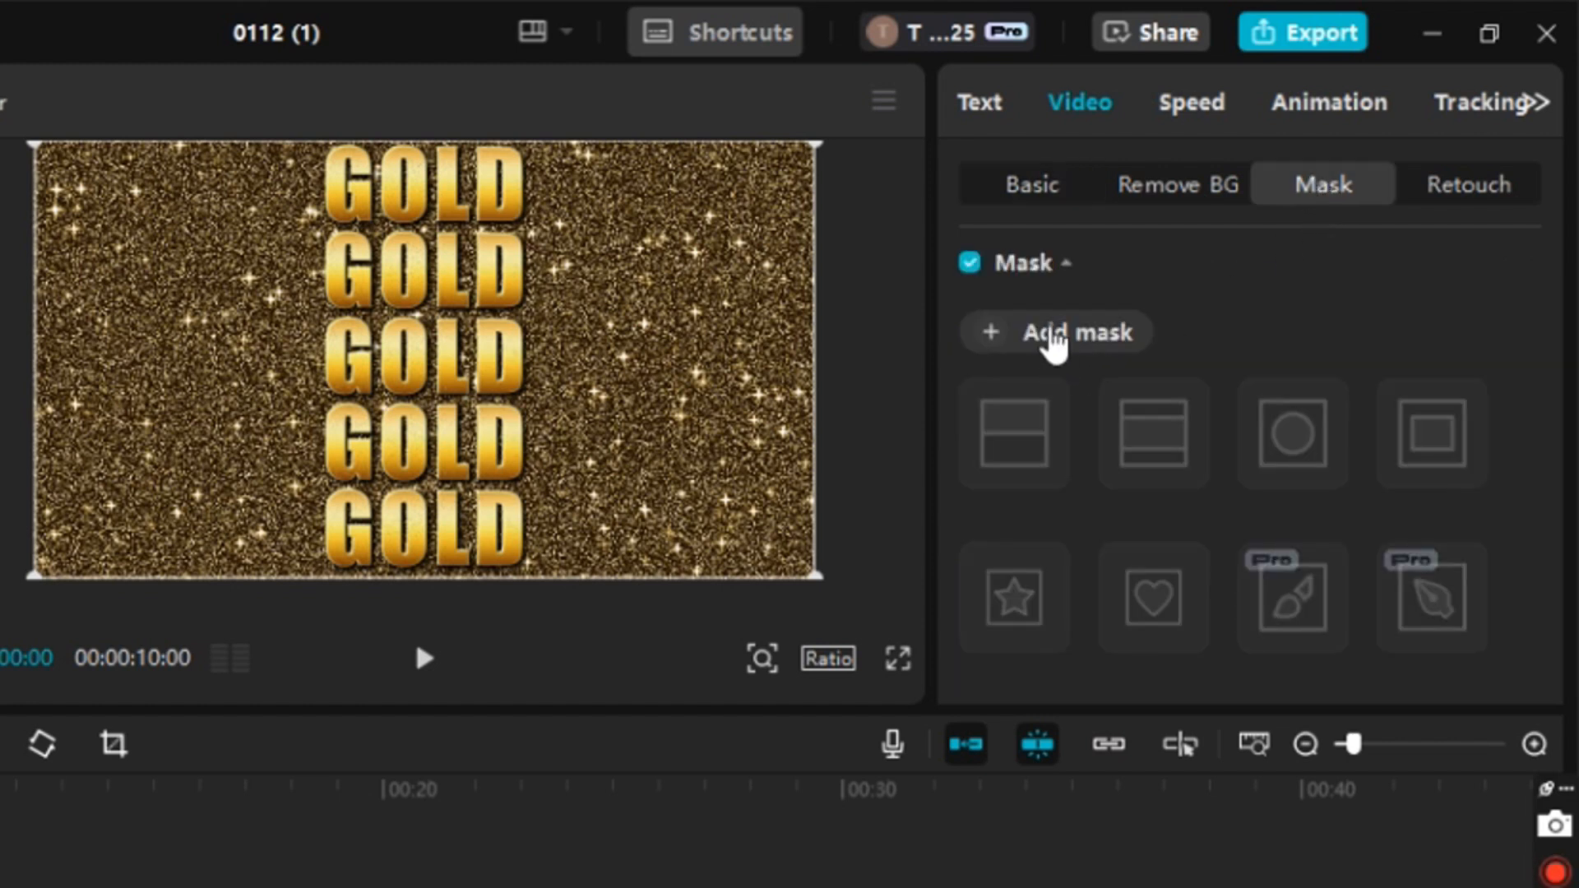
{"action": "left_click", "coordinate": [1053, 353]}
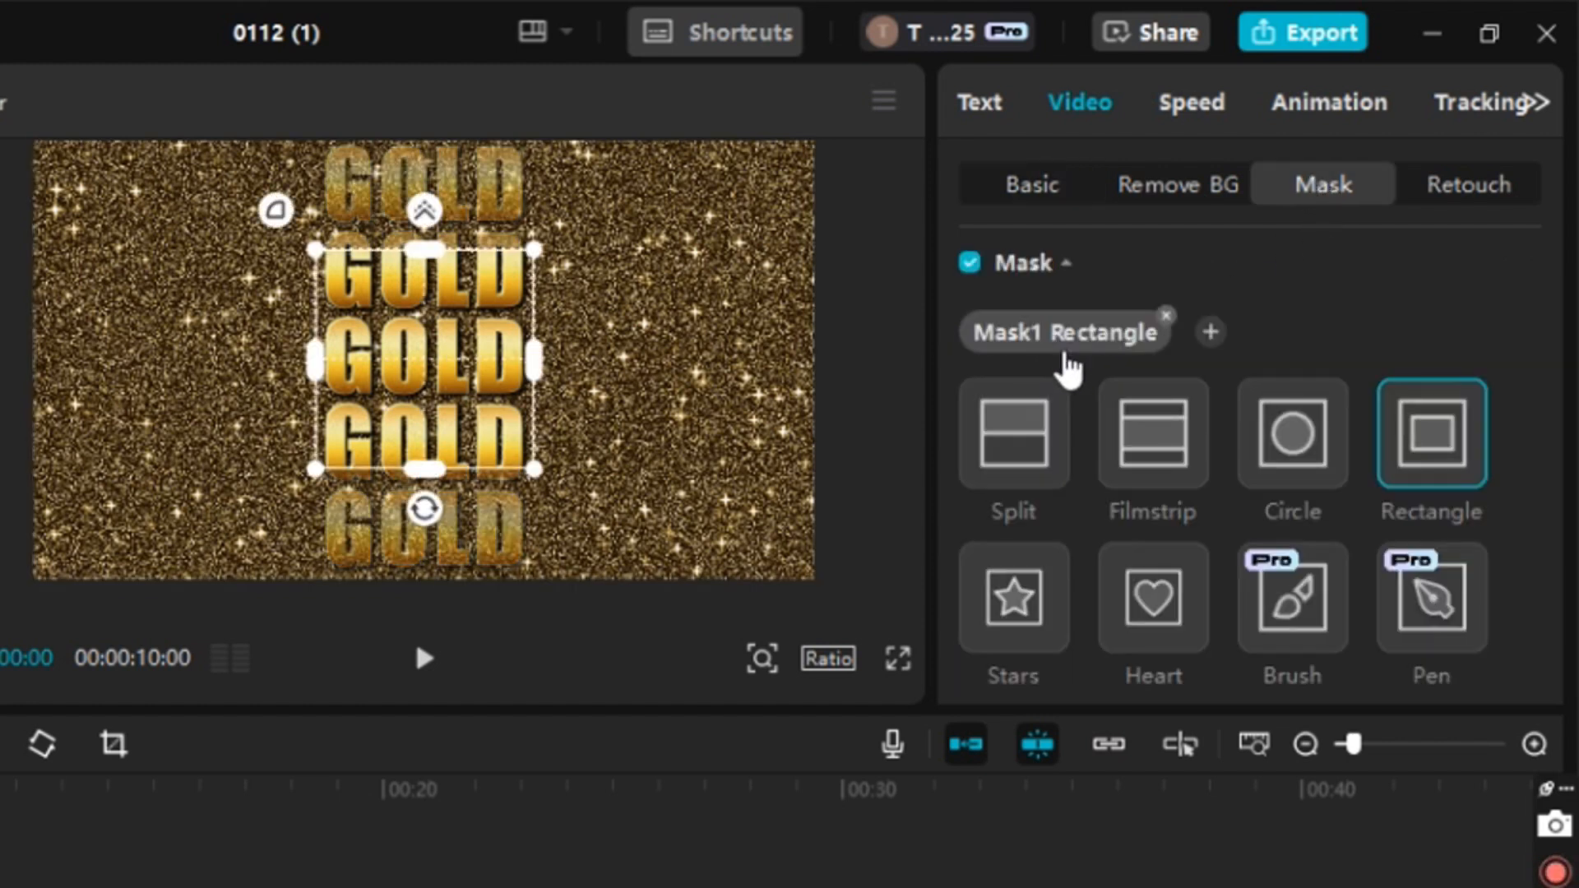
{"action": "left_click", "coordinate": [1168, 452]}
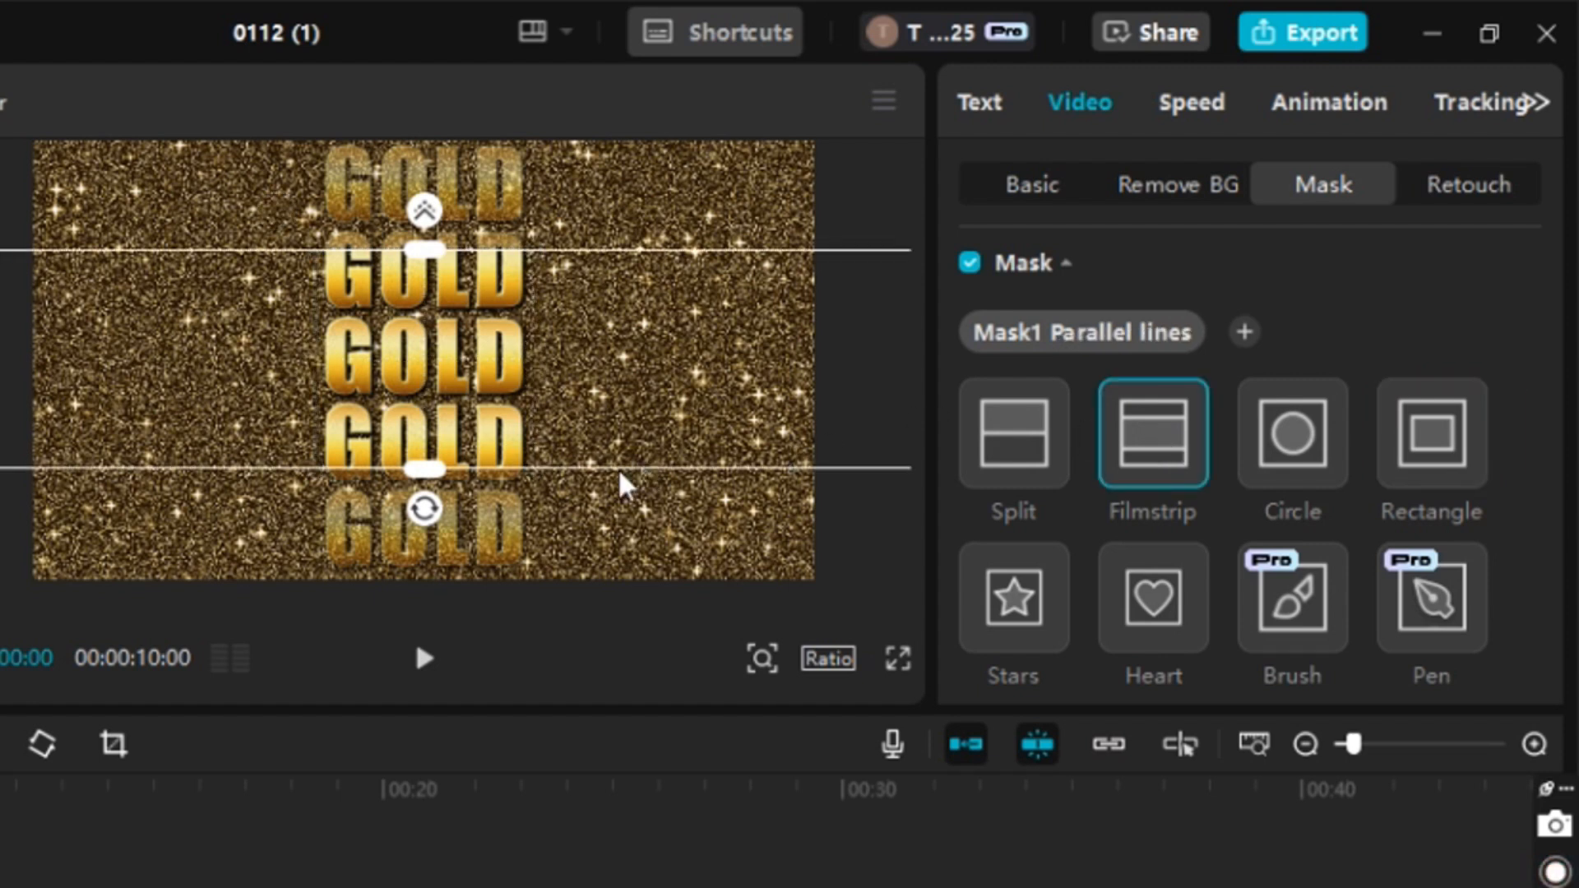
- Rotate the Filmstrip mask until its lines are vertical and narrow it around the column of G letters
{"action": "left_click", "coordinate": [425, 509]}
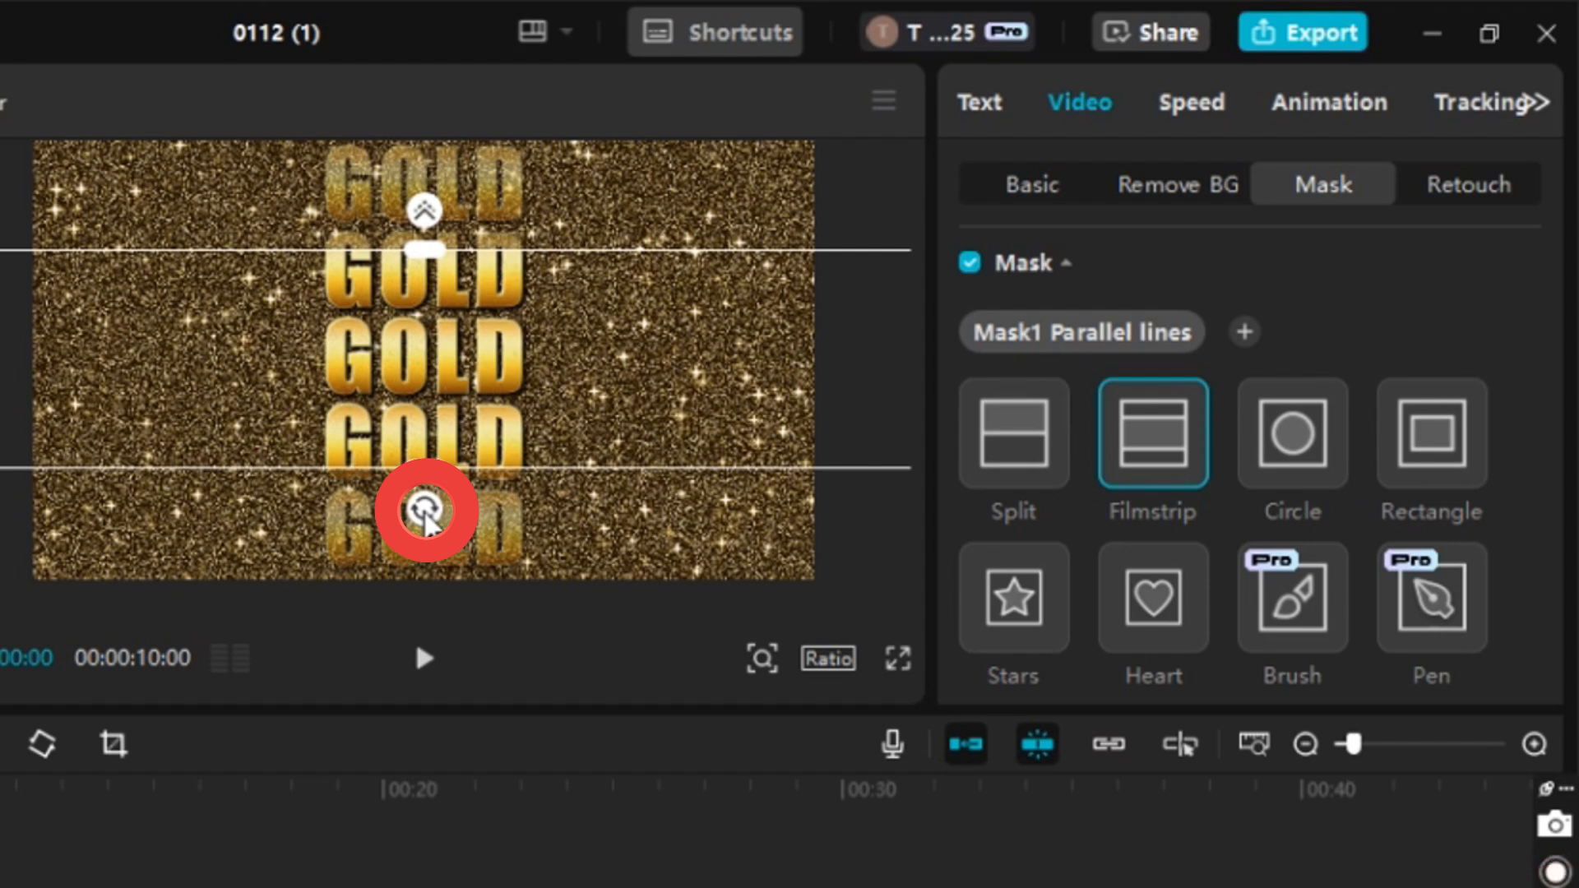
{"action": "left_click_drag", "start_coordinate": [424, 510], "coordinate": [505, 376]}
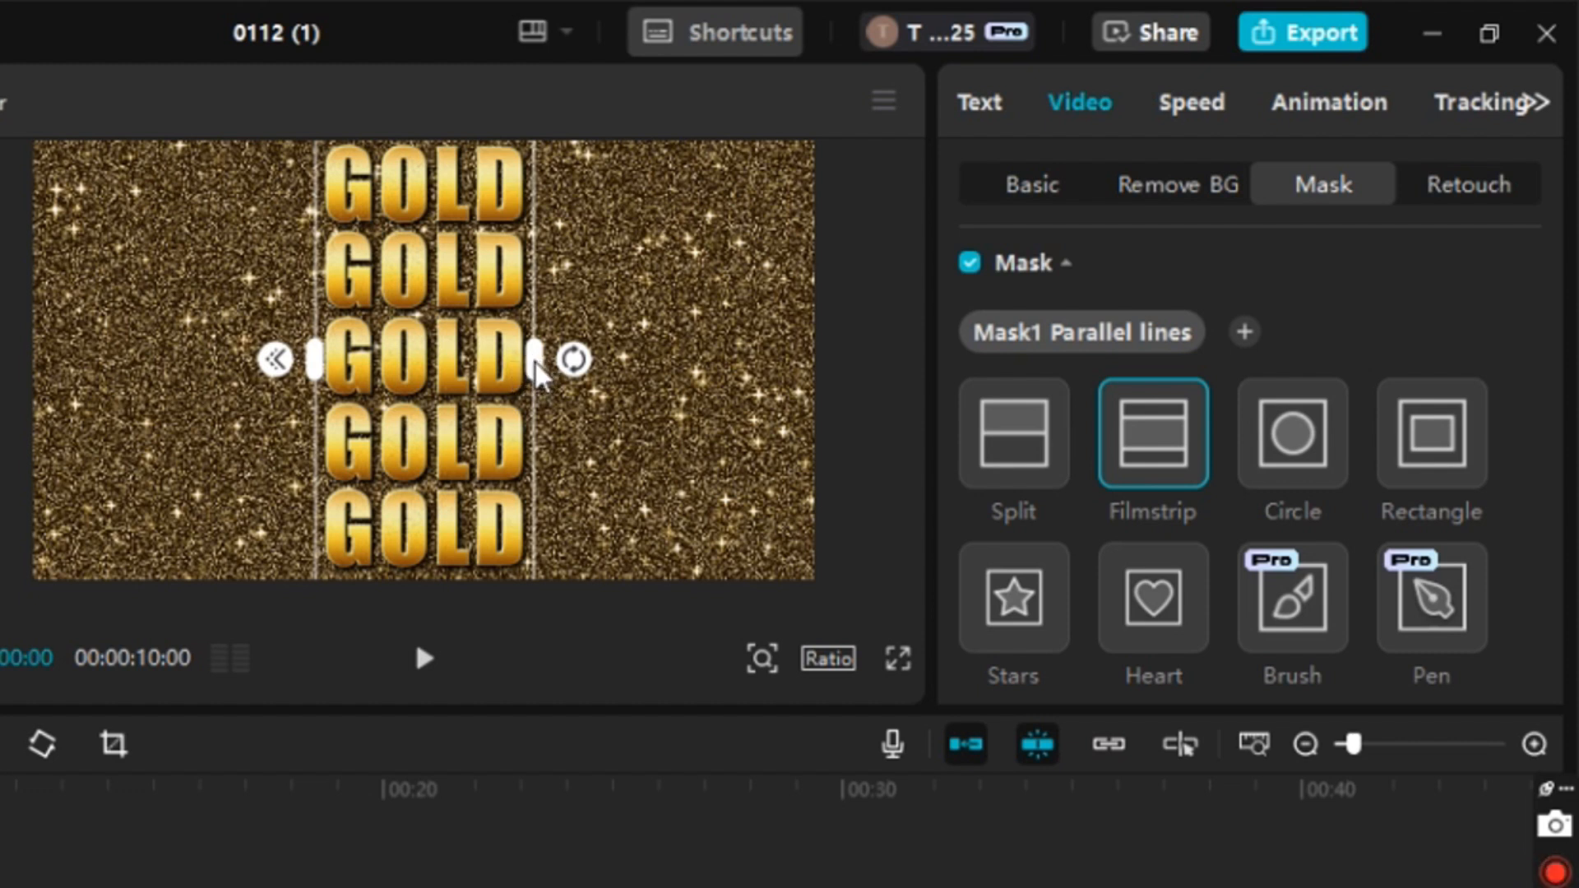
{"action": "left_click", "coordinate": [536, 366]}
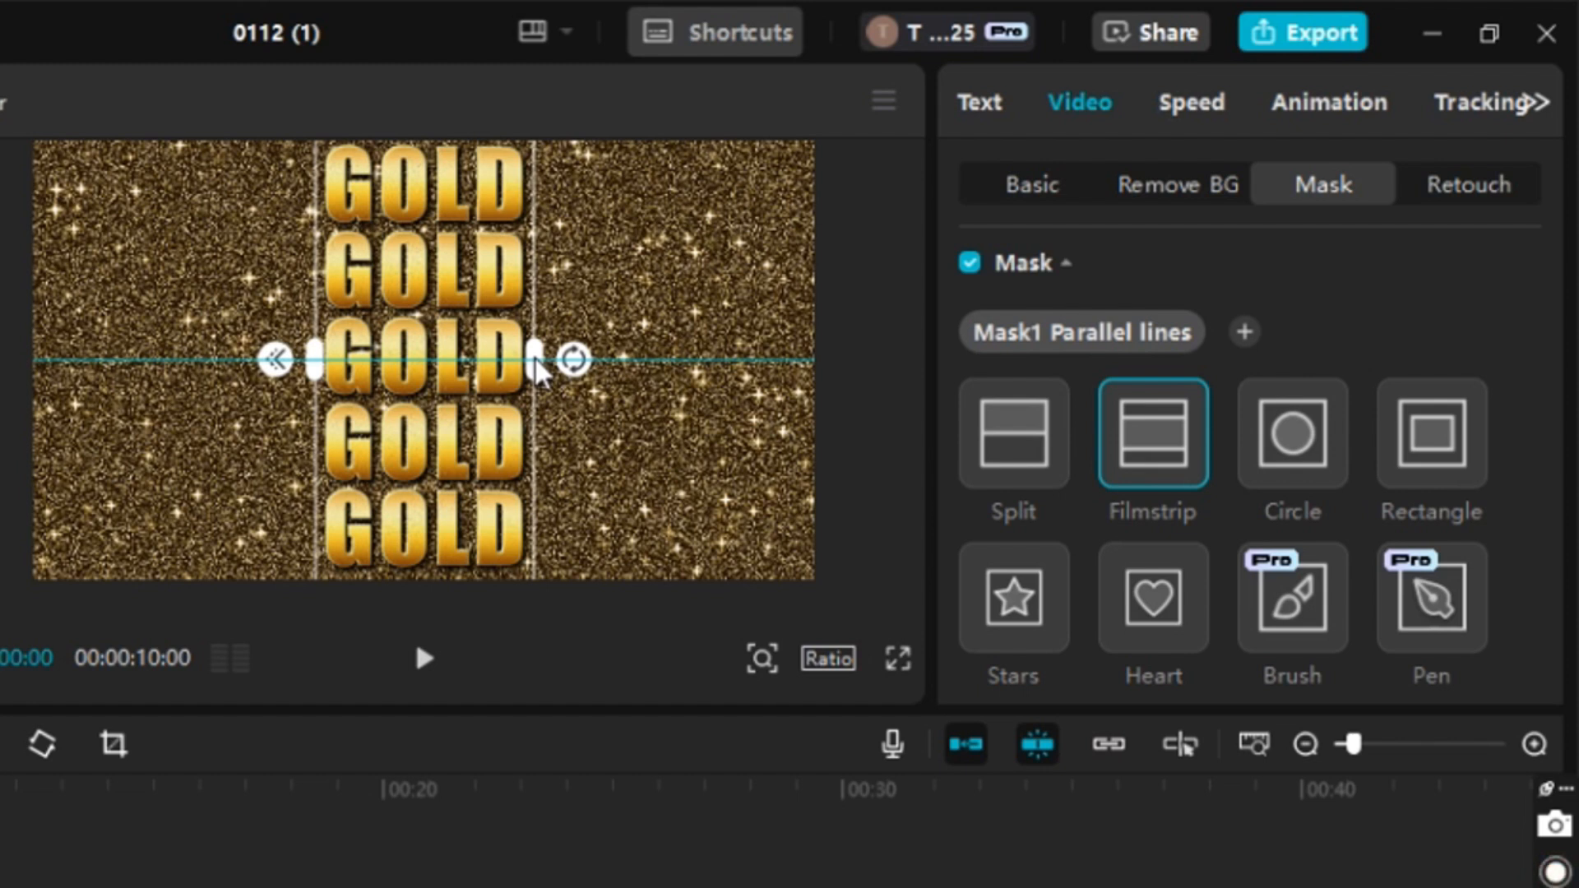
{"action": "left_click_drag", "start_coordinate": [536, 366], "coordinate": [357, 362]}
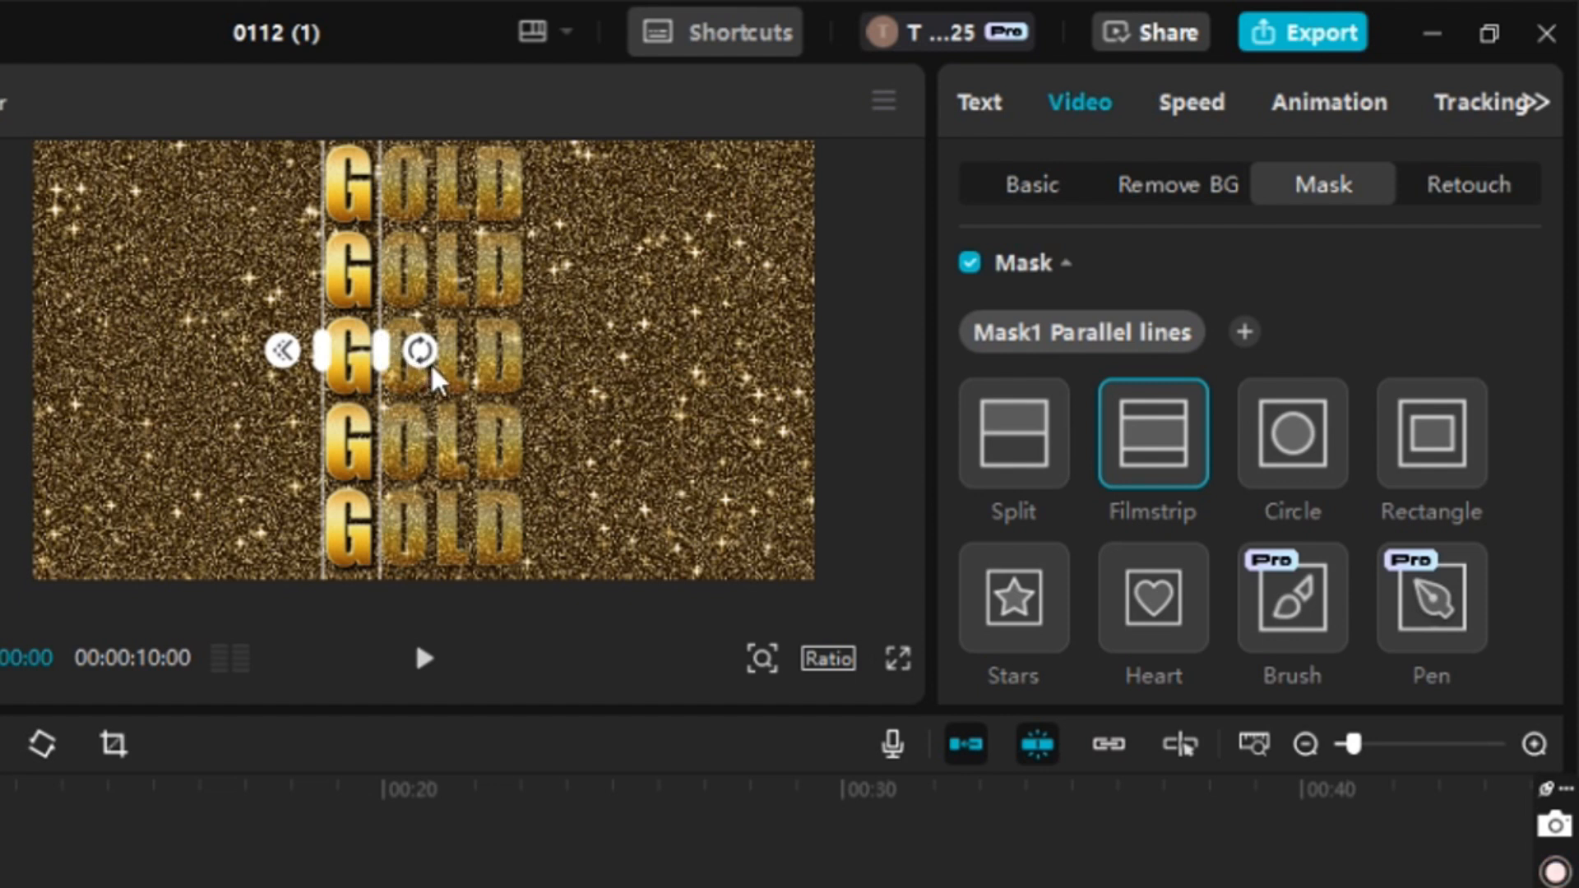
{"action": "mouse_move", "coordinate": [381, 345]}
{"action": "left_mouse_down"}
{"action": "mouse_move", "coordinate": [397, 347]}
{"action": "mouse_move", "coordinate": [371, 345]}
{"action": "mouse_move", "coordinate": [387, 363]}
{"action": "left_mouse_up"}
- Nudge the mask slightly left in an enlarged preview so it frames only the G column, then restore the preview size
{"action": "left_click", "coordinate": [763, 659]}
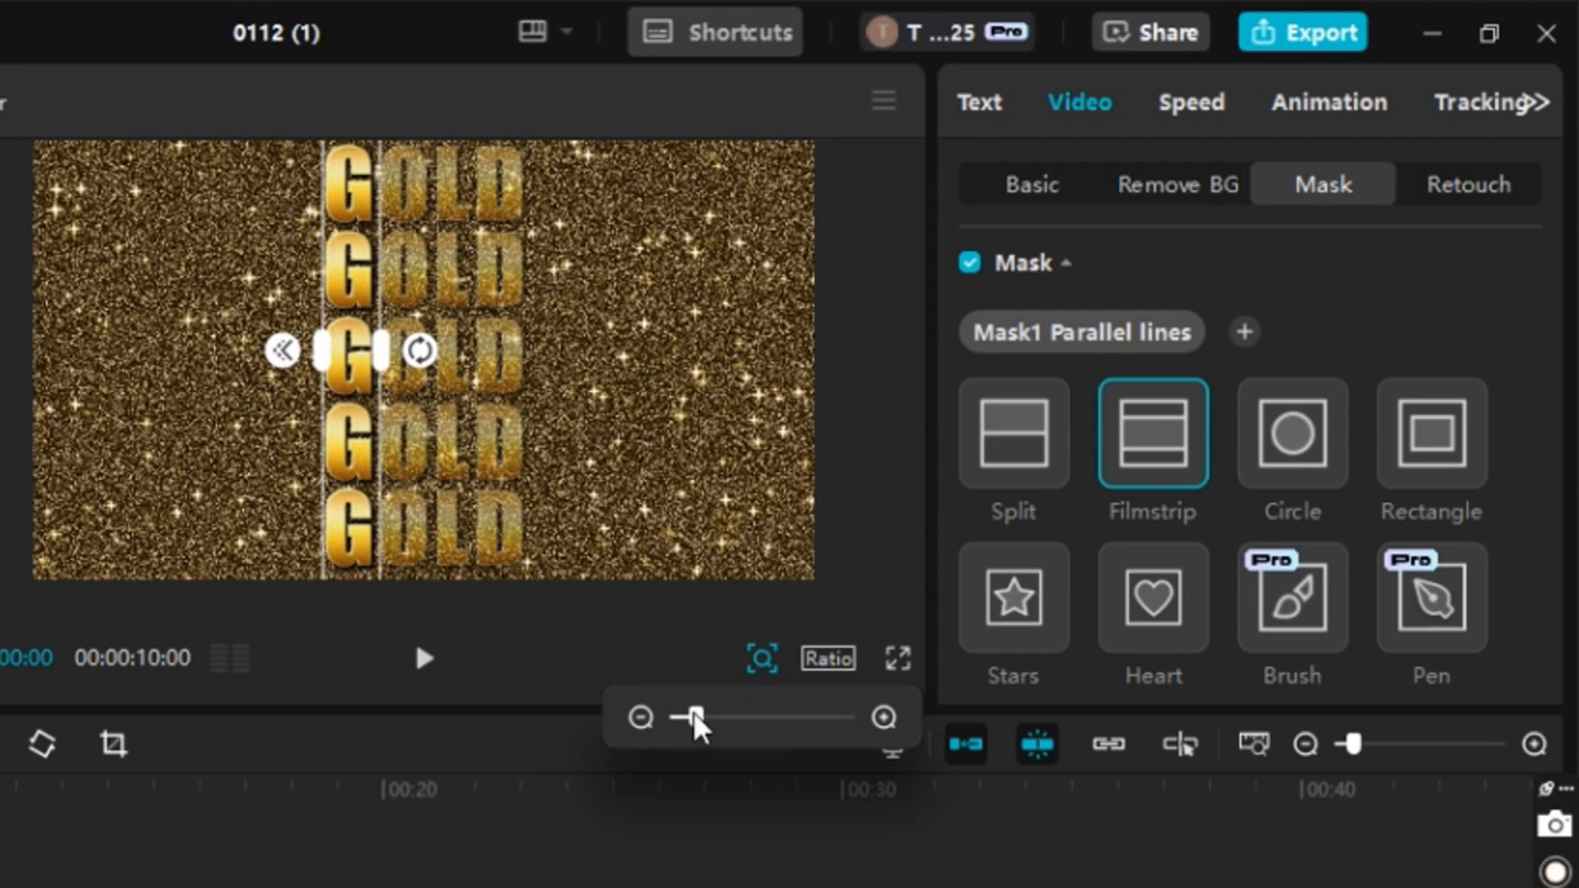
{"action": "left_click_drag", "start_coordinate": [696, 719], "coordinate": [738, 724]}
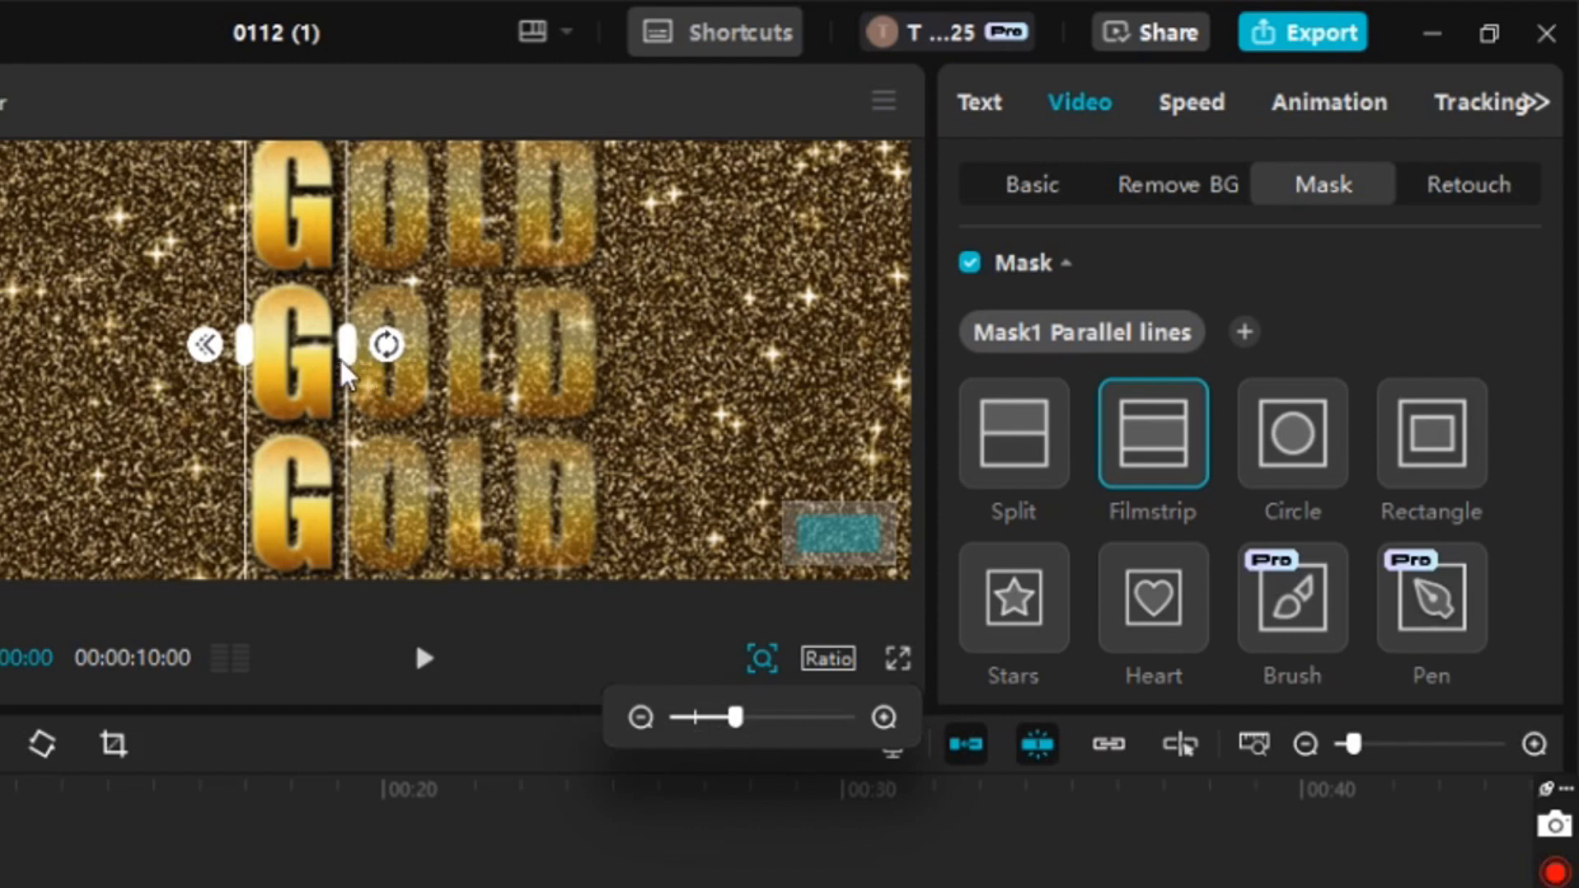
{"action": "left_click_drag", "start_coordinate": [331, 366], "coordinate": [326, 368]}
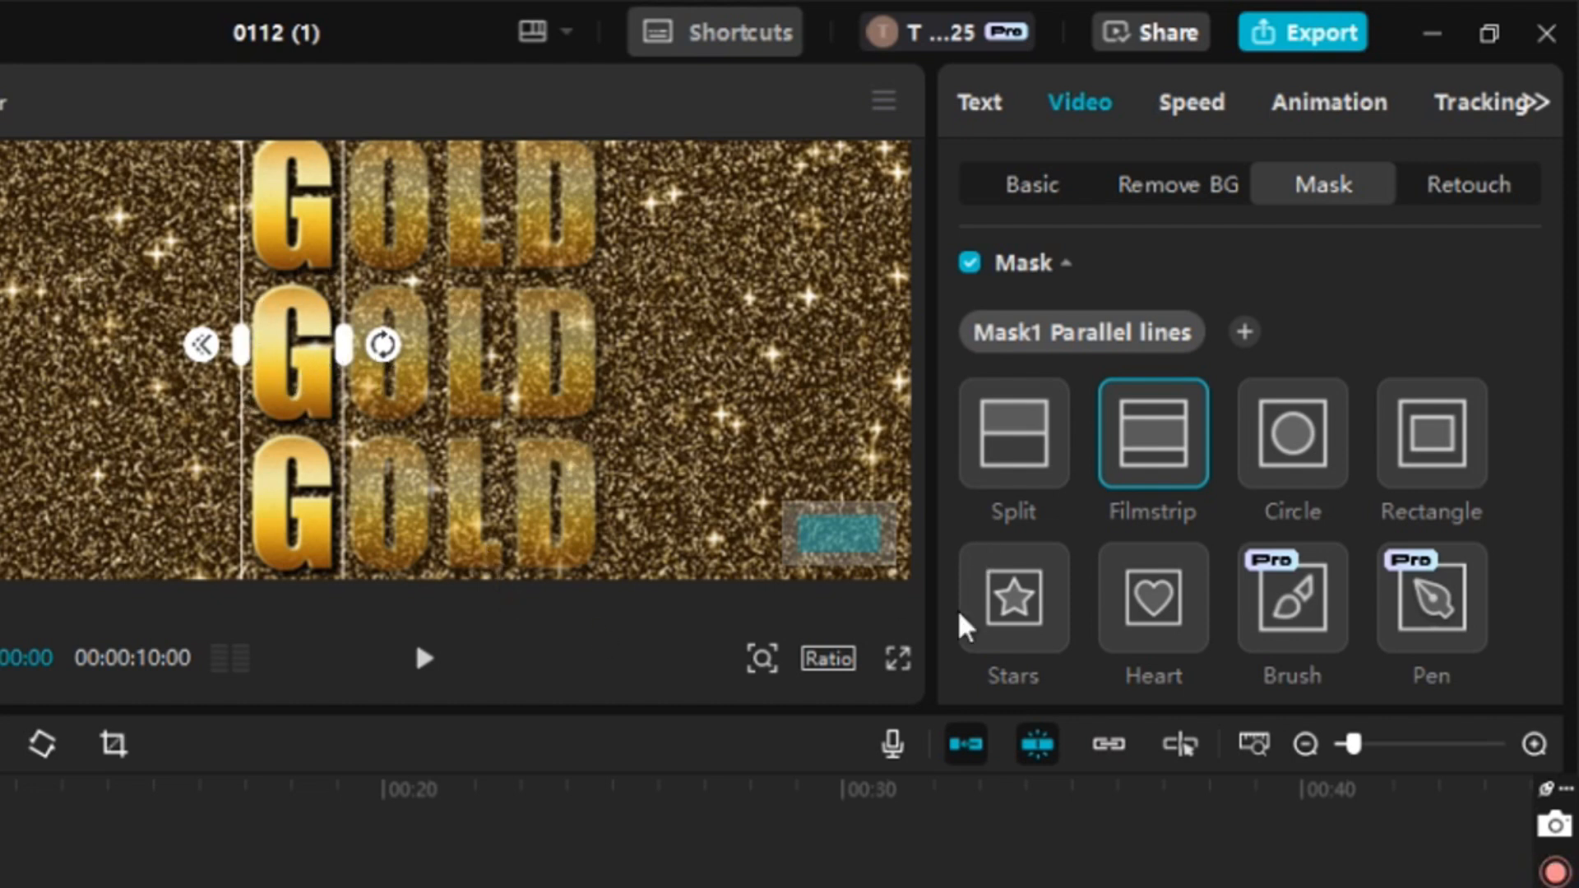
{"action": "left_click", "coordinate": [762, 662]}
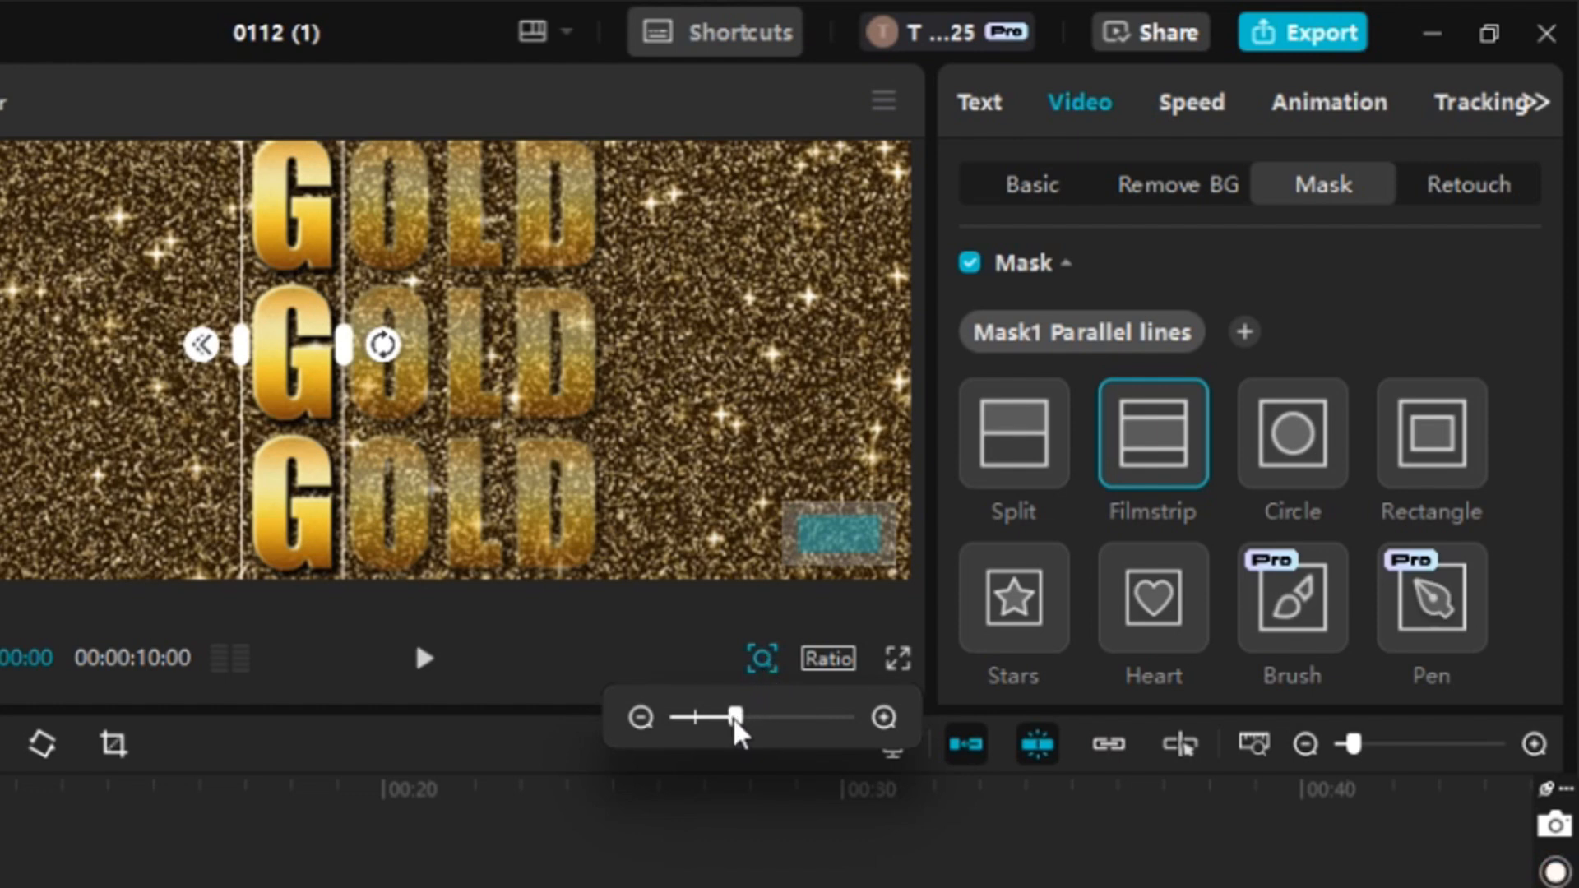
{"action": "left_click_drag", "start_coordinate": [736, 724], "coordinate": [718, 724]}
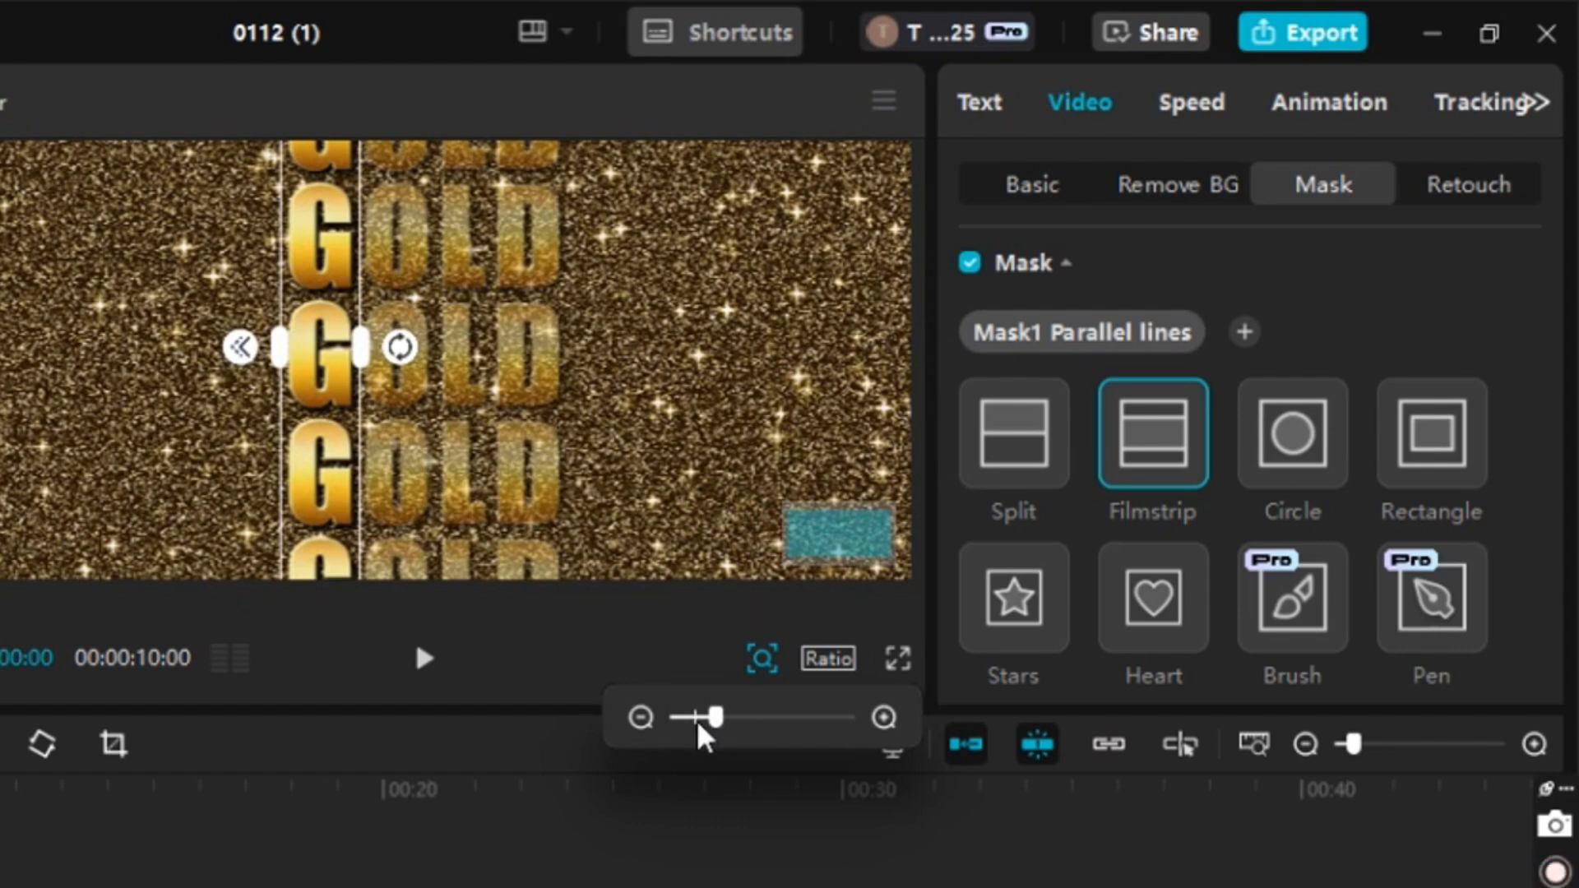
{"action": "left_click_drag", "start_coordinate": [716, 726], "coordinate": [695, 723]}
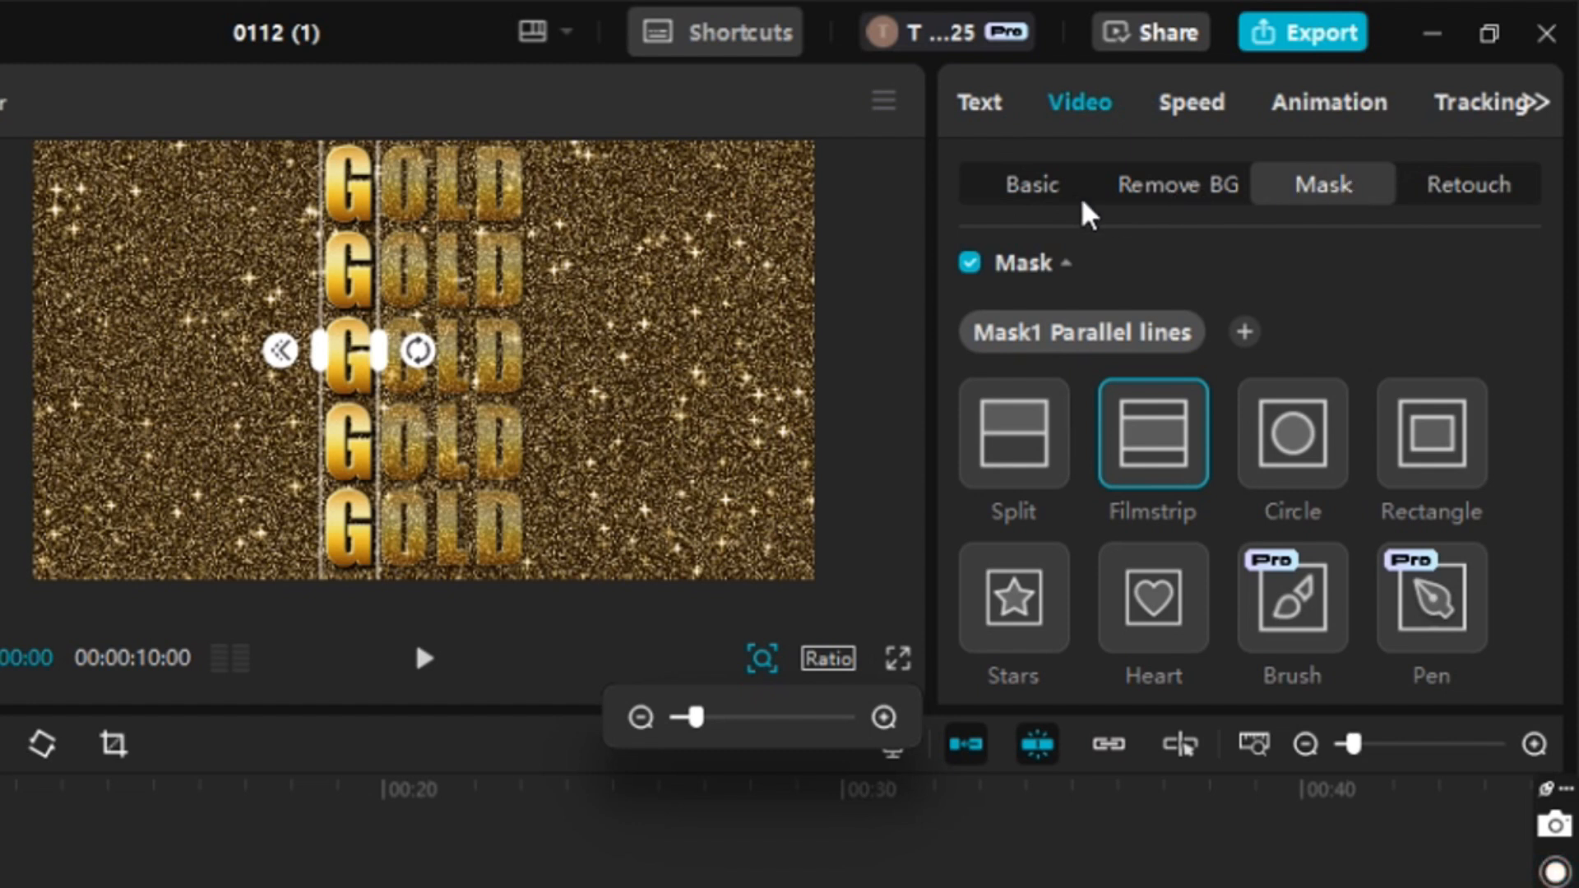
- Move the masked clip straight up to position Y 1690 so its bottom G covers the G of the top GOLD line
{"action": "left_click", "coordinate": [1041, 196]}
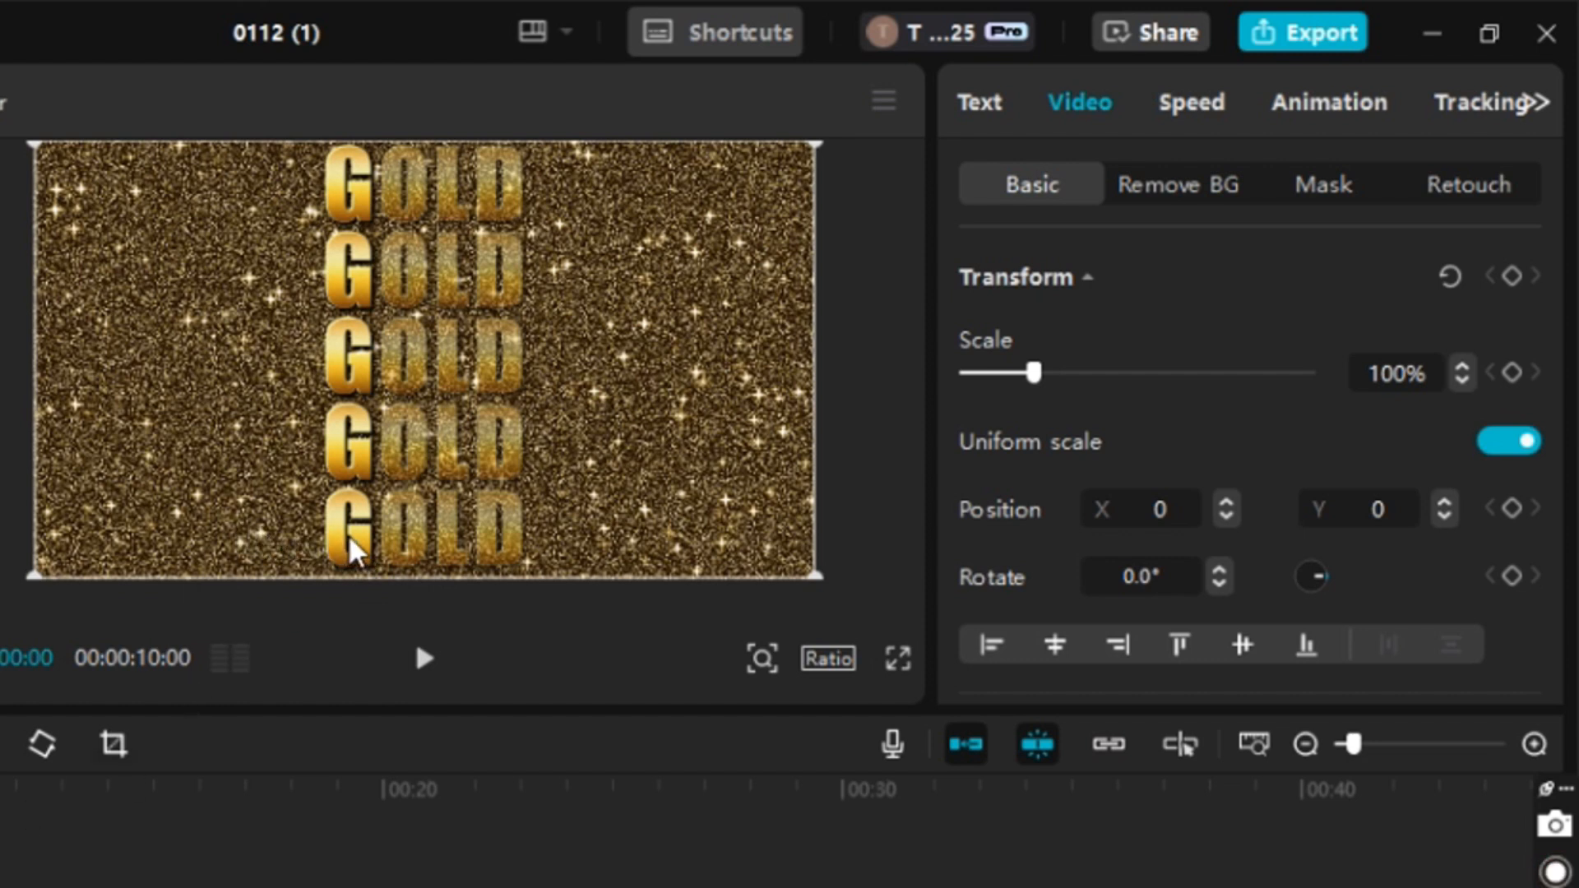
{"action": "left_click_drag", "start_coordinate": [352, 551], "coordinate": [359, 206]}
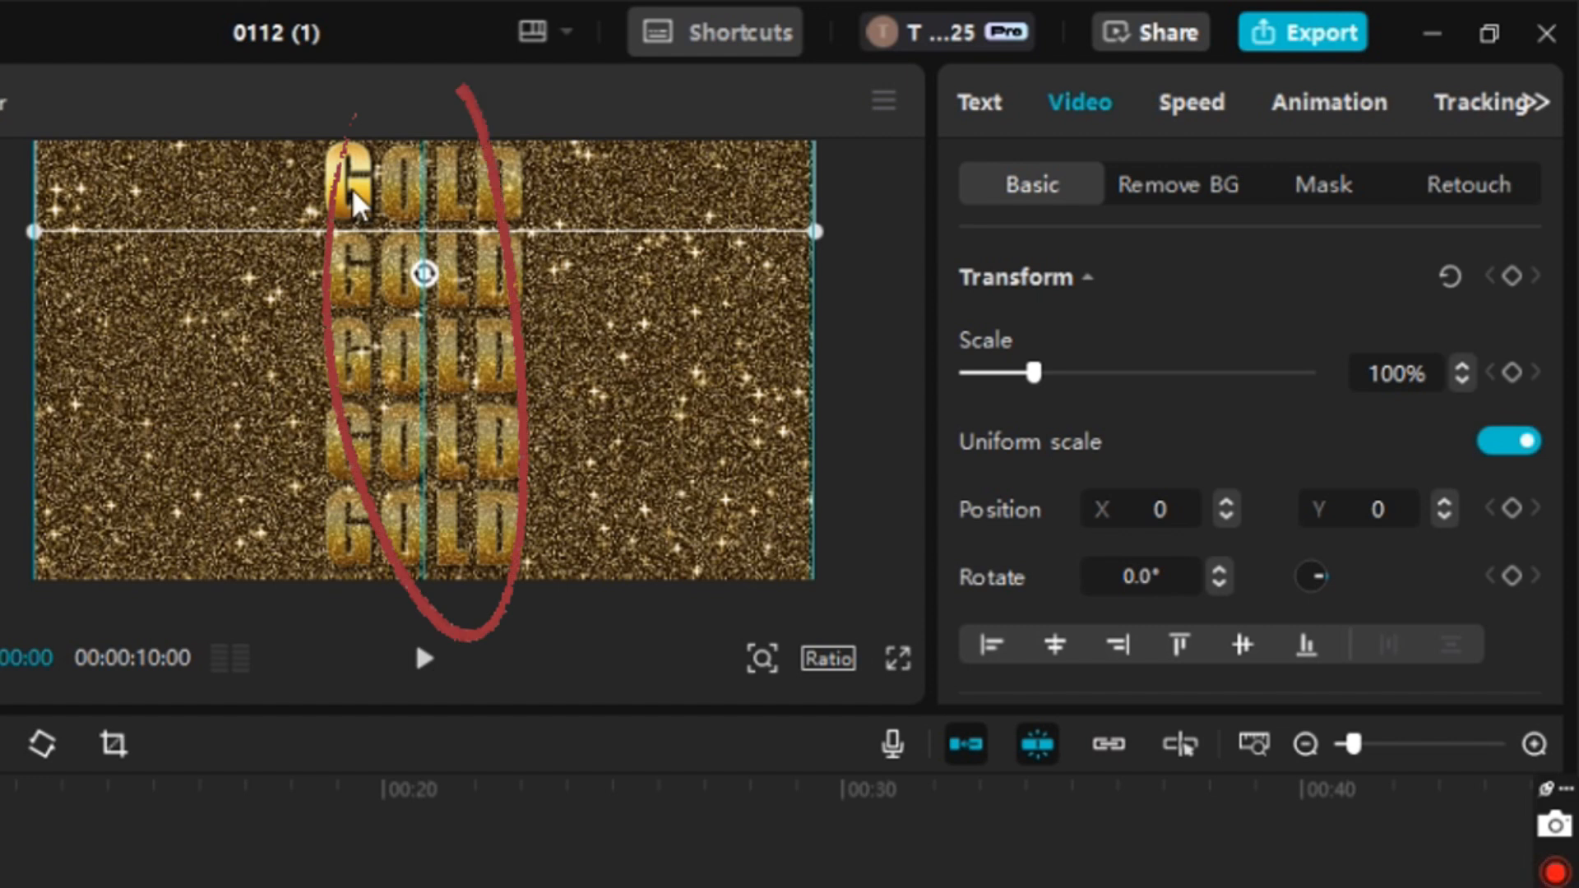
{"action": "mouse_move", "coordinate": [353, 190]}
{"action": "left_mouse_down"}
{"action": "mouse_move", "coordinate": [335, 200]}
{"action": "mouse_move", "coordinate": [394, 201]}
{"action": "mouse_move", "coordinate": [353, 212]}
{"action": "left_mouse_up"}
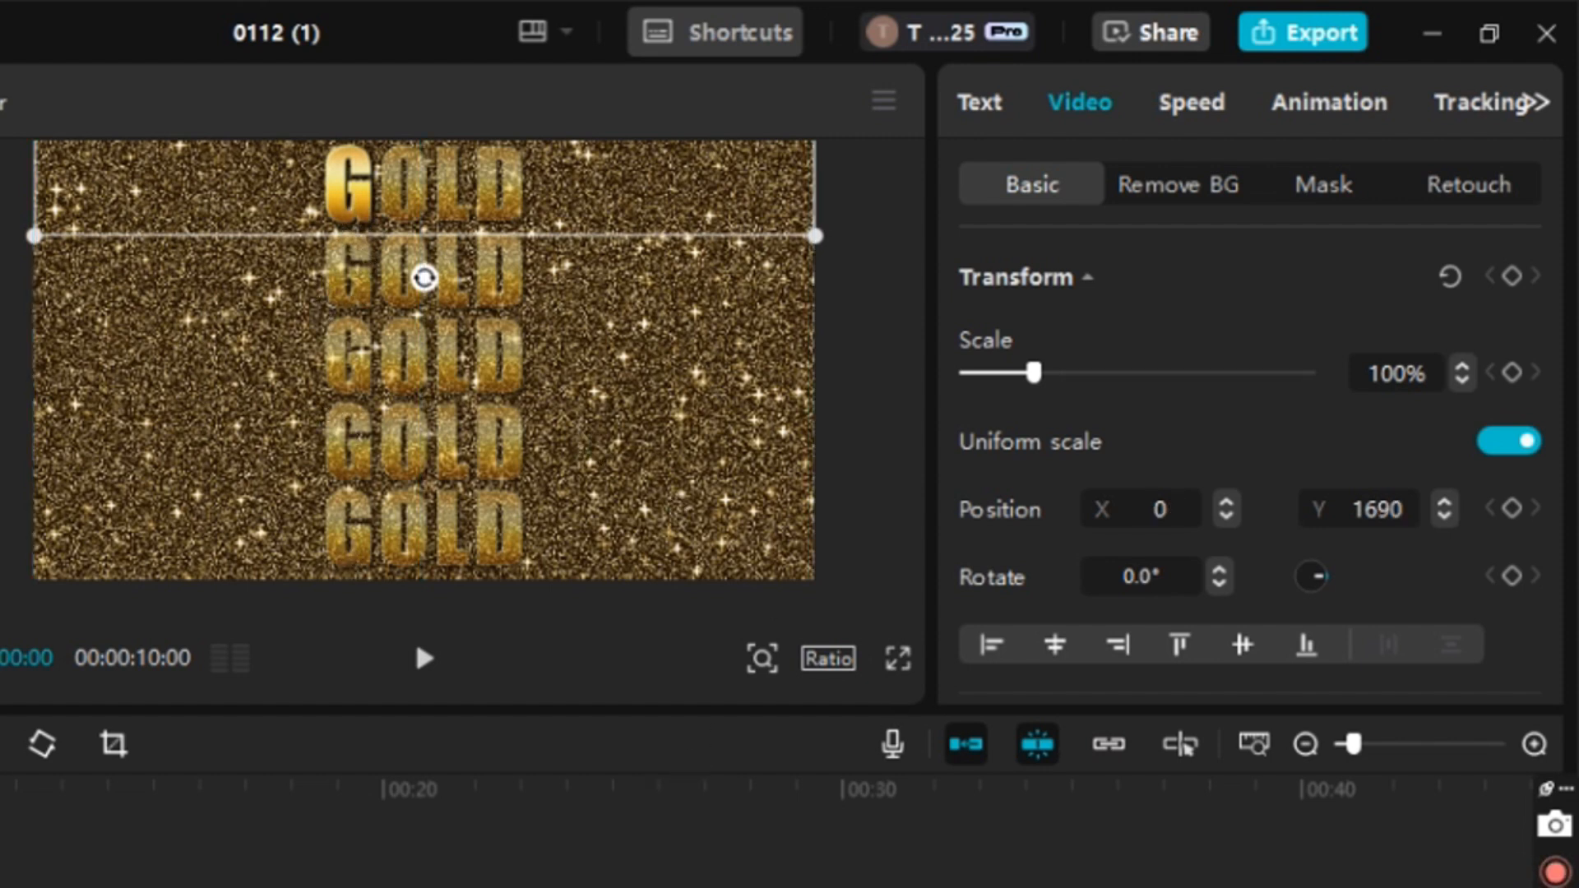
- Keyframe the G clip's position at the timeline start, and at 3 seconds move the clip straight down to position Y 0
{"action": "left_click", "coordinate": [1513, 514]}
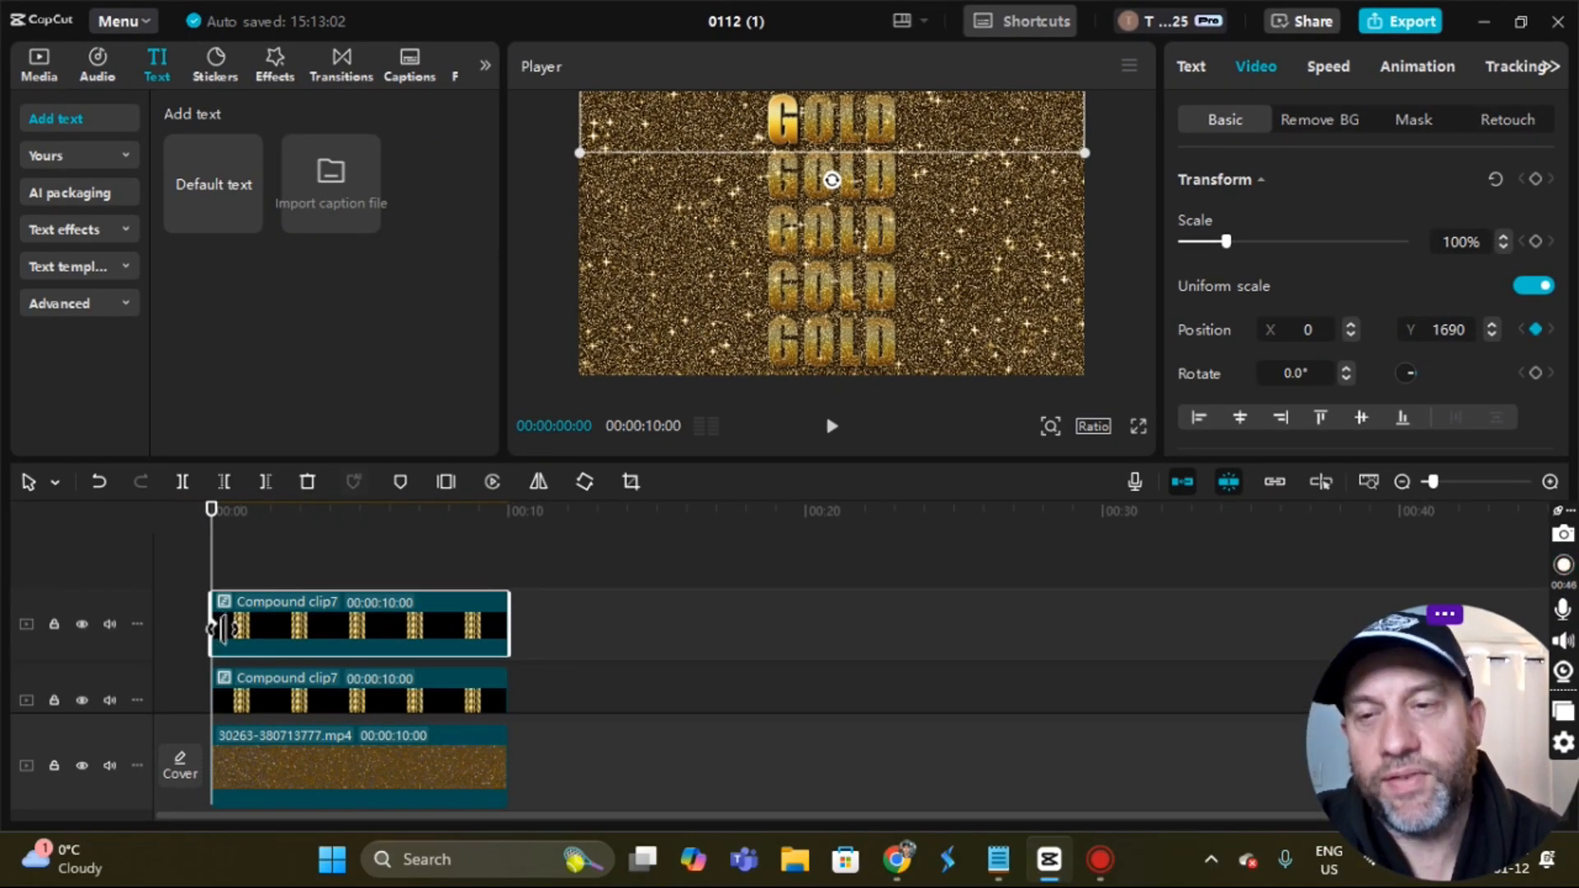
{"action": "left_click", "coordinate": [220, 629]}
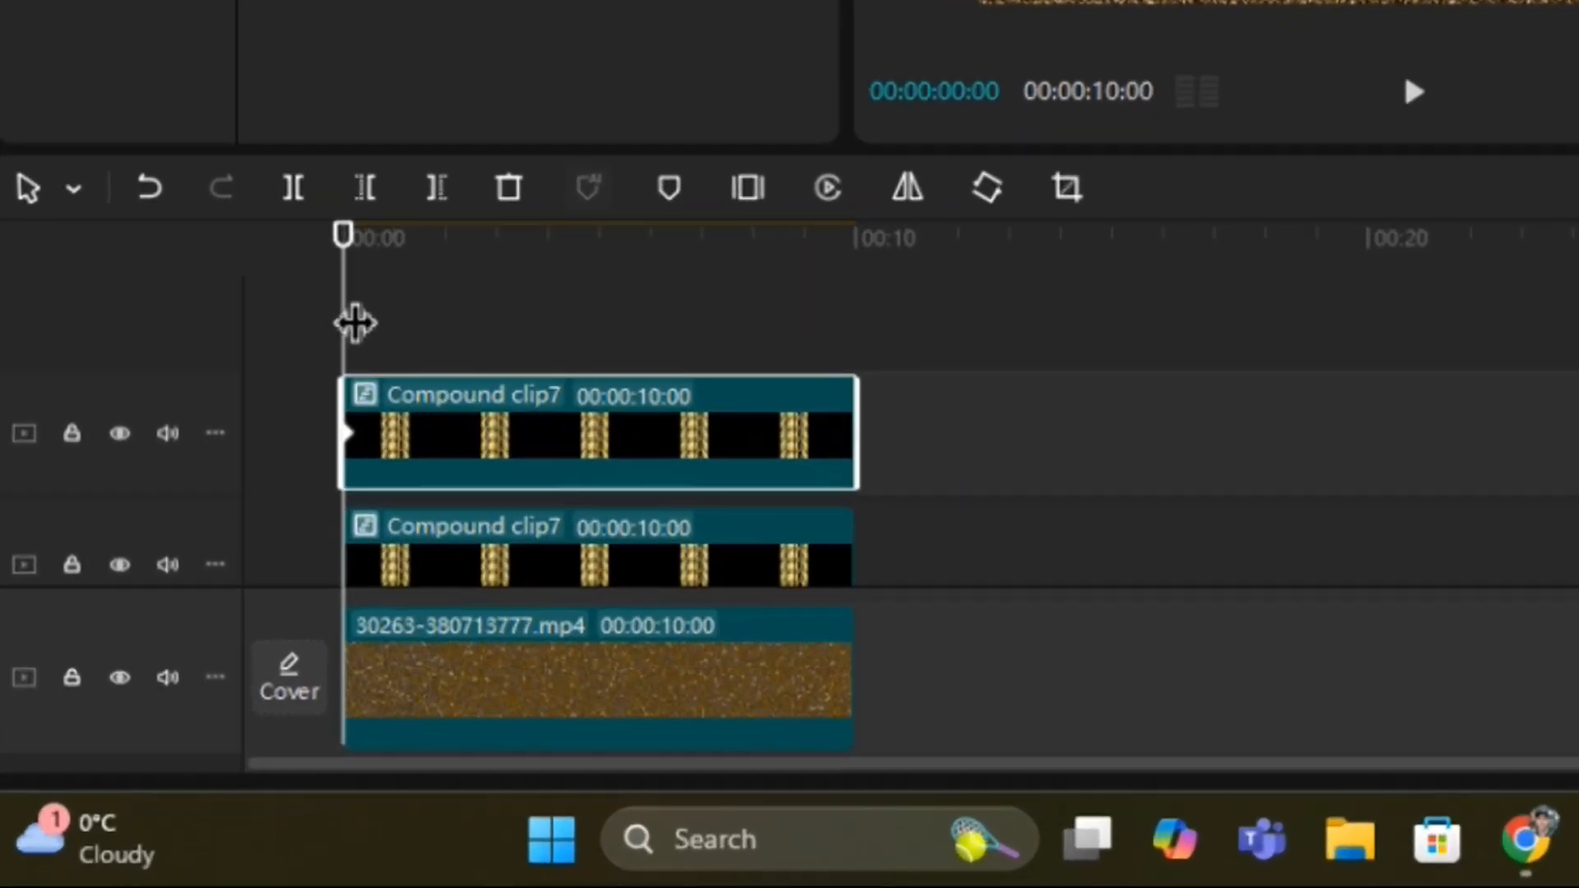
{"action": "left_click_drag", "start_coordinate": [355, 322], "coordinate": [507, 324]}
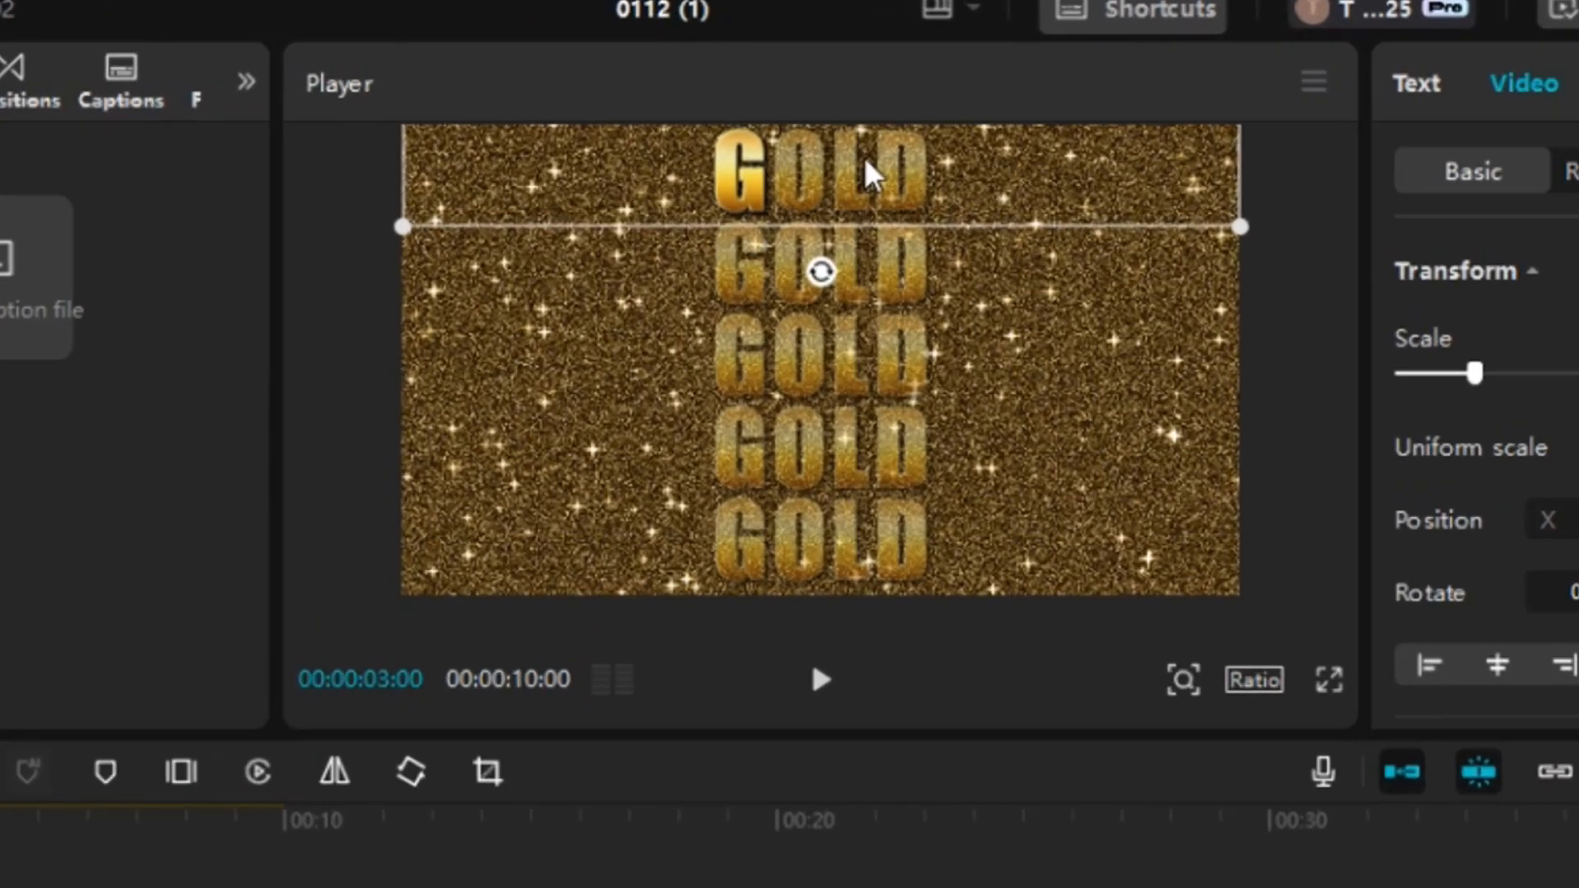
{"action": "left_click_drag", "start_coordinate": [862, 117], "coordinate": [862, 134]}
{"action": "left_click_drag", "start_coordinate": [872, 211], "coordinate": [873, 586]}
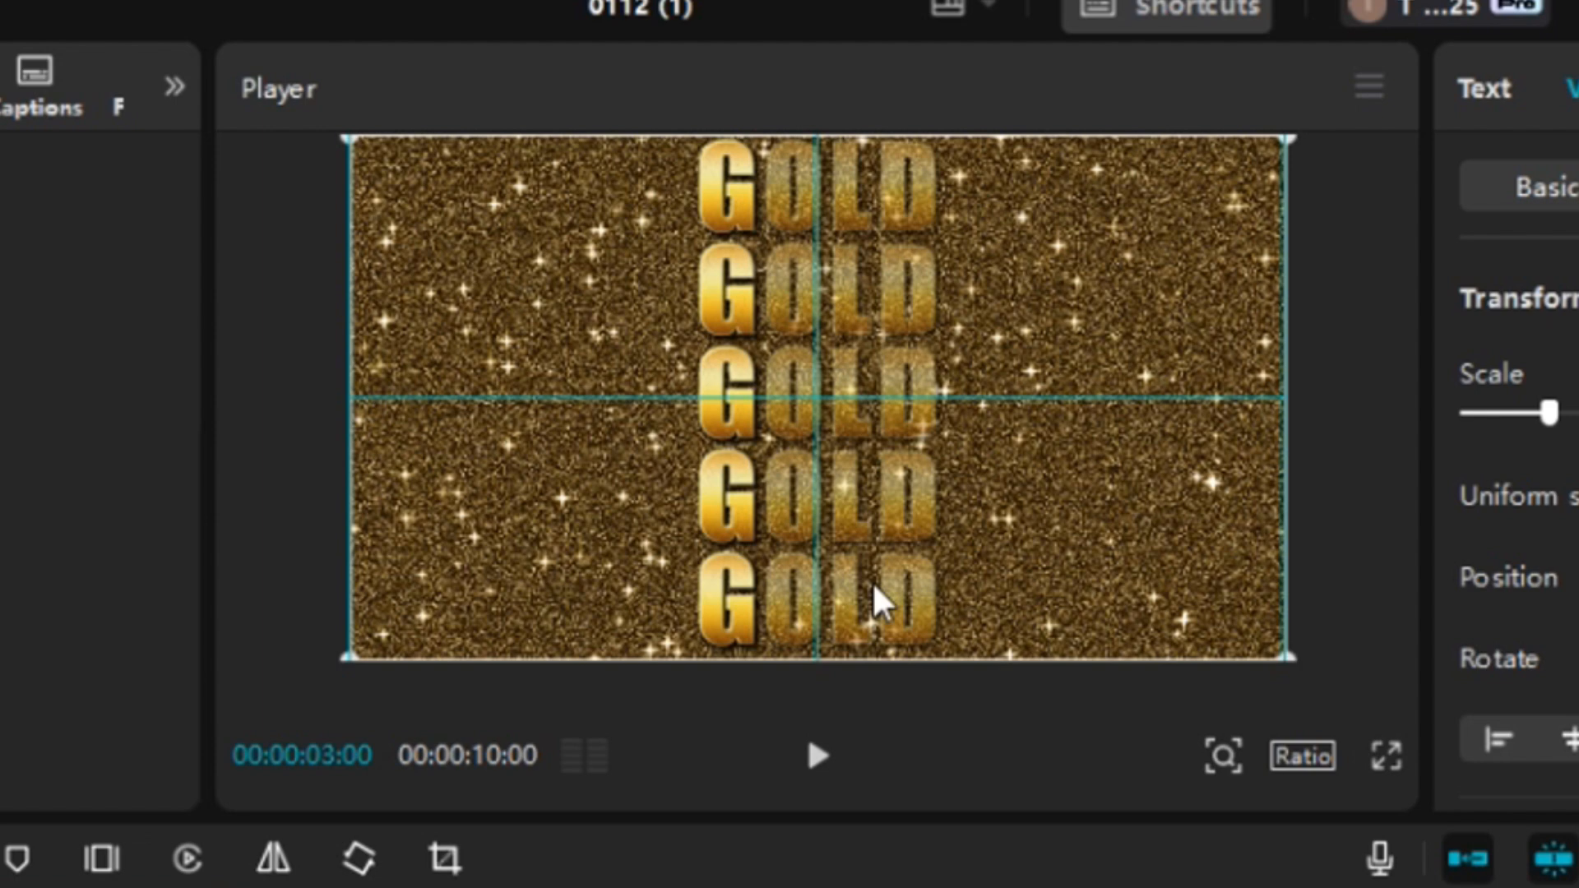
{"action": "left_click_drag", "start_coordinate": [871, 581], "coordinate": [873, 584]}
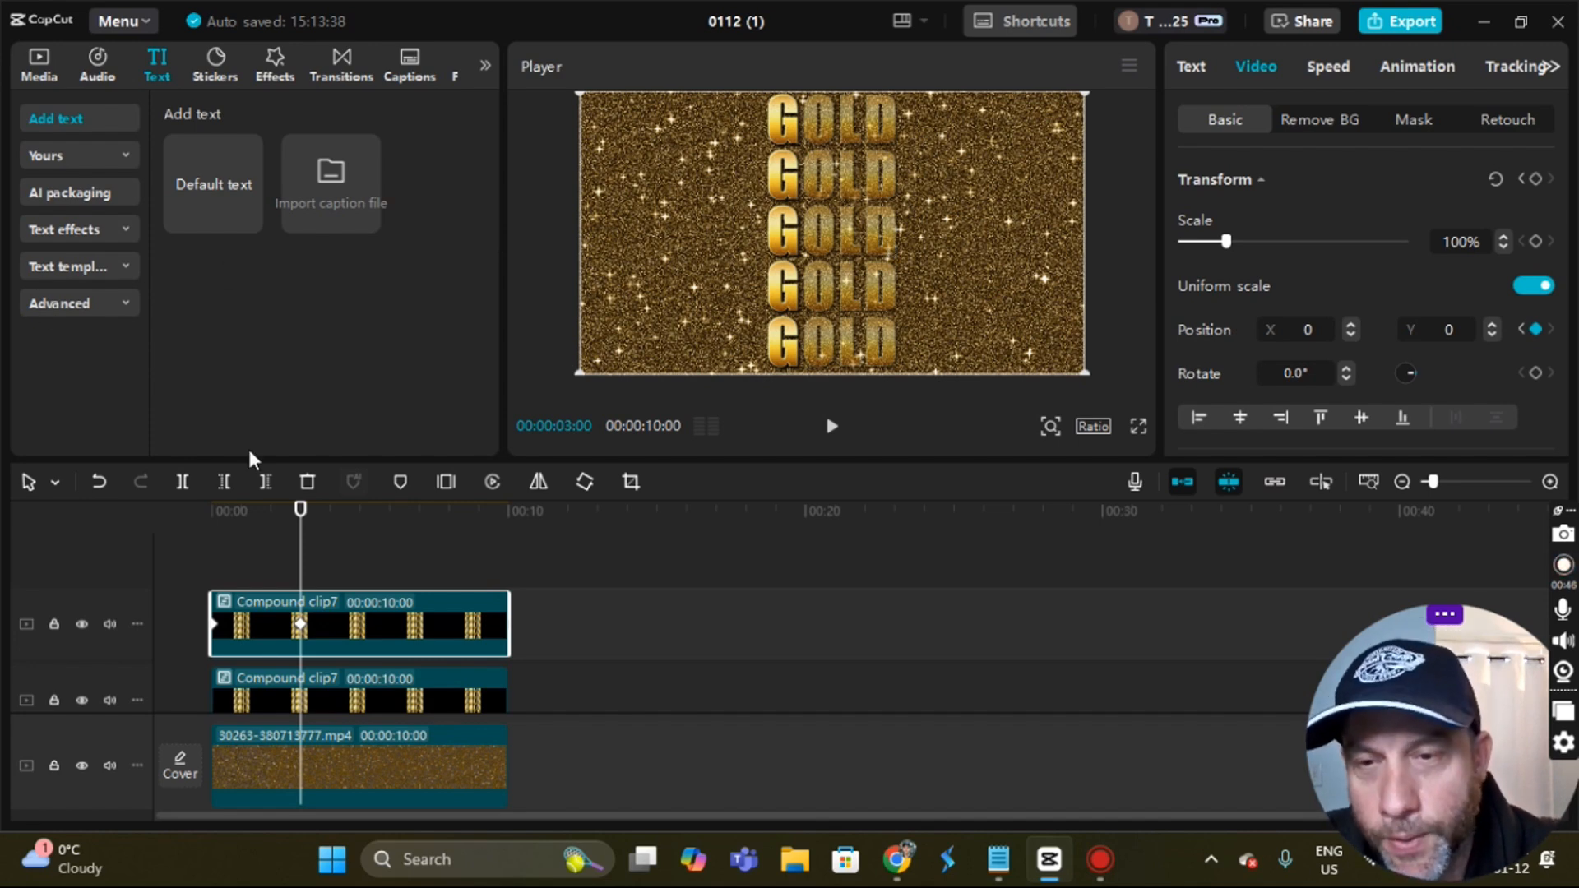
- Copy the keyframed G clip and paste the duplicate at the start of the timeline
{"action": "left_click_drag", "start_coordinate": [305, 560], "coordinate": [194, 557]}
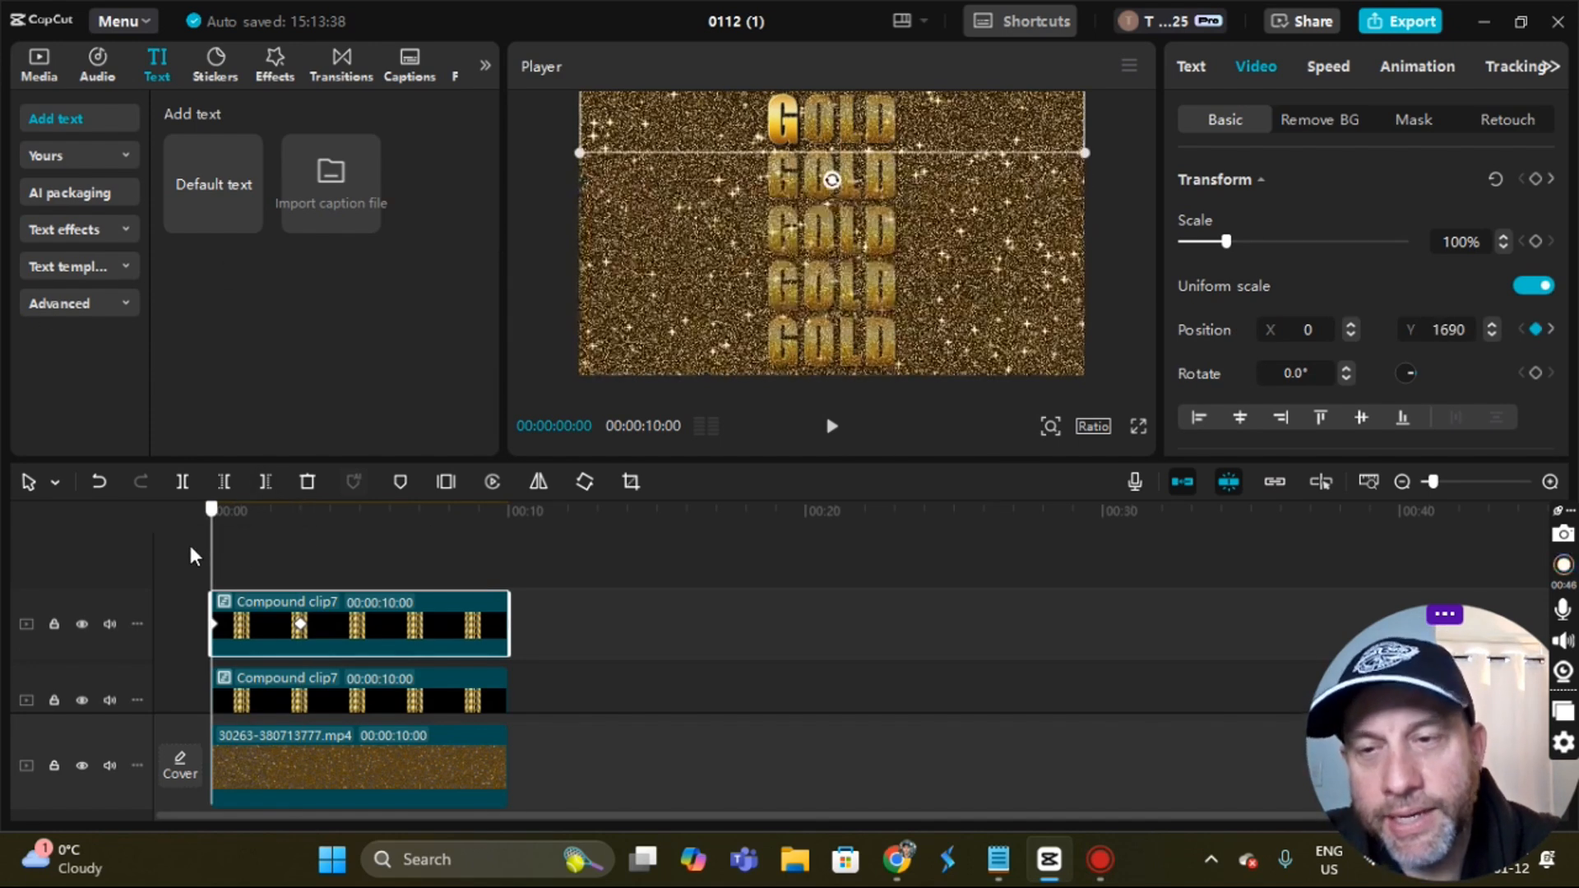
{"action": "right_click", "coordinate": [275, 627]}
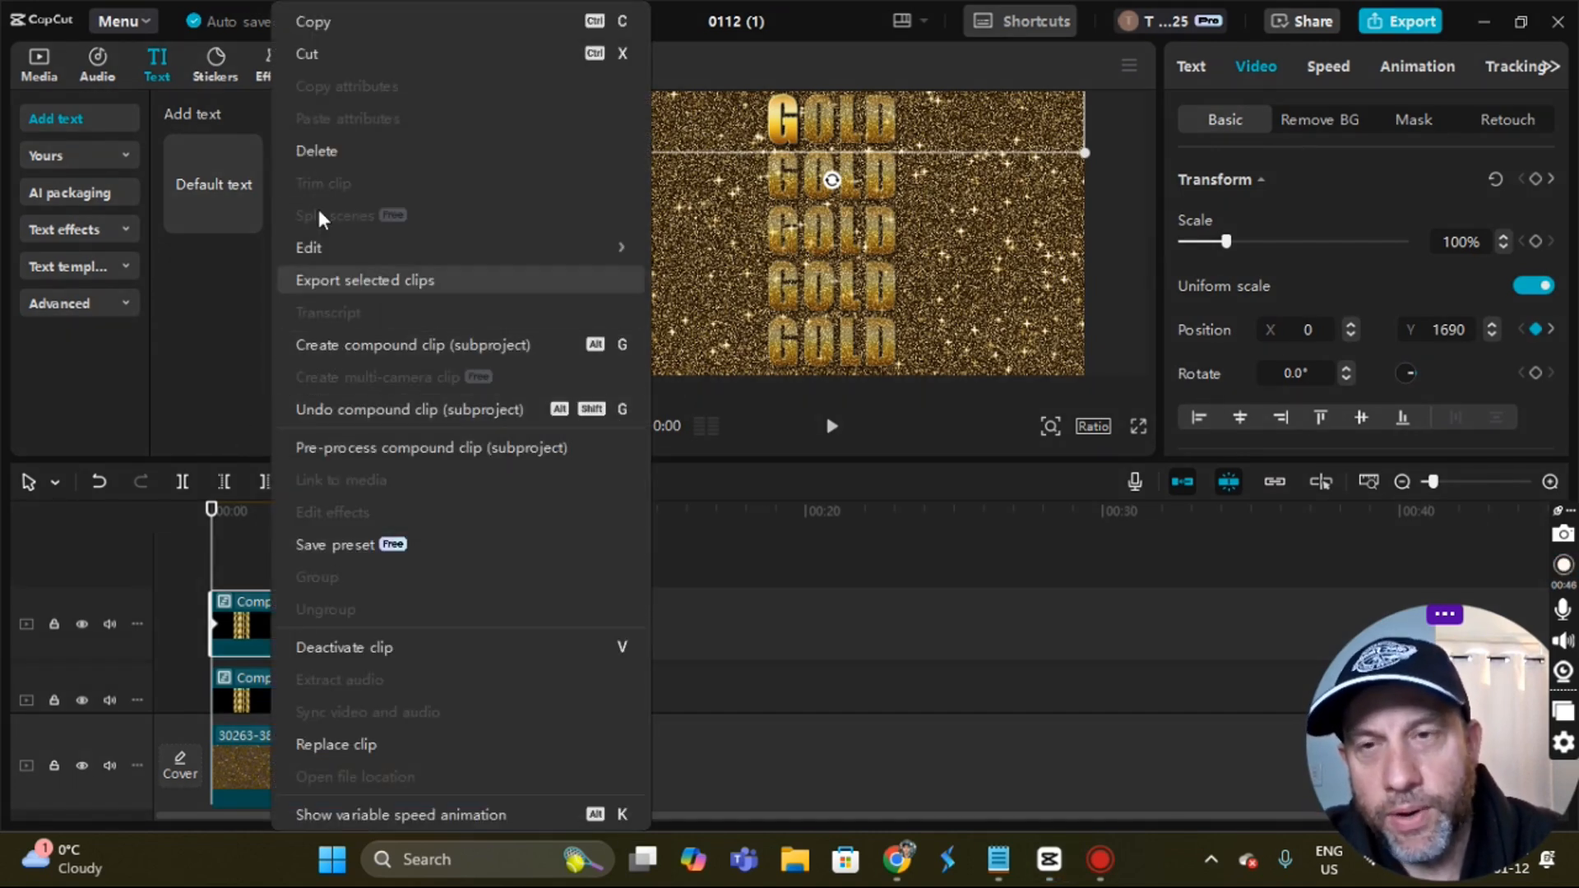
{"action": "left_click", "coordinate": [319, 25]}
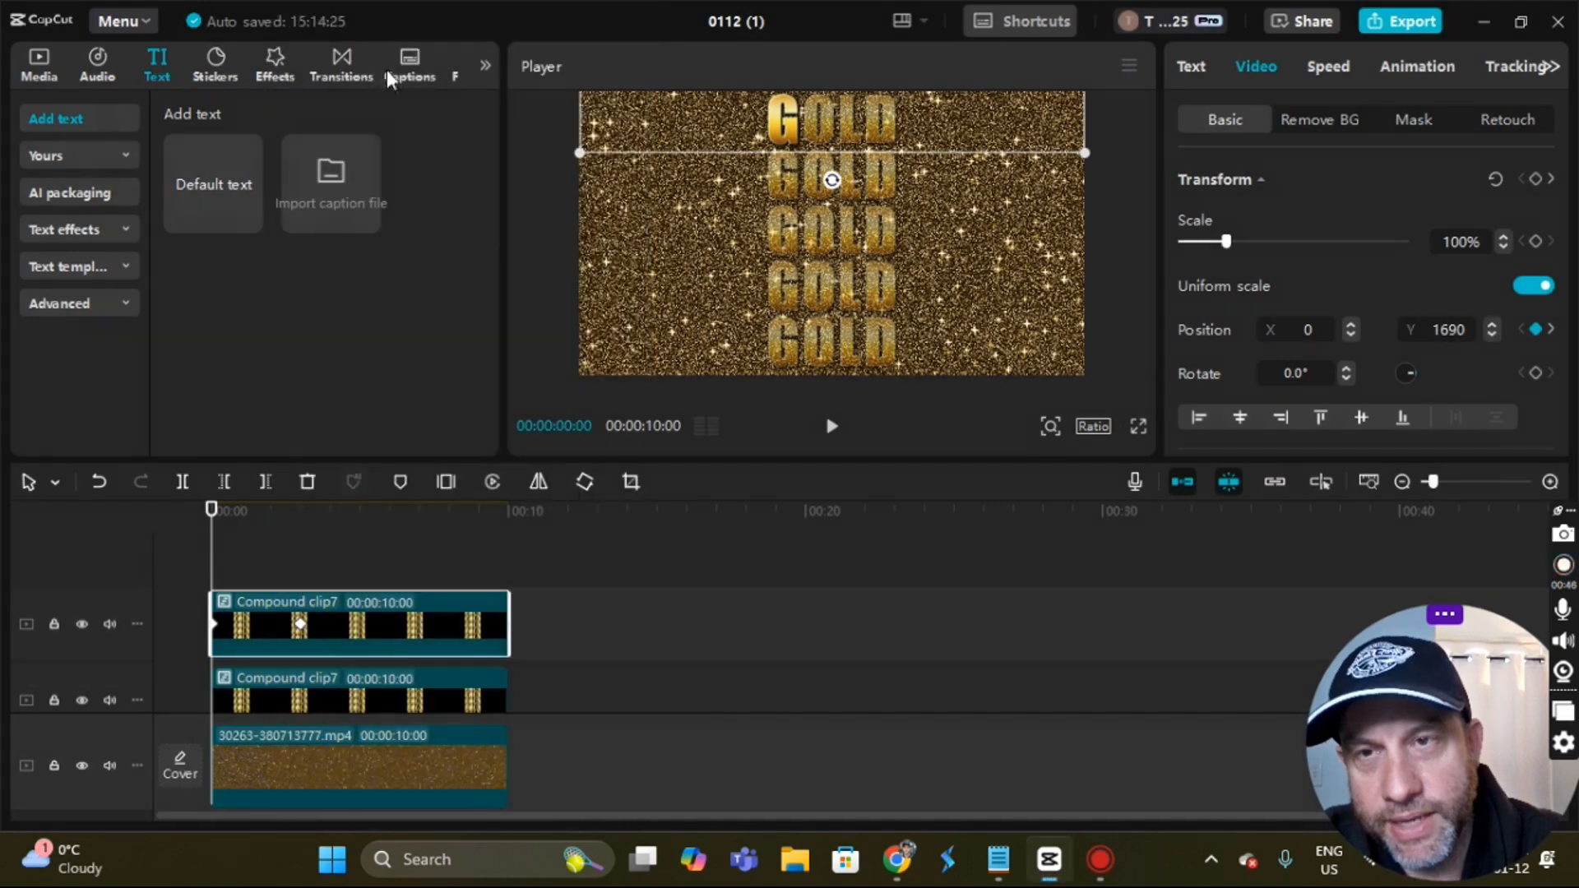
{"action": "right_click", "coordinate": [244, 541]}
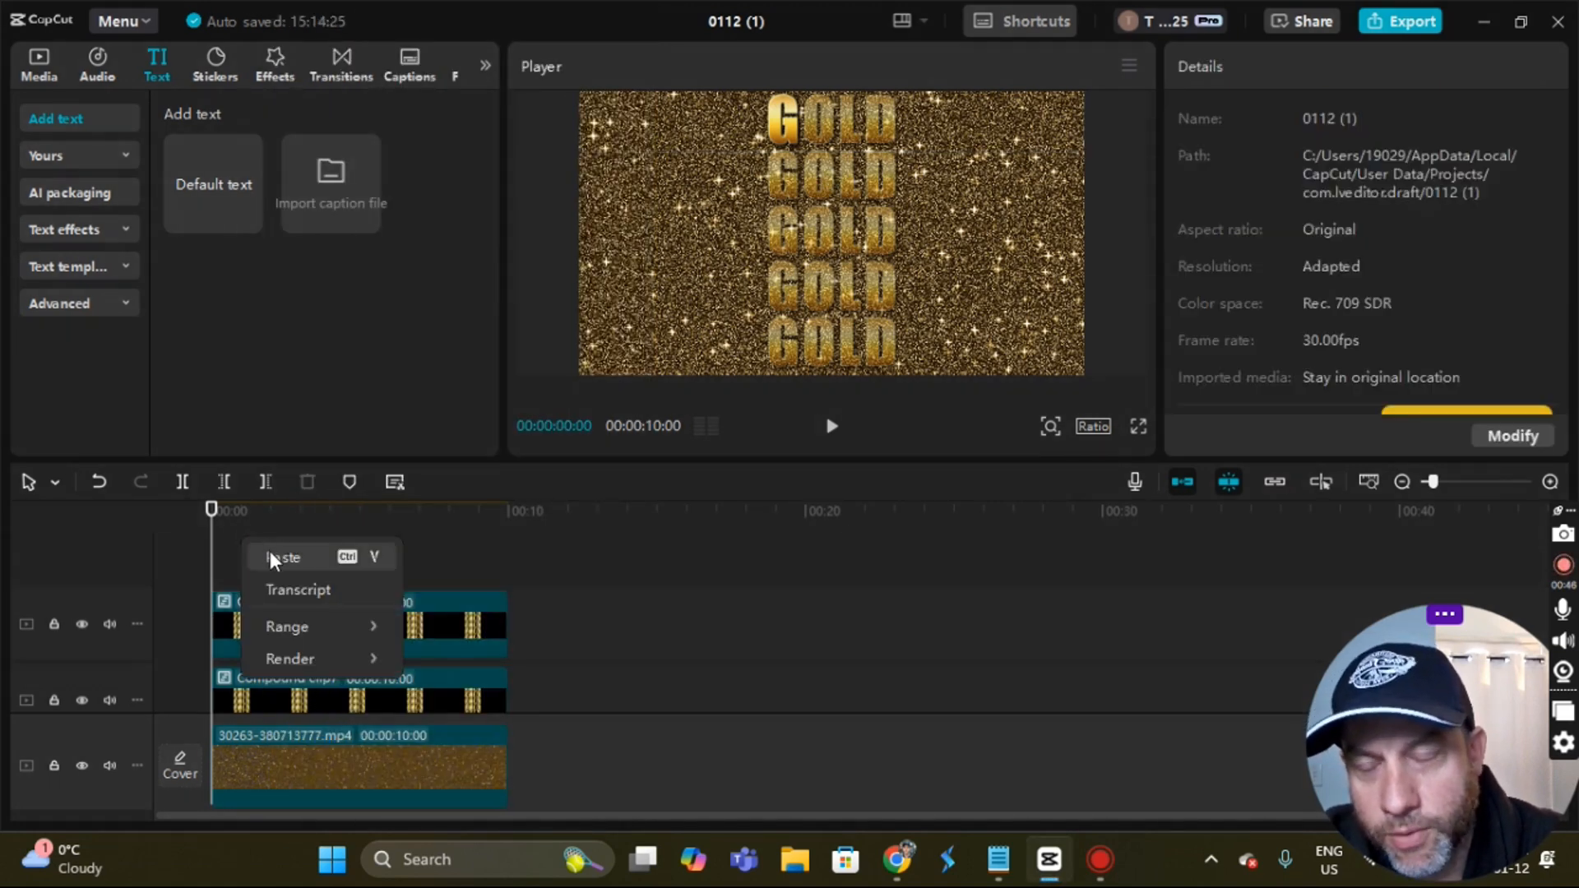
{"action": "left_click", "coordinate": [279, 557]}
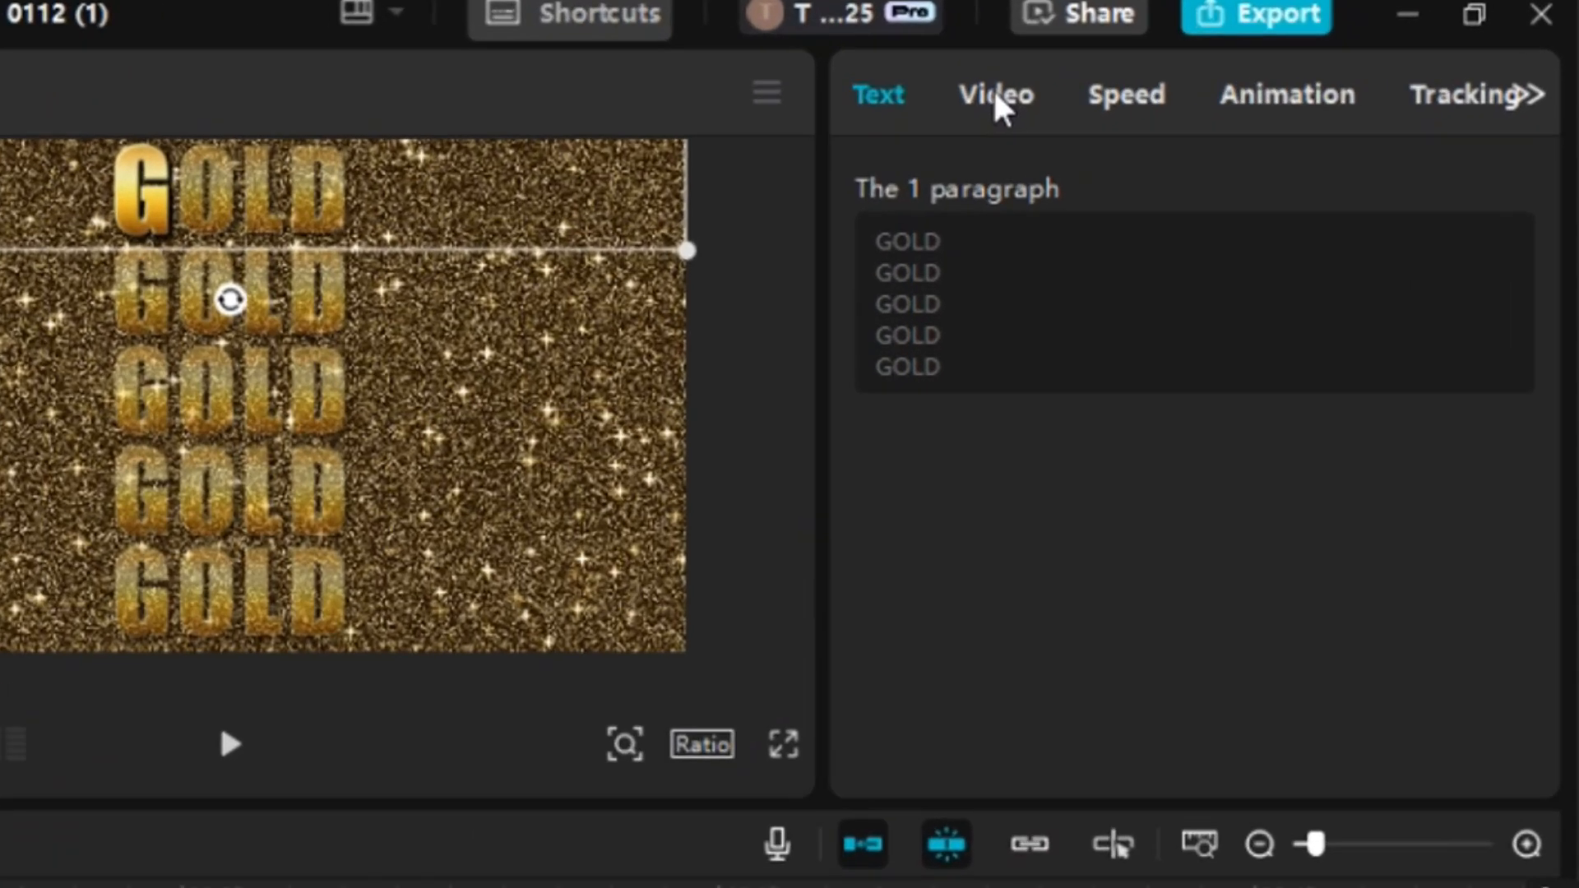
- Shift the pasted clip's Filmstrip mask right from the G column to the O column
{"action": "left_click", "coordinate": [1254, 71]}
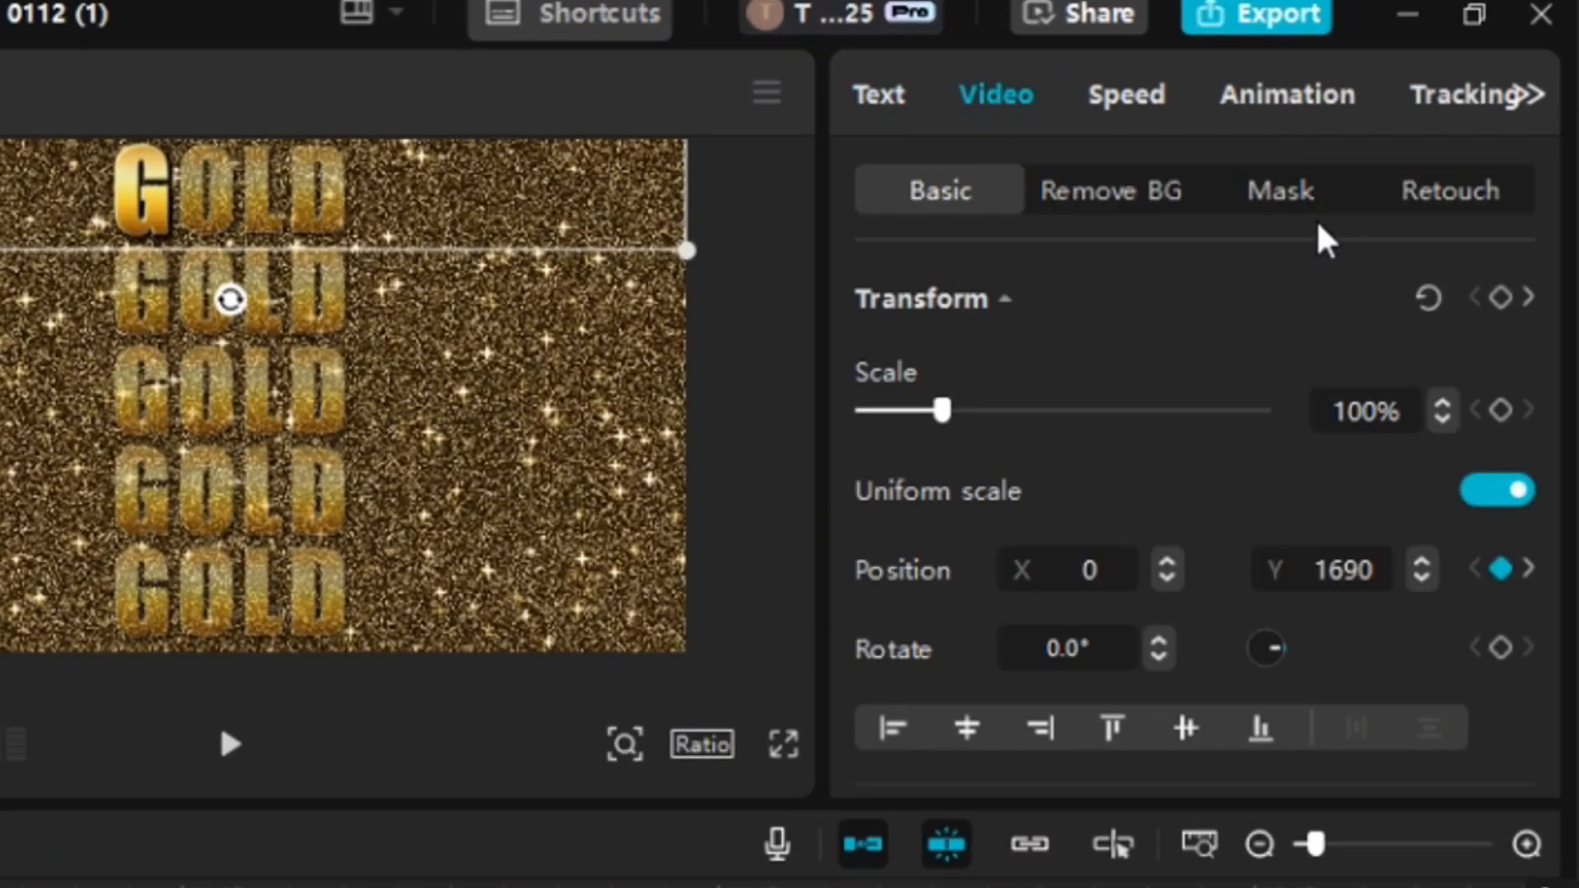
{"action": "left_click", "coordinate": [1296, 201]}
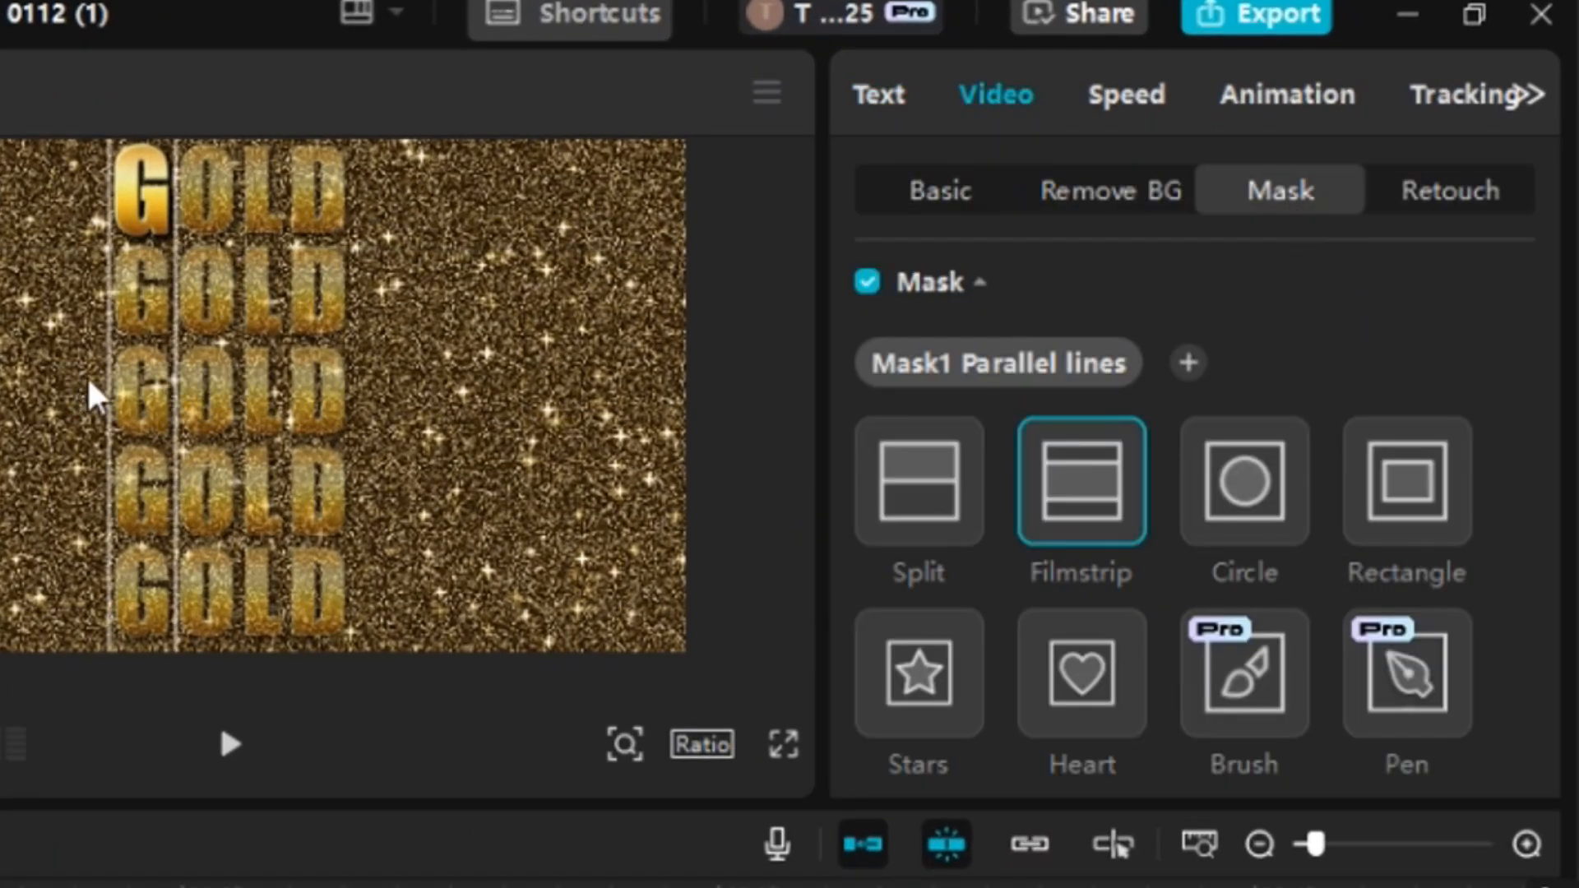
{"action": "left_click_drag", "start_coordinate": [145, 416], "coordinate": [212, 443]}
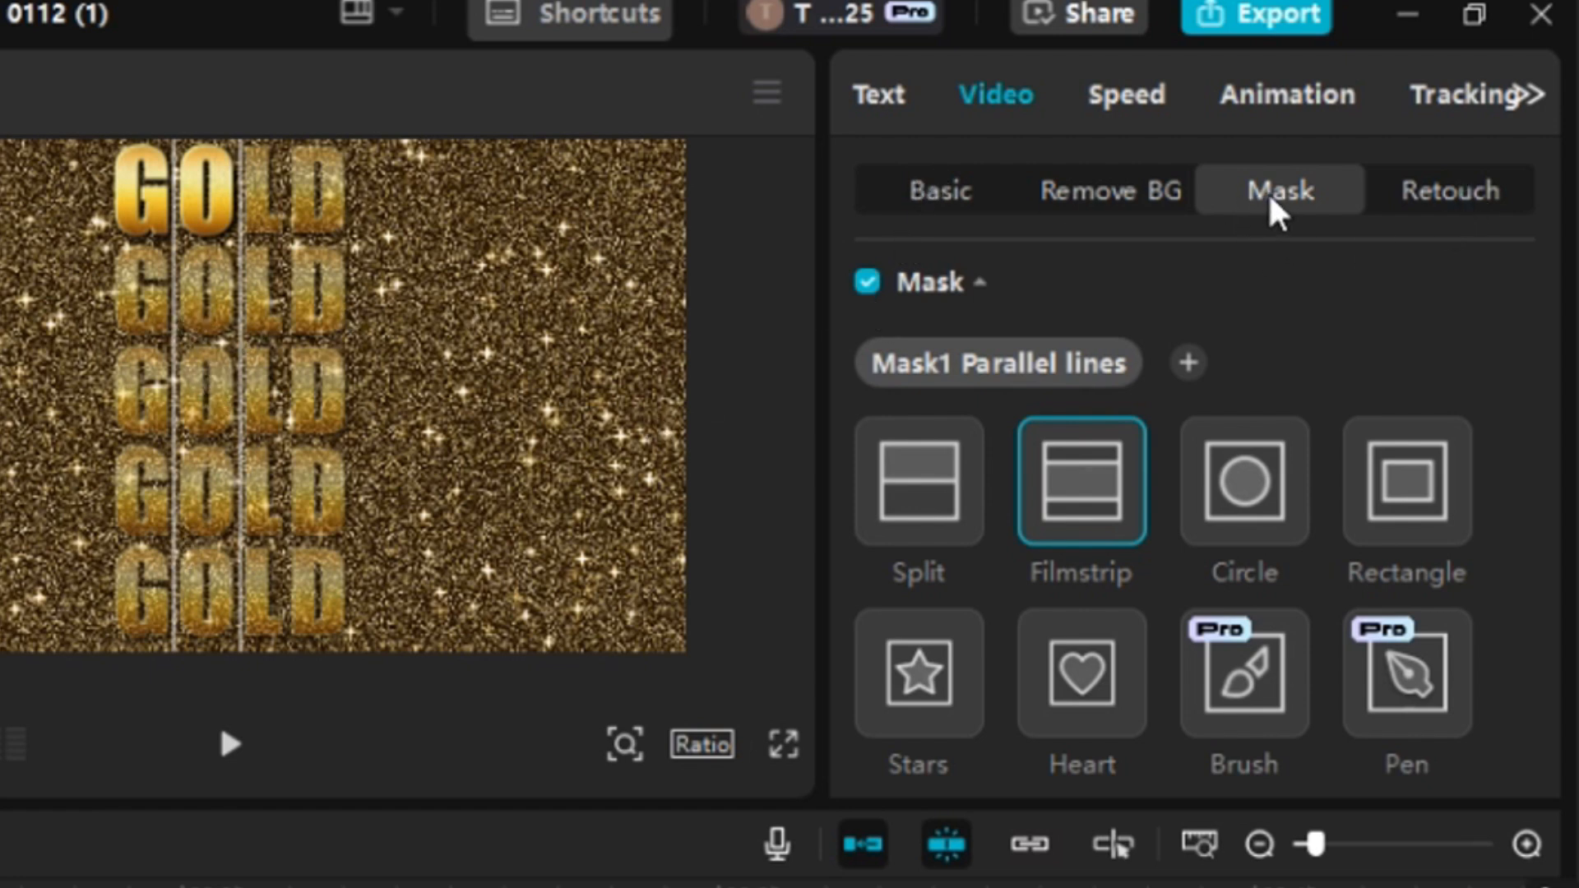
- Lower the O clip's starting position to Y -1787 at the timeline start and play back the animation
{"action": "left_click", "coordinate": [924, 197]}
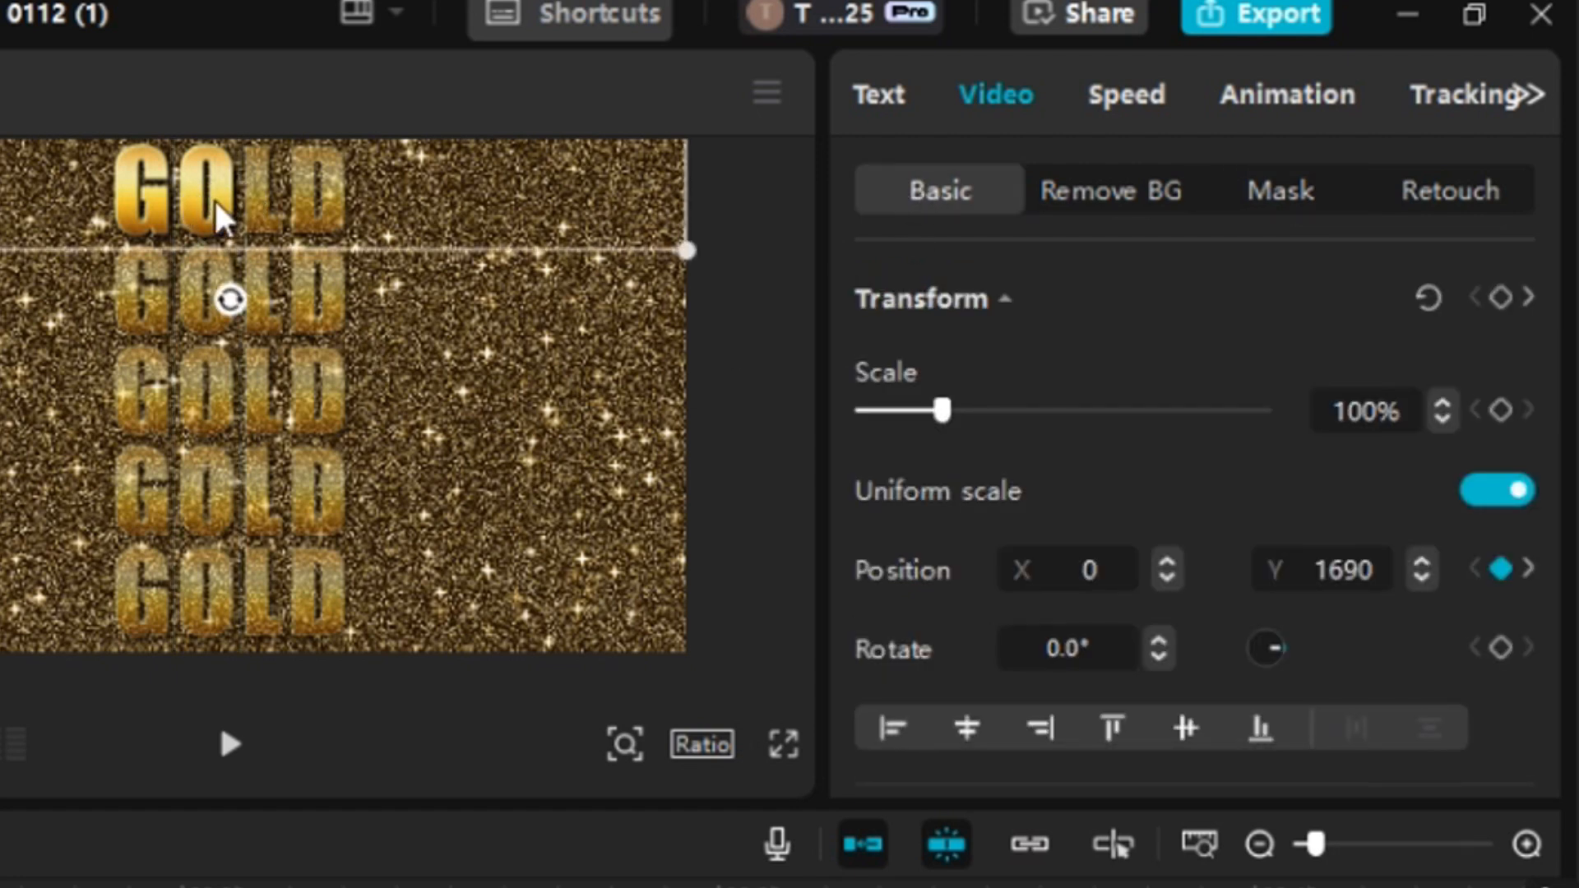
{"action": "left_click_drag", "start_coordinate": [220, 220], "coordinate": [197, 568]}
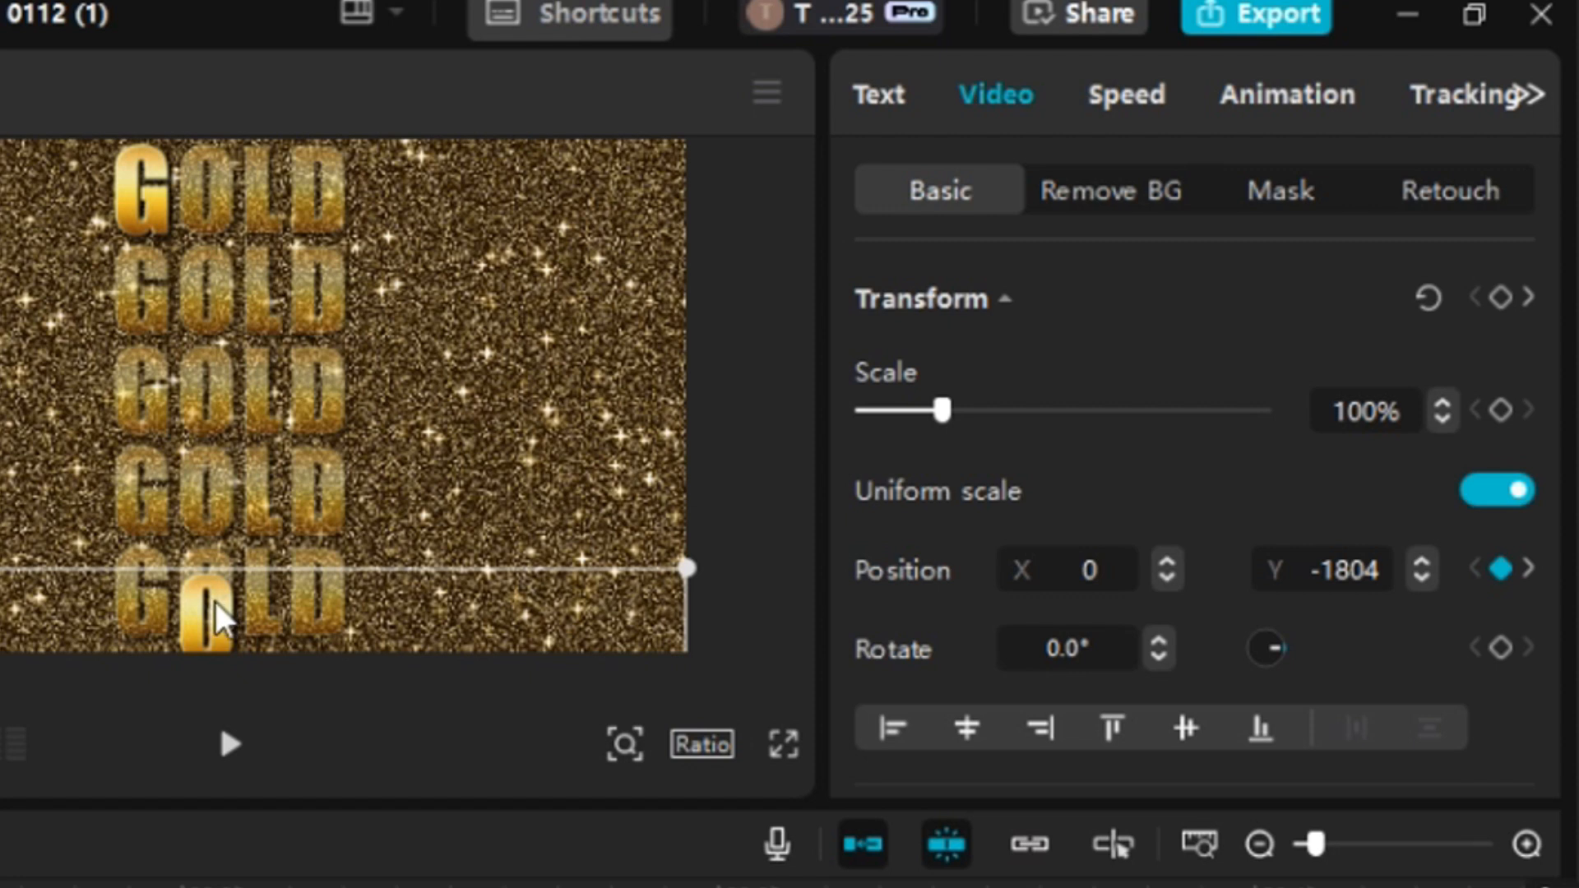
{"action": "mouse_move", "coordinate": [201, 602]}
{"action": "left_mouse_down"}
{"action": "mouse_move", "coordinate": [184, 584]}
{"action": "mouse_move", "coordinate": [201, 617]}
{"action": "left_mouse_up"}
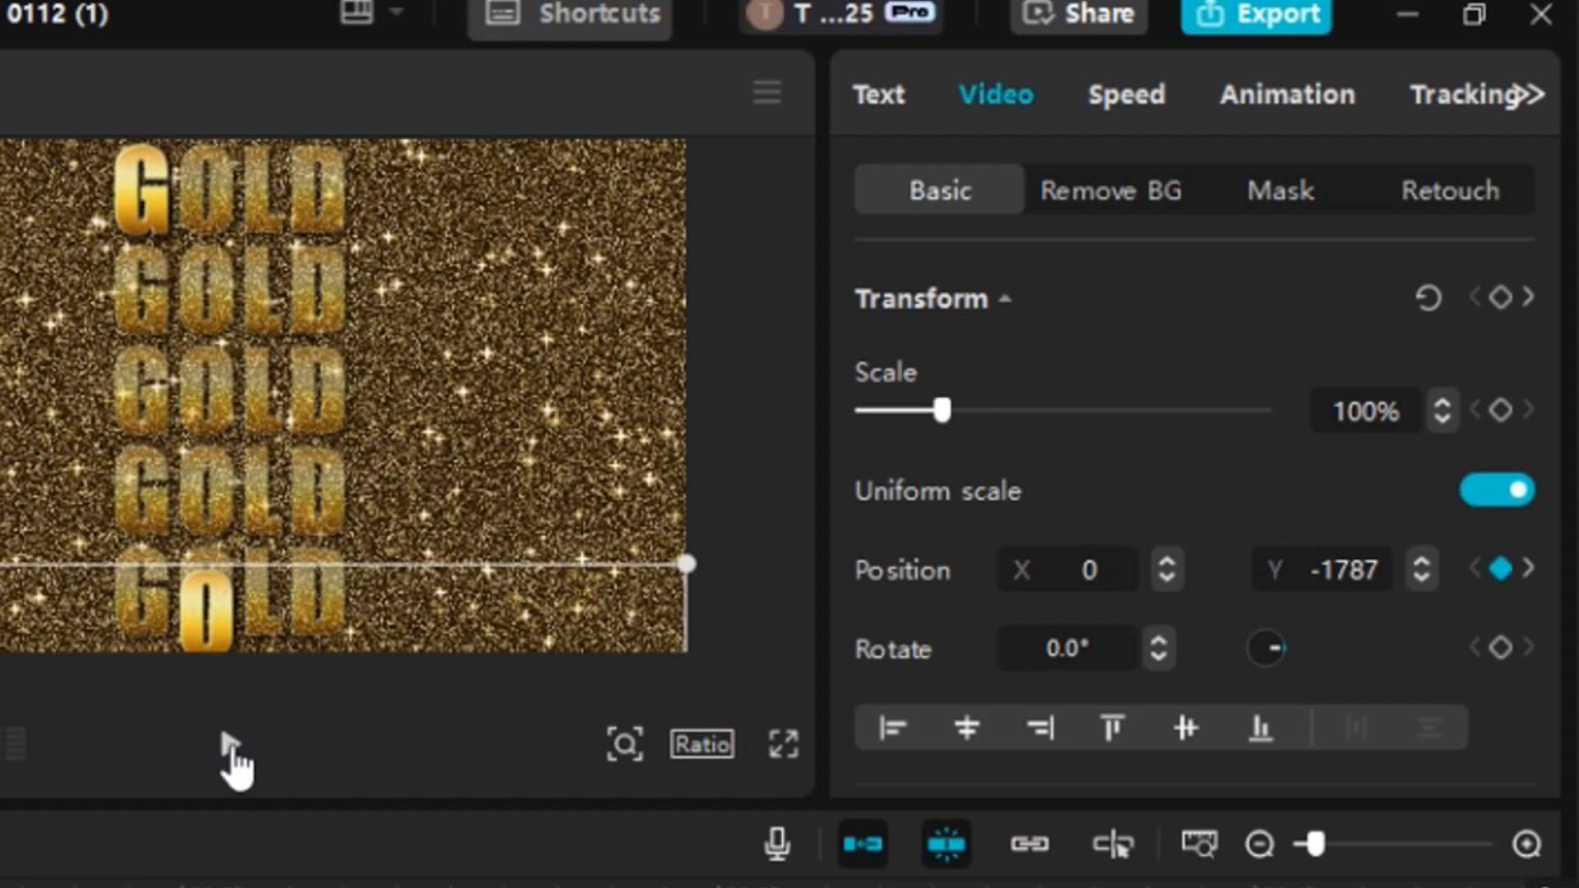
{"action": "left_click", "coordinate": [232, 750]}
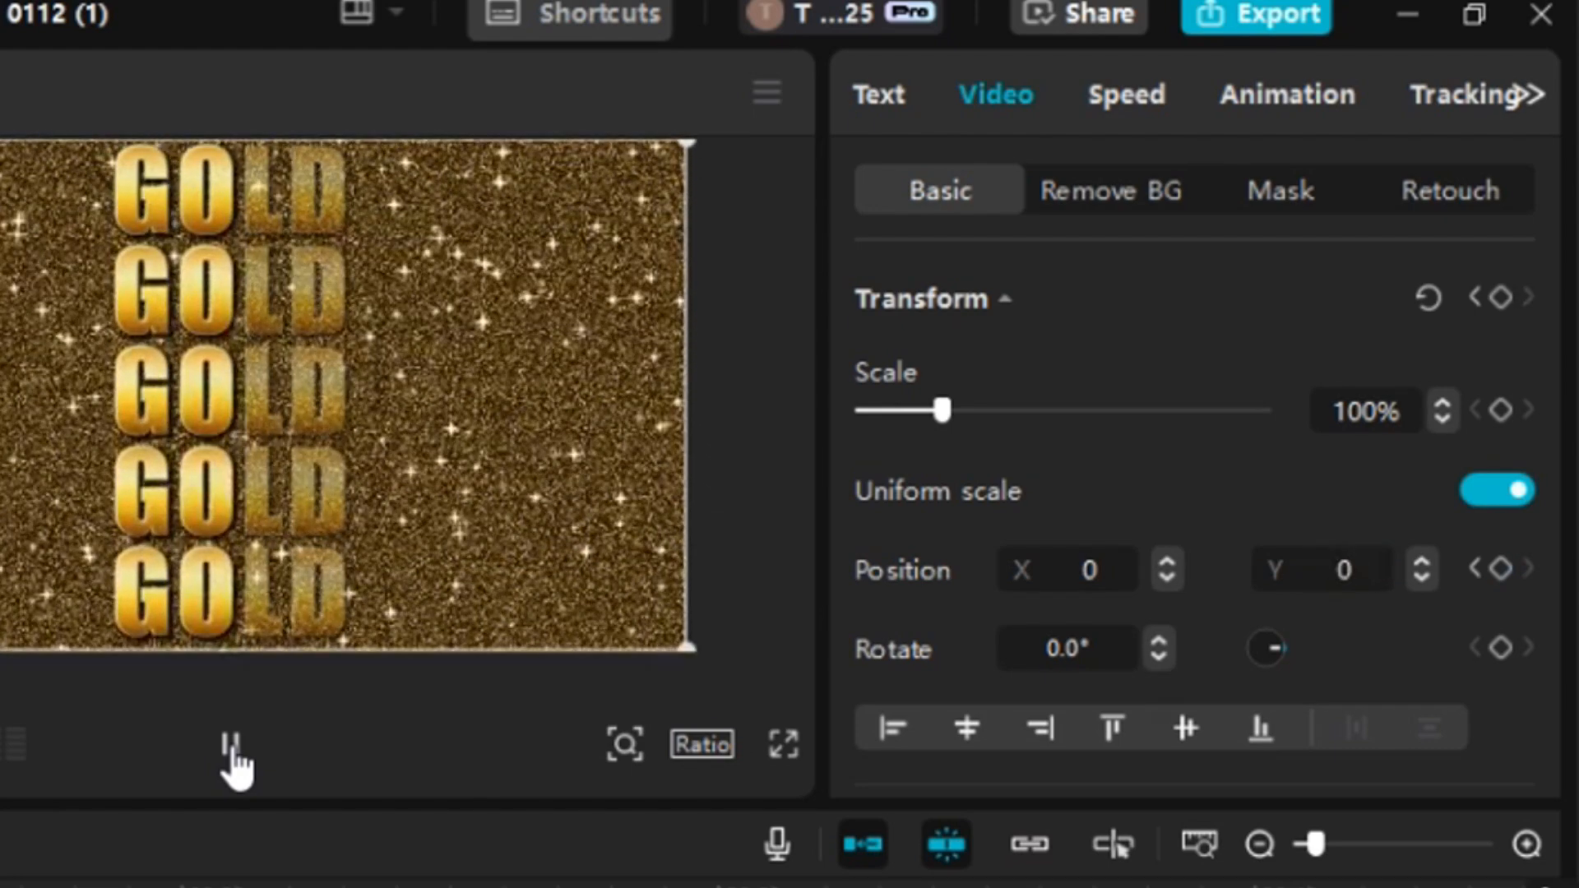
{"action": "left_click", "coordinate": [233, 750]}
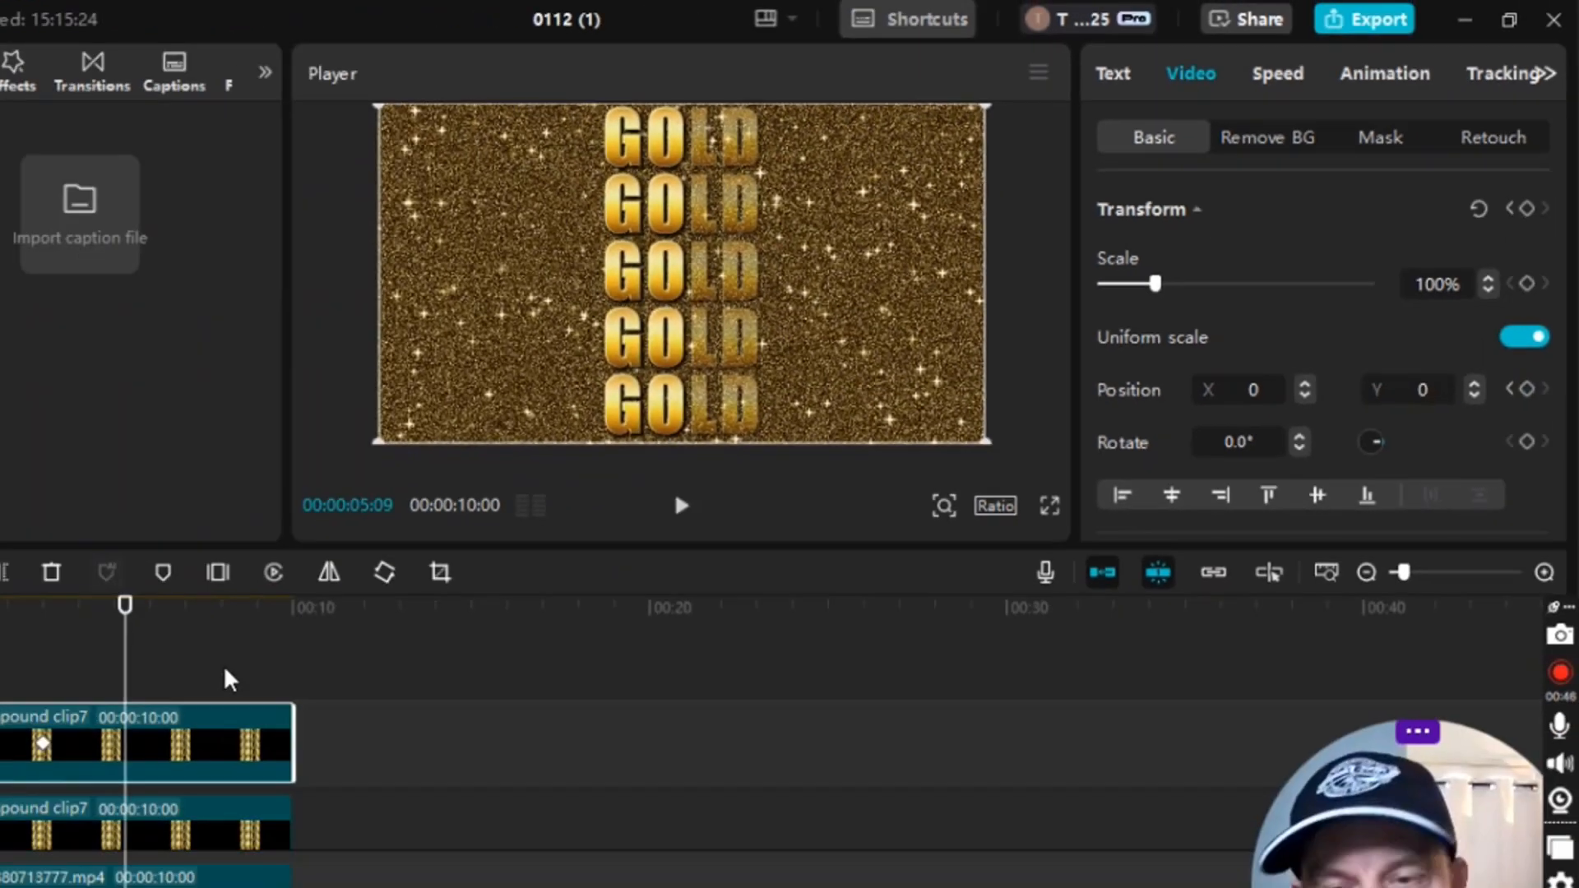
- Copy the keyframed O clip and paste the duplicate at the start of the timeline
{"action": "left_click_drag", "start_coordinate": [370, 575], "coordinate": [200, 571]}
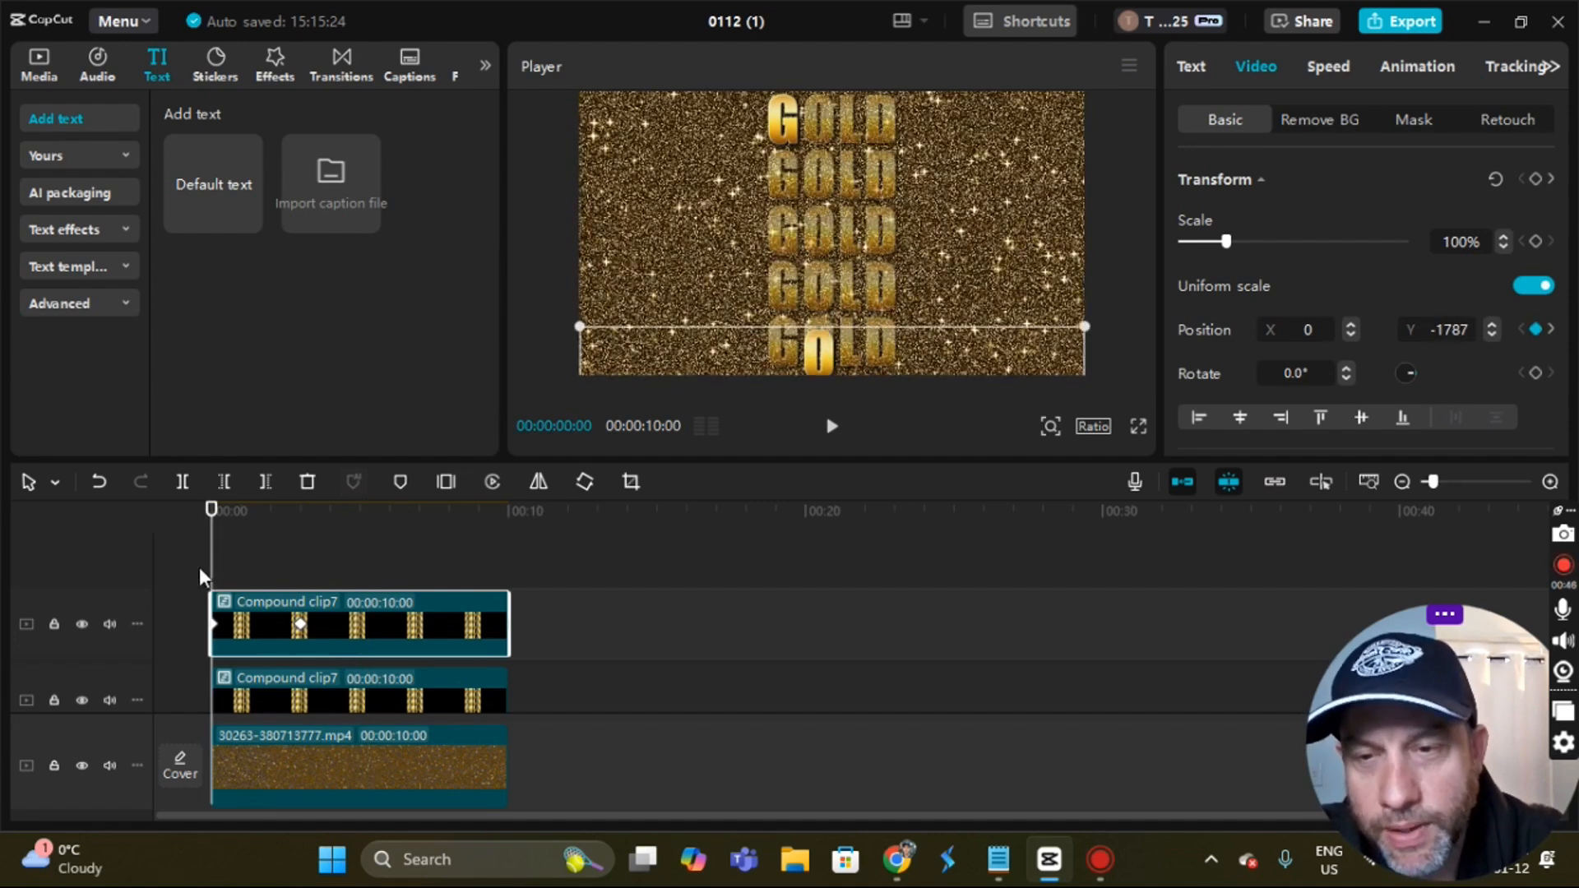
{"action": "right_click", "coordinate": [354, 618]}
{"action": "mouse_move", "coordinate": [493, 246]}
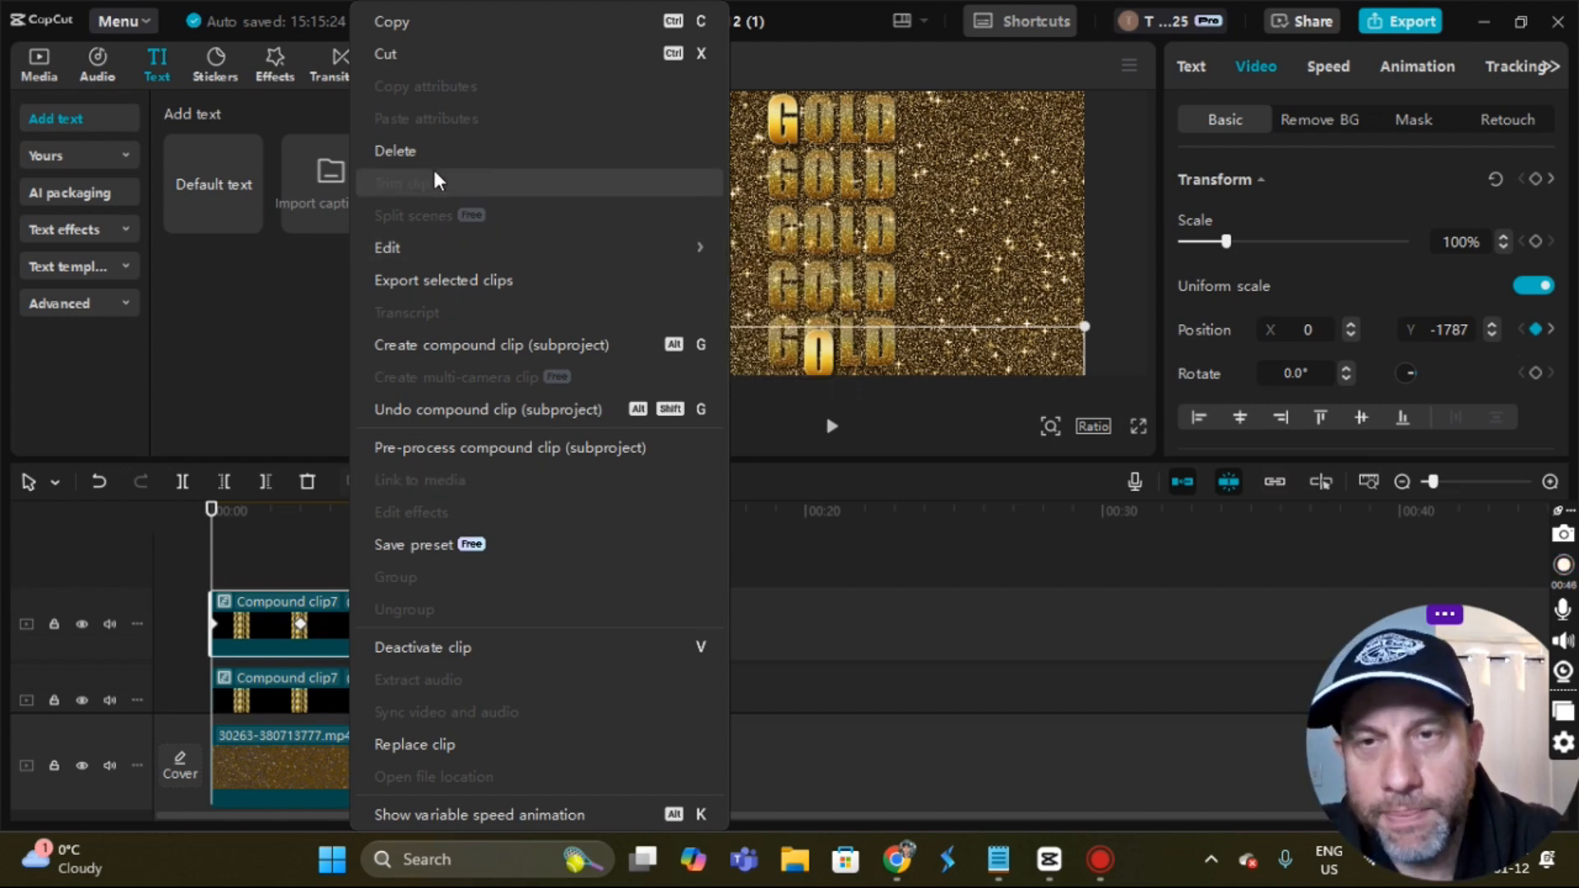
{"action": "left_click", "coordinate": [391, 22]}
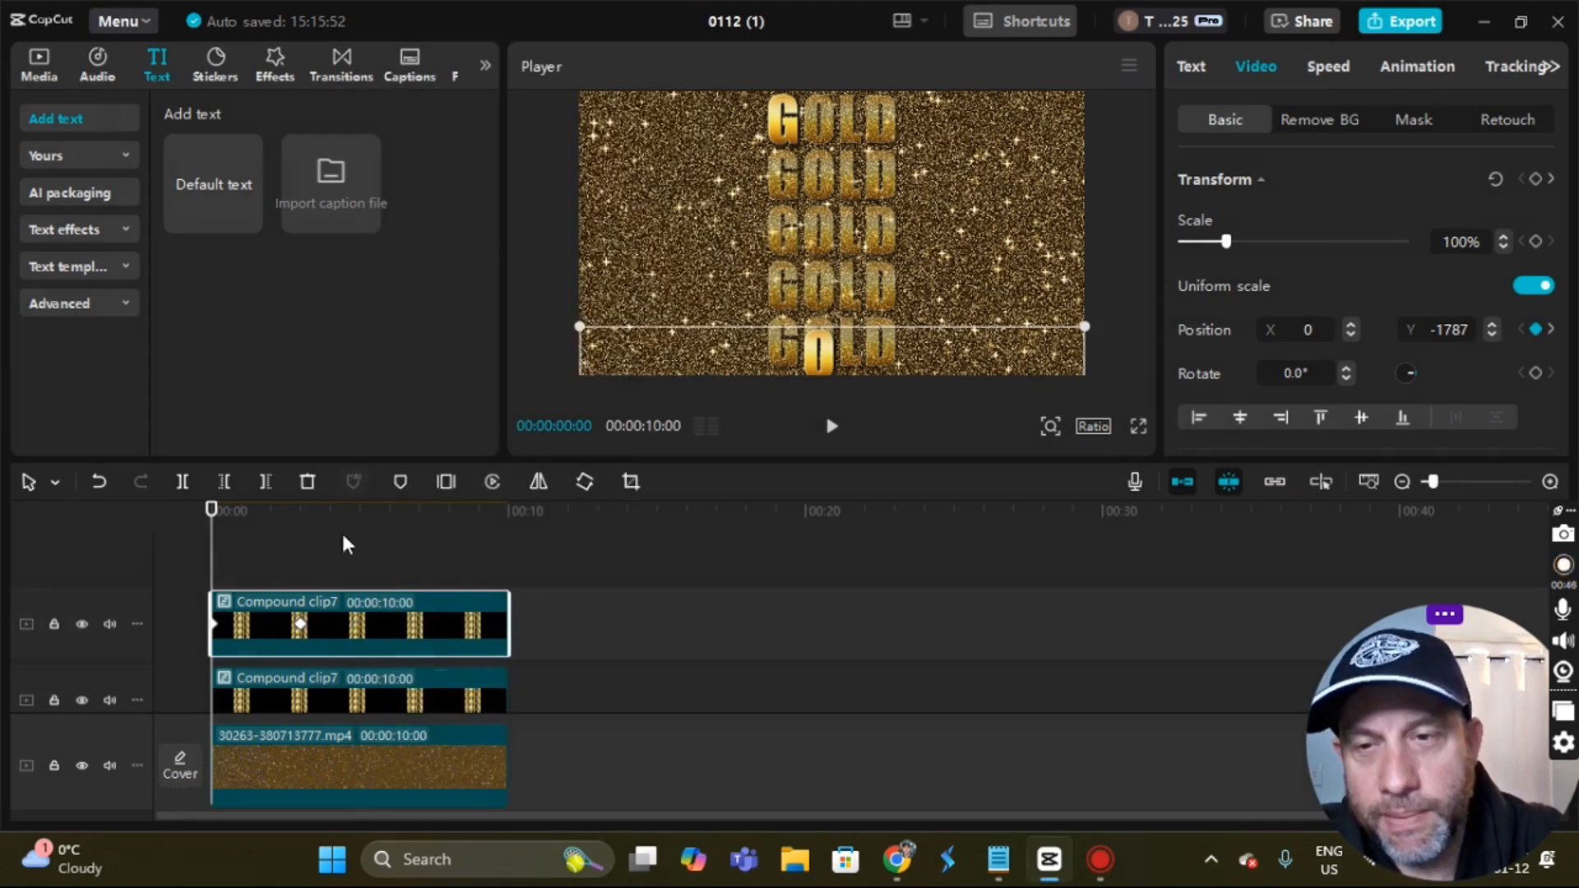
{"action": "right_click", "coordinate": [241, 554]}
{"action": "left_click", "coordinate": [280, 569]}
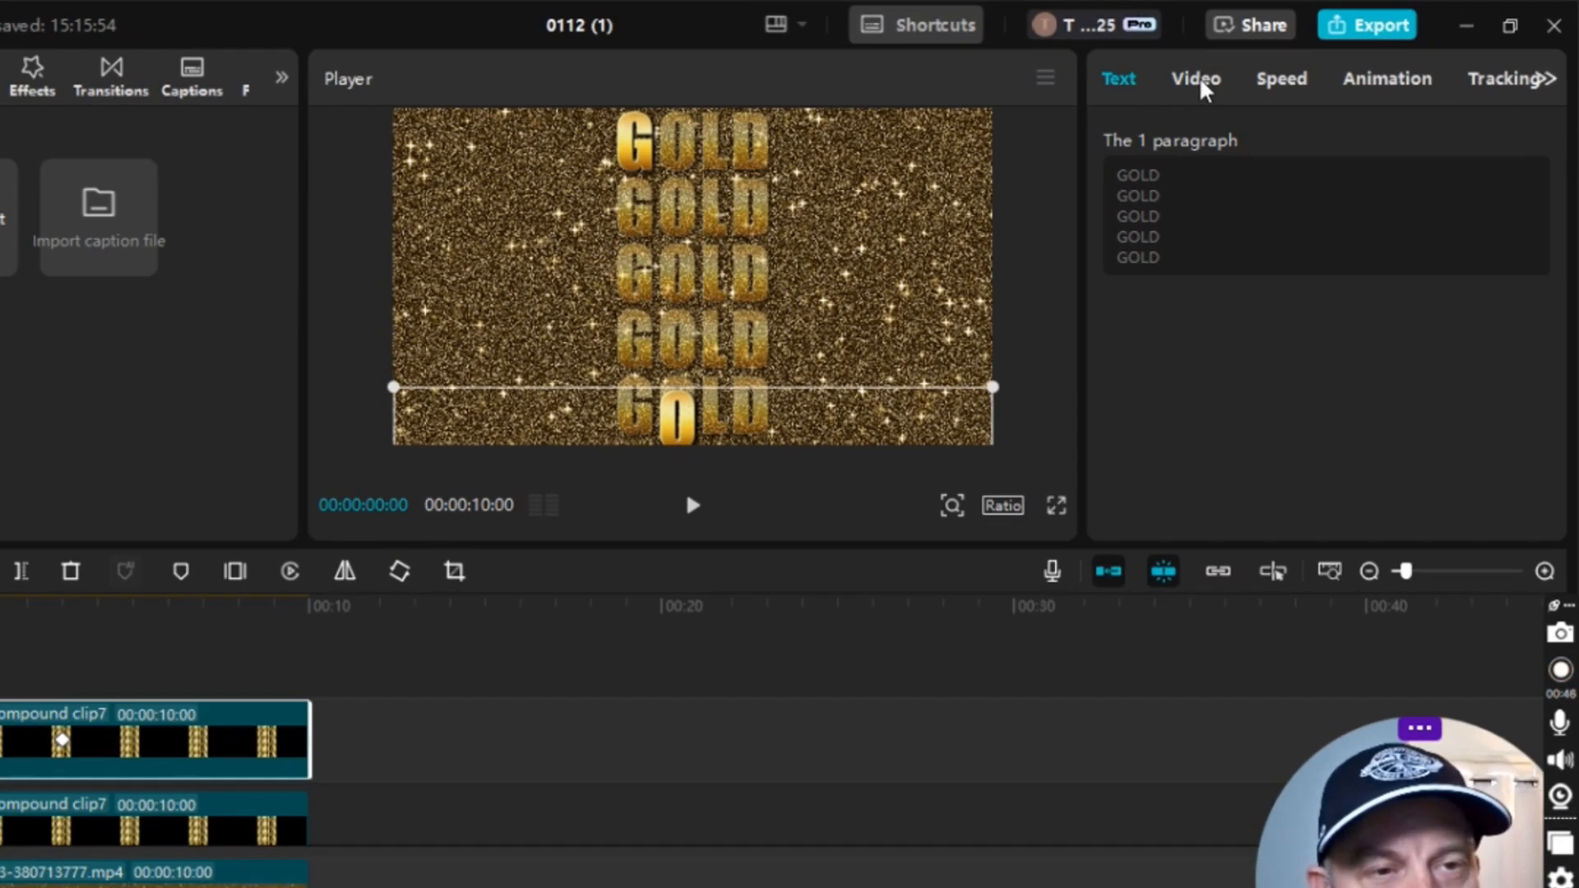
- Shift the newly pasted clip's Filmstrip mask right from the O column to the L column
{"action": "left_click", "coordinate": [1256, 66]}
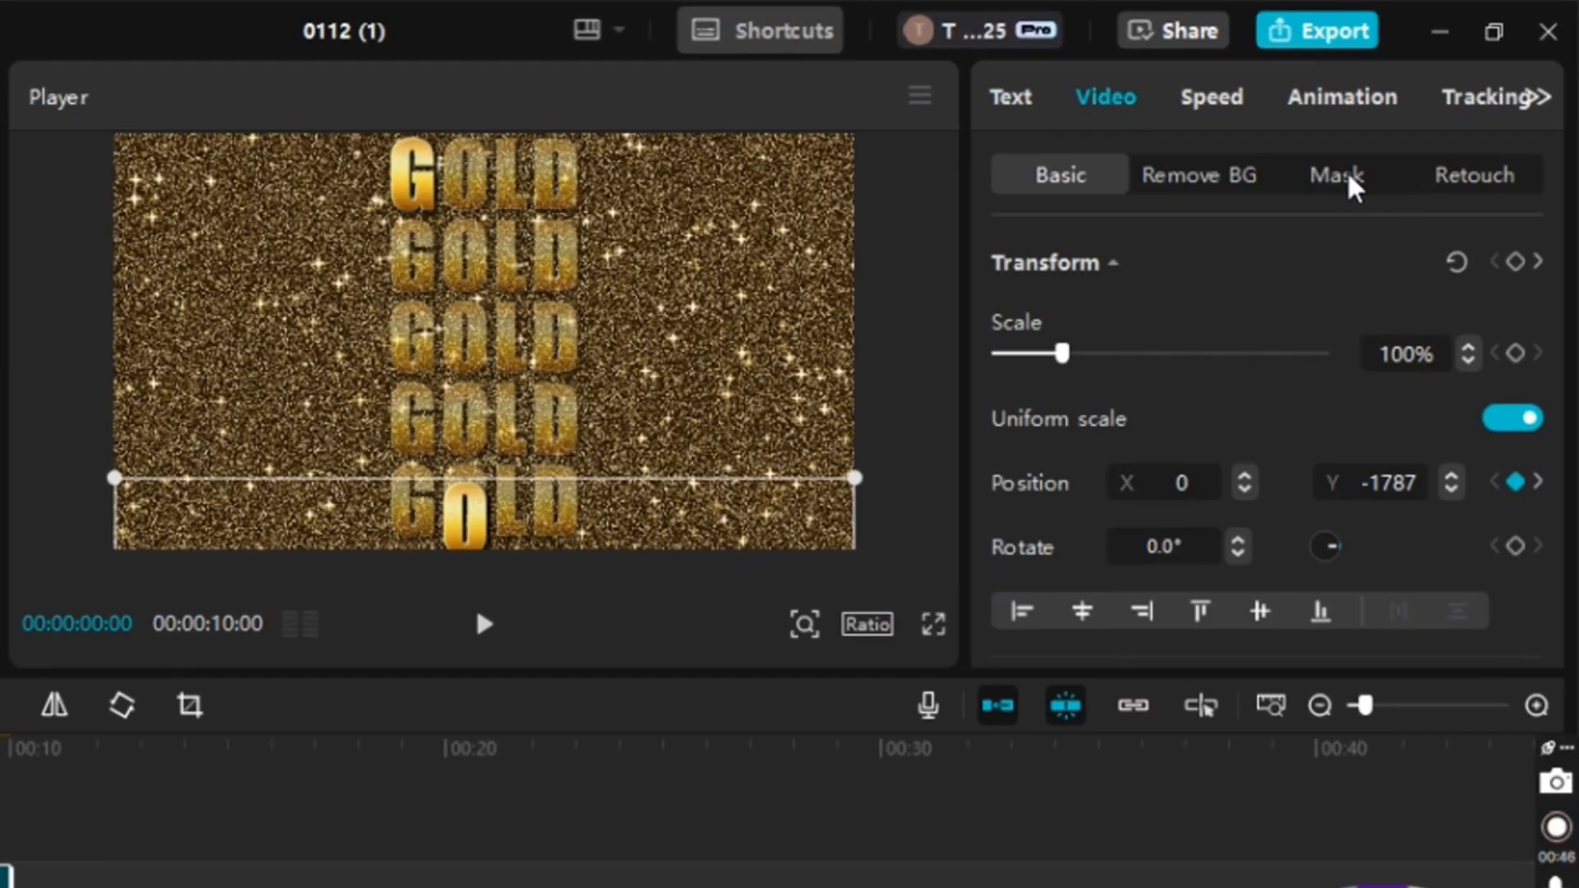
{"action": "left_click", "coordinate": [1341, 176]}
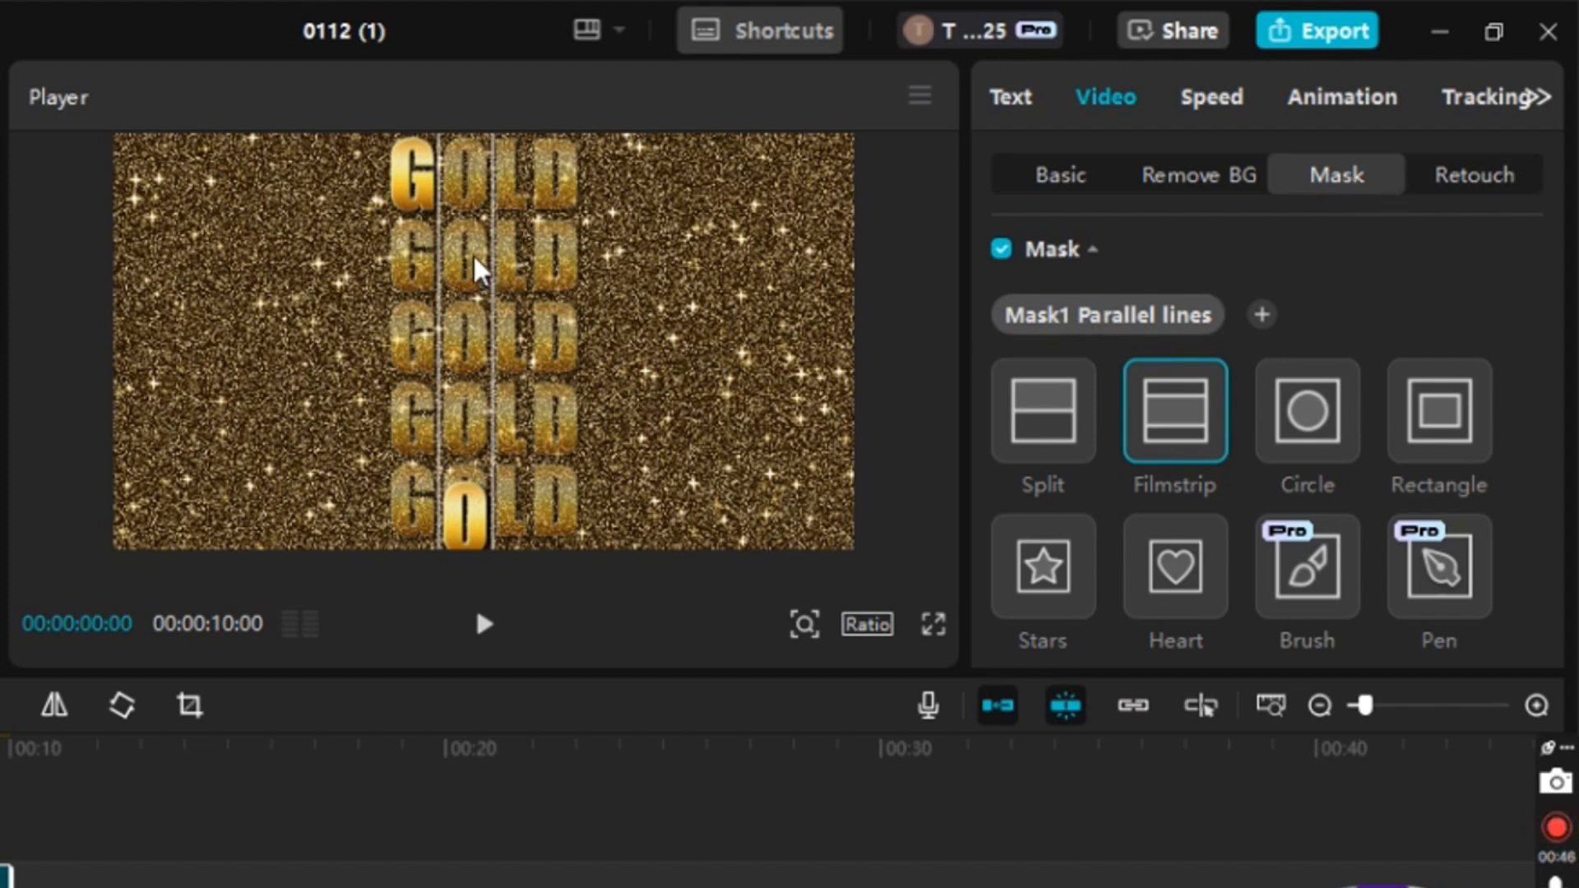
{"action": "left_click_drag", "start_coordinate": [481, 272], "coordinate": [523, 286]}
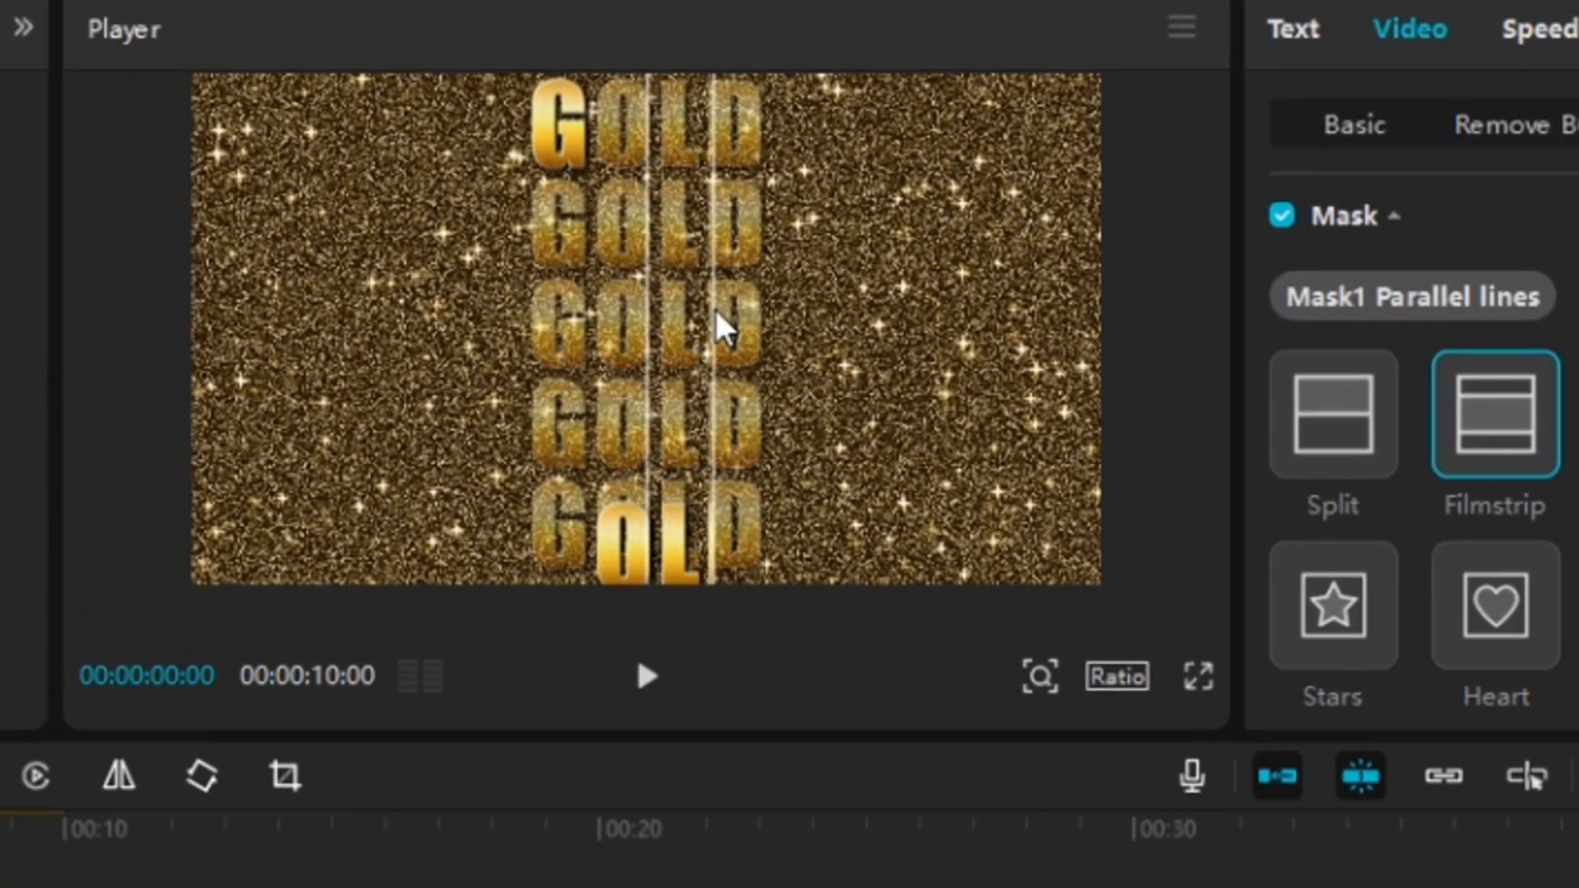
{"action": "left_click_drag", "start_coordinate": [715, 308], "coordinate": [790, 12]}
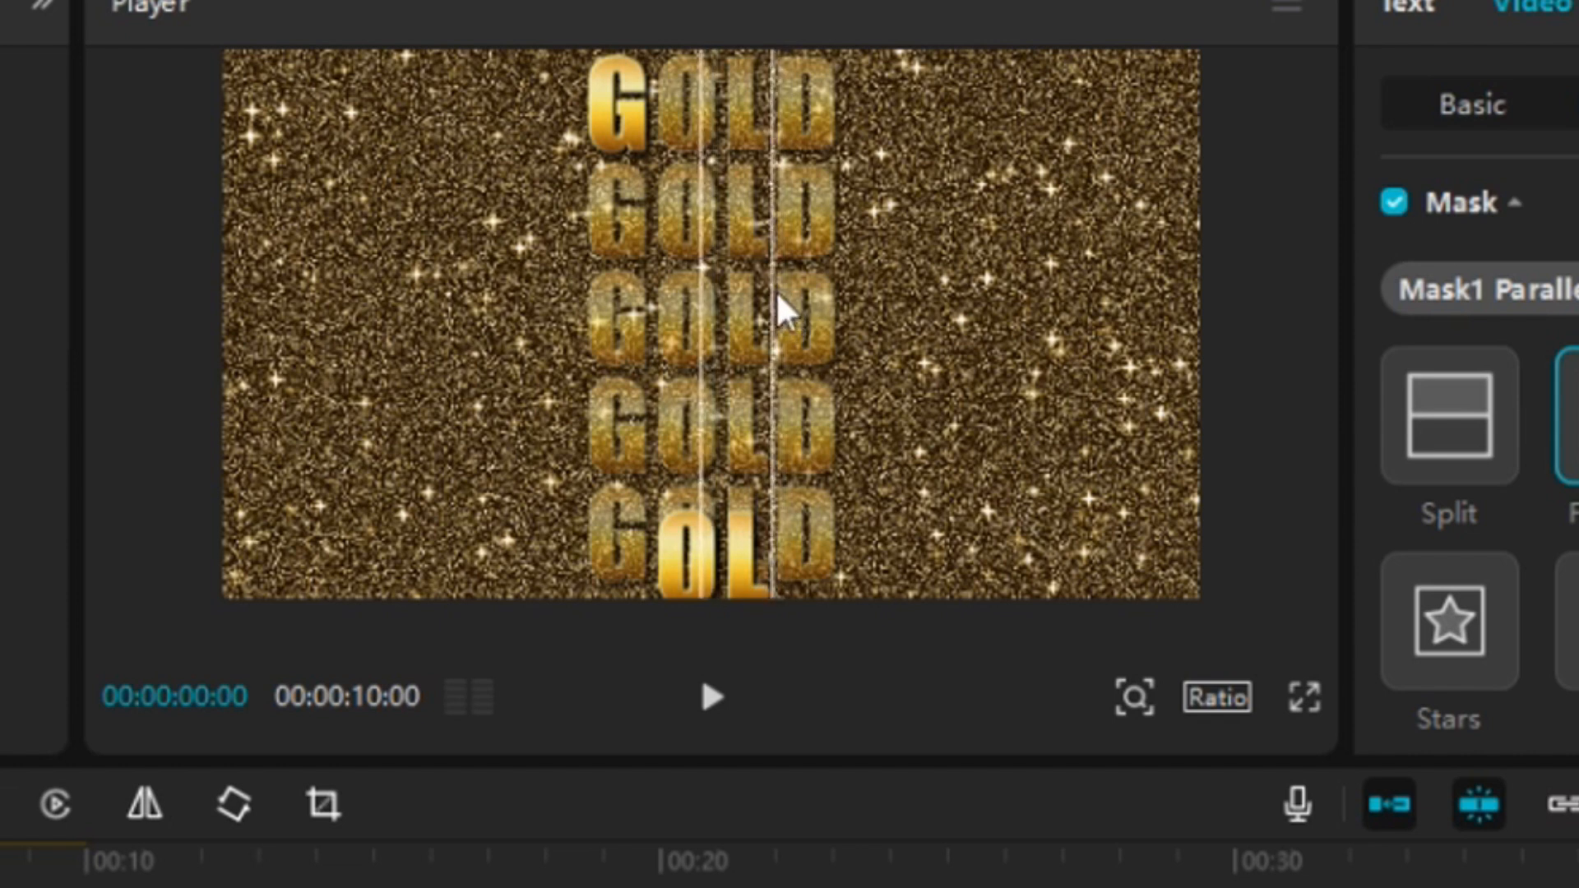
{"action": "left_click_drag", "start_coordinate": [788, 233], "coordinate": [784, 158]}
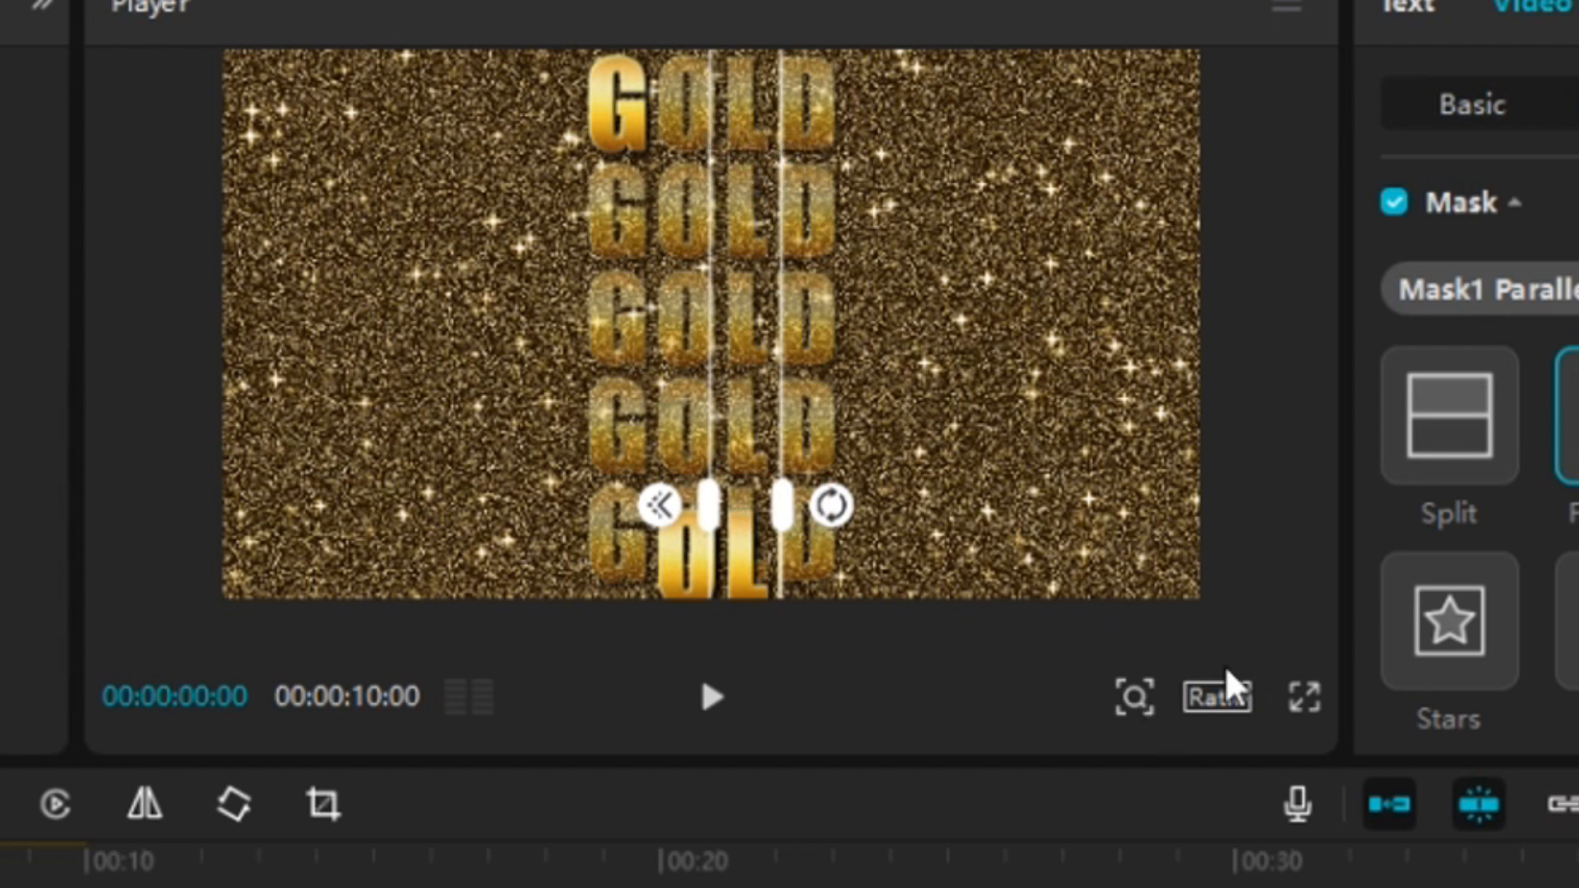
- Narrow the Filmstrip mask in an enlarged preview so it frames only the L column, and restore the preview size
{"action": "left_click", "coordinate": [1140, 701]}
{"action": "left_click_drag", "start_coordinate": [1055, 769], "coordinate": [1138, 773]}
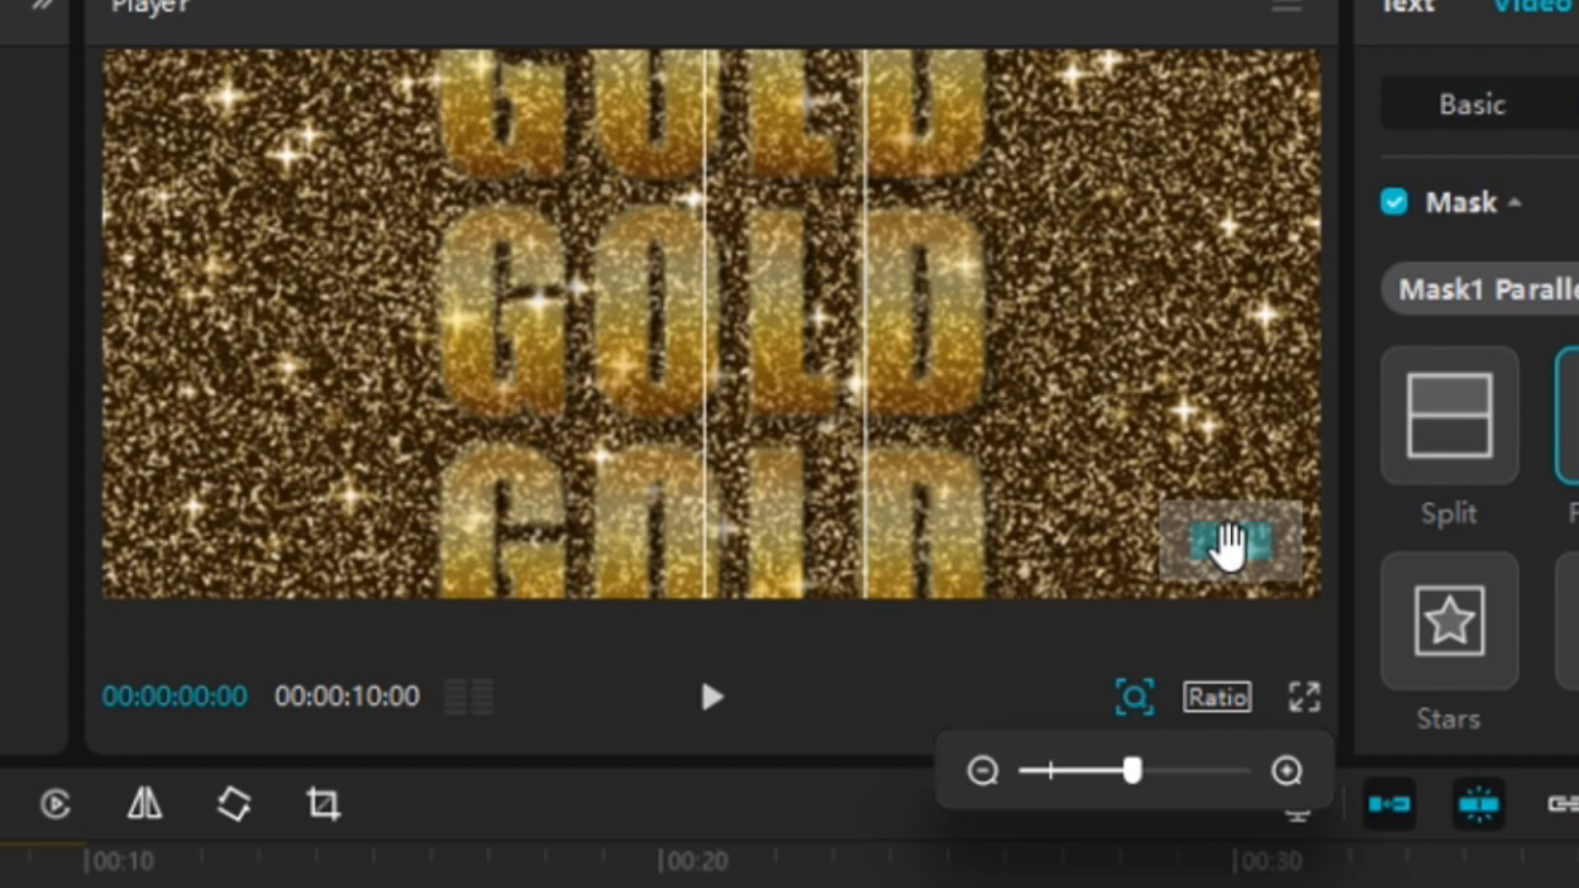
{"action": "left_click_drag", "start_coordinate": [1228, 545], "coordinate": [1218, 590]}
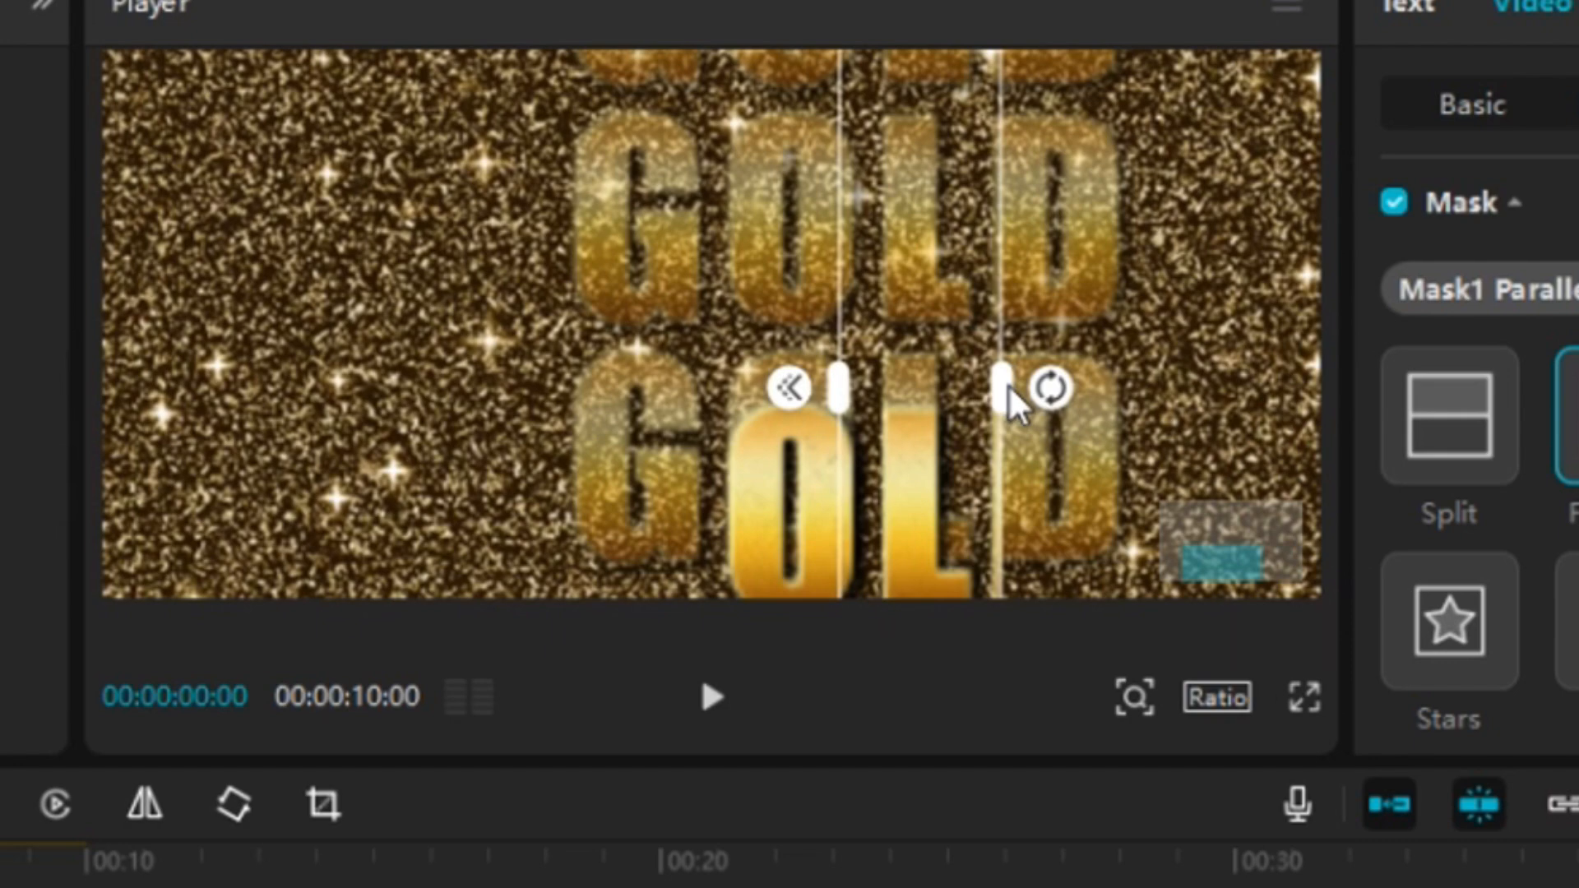
{"action": "mouse_move", "coordinate": [1209, 554]}
{"action": "left_mouse_down"}
{"action": "mouse_move", "coordinate": [1166, 549]}
{"action": "mouse_move", "coordinate": [1185, 514]}
{"action": "mouse_move", "coordinate": [1289, 527]}
{"action": "mouse_move", "coordinate": [1294, 557]}
{"action": "mouse_move", "coordinate": [1217, 568]}
{"action": "mouse_move", "coordinate": [1223, 580]}
{"action": "left_mouse_up"}
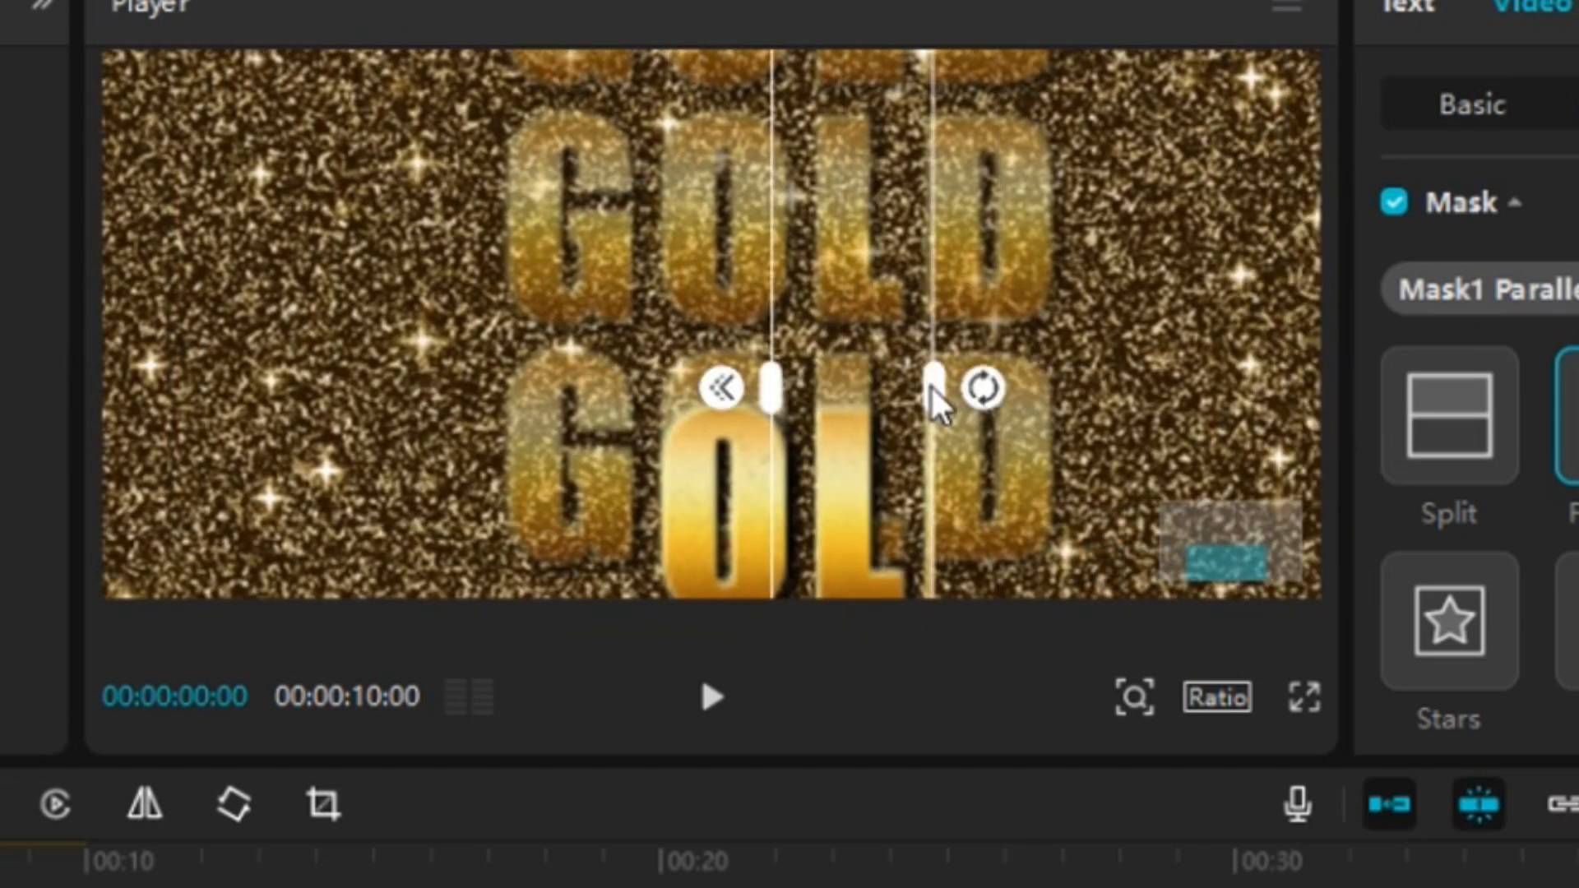
{"action": "left_click_drag", "start_coordinate": [930, 383], "coordinate": [891, 398]}
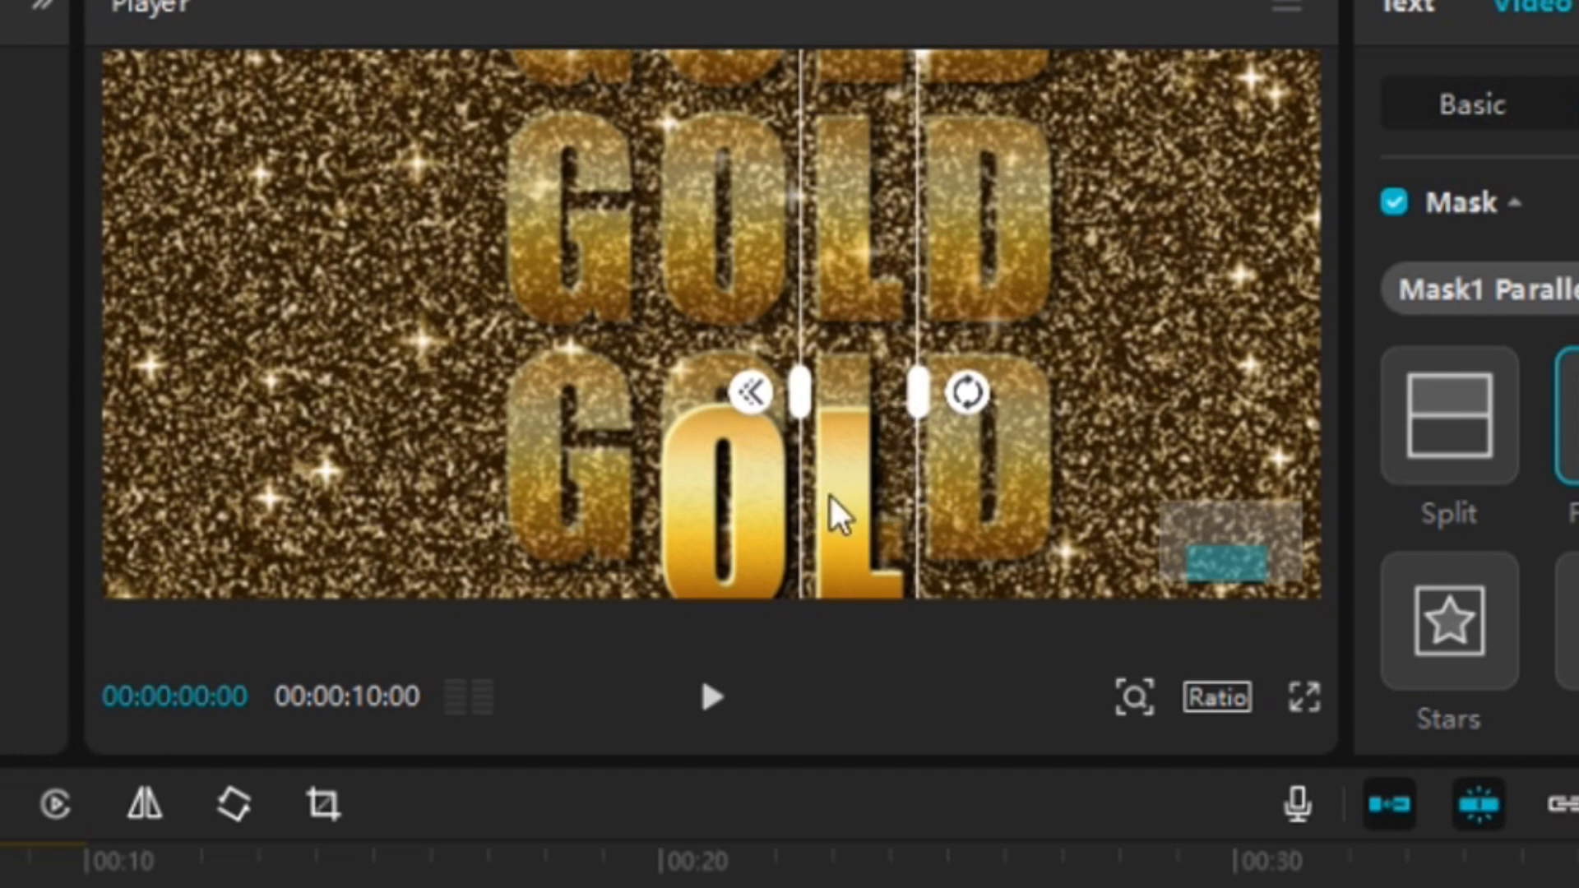
{"action": "left_click", "coordinate": [1131, 699]}
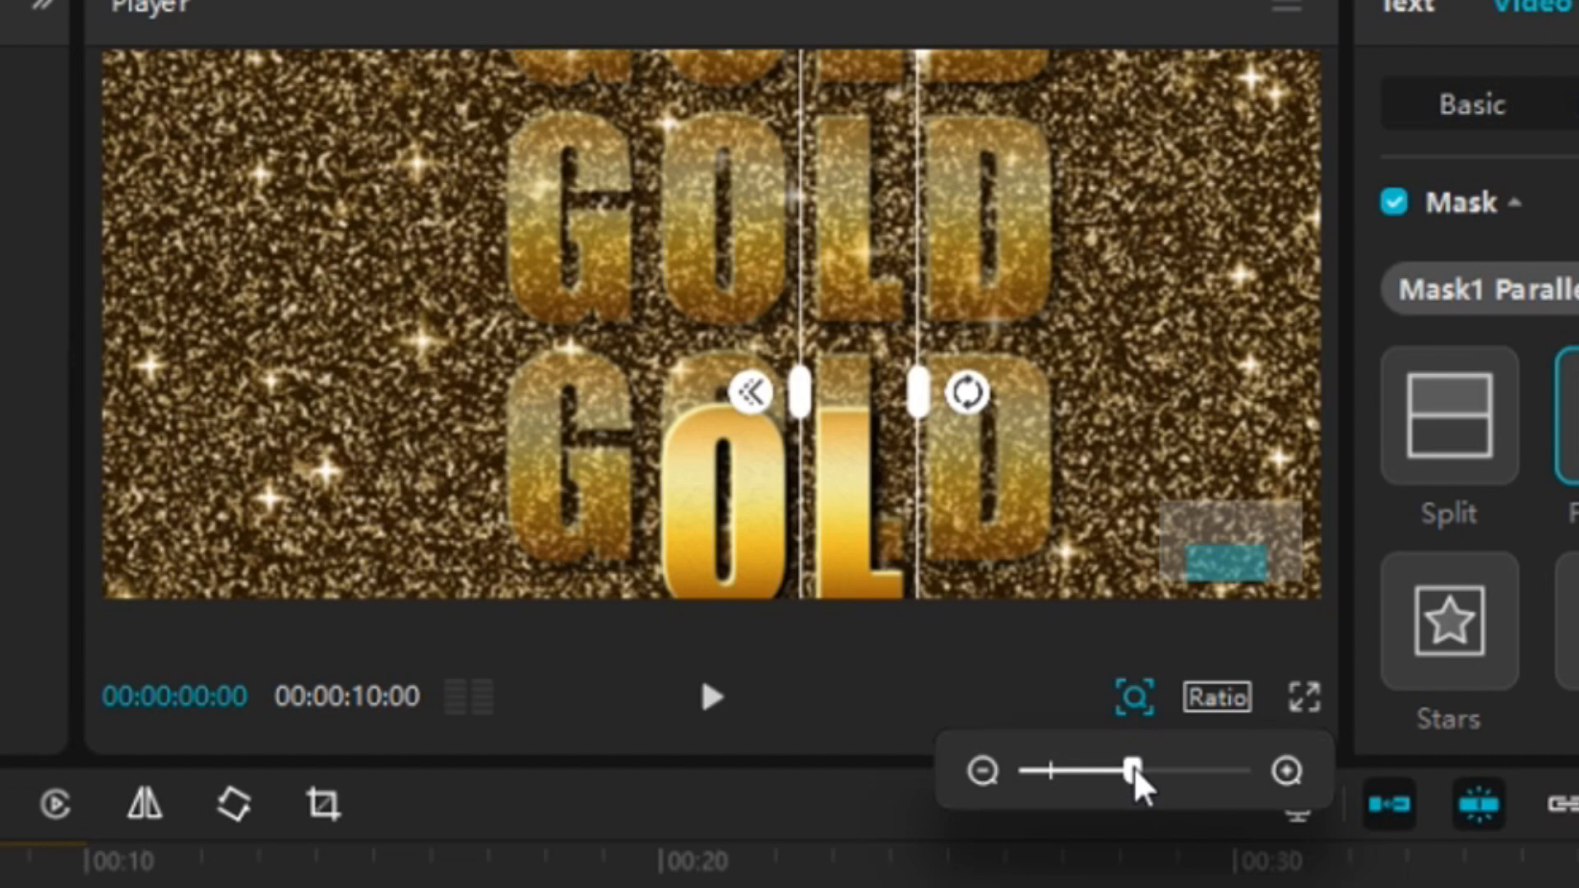
{"action": "left_click_drag", "start_coordinate": [1133, 766], "coordinate": [1063, 757]}
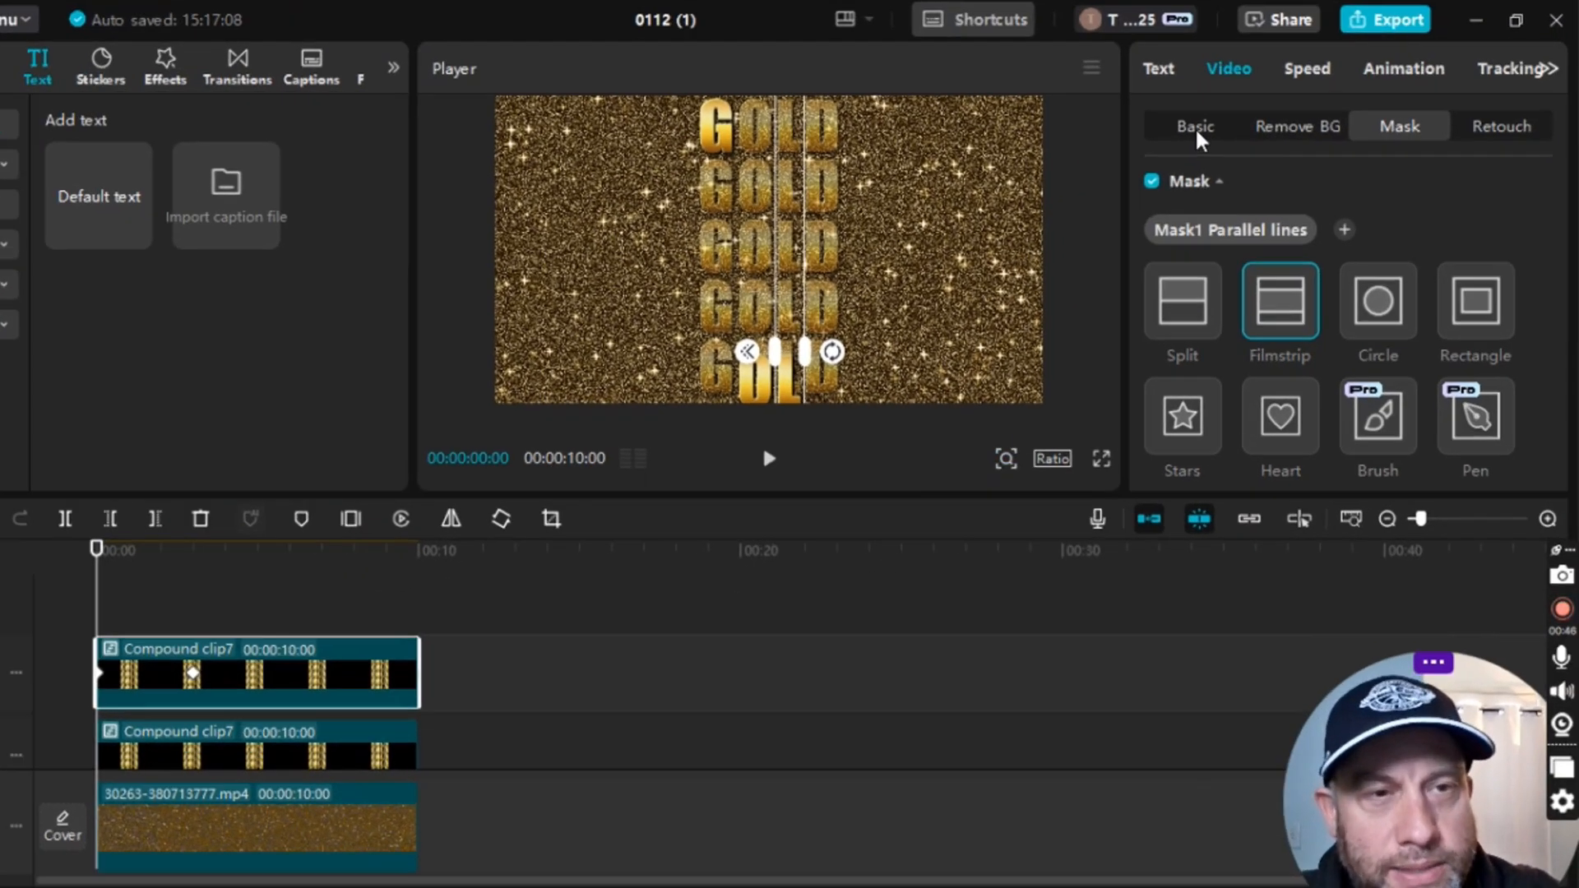
- Raise the L clip's starting position to Y 1787 at the timeline start, so its column begins above the frame
{"action": "left_click", "coordinate": [1196, 134]}
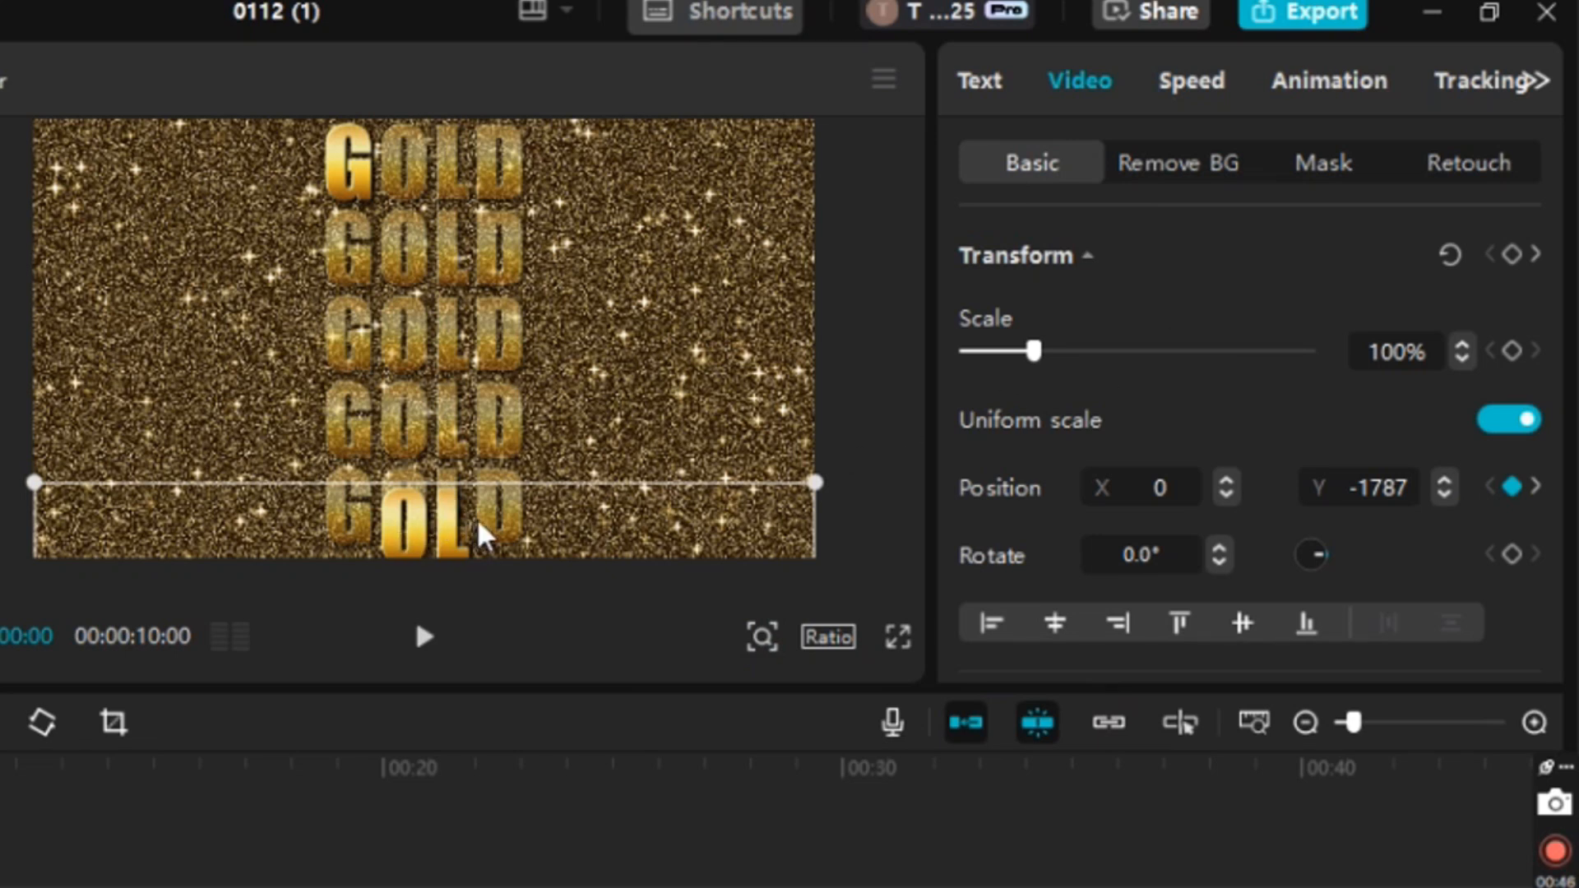
{"action": "left_click_drag", "start_coordinate": [477, 515], "coordinate": [477, 74]}
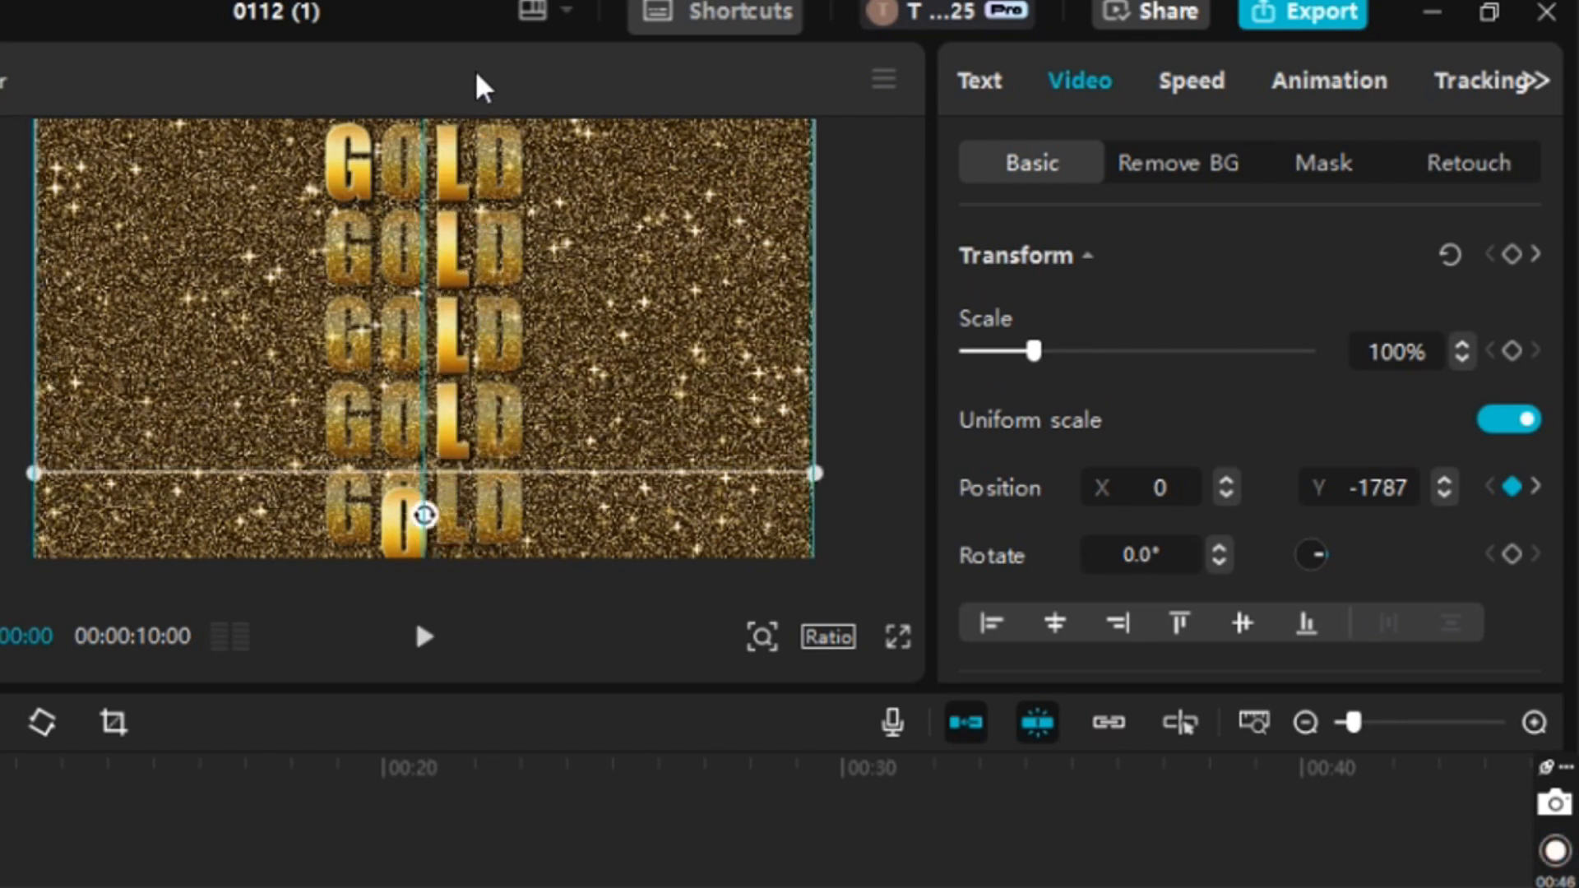
{"action": "left_click_drag", "start_coordinate": [503, 261], "coordinate": [499, 69]}
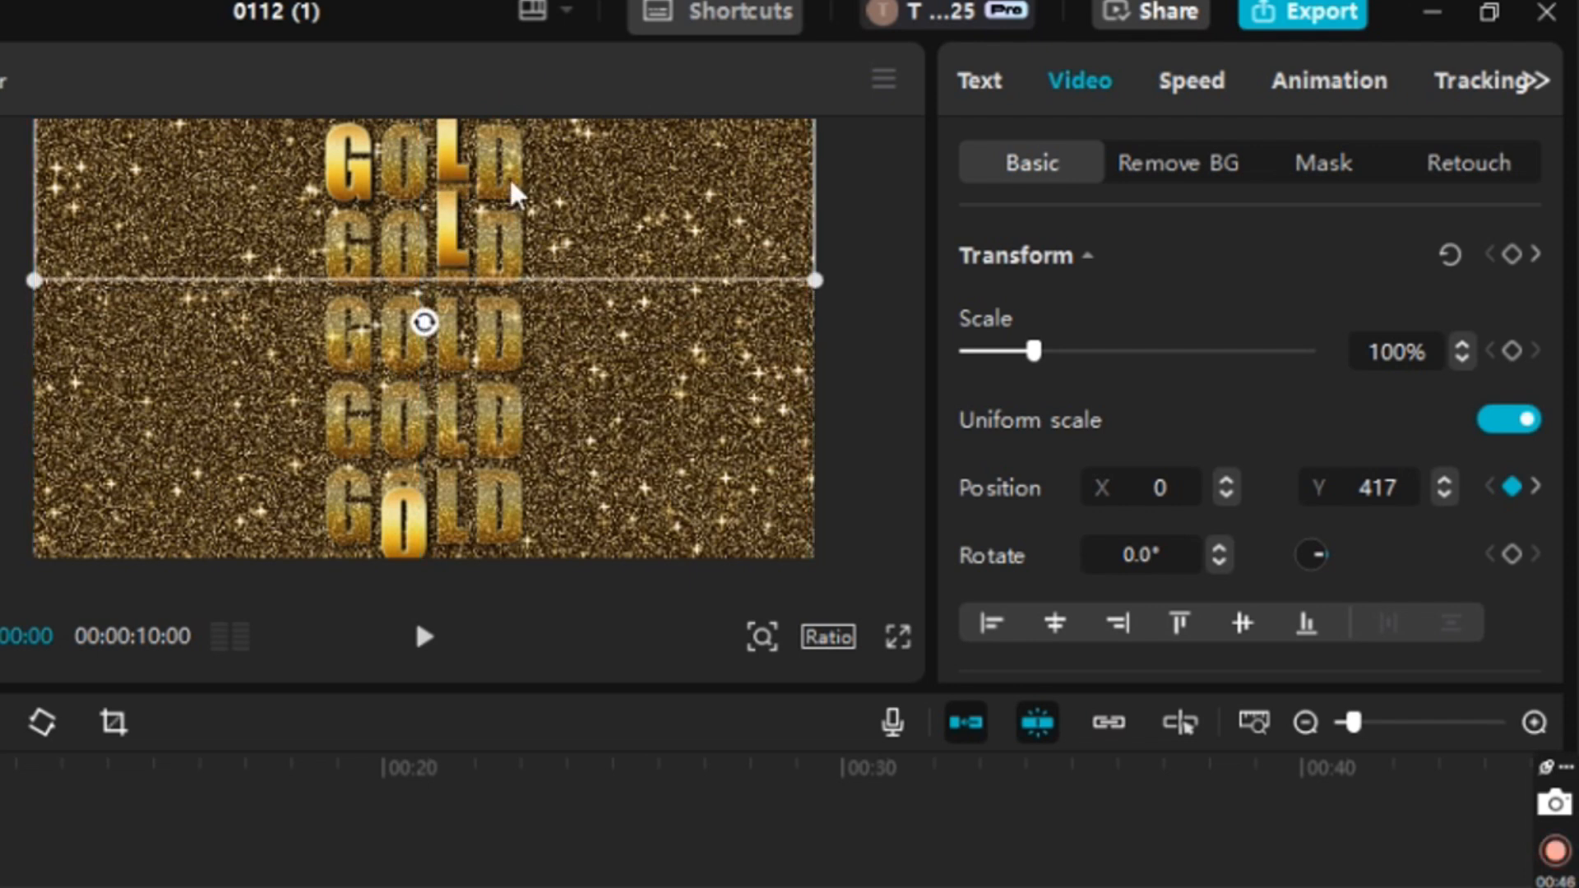
{"action": "left_click_drag", "start_coordinate": [514, 193], "coordinate": [531, 148]}
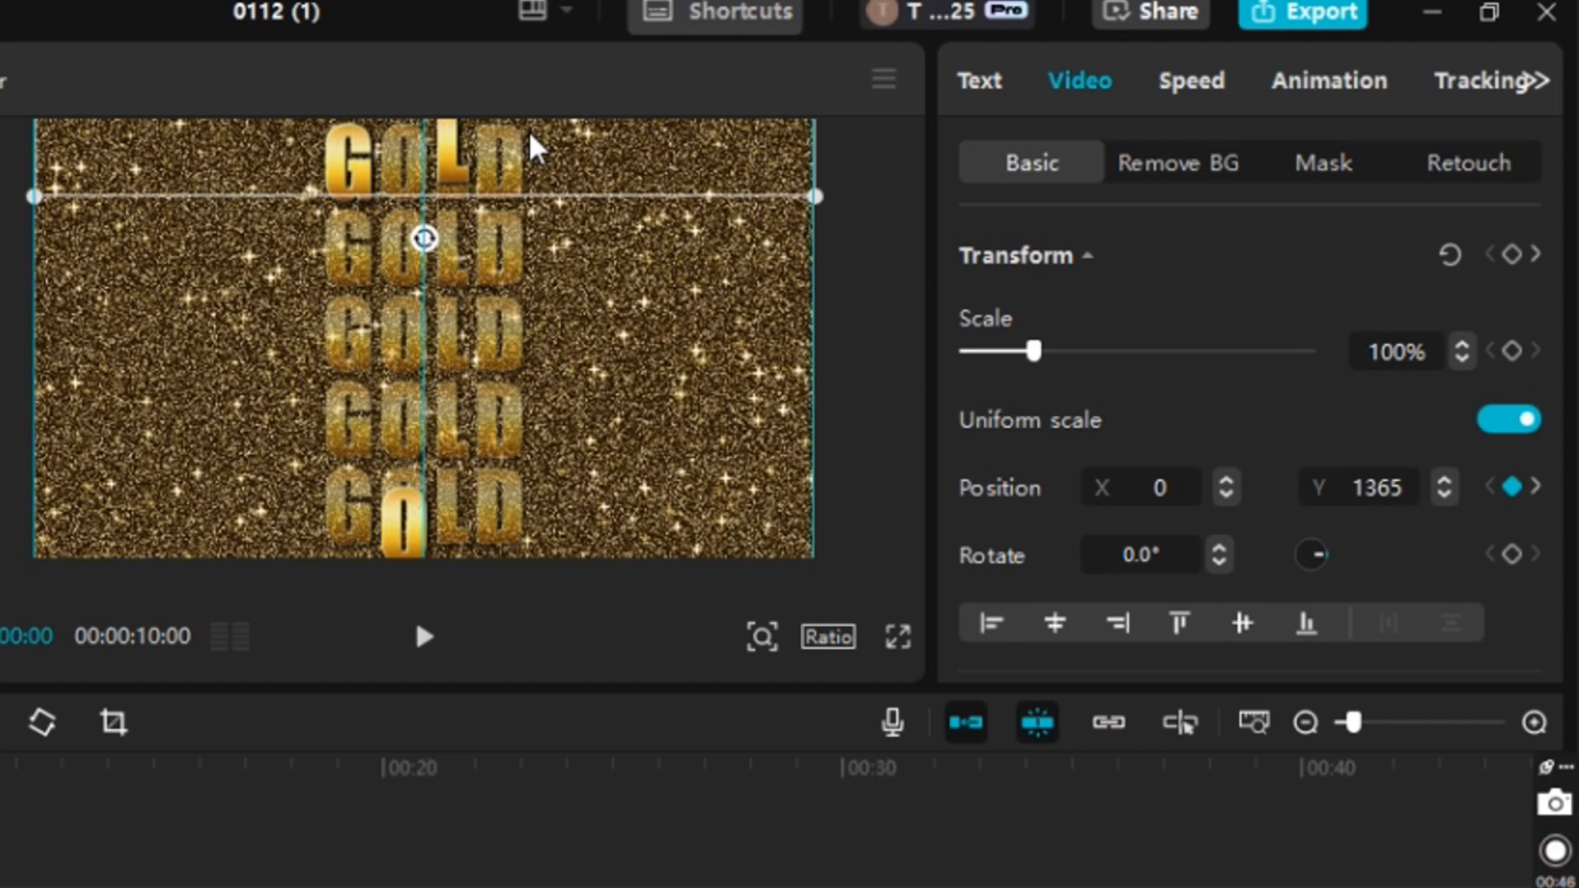
{"action": "left_click_drag", "start_coordinate": [531, 148], "coordinate": [528, 147]}
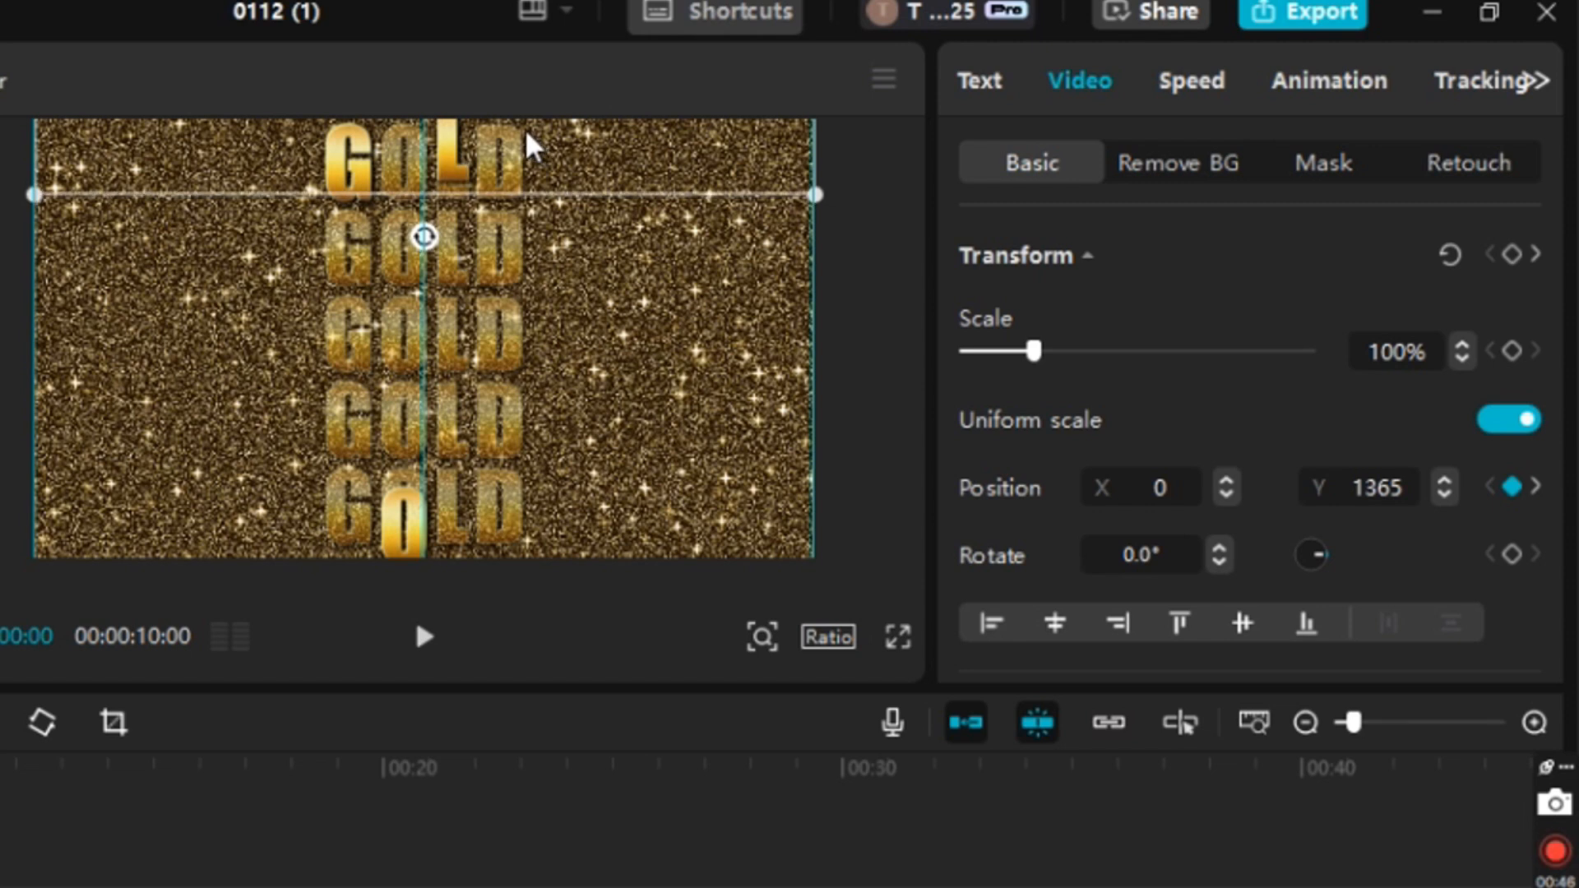
{"action": "left_click_drag", "start_coordinate": [527, 146], "coordinate": [527, 146]}
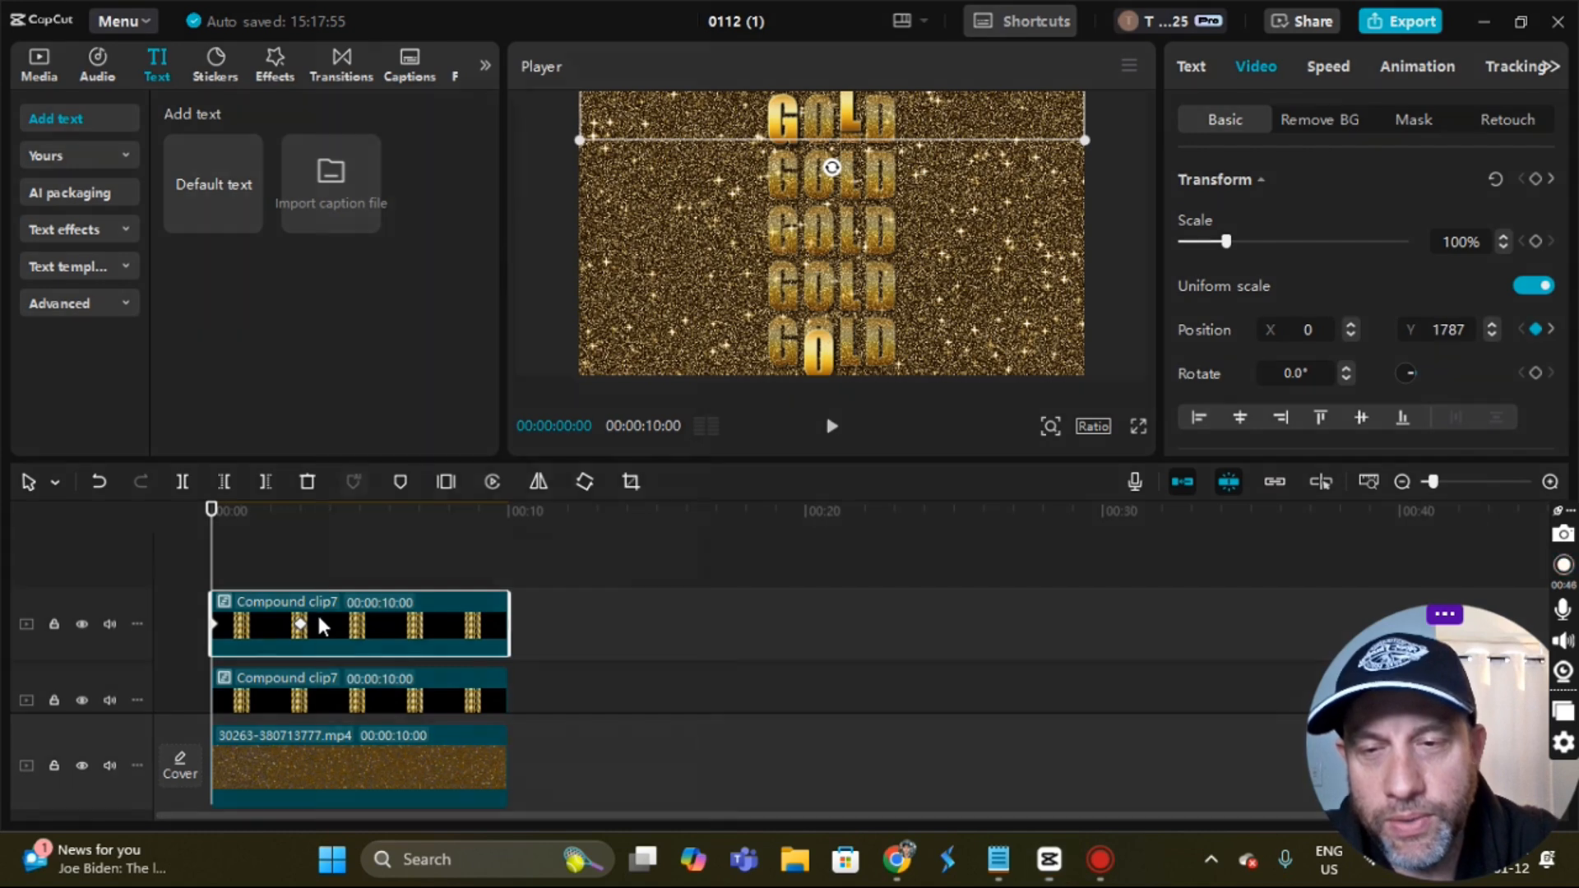
- Copy the keyframed L clip and paste the duplicate on a new track at the start of the timeline
{"action": "right_click", "coordinate": [304, 625]}
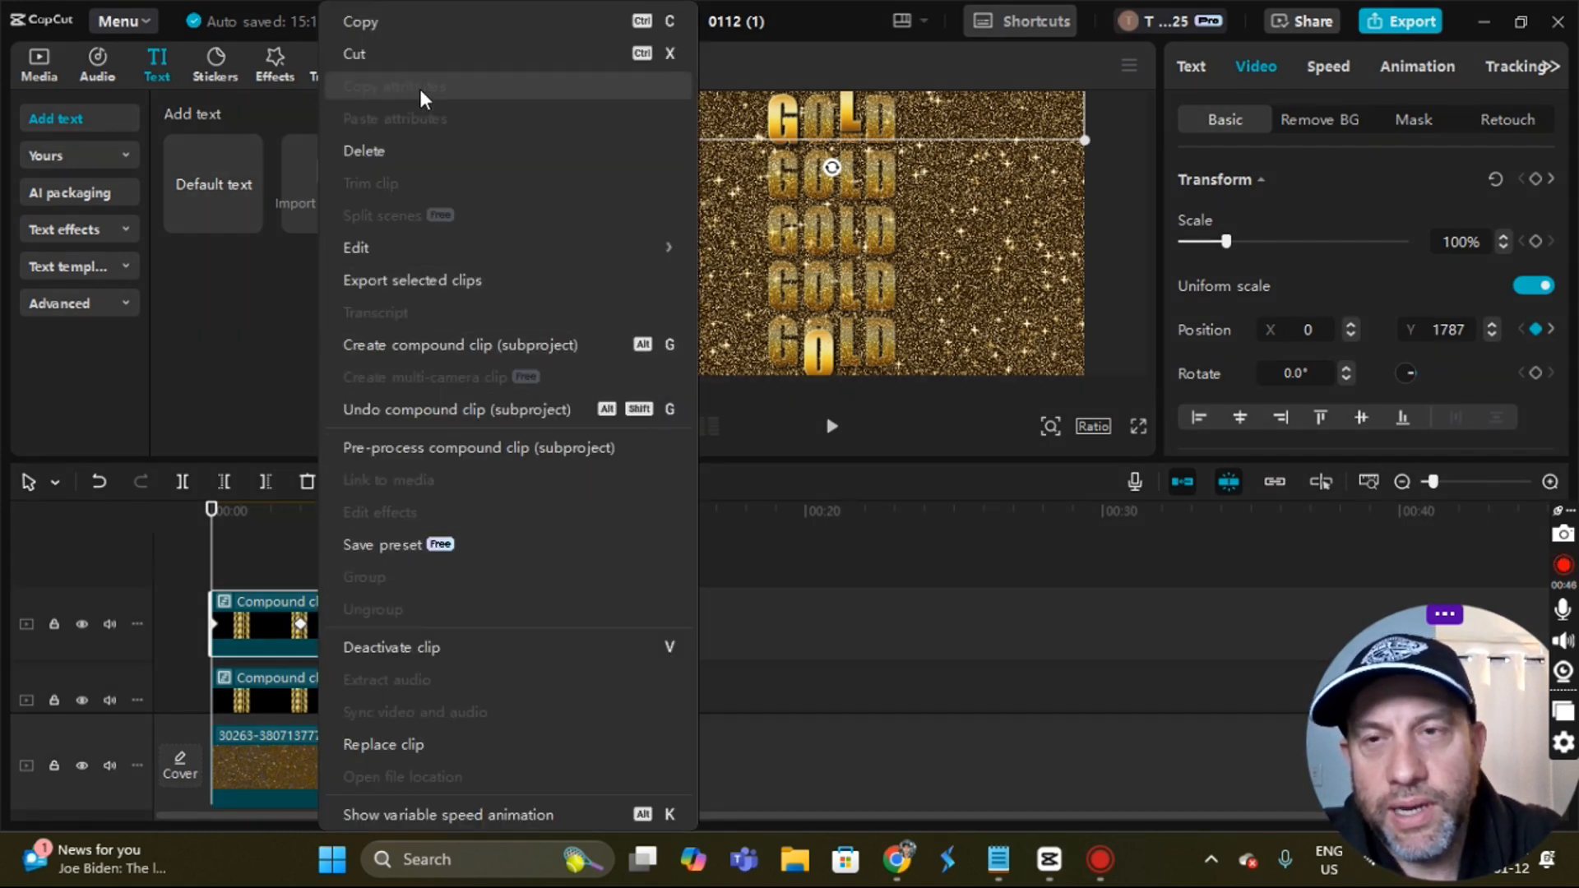
{"action": "left_click", "coordinate": [441, 21]}
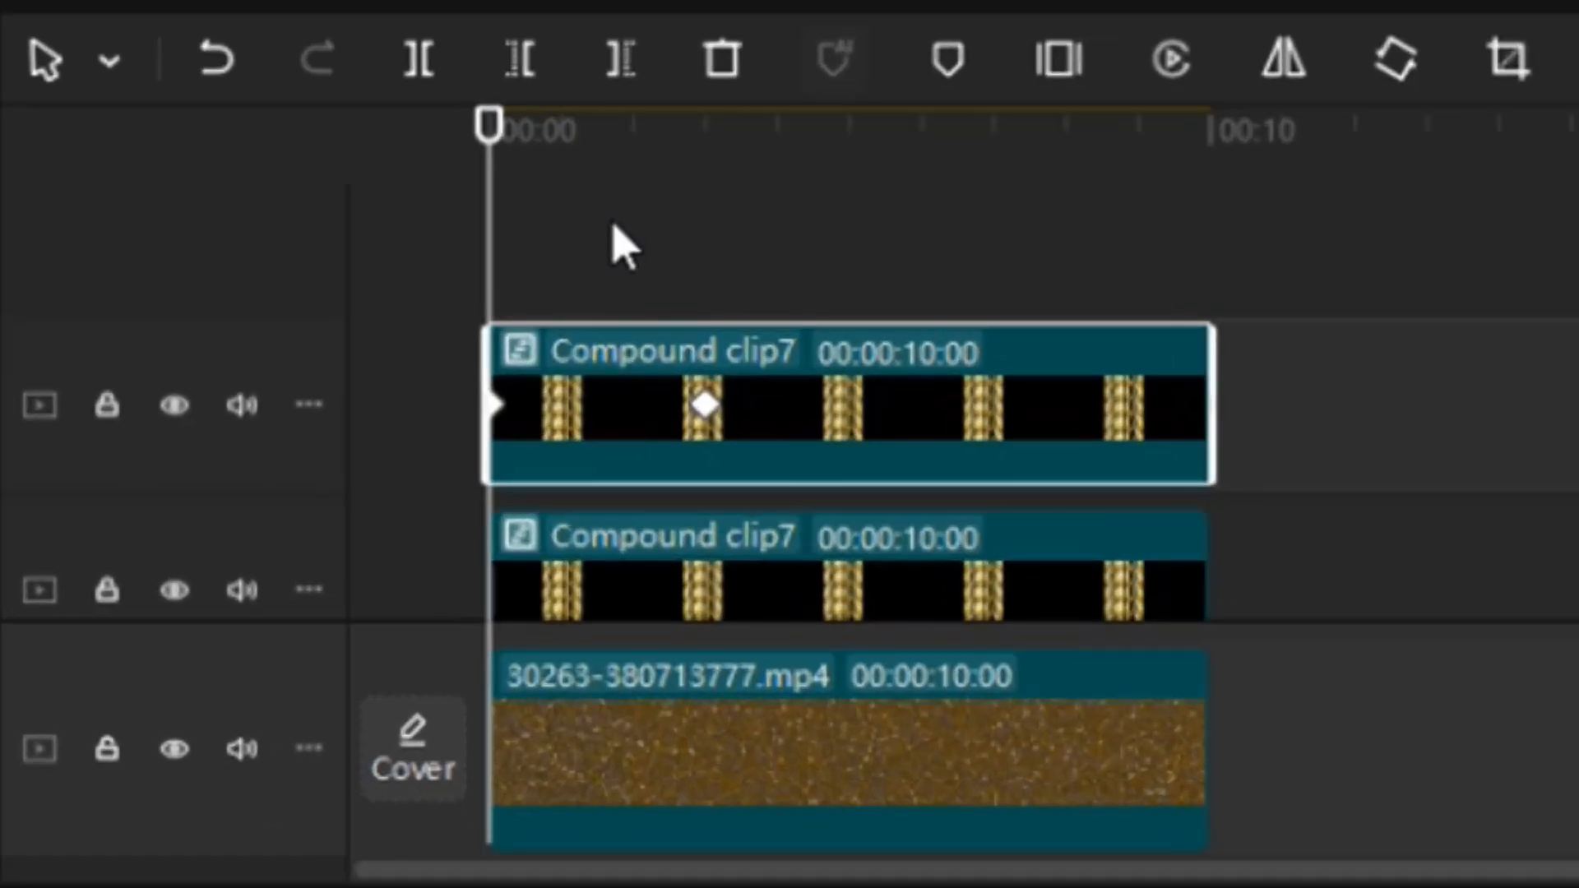
{"action": "left_click", "coordinate": [470, 360]}
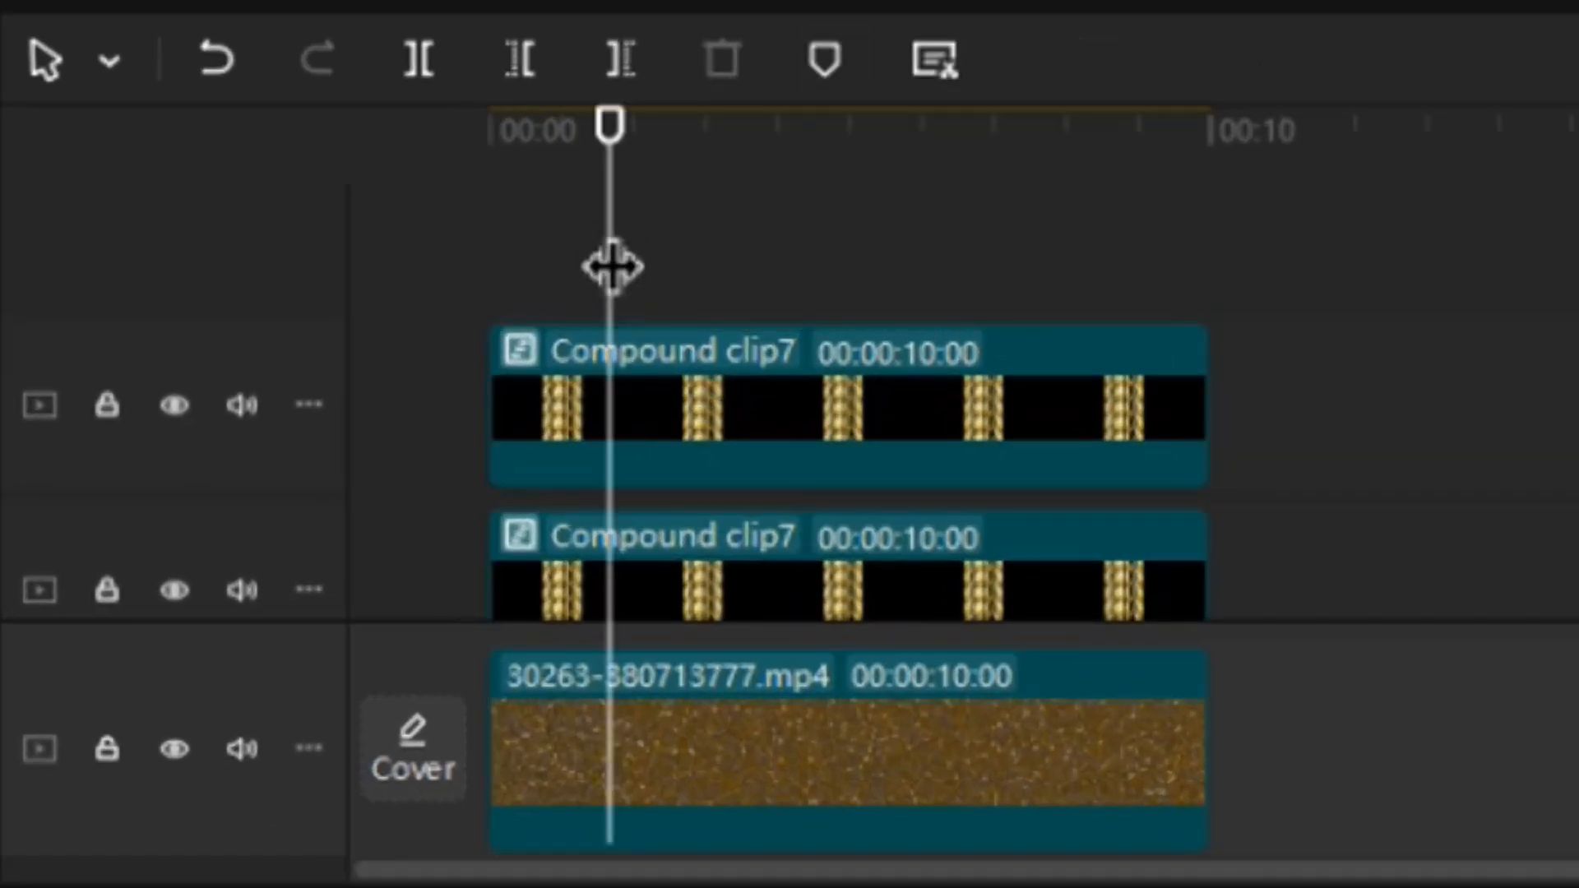
{"action": "left_click_drag", "start_coordinate": [469, 383], "coordinate": [281, 358]}
{"action": "right_click", "coordinate": [543, 213]}
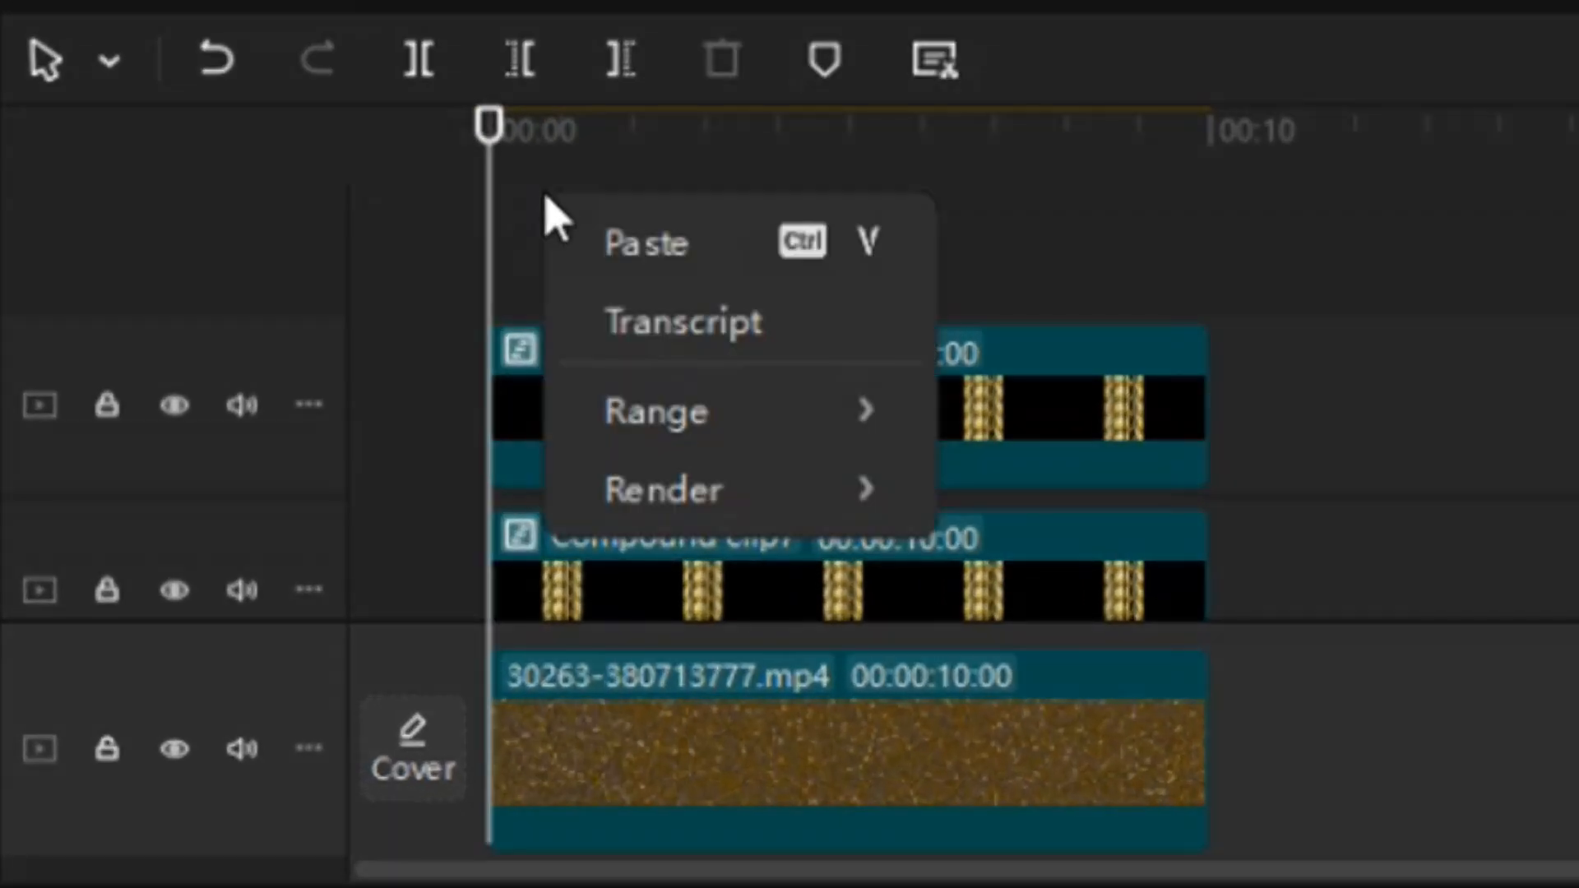
{"action": "left_click", "coordinate": [650, 243]}
{"action": "scroll", "coordinate": [773, 418], "scroll_direction": "down", "scroll_amount": 2}
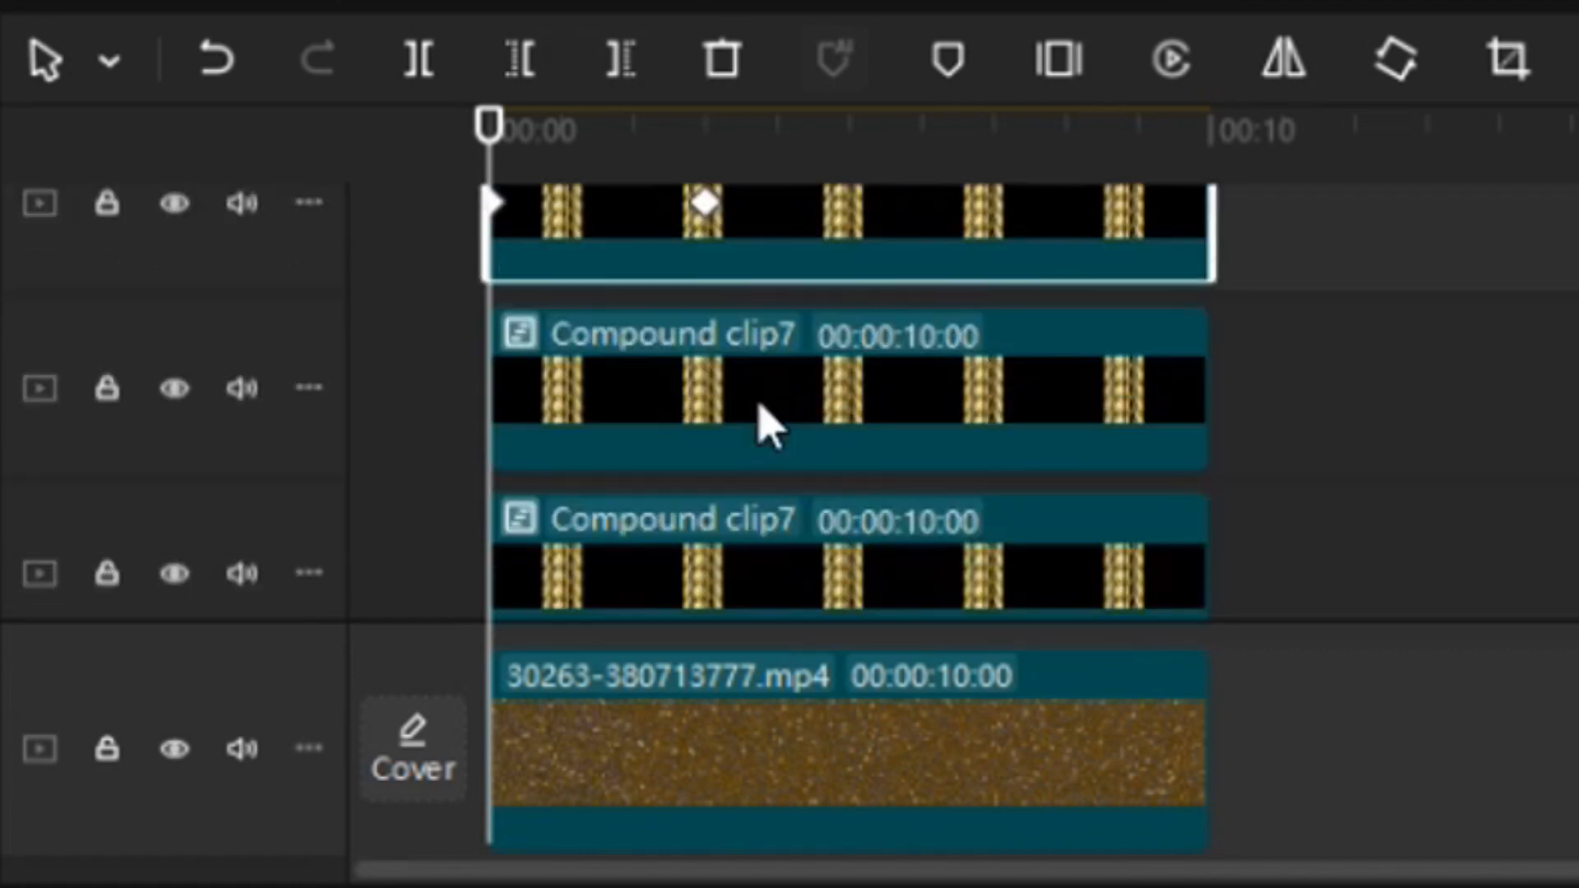
{"action": "scroll", "coordinate": [769, 423], "scroll_direction": "up", "scroll_amount": 1}
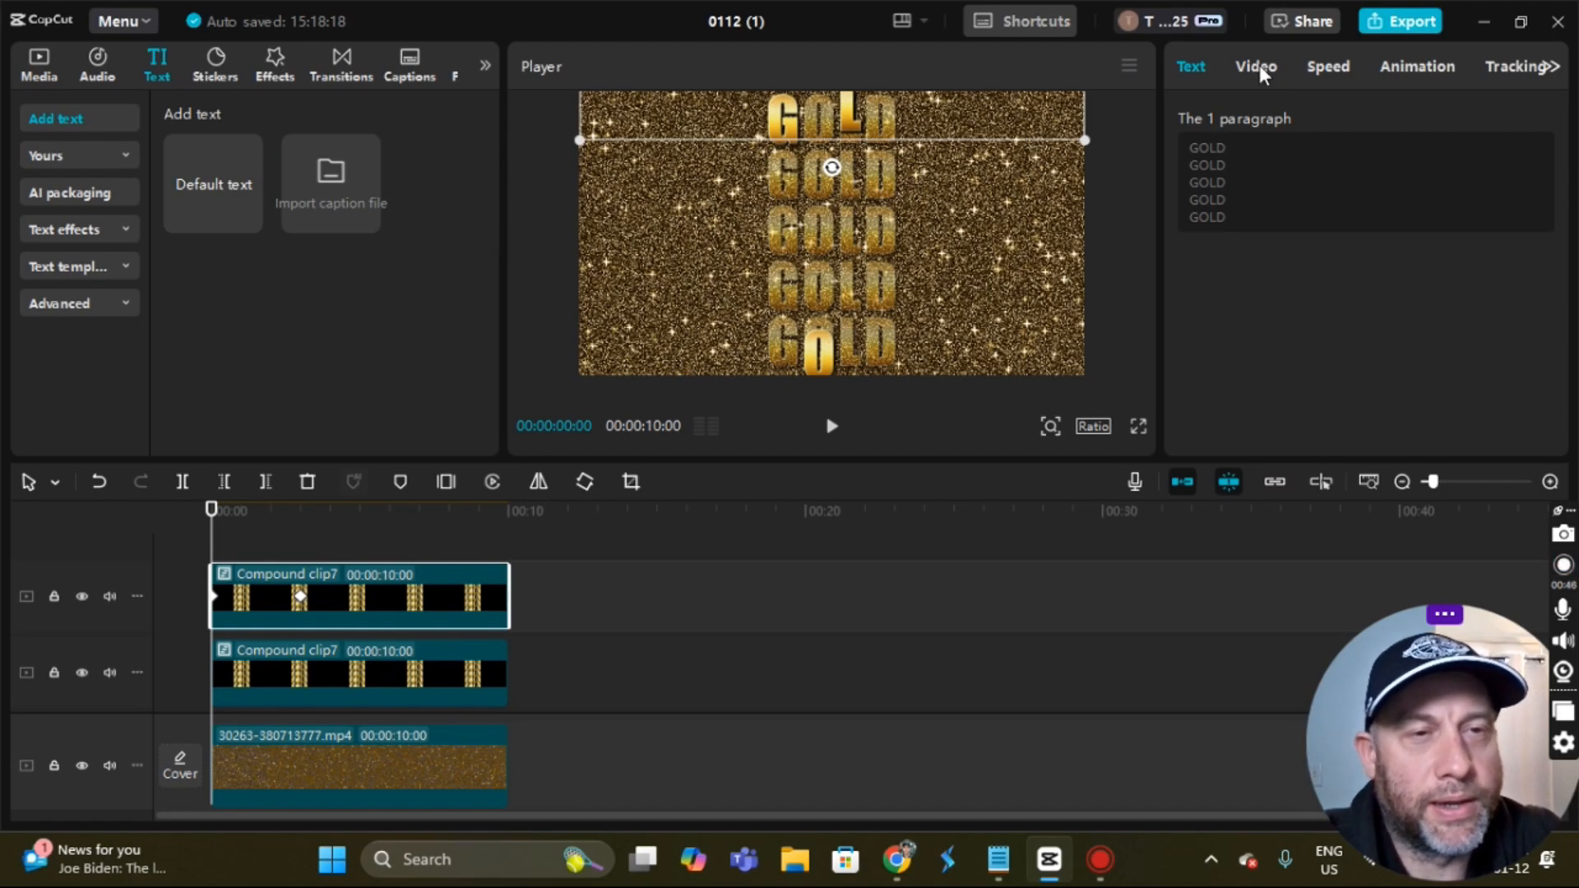
- Shift the newly pasted clip's Filmstrip mask right from the L column to the D column
{"action": "left_click", "coordinate": [1259, 68]}
{"action": "left_click", "coordinate": [1413, 119]}
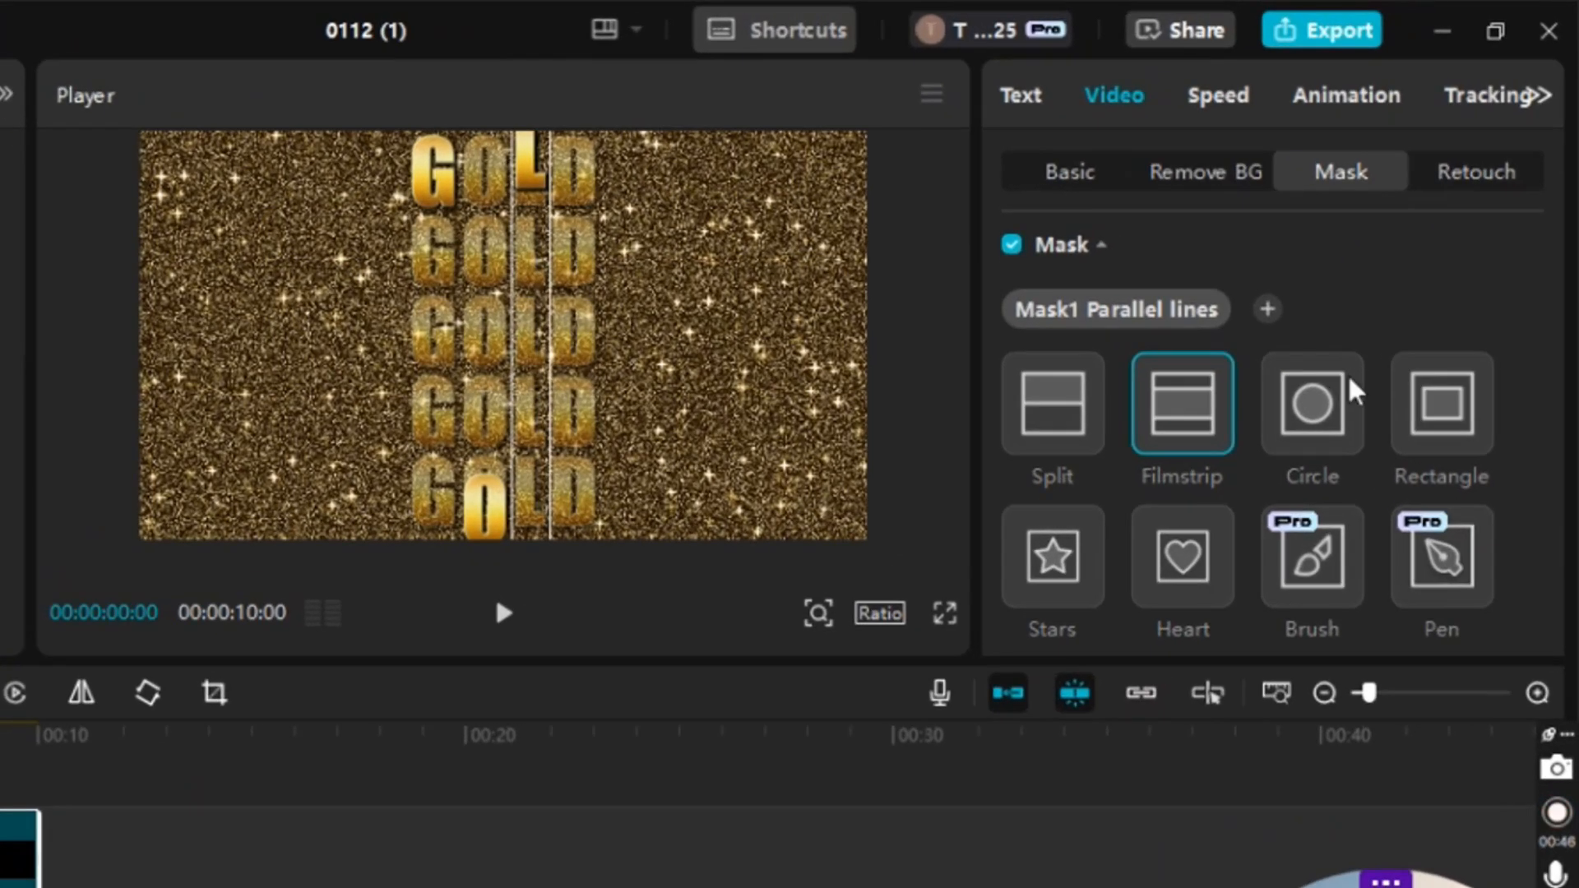
{"action": "left_click_drag", "start_coordinate": [535, 335], "coordinate": [578, 350]}
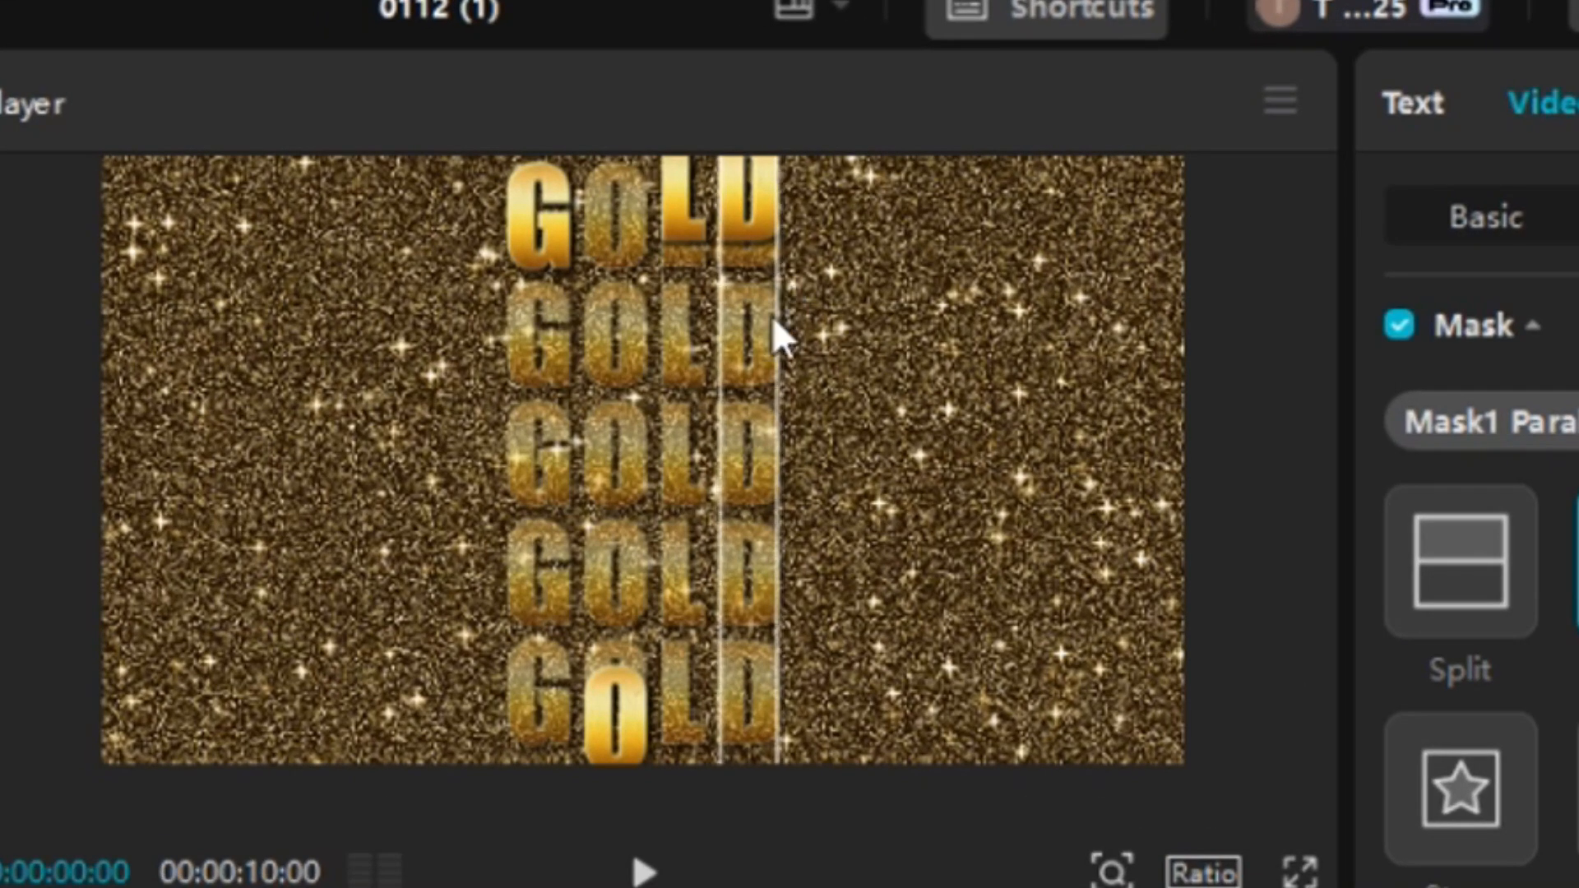
{"action": "left_click_drag", "start_coordinate": [770, 464], "coordinate": [825, 884]}
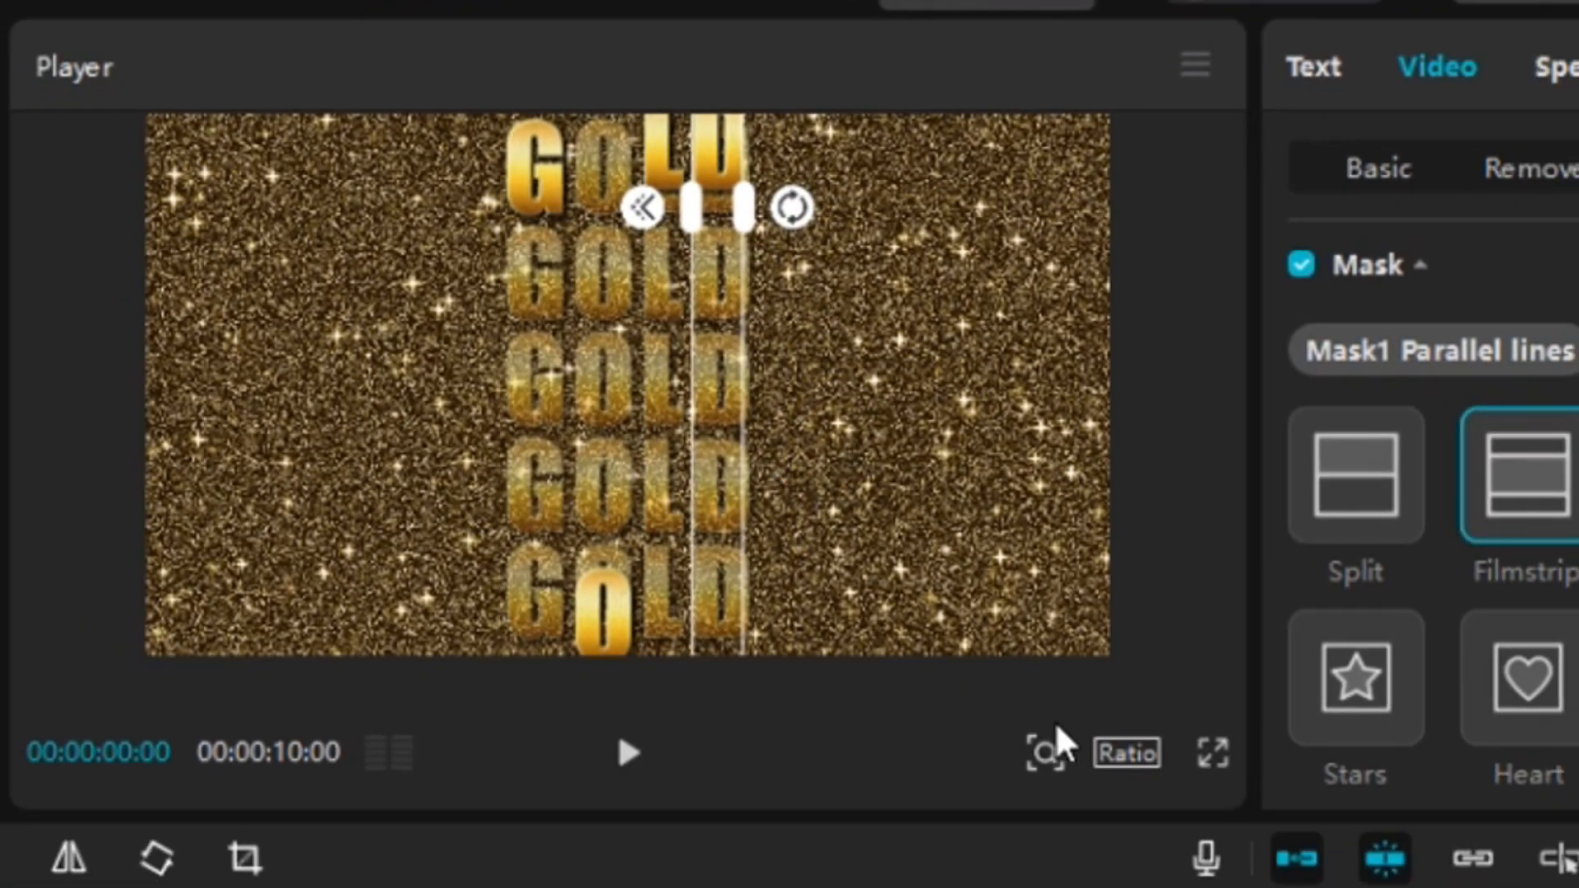
- Widen the Filmstrip mask in an enlarged preview so it frames the whole D column, and restore the preview size
{"action": "left_click", "coordinate": [1048, 765]}
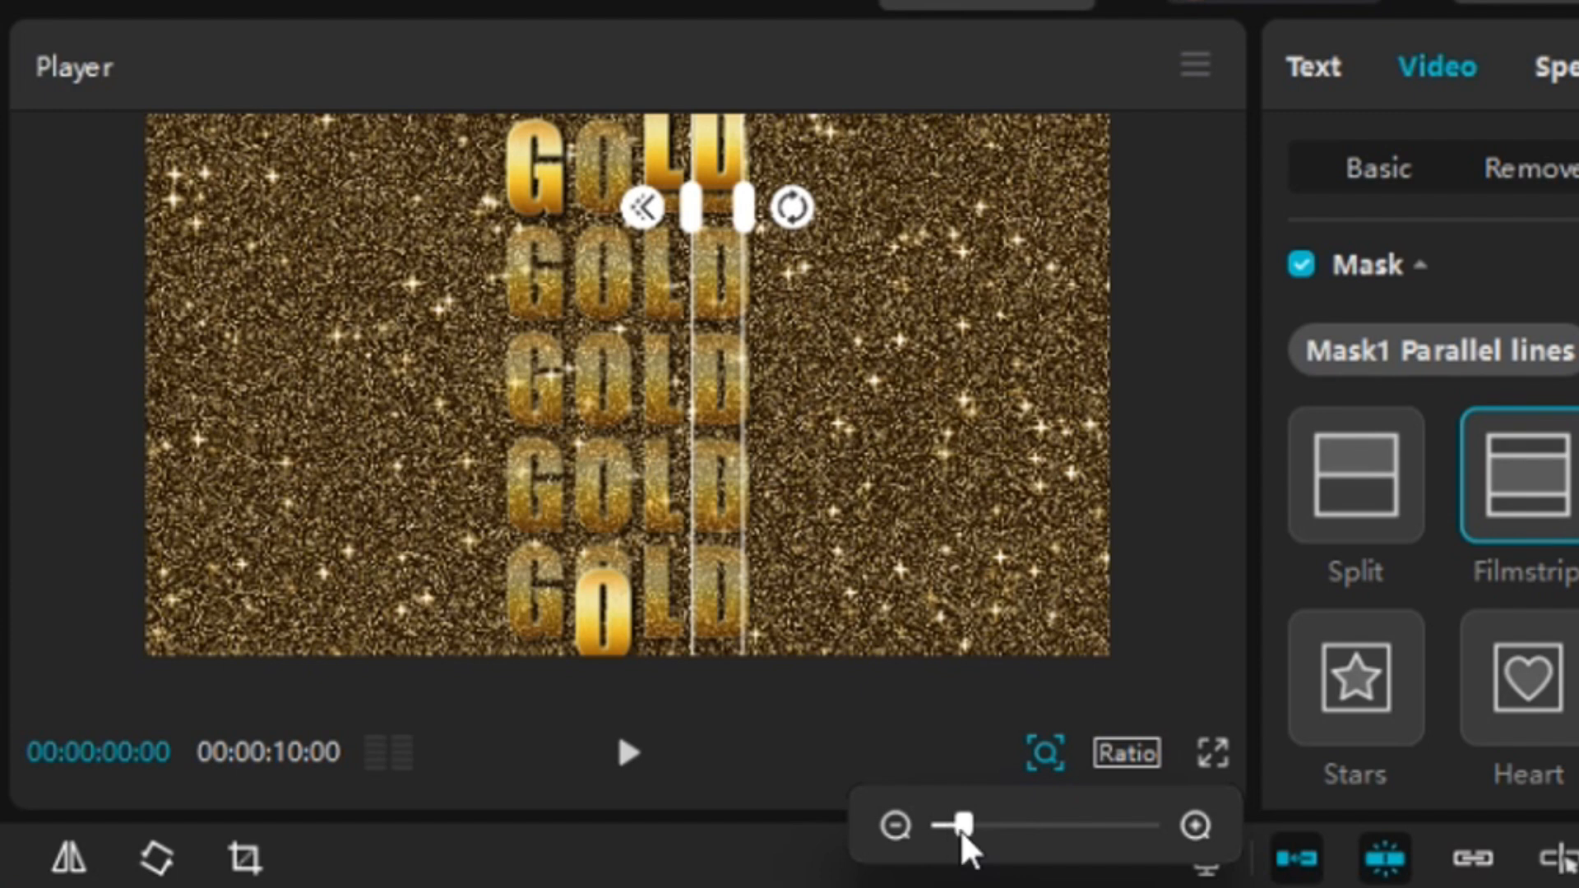
{"action": "left_click_drag", "start_coordinate": [965, 834], "coordinate": [1024, 859]}
{"action": "left_click_drag", "start_coordinate": [828, 483], "coordinate": [839, 494]}
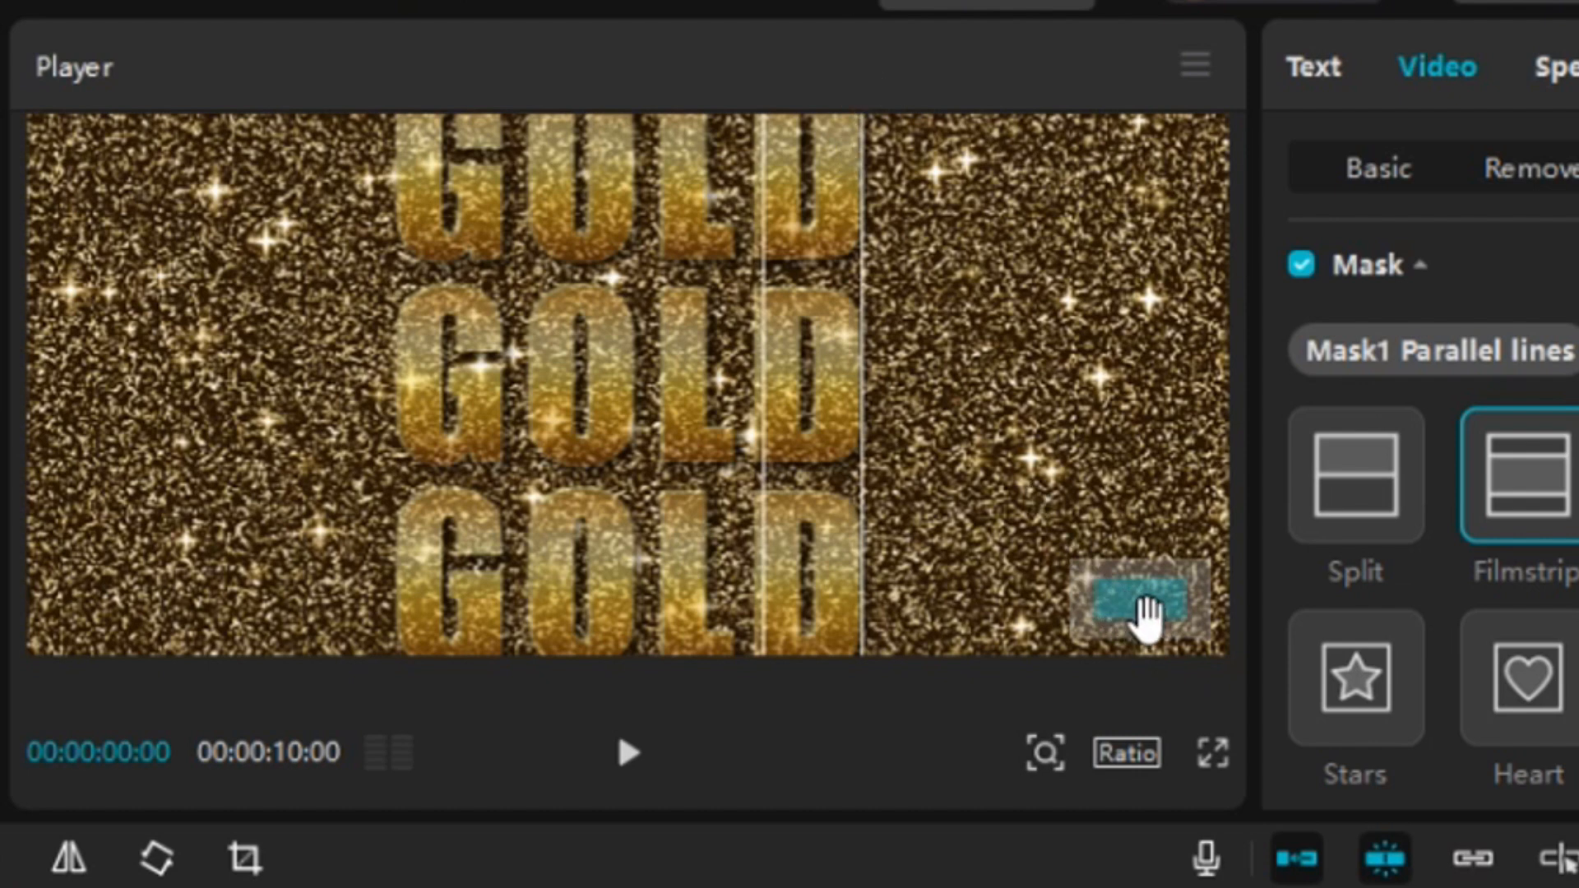
{"action": "left_click_drag", "start_coordinate": [1138, 611], "coordinate": [1136, 562]}
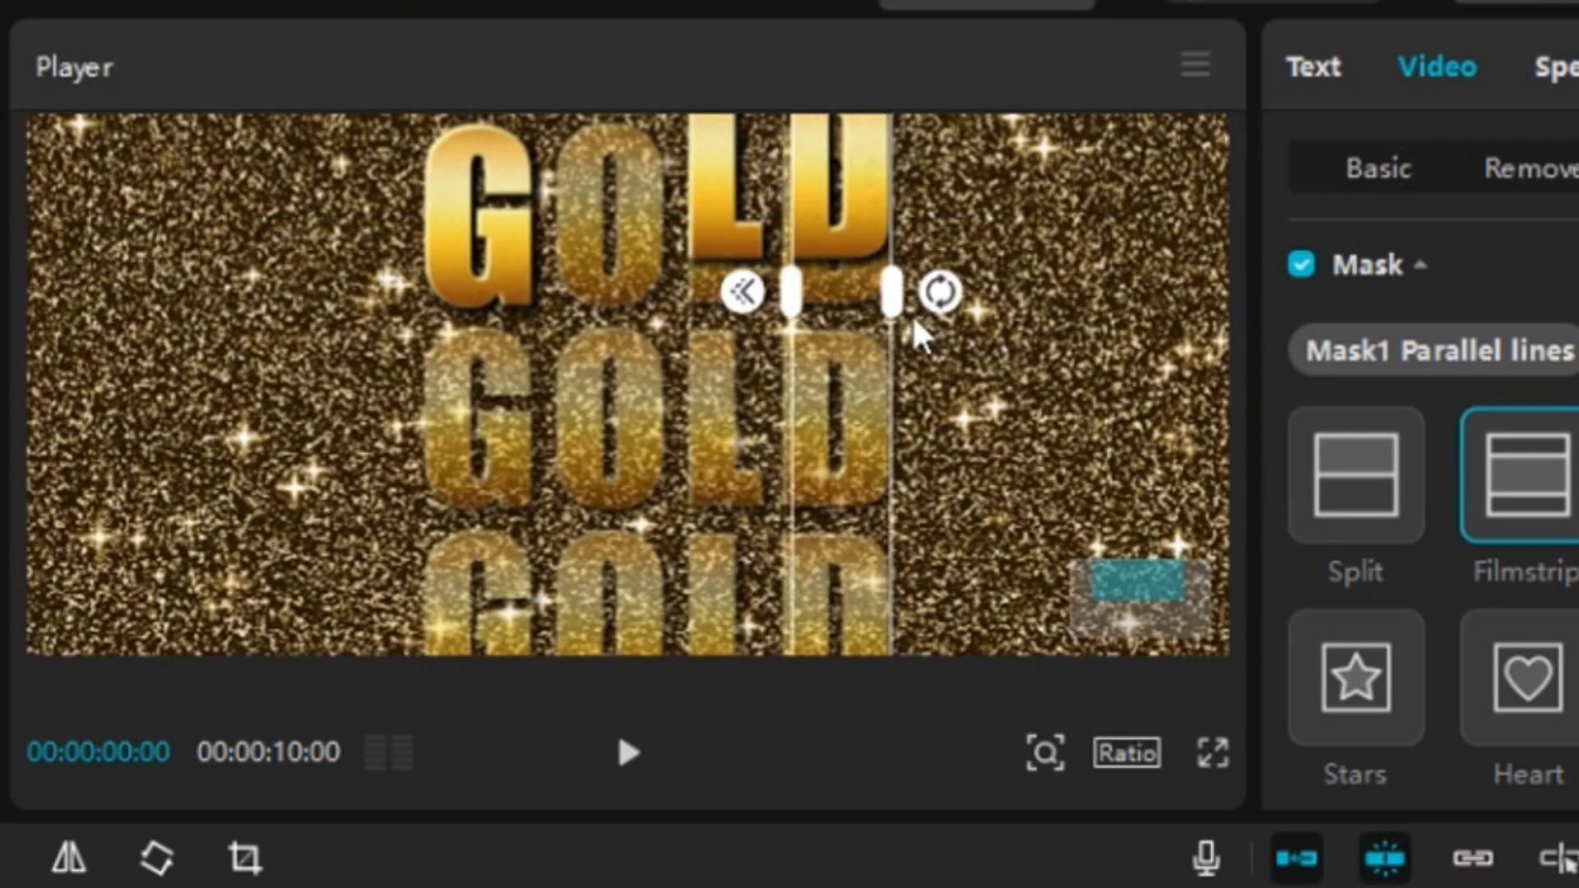
{"action": "left_click_drag", "start_coordinate": [895, 298], "coordinate": [917, 311]}
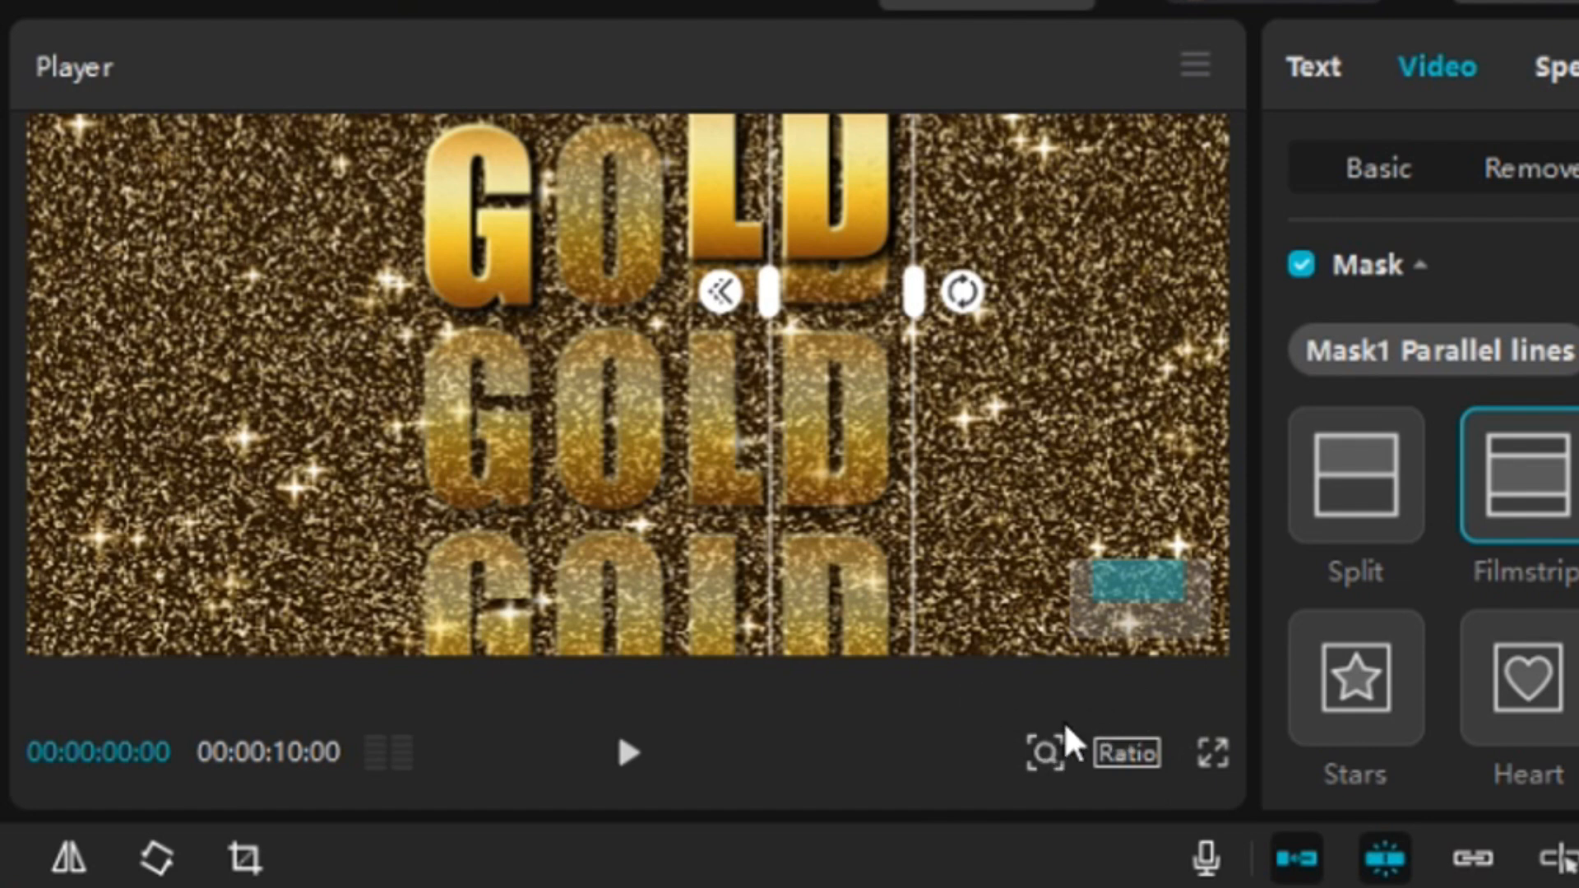
{"action": "left_click", "coordinate": [1046, 755]}
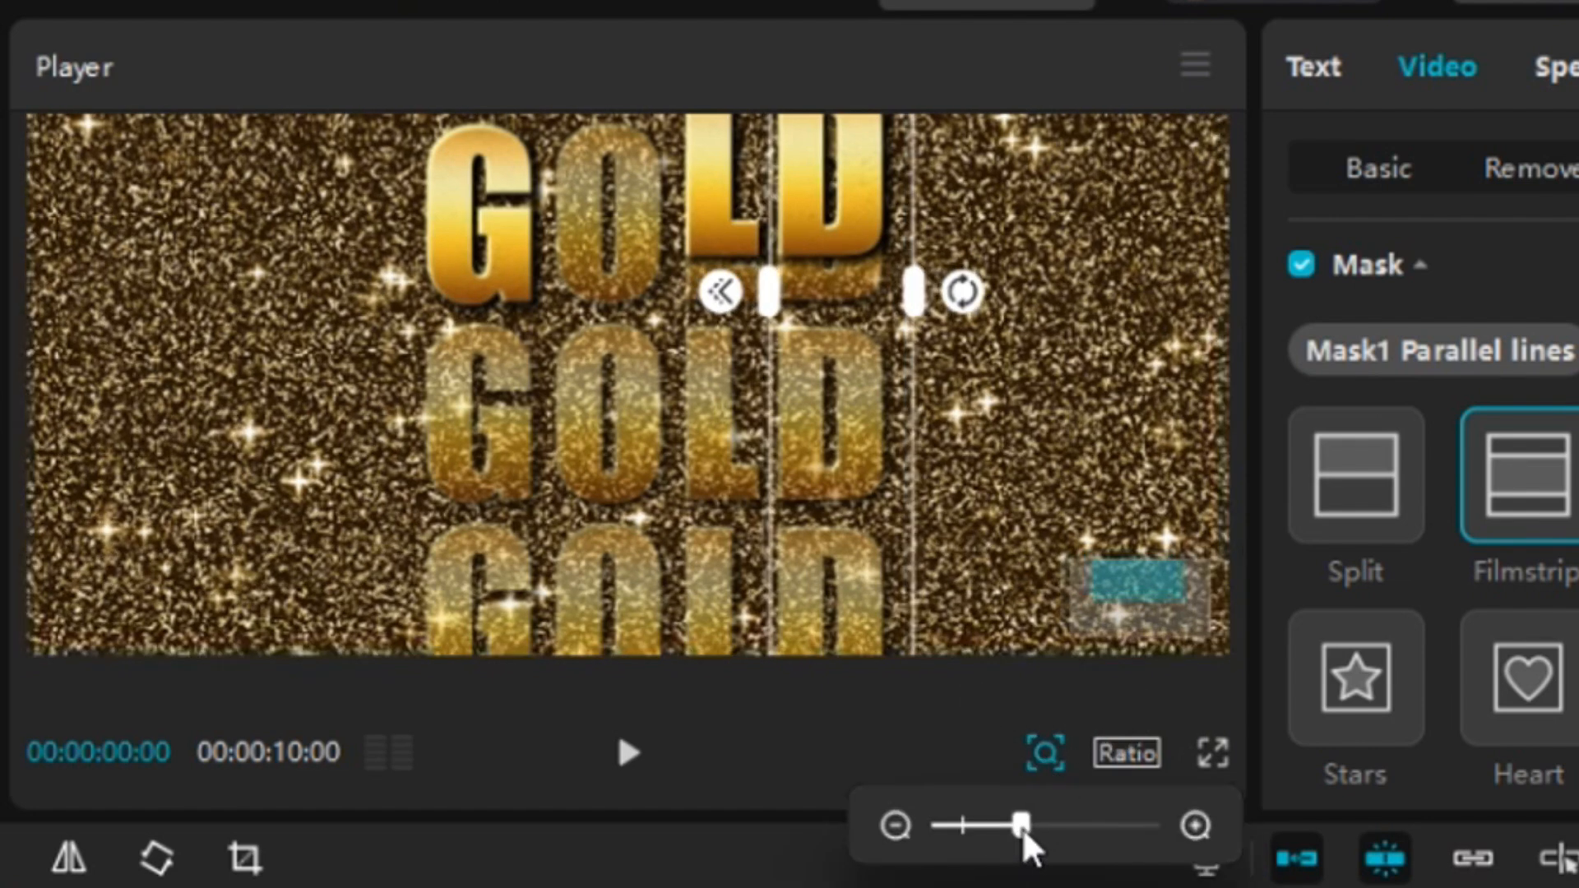
{"action": "left_click_drag", "start_coordinate": [1025, 831], "coordinate": [963, 829]}
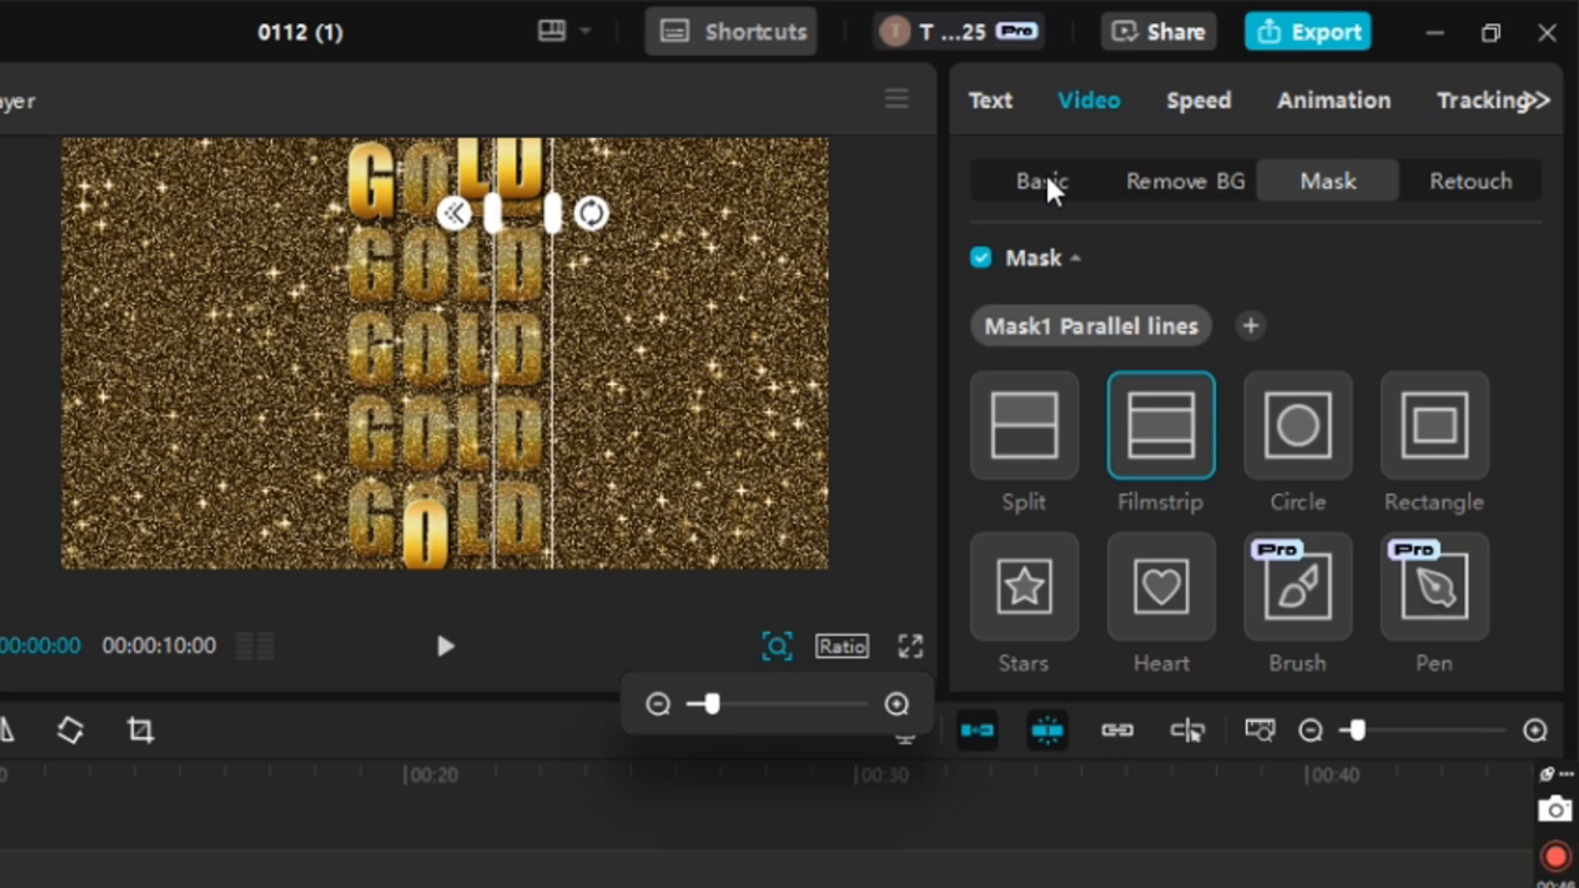
- Lower the D clip's starting position until only its first letter shows in the bottom row, play back the animation, and return to the start
{"action": "left_click", "coordinate": [1228, 121]}
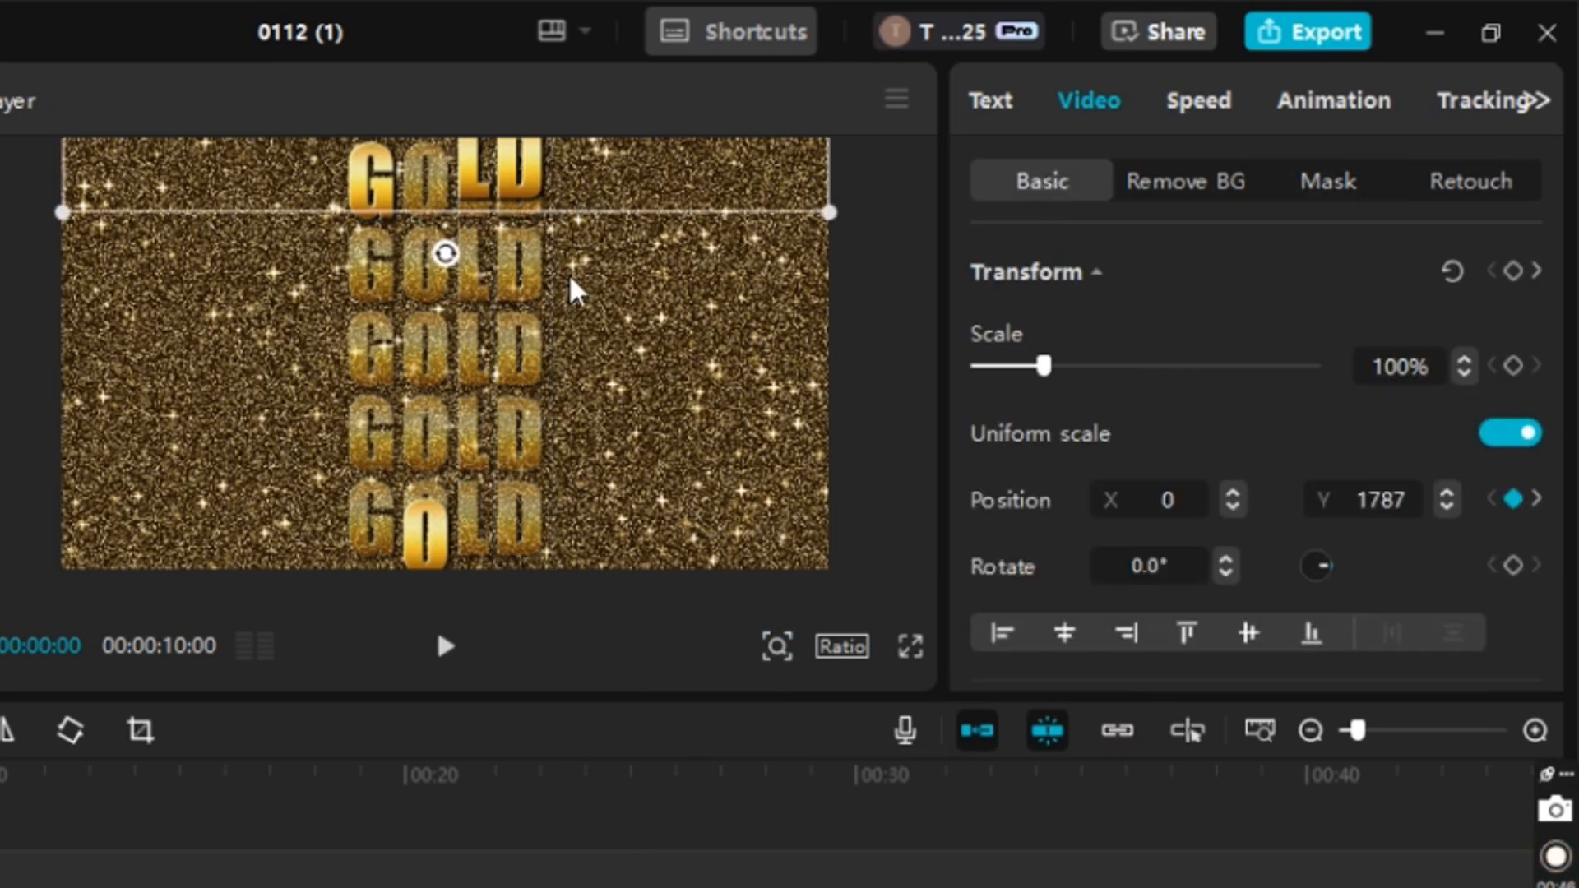
{"action": "left_click_drag", "start_coordinate": [539, 185], "coordinate": [530, 616]}
{"action": "left_click_drag", "start_coordinate": [436, 98], "coordinate": [521, 546]}
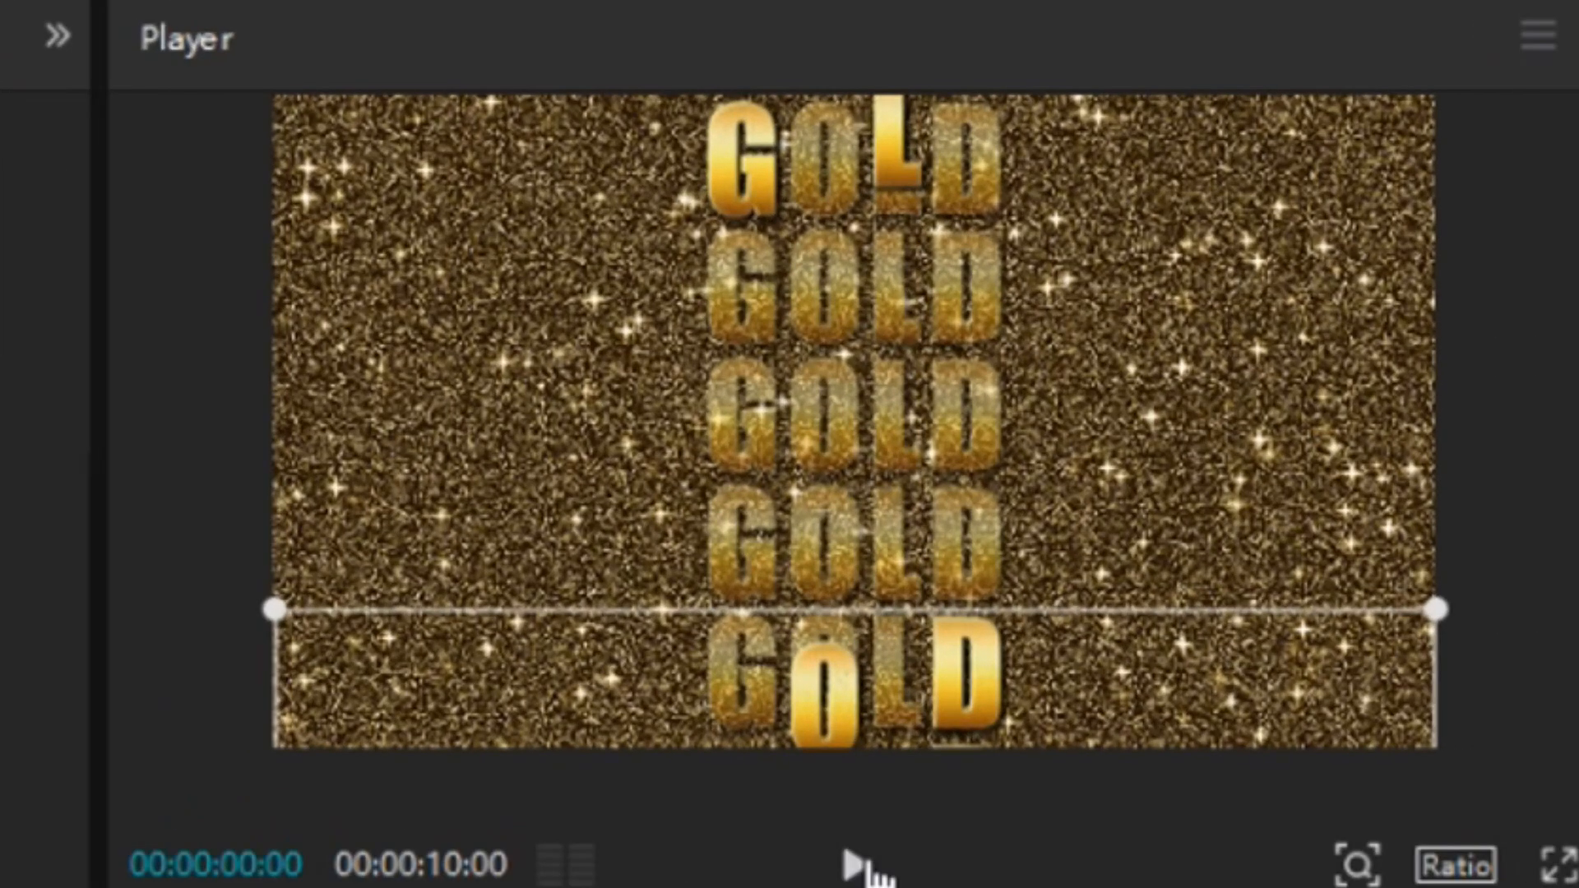
{"action": "left_click", "coordinate": [831, 425]}
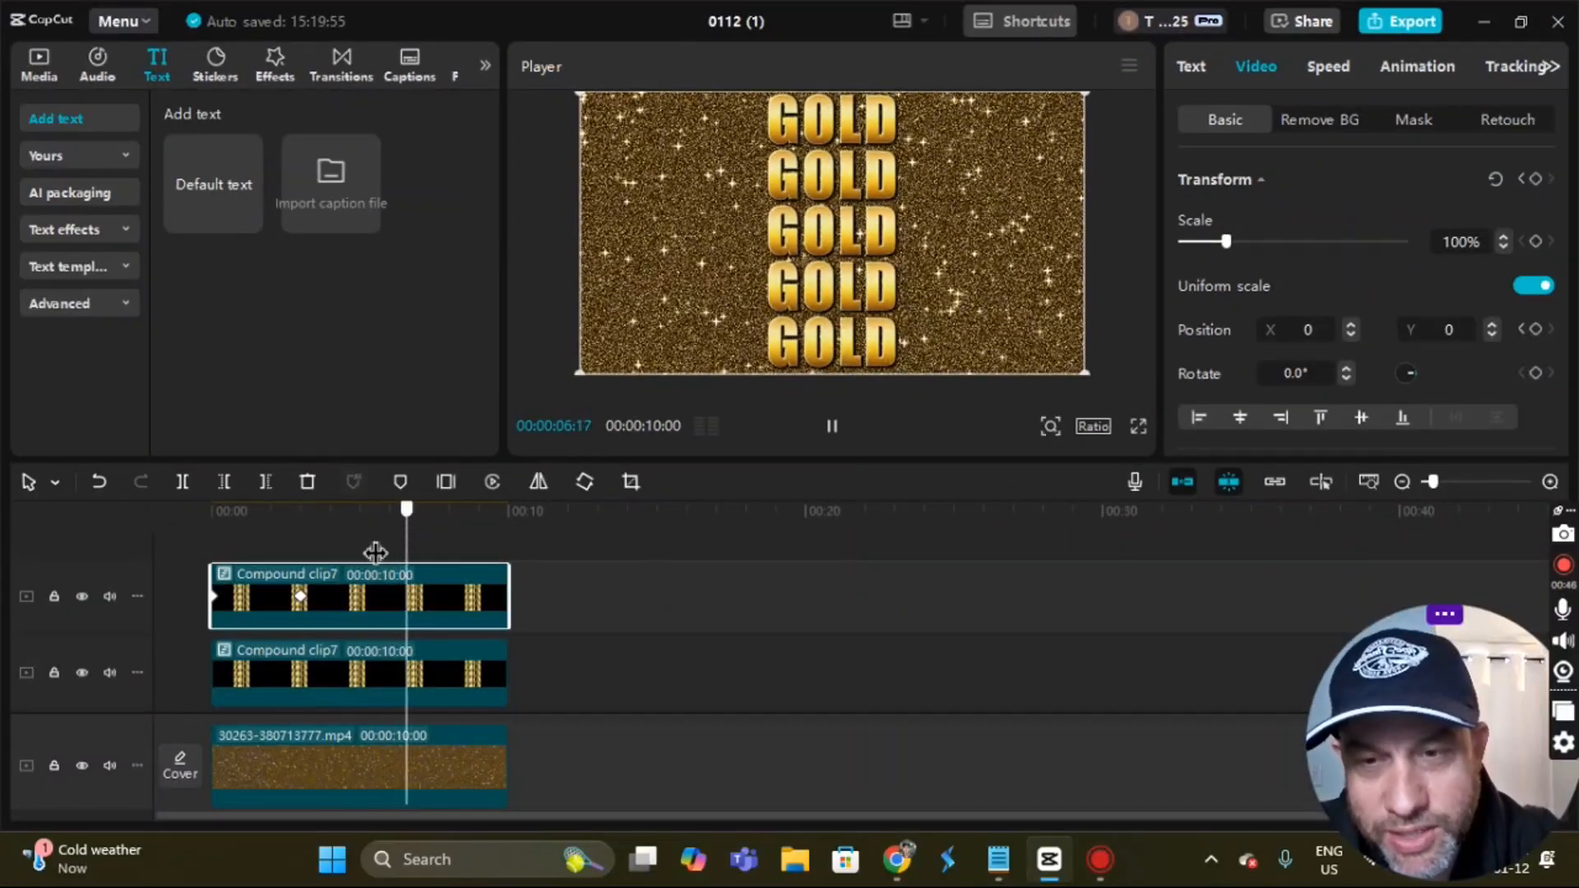
{"action": "left_click_drag", "start_coordinate": [376, 552], "coordinate": [181, 521]}
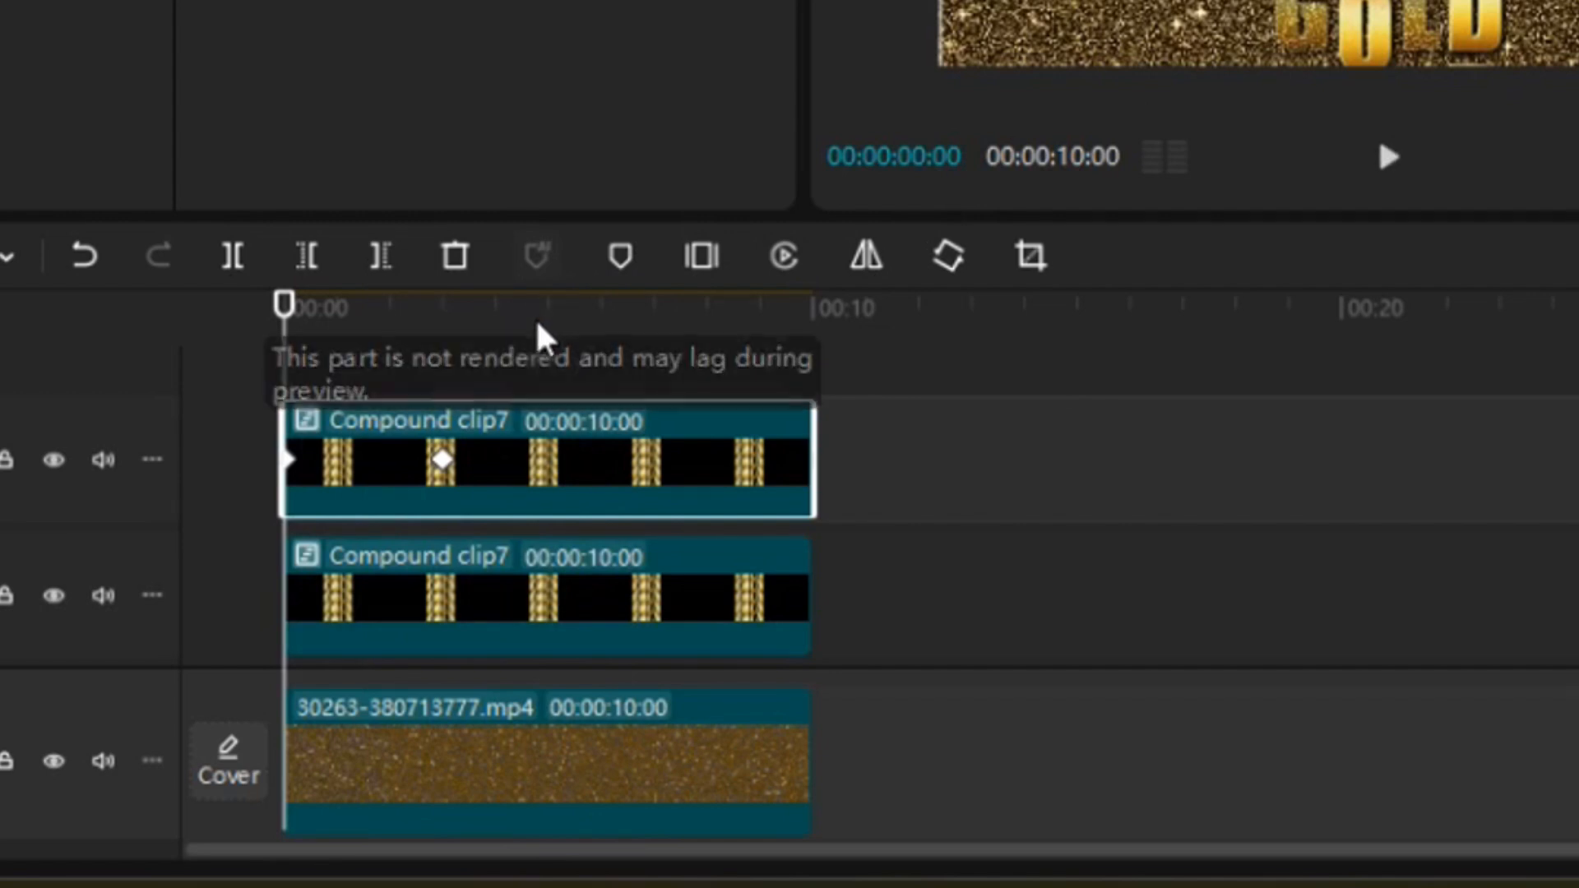
- Apply the Cubic Out preset curve to the D clip's end keyframe at 3 seconds
{"action": "scroll", "coordinate": [971, 610], "scroll_direction": "down", "scroll_amount": 4}
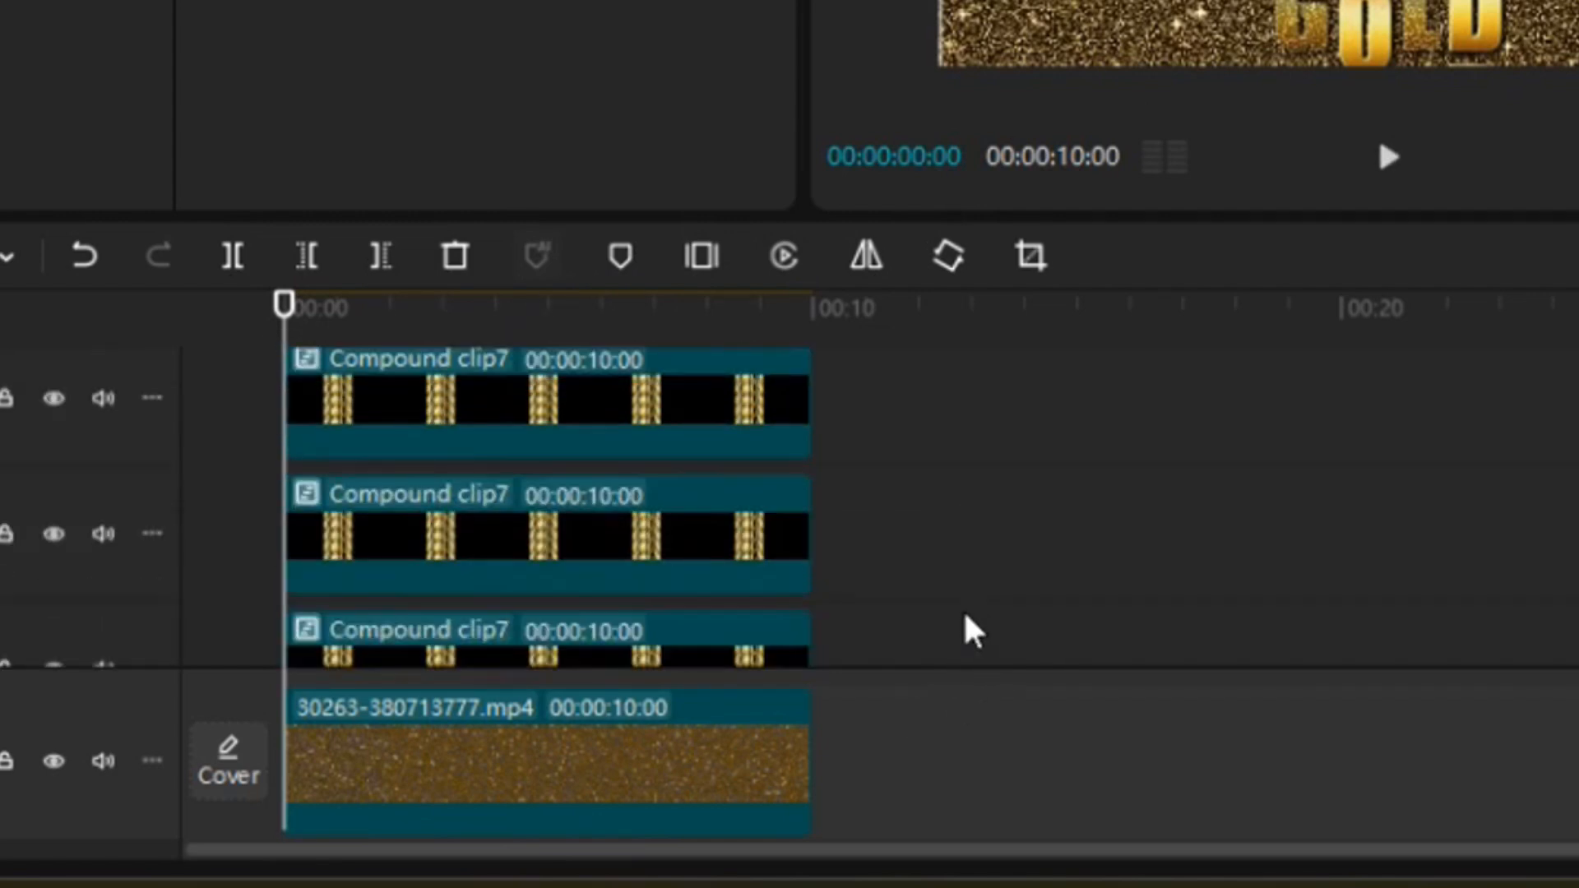
{"action": "scroll", "coordinate": [960, 620], "scroll_direction": "down", "scroll_amount": 3}
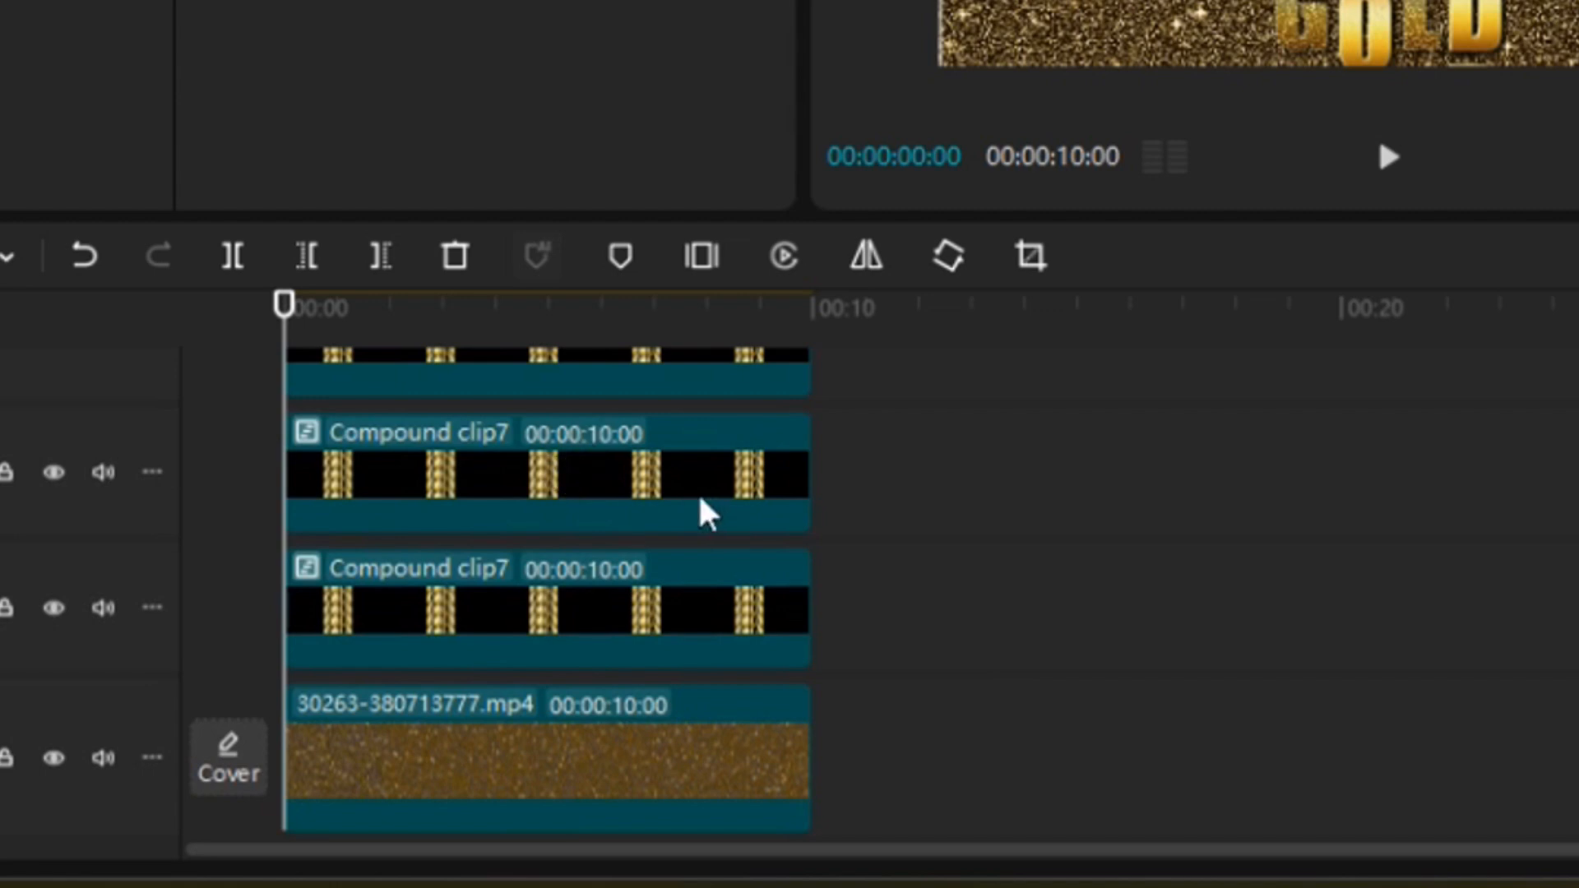
{"action": "left_click", "coordinate": [620, 480]}
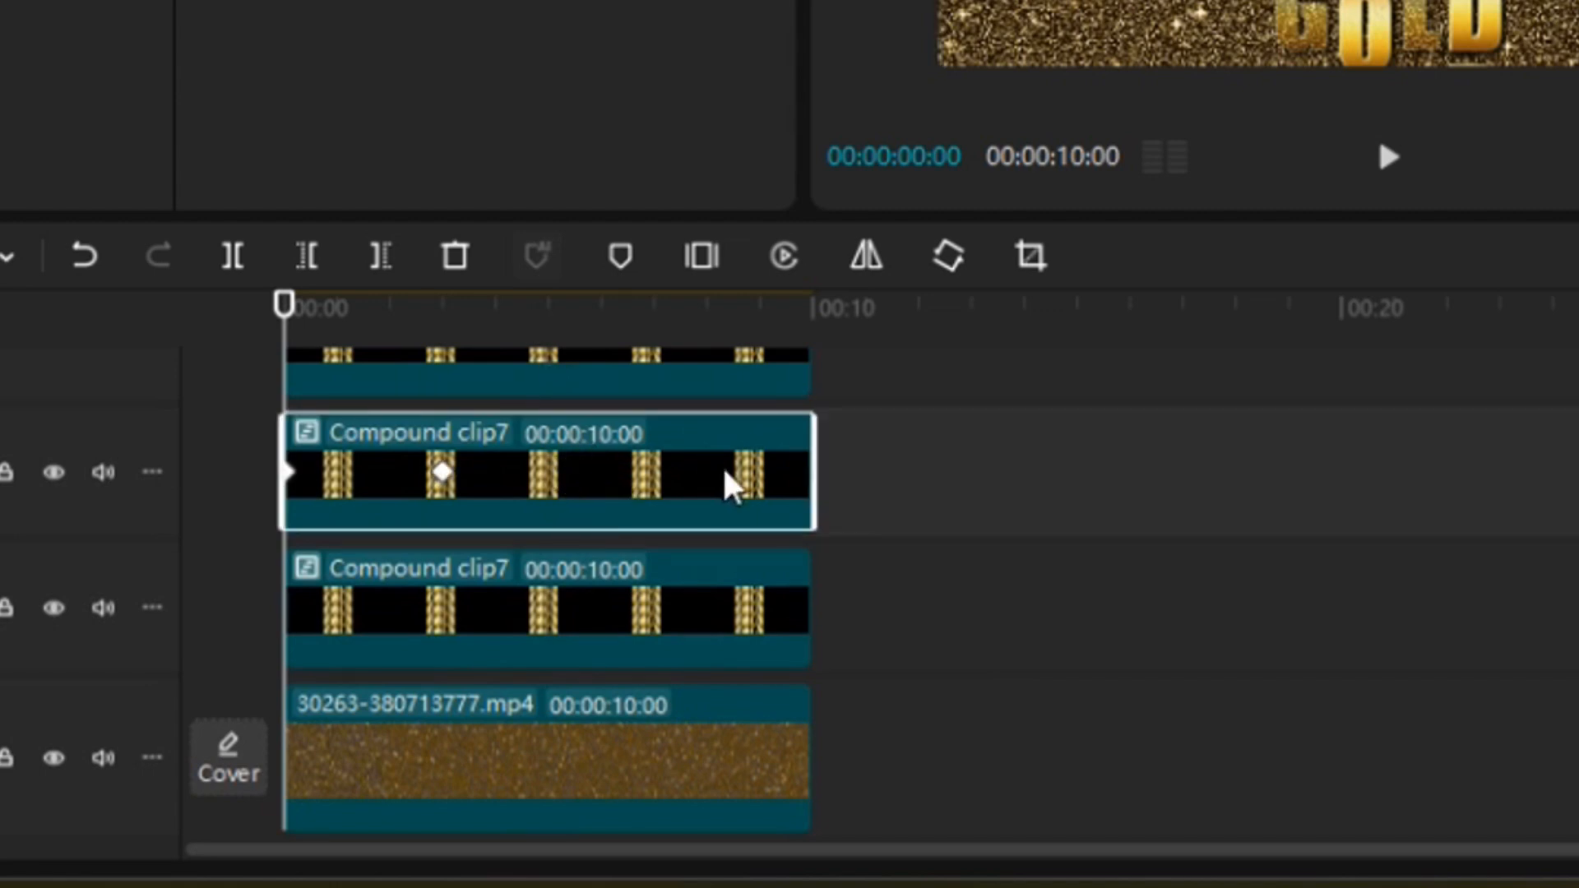
{"action": "scroll", "coordinate": [726, 481], "scroll_direction": "up", "scroll_amount": 2}
{"action": "scroll", "coordinate": [654, 518], "scroll_direction": "down", "scroll_amount": 1}
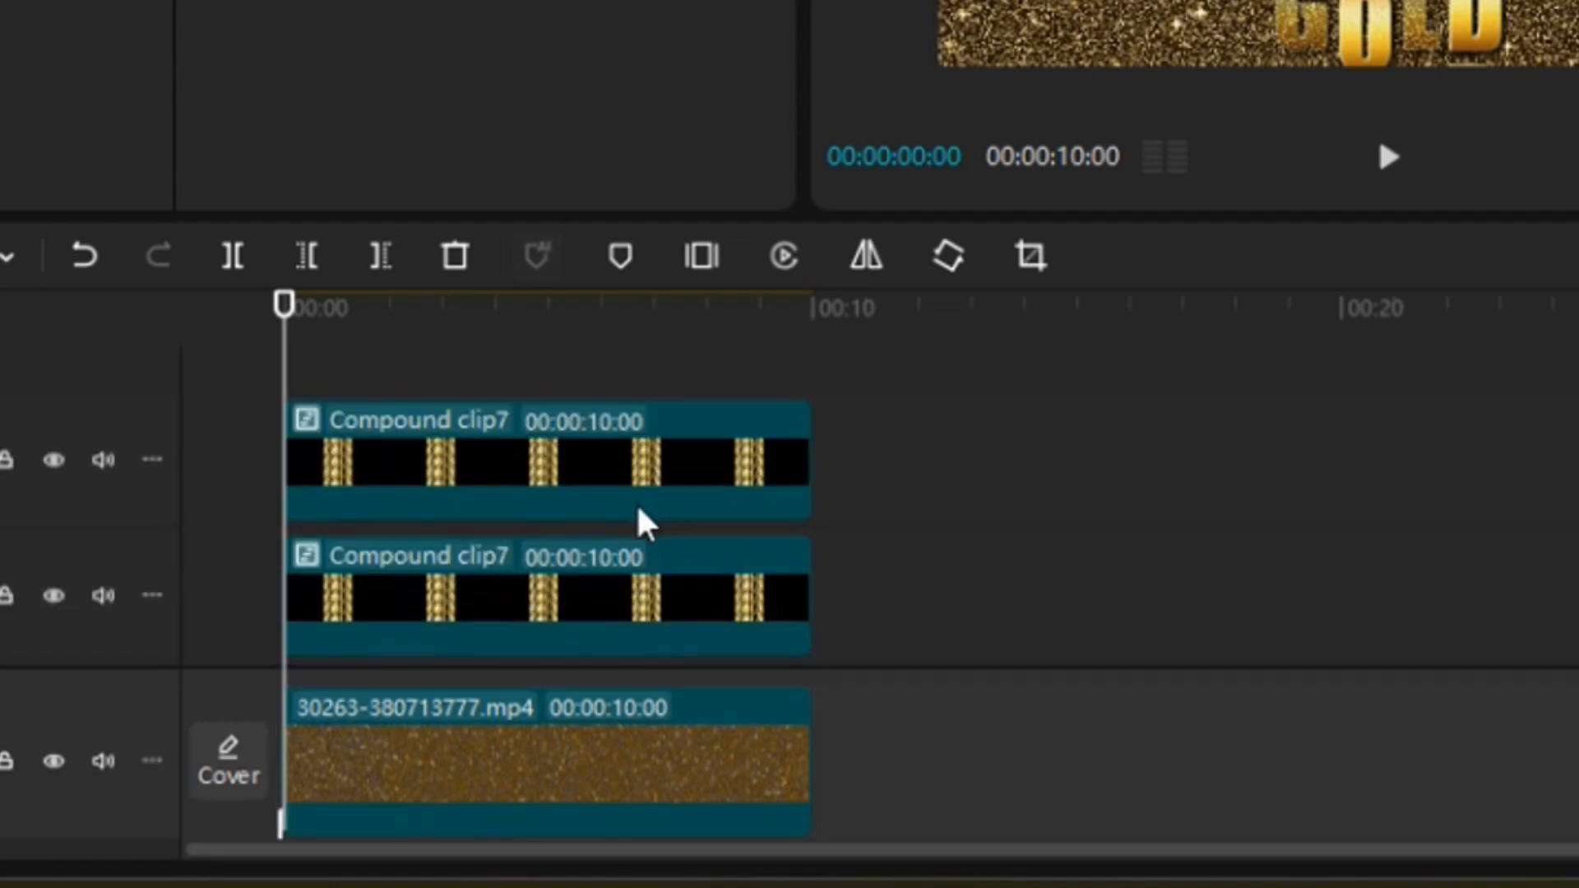
{"action": "left_click", "coordinate": [555, 460]}
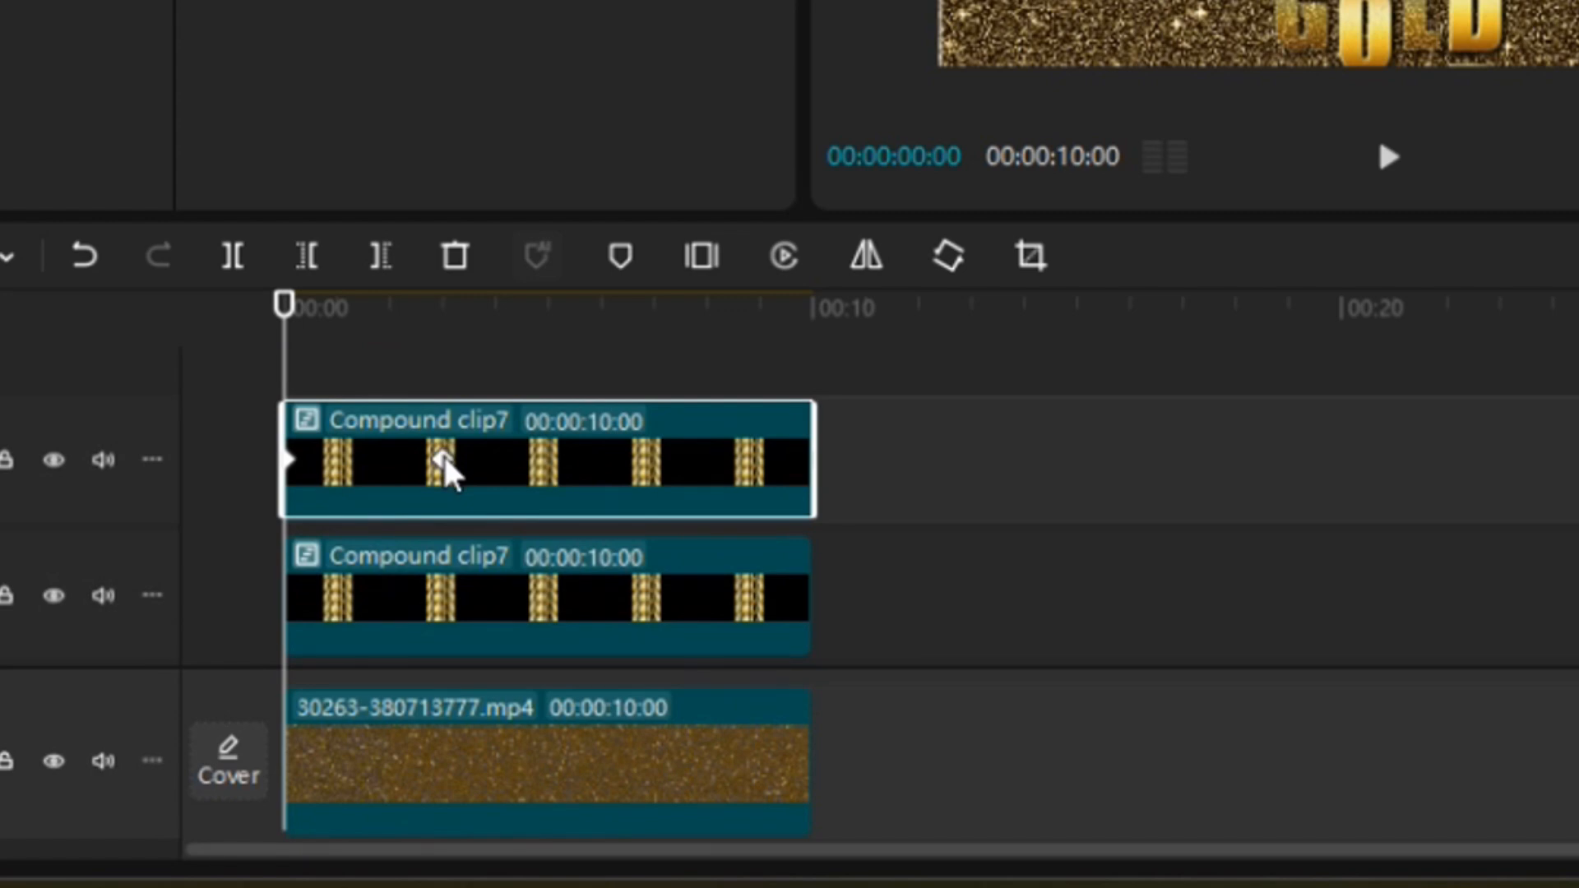
{"action": "left_click", "coordinate": [442, 458]}
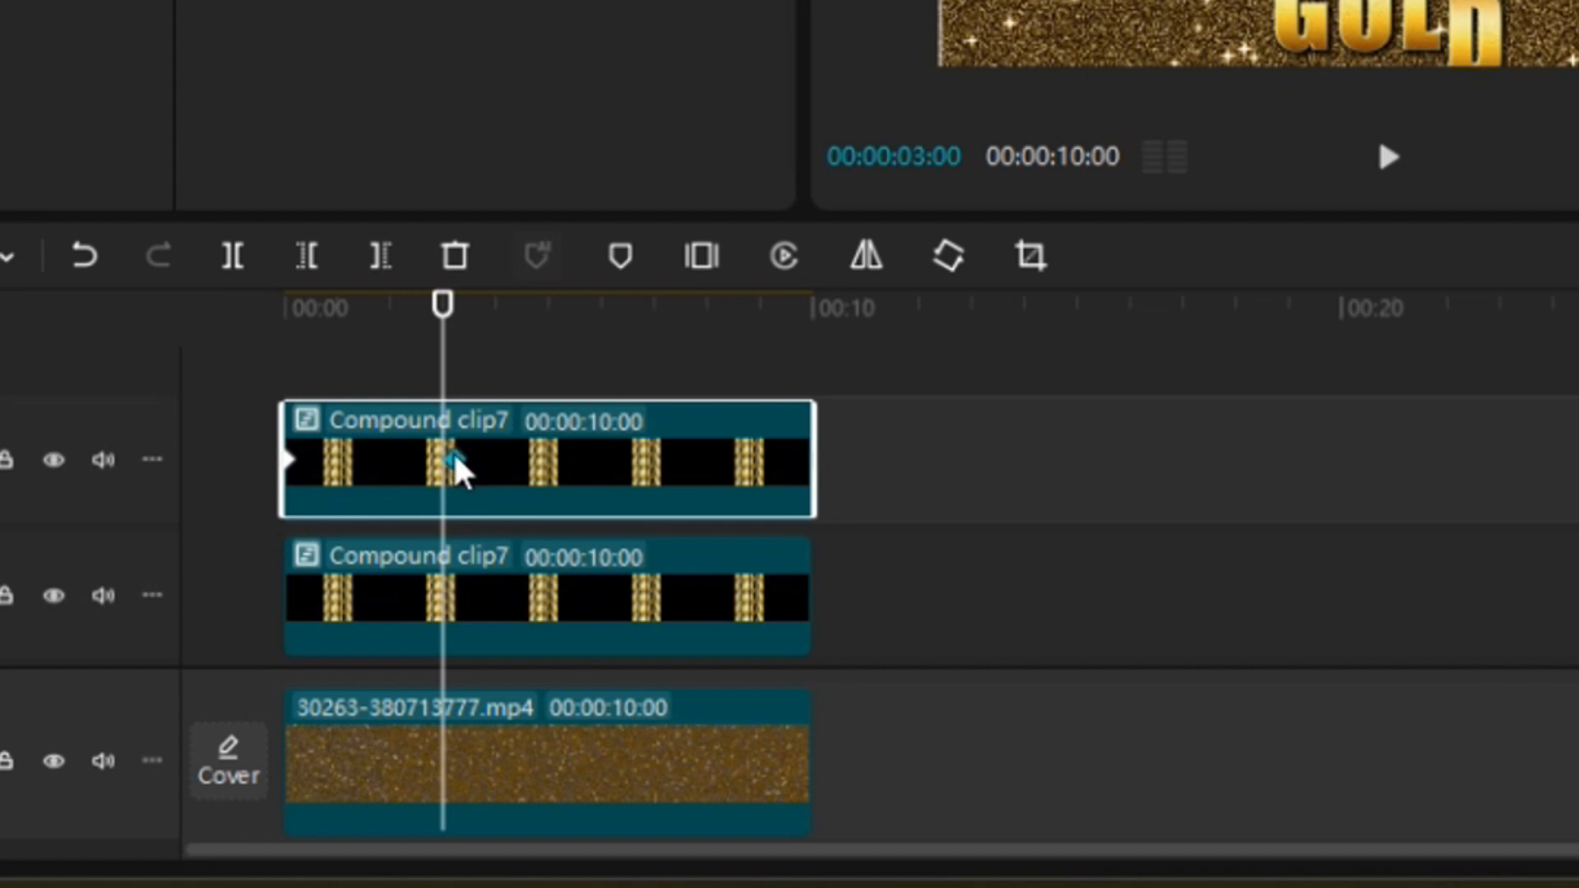
{"action": "right_click", "coordinate": [453, 461]}
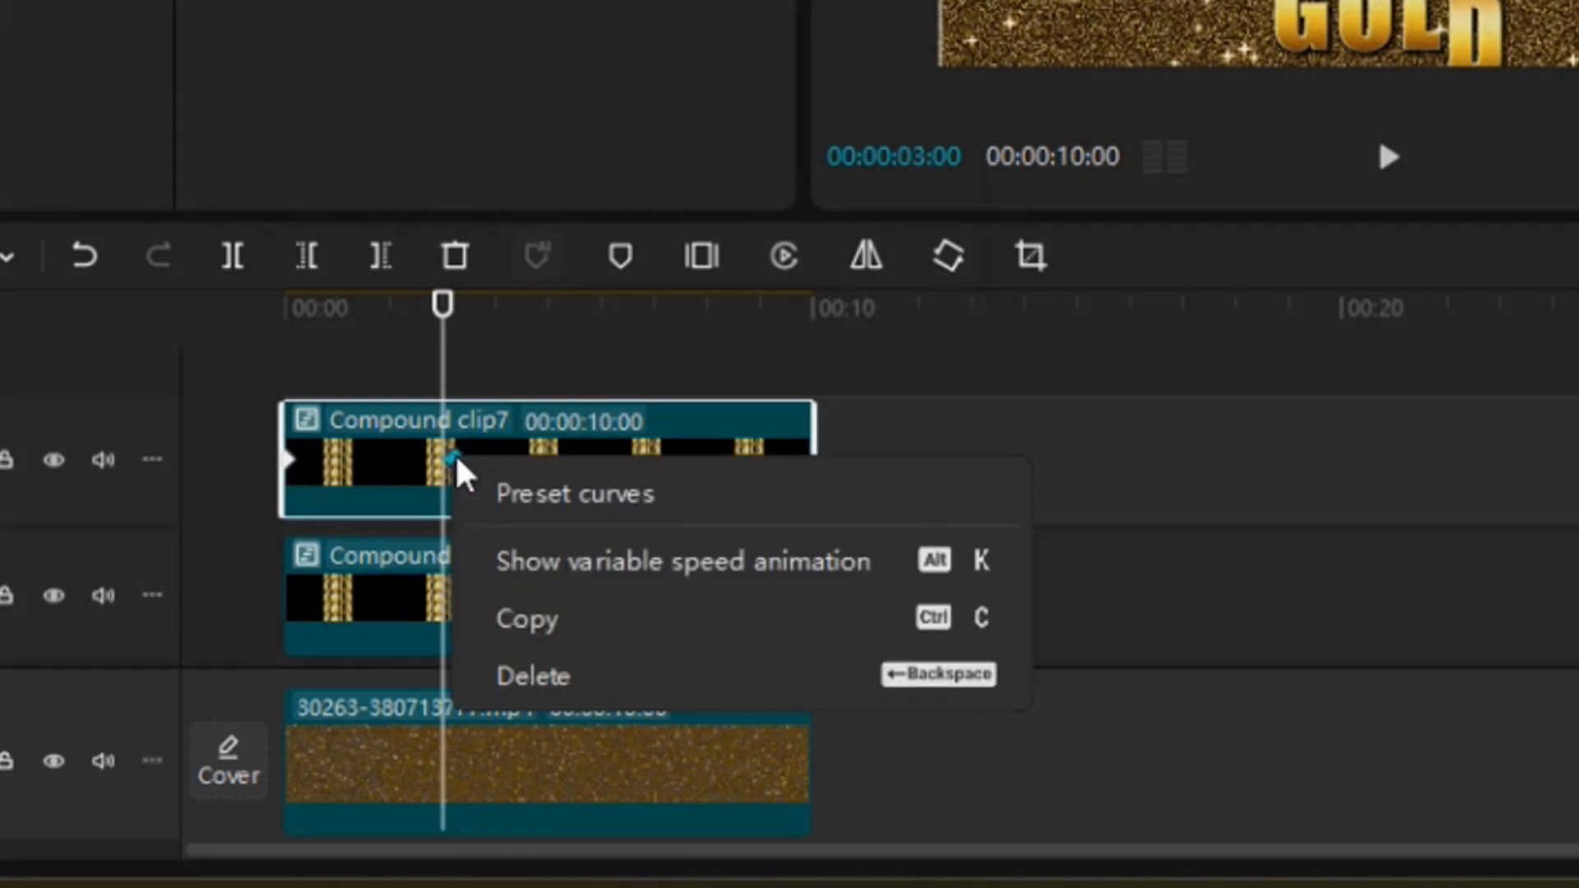
{"action": "left_click", "coordinate": [539, 496]}
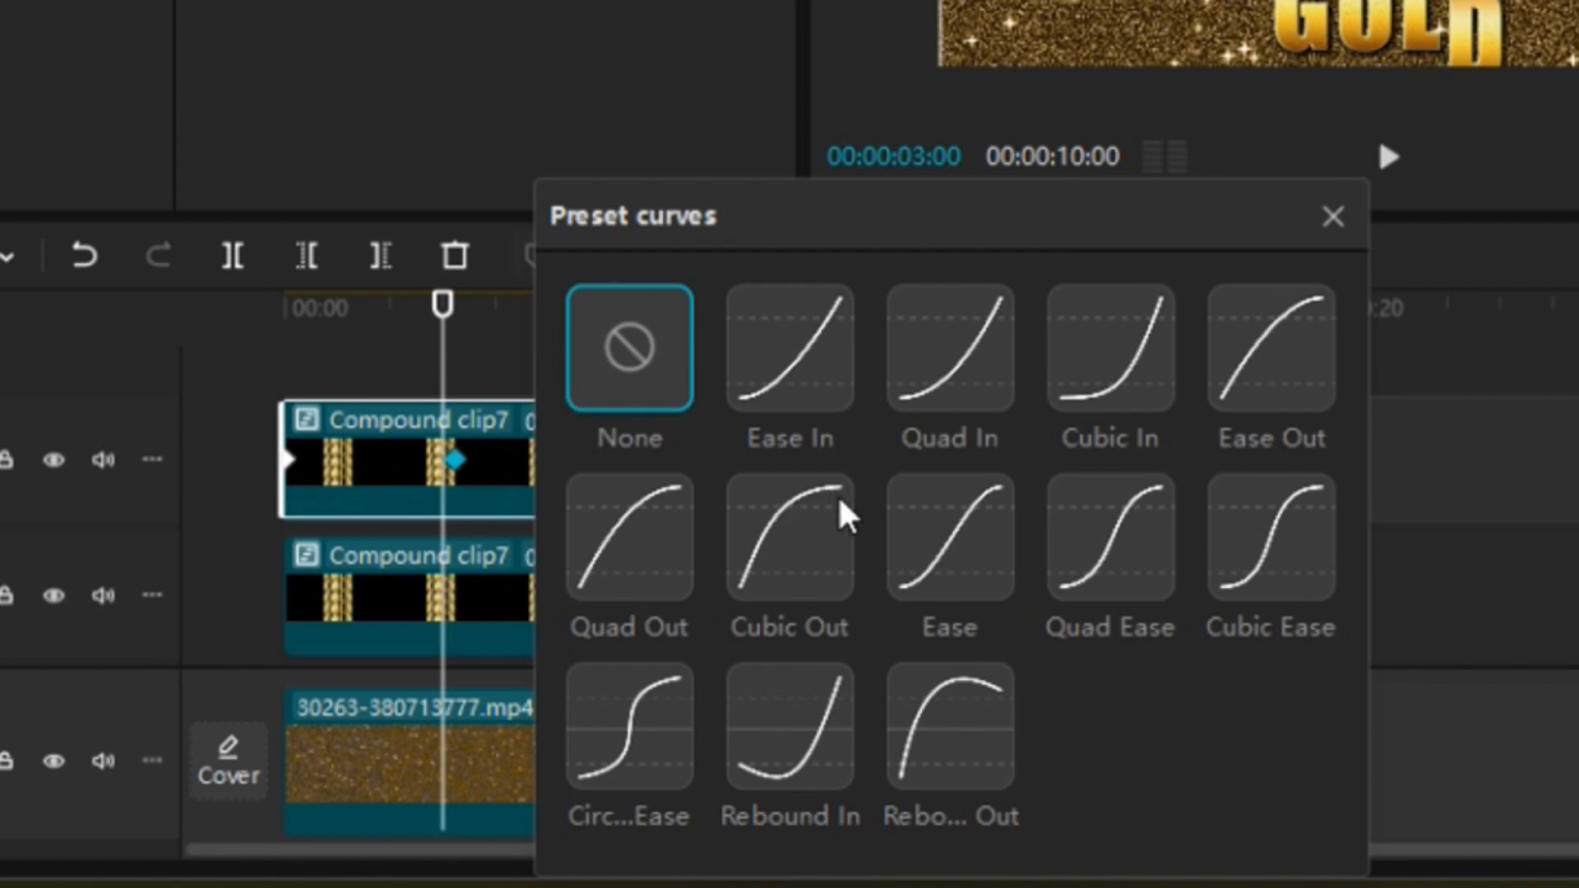
{"action": "left_click", "coordinate": [770, 520]}
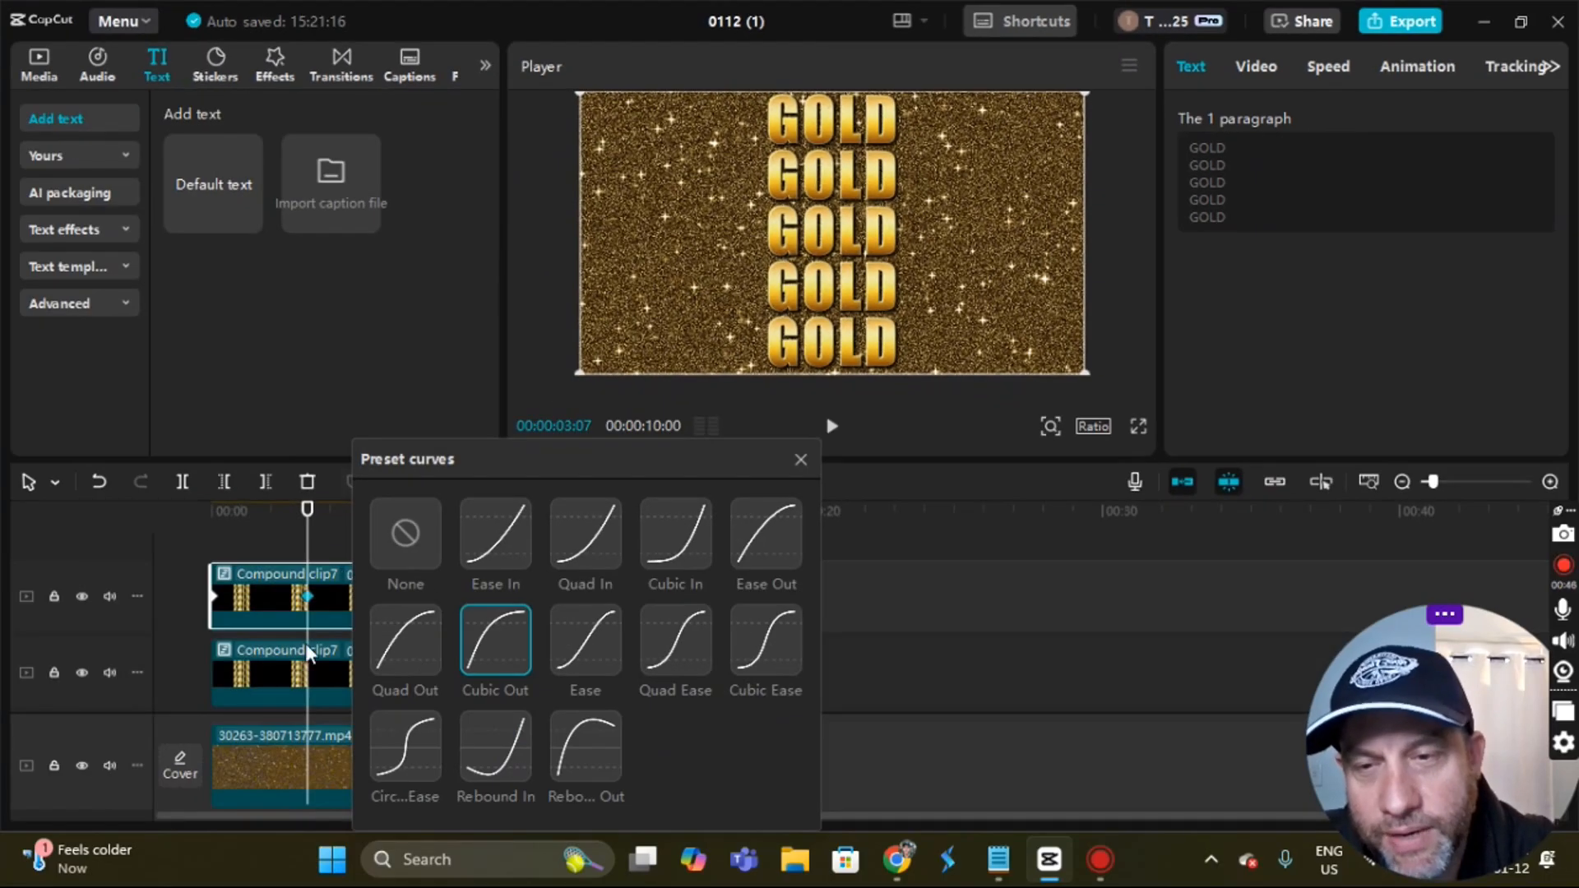
{"action": "left_click", "coordinate": [501, 638]}
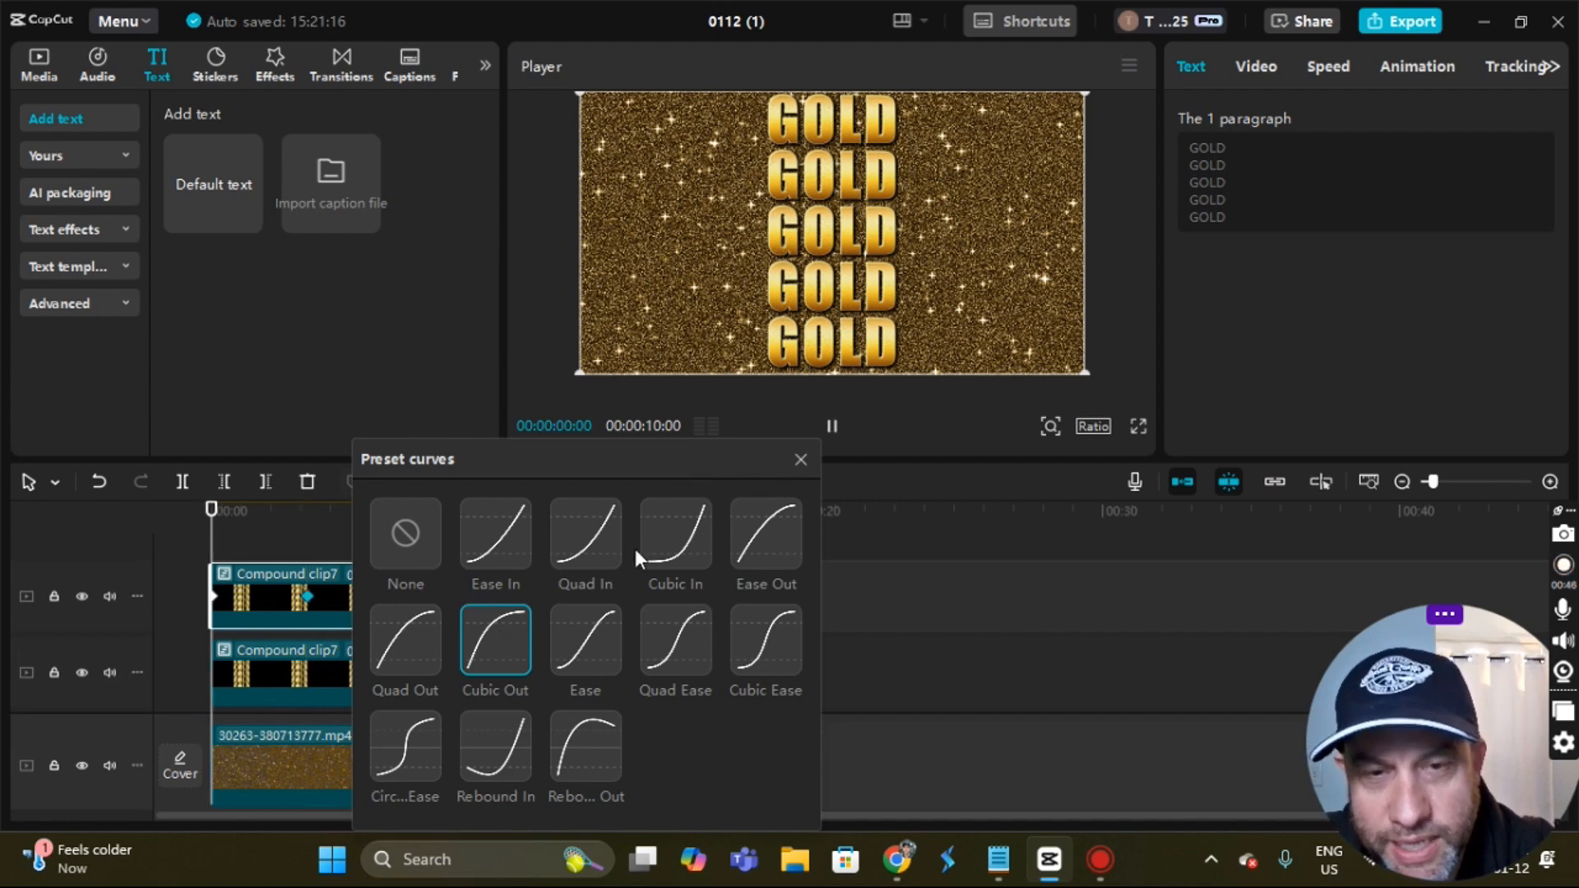
- Move the L clip's end keyframe slightly earlier, to 00:00:02:23, and apply the Cubic Out preset curve to it
{"action": "left_click", "coordinate": [799, 463]}
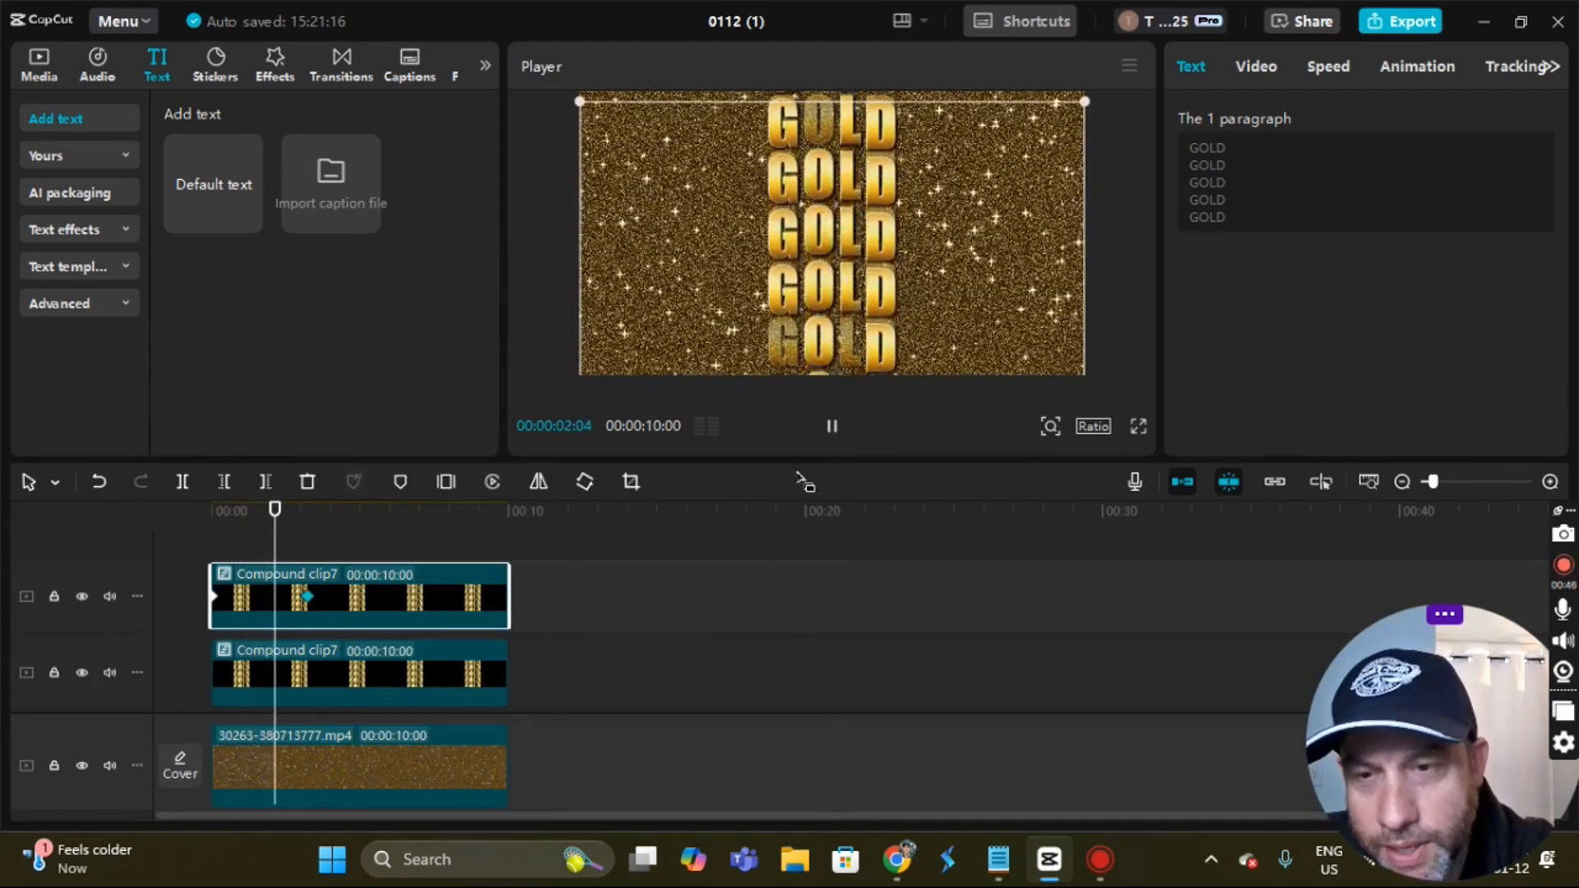
{"action": "left_click", "coordinate": [357, 695]}
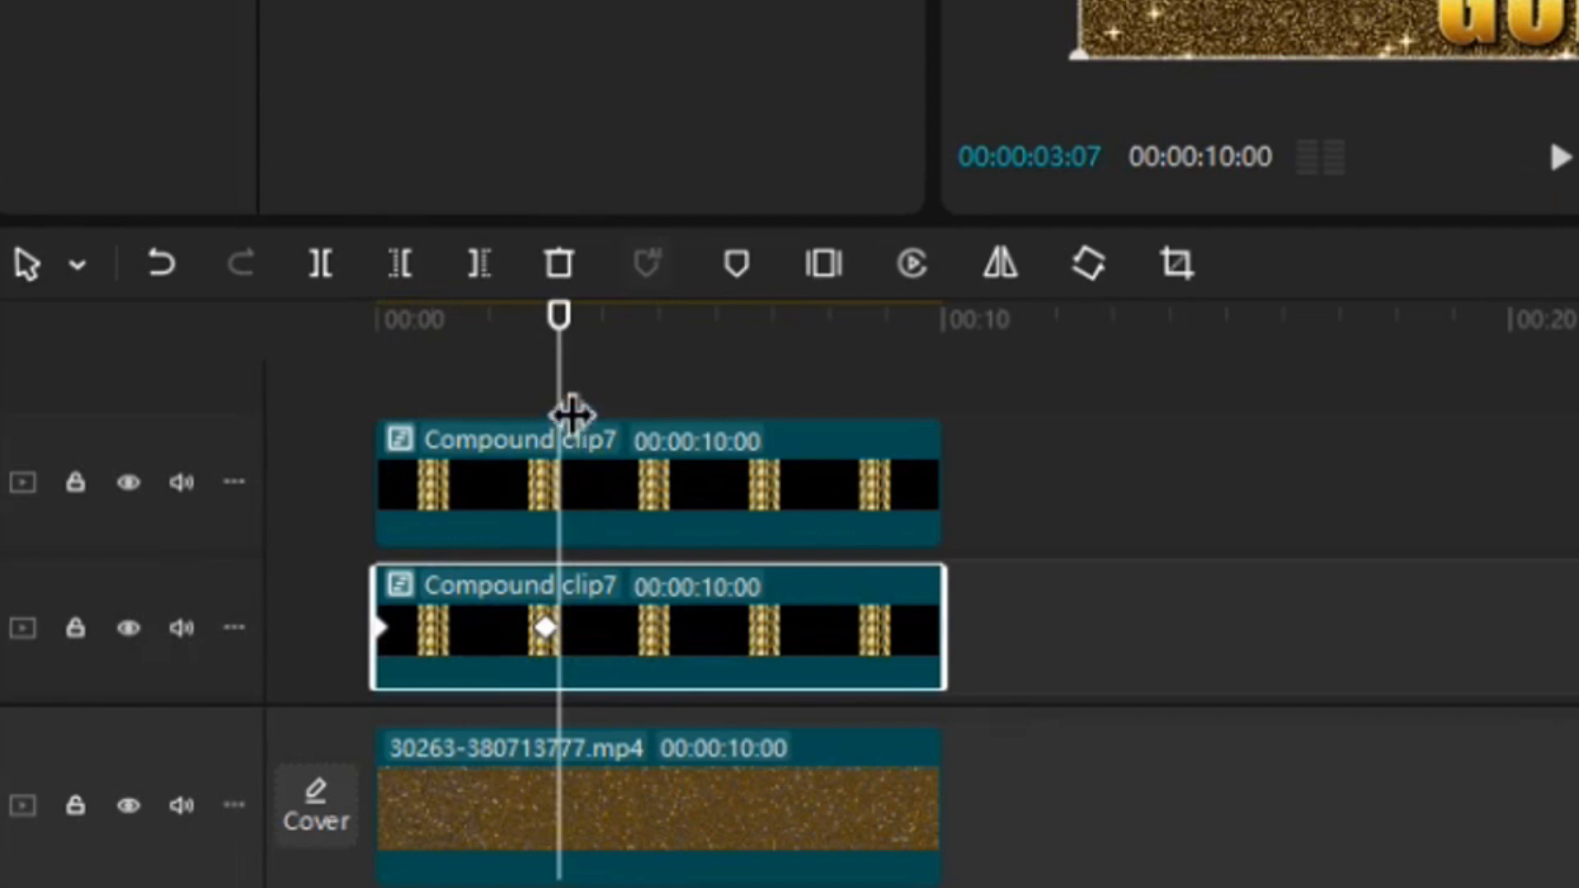
{"action": "left_click_drag", "start_coordinate": [572, 414], "coordinate": [540, 412]}
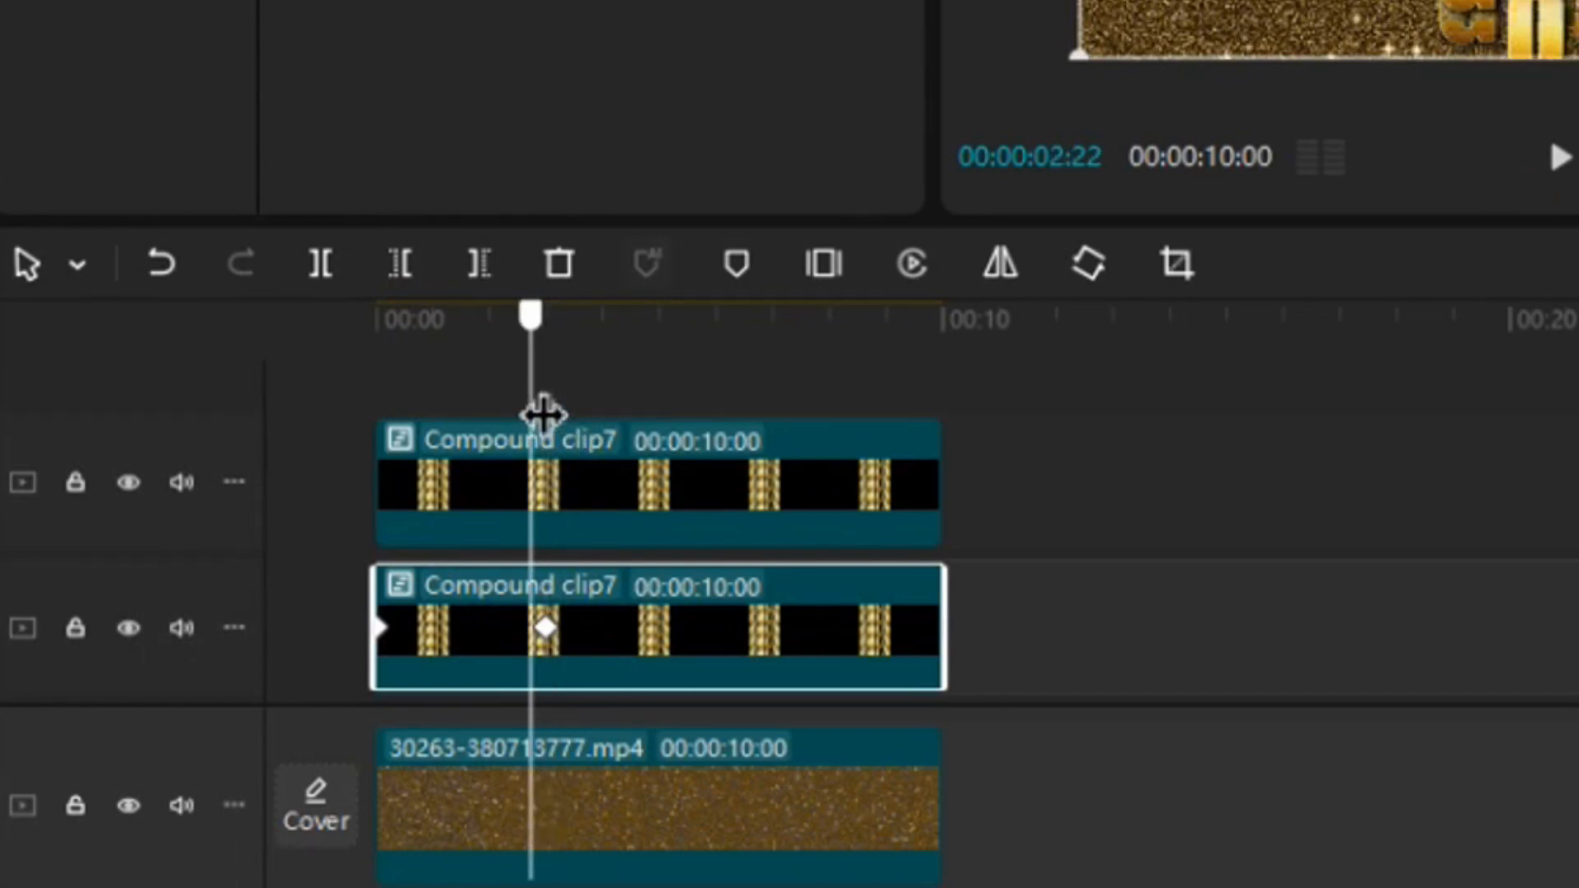
{"action": "left_click", "coordinate": [543, 628]}
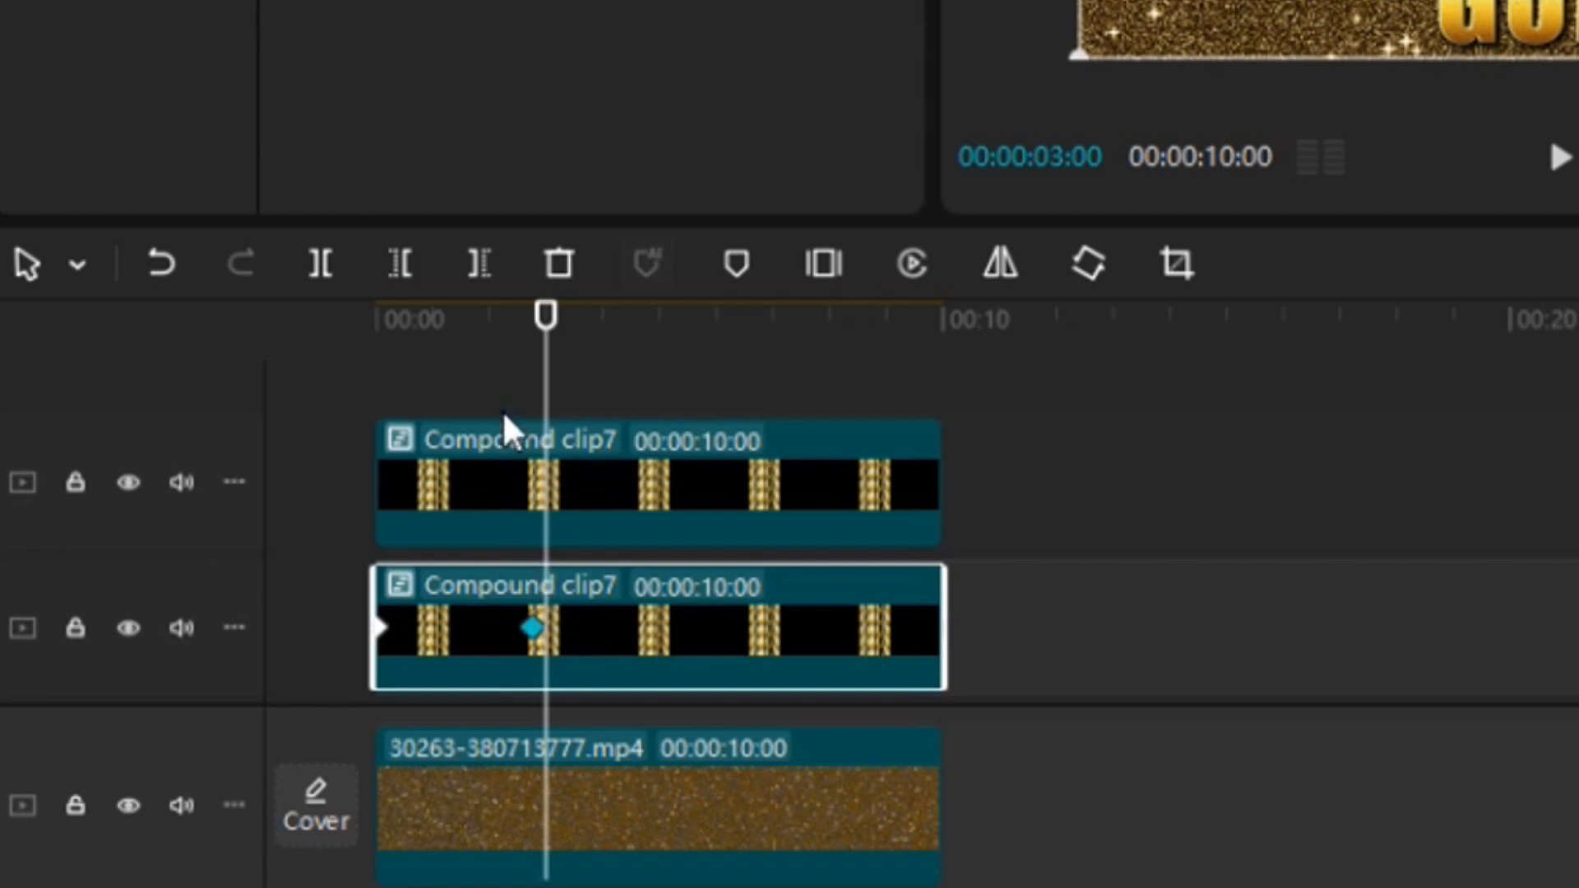
{"action": "left_click_drag", "start_coordinate": [561, 413], "coordinate": [550, 416]}
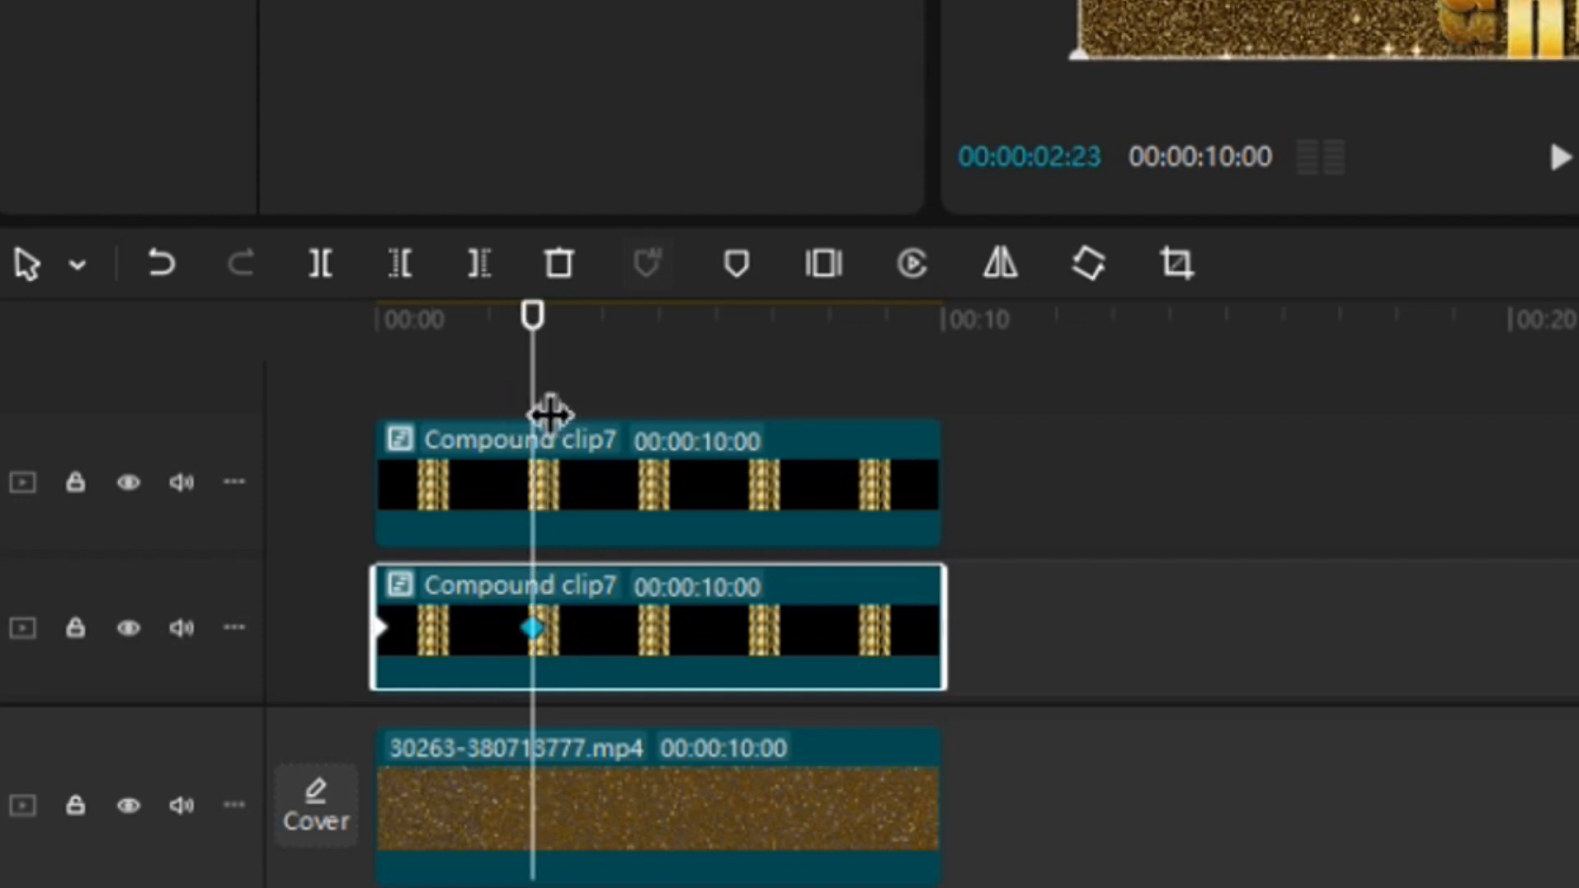
{"action": "right_click", "coordinate": [531, 621]}
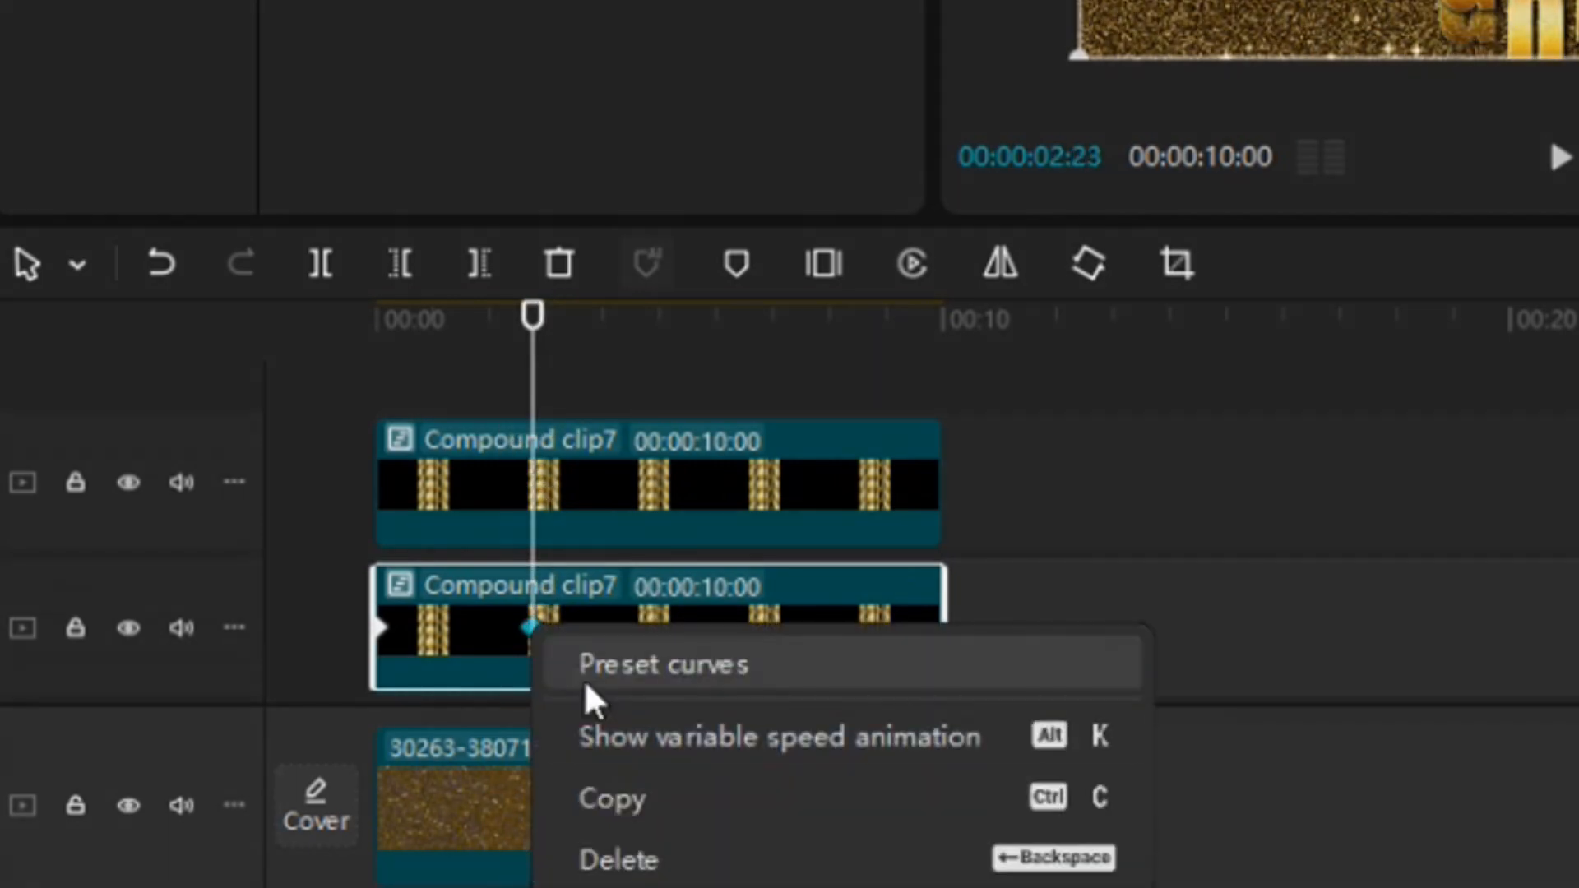
{"action": "left_click", "coordinate": [611, 669]}
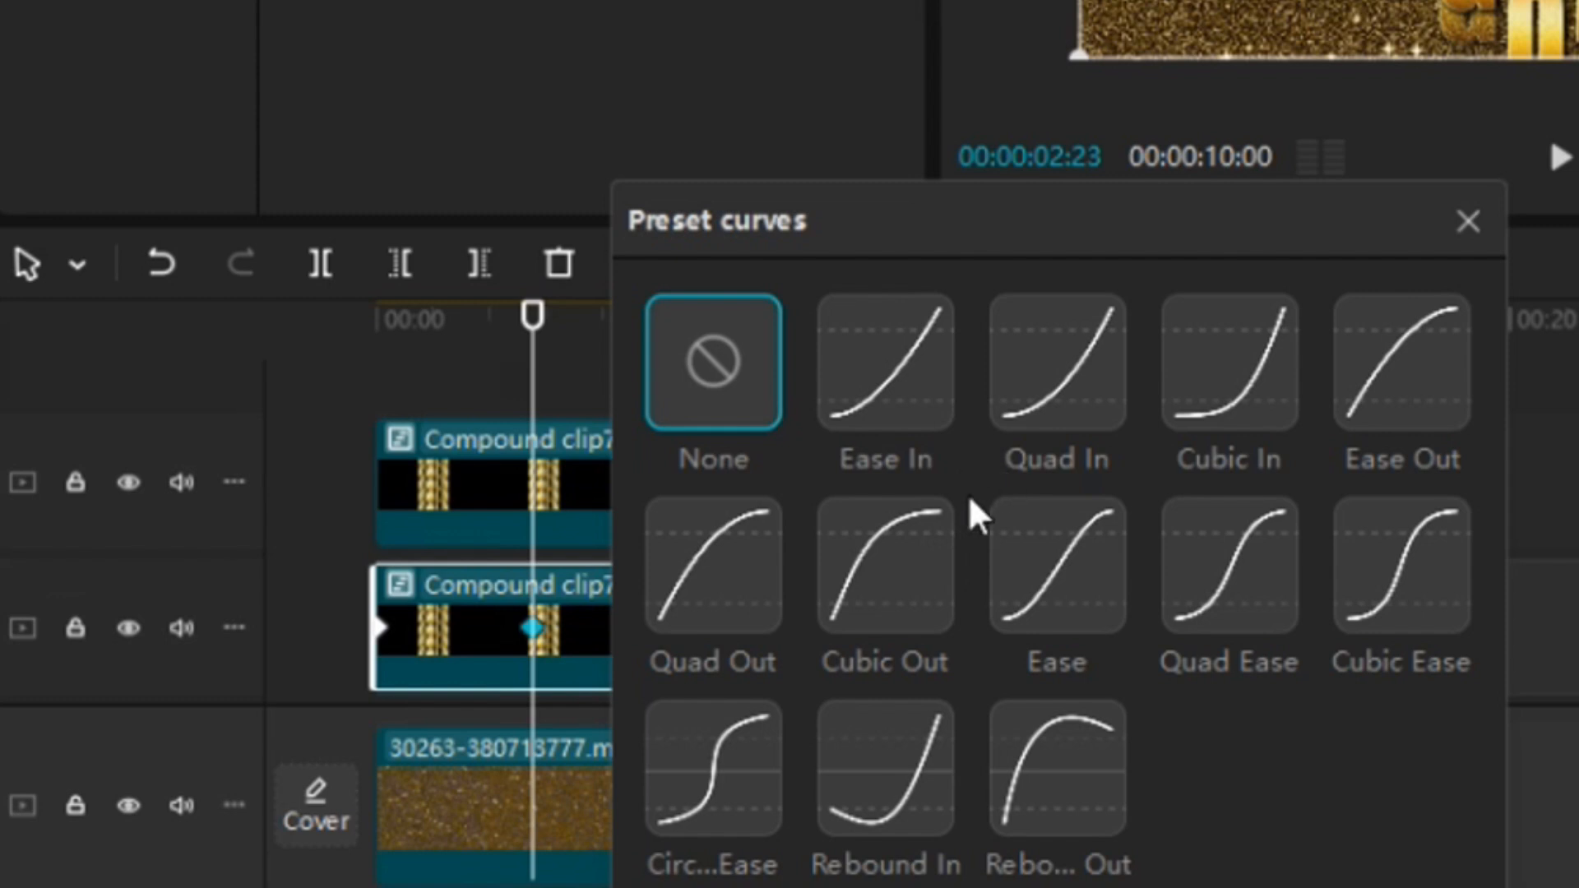
{"action": "left_click", "coordinate": [936, 555]}
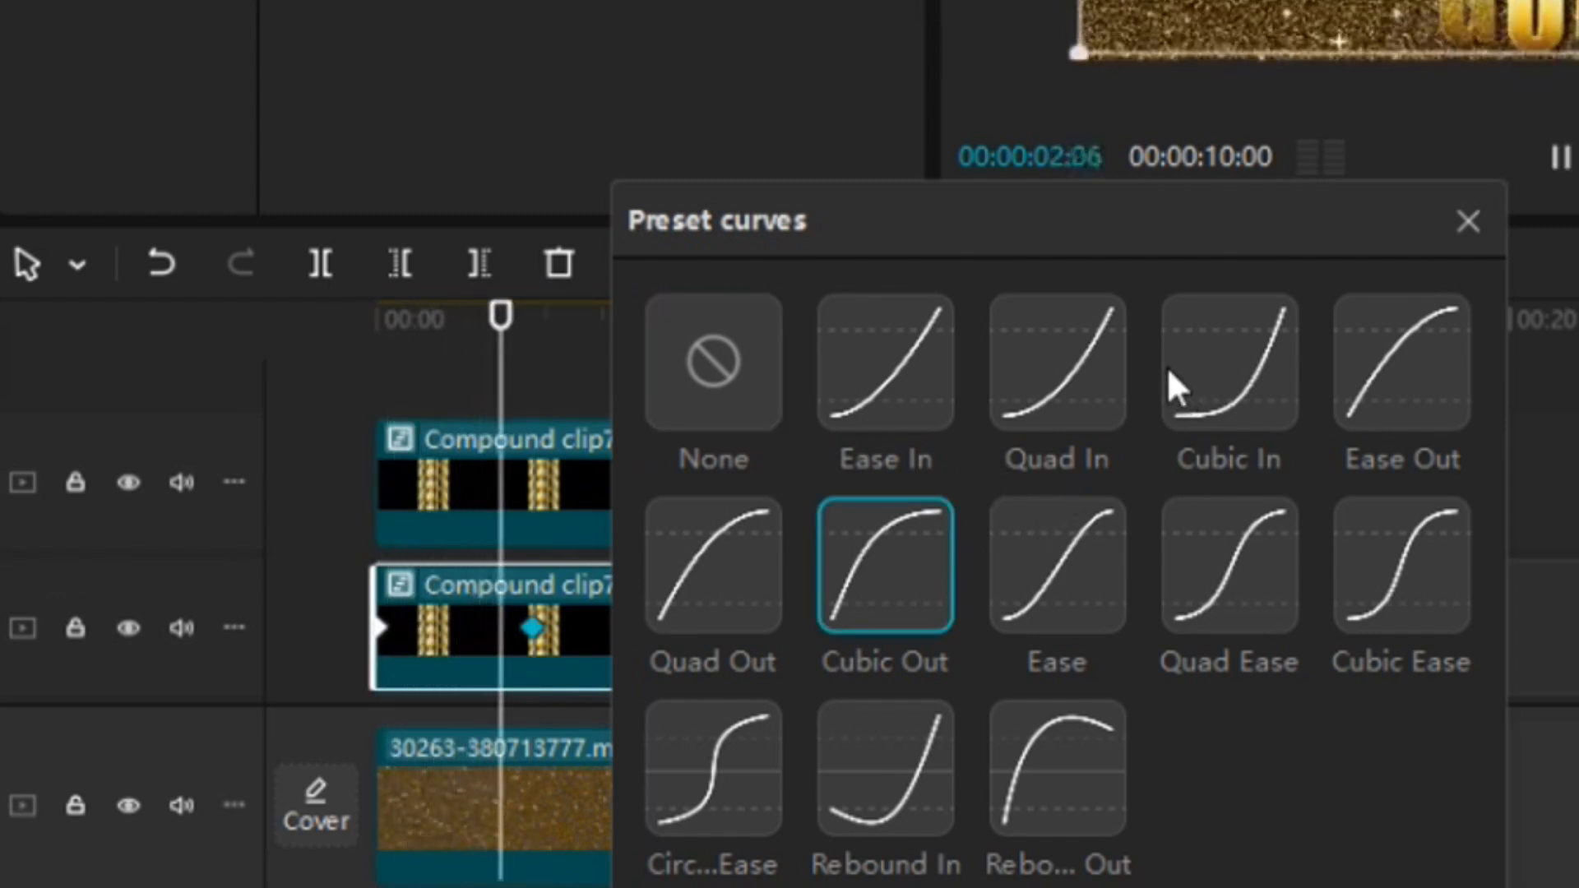
{"action": "left_click", "coordinate": [1462, 234]}
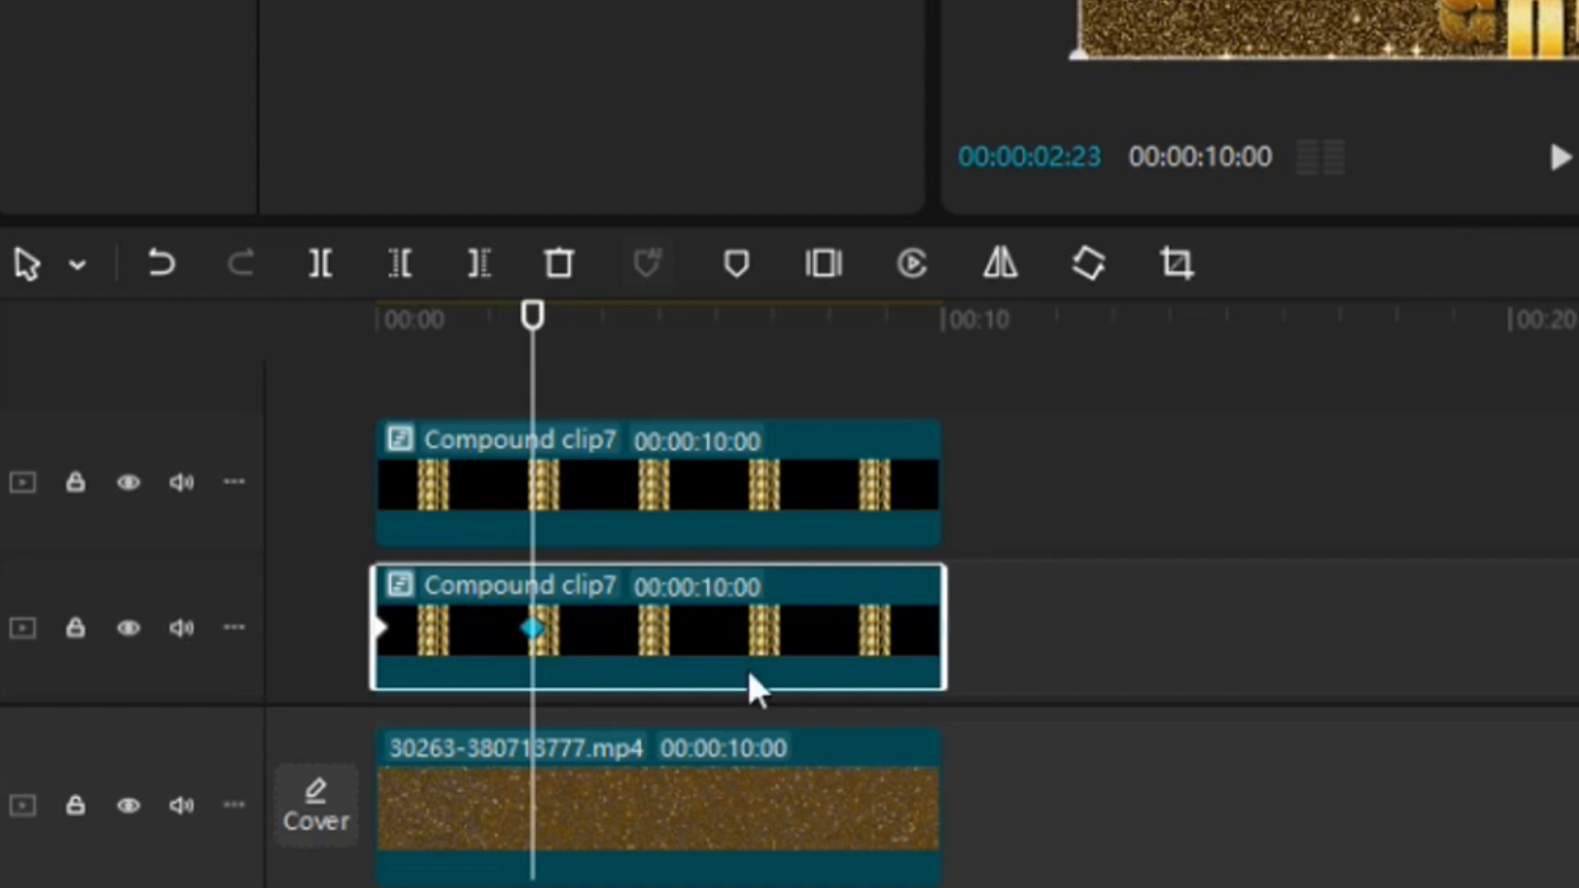
- Move the O clip's end keyframe earlier, to 00:00:02:16, and apply the Cubic Out preset curve to it
{"action": "scroll", "coordinate": [701, 634], "scroll_direction": "down", "scroll_amount": 2}
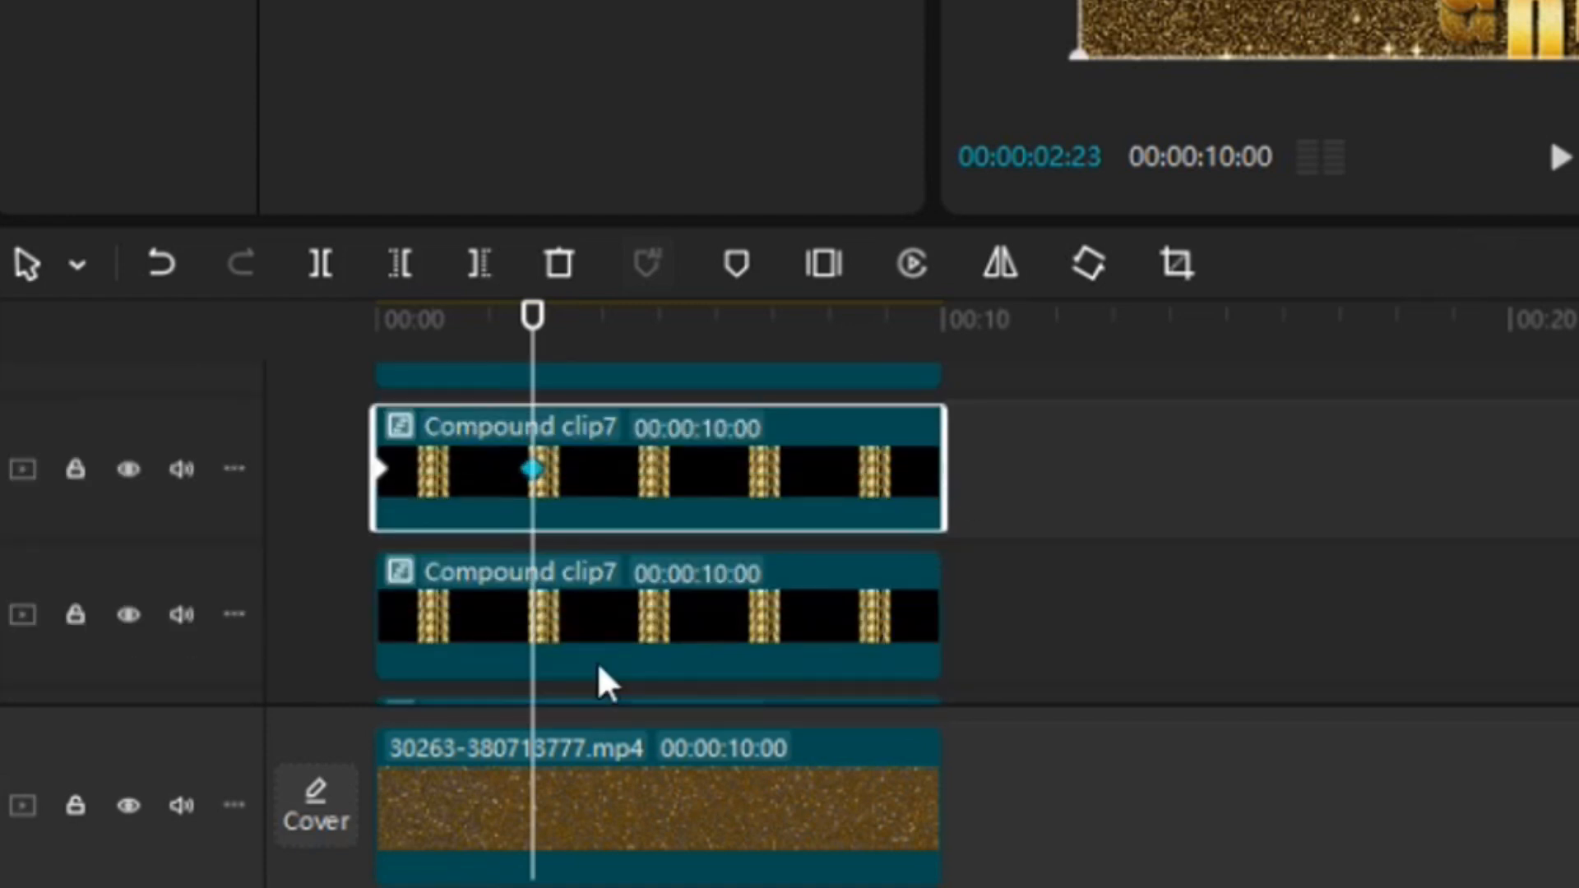
{"action": "left_click", "coordinate": [547, 611]}
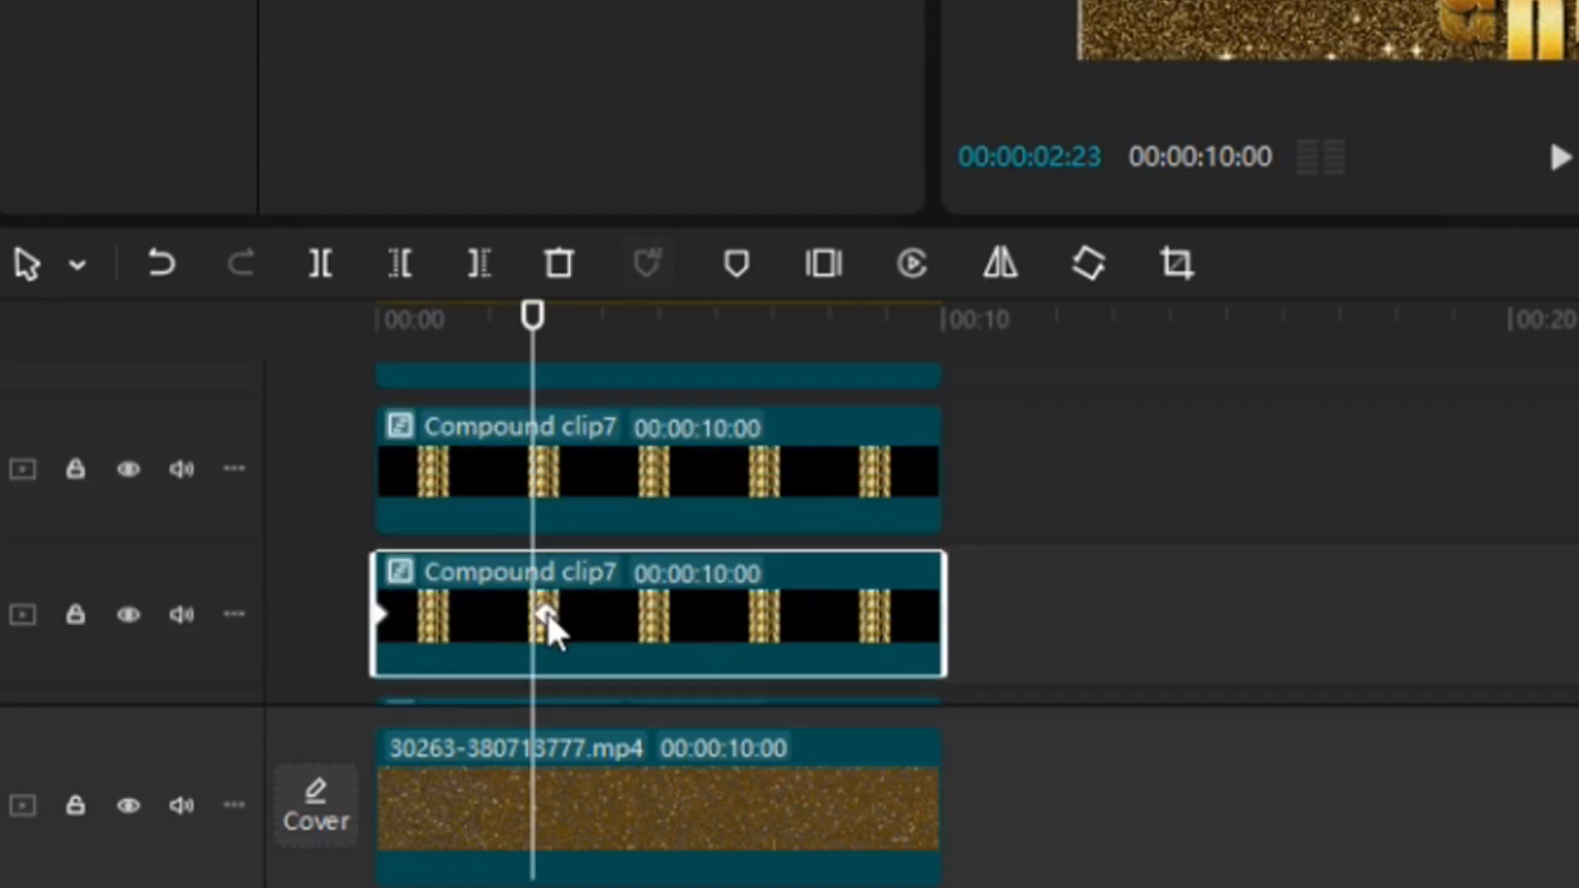
{"action": "left_click_drag", "start_coordinate": [546, 611], "coordinate": [535, 611]}
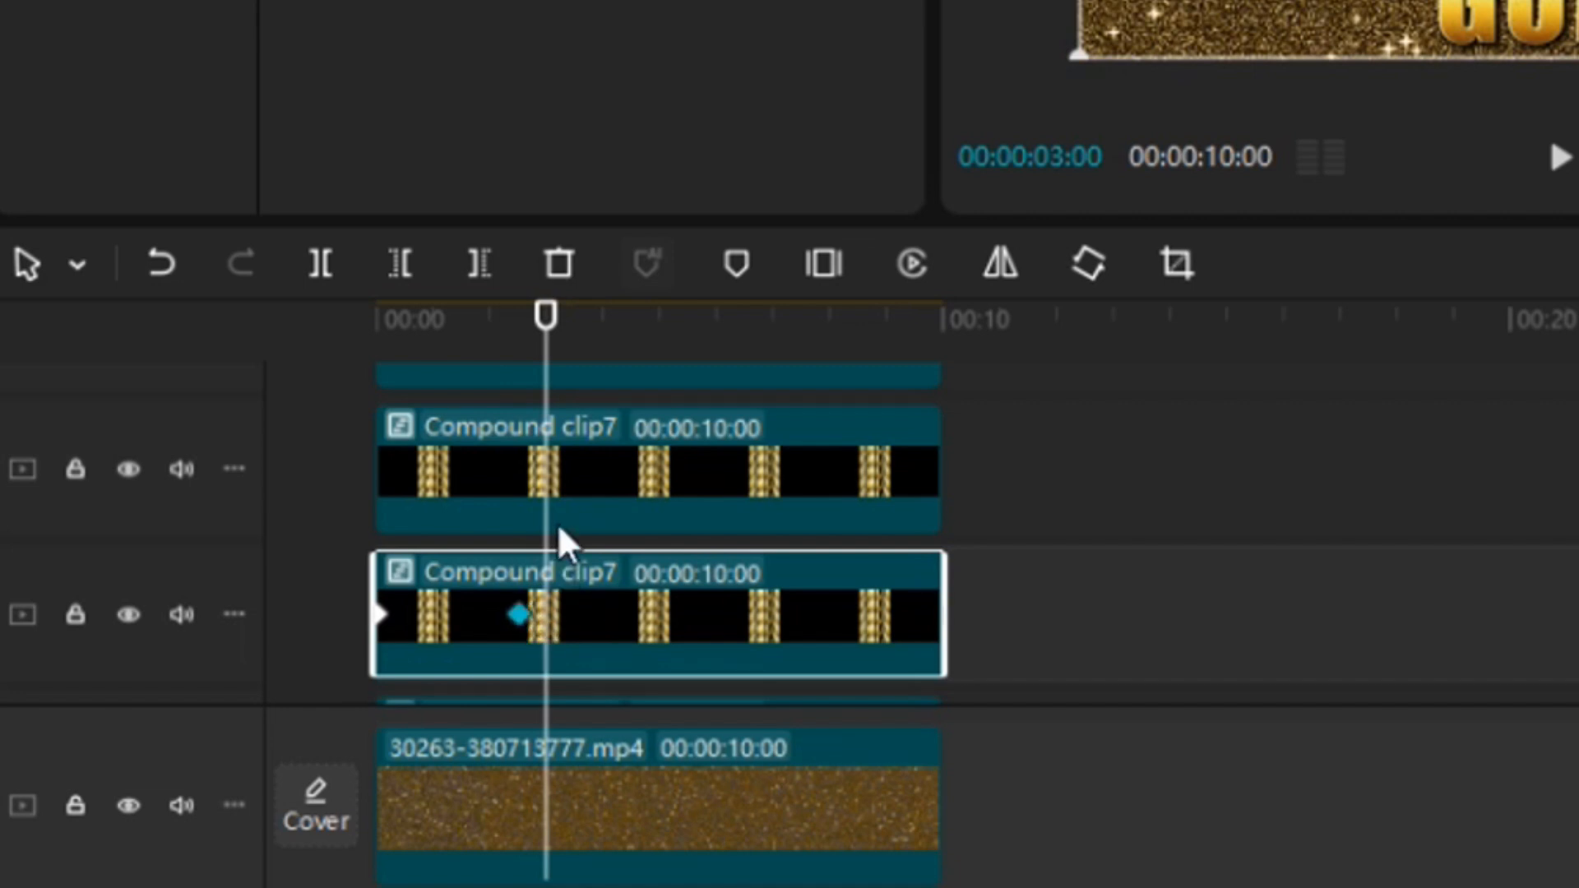
{"action": "right_click", "coordinate": [517, 613]}
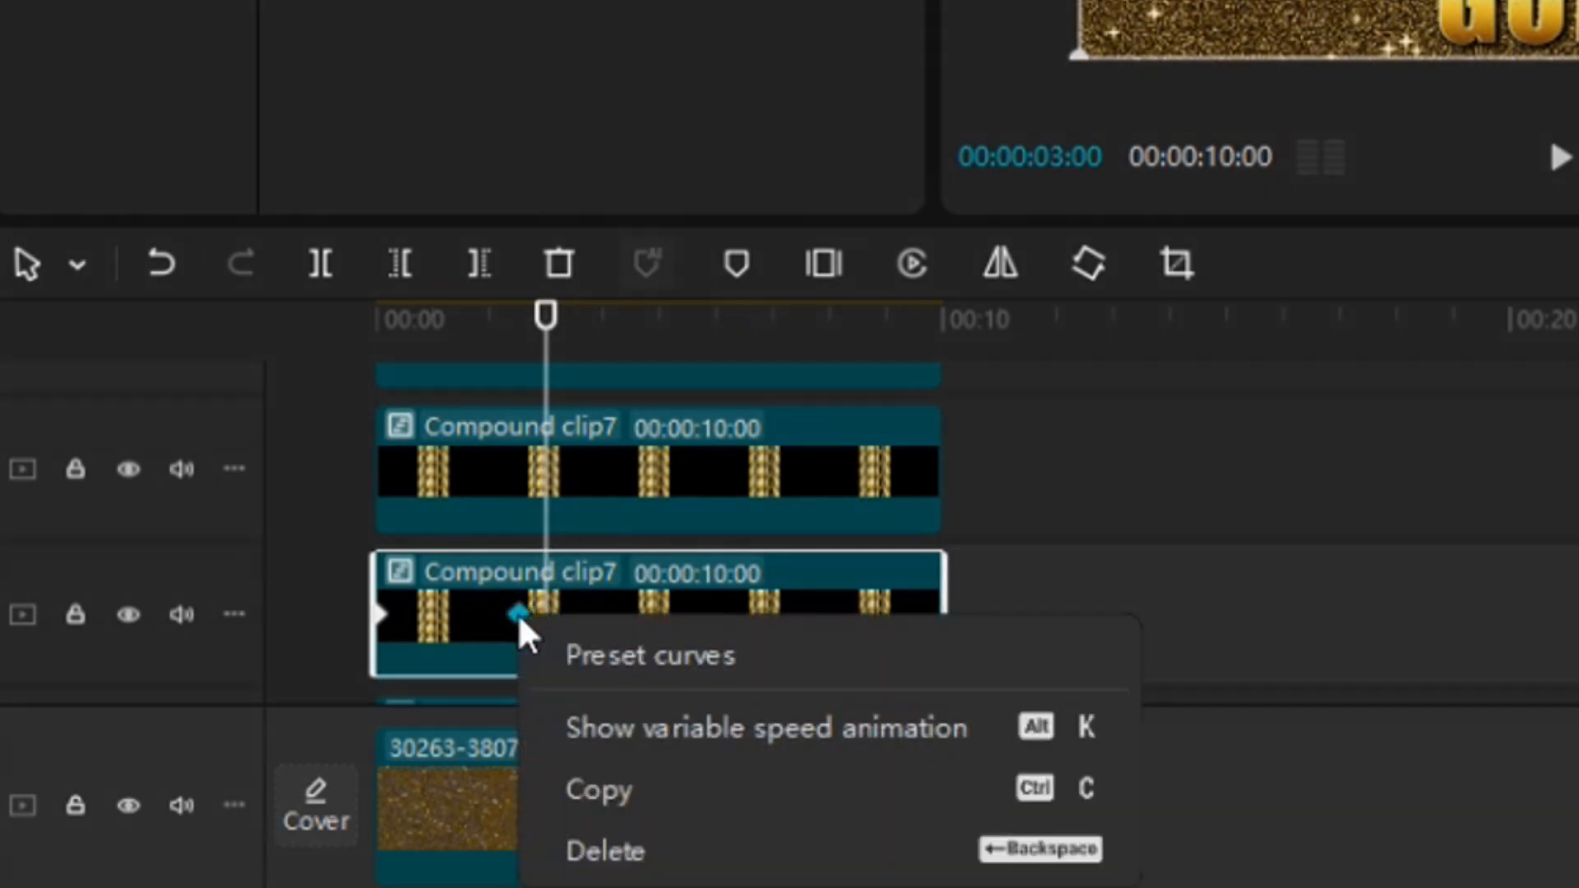
{"action": "left_click", "coordinate": [581, 655]}
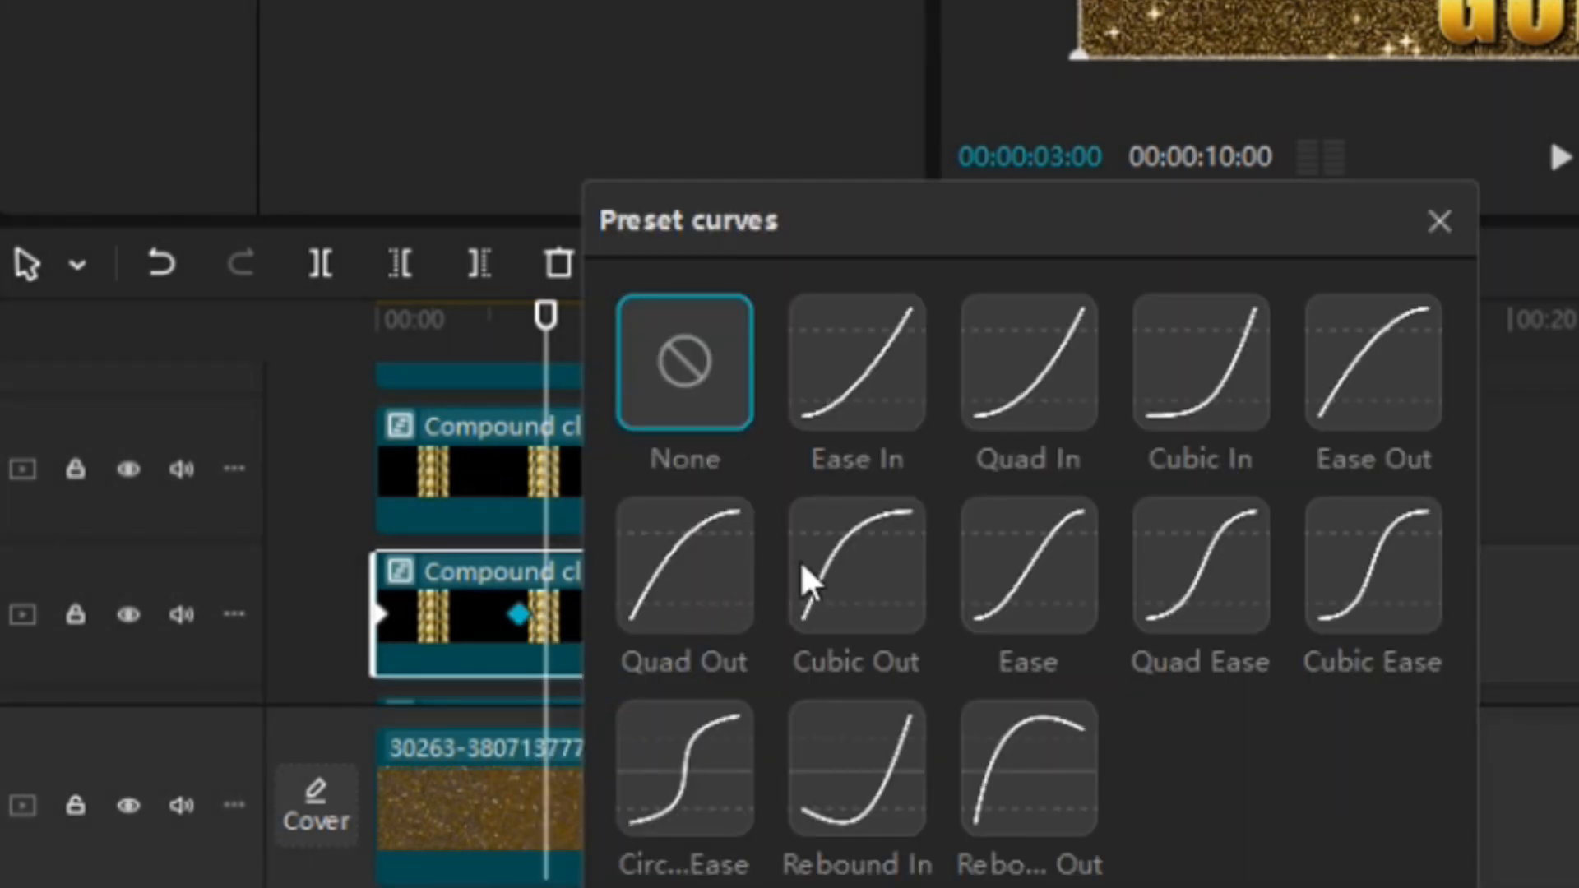
{"action": "left_click", "coordinate": [857, 596]}
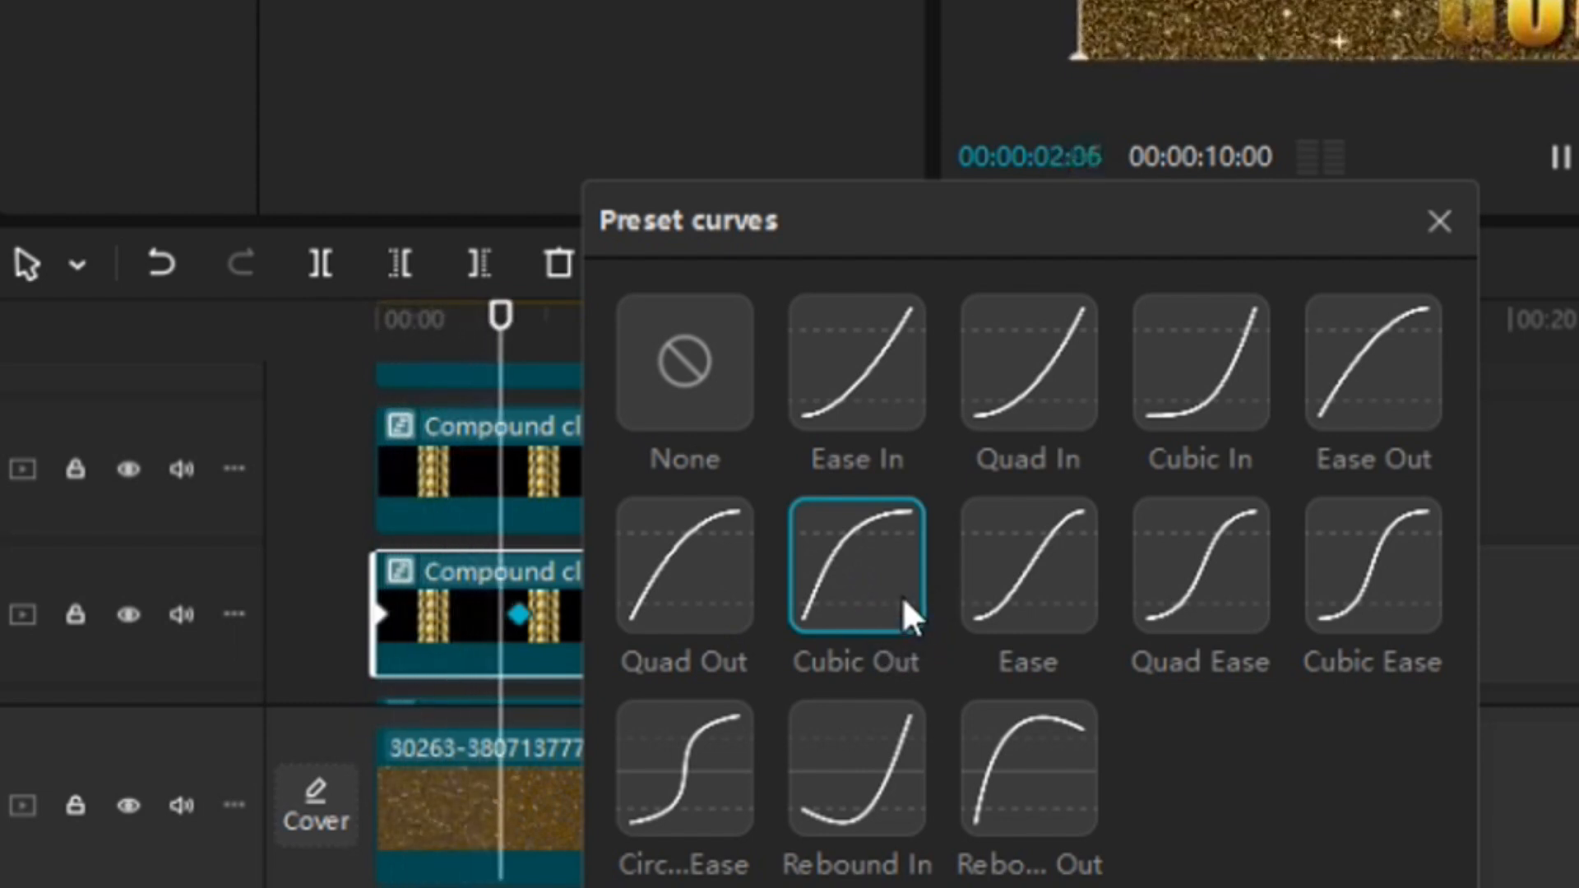
{"action": "left_click", "coordinate": [547, 602]}
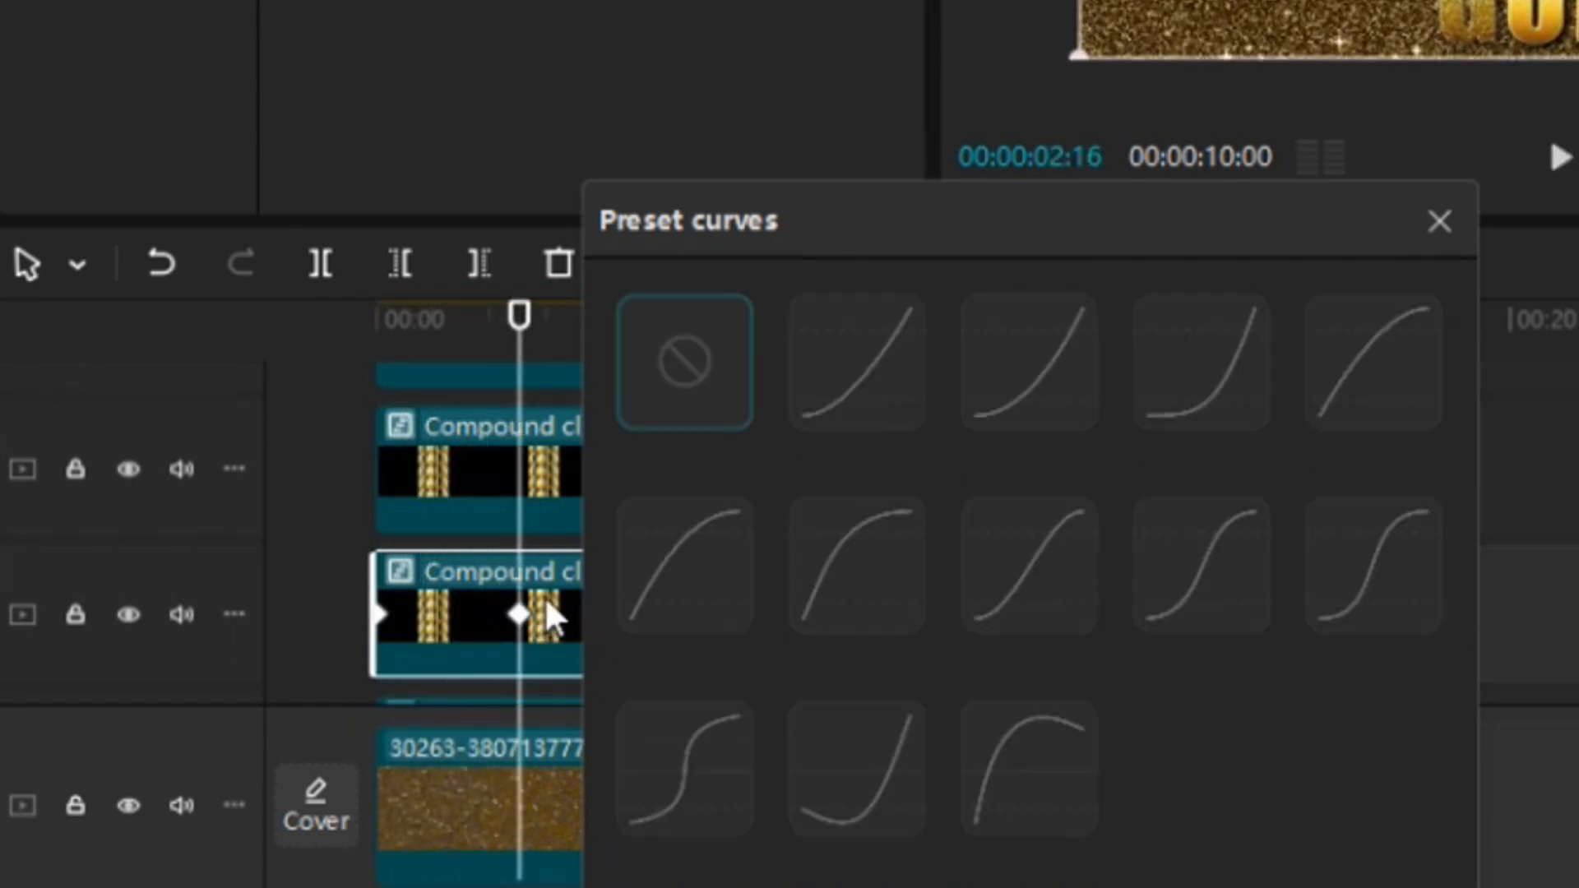
{"action": "left_click", "coordinate": [1439, 220]}
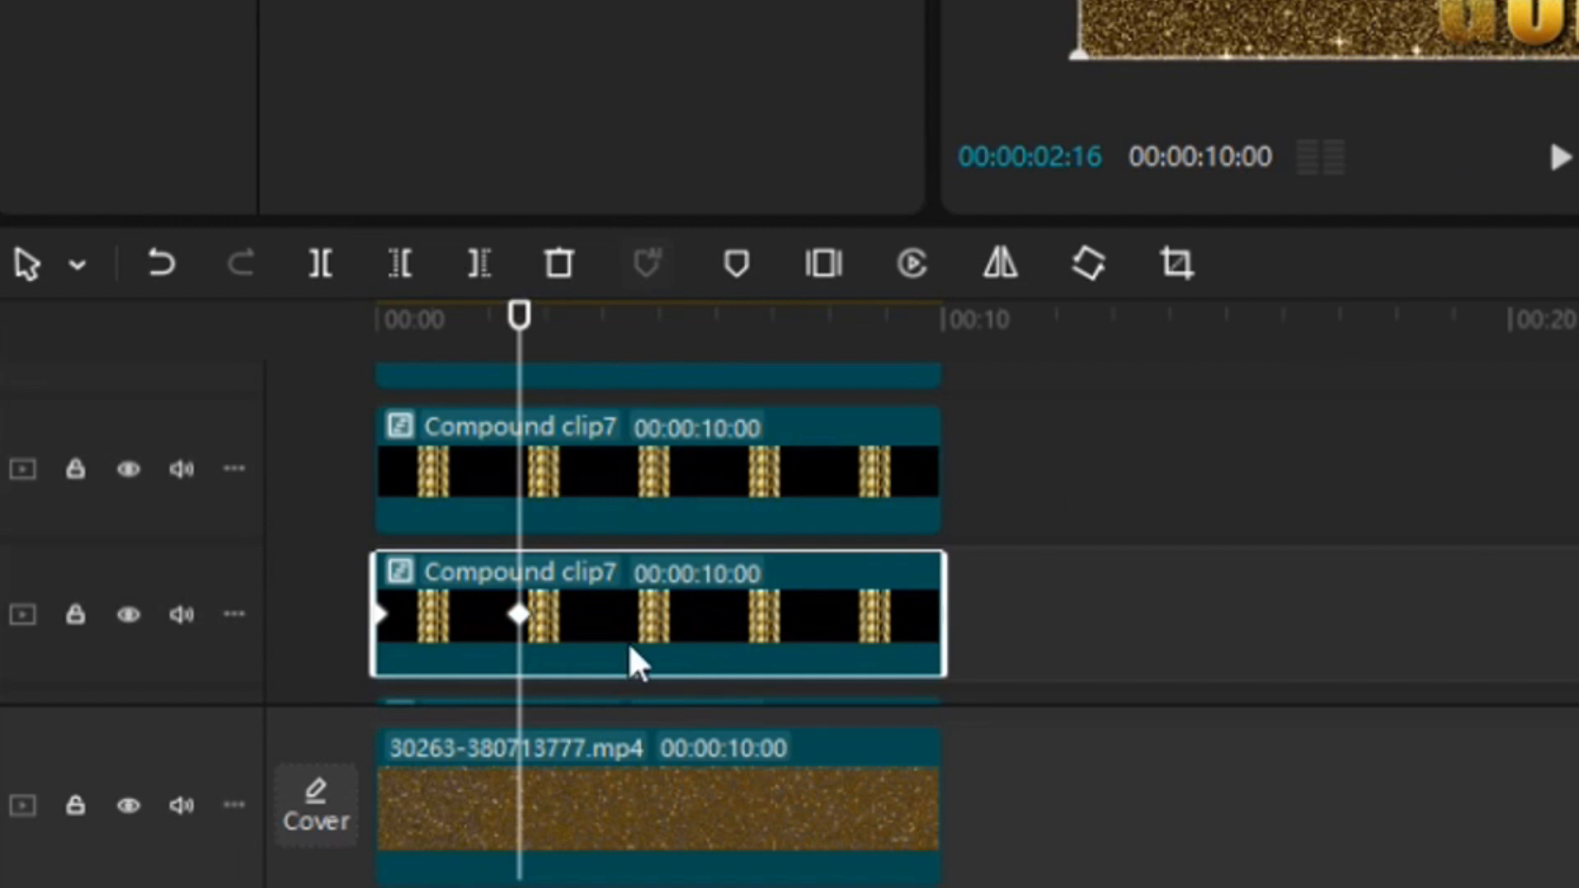
- Move the G clip's end keyframe earlier, to 00:00:02:07, and apply the Cubic Out preset curve to it
{"action": "scroll", "coordinate": [628, 658], "scroll_direction": "down", "scroll_amount": 3}
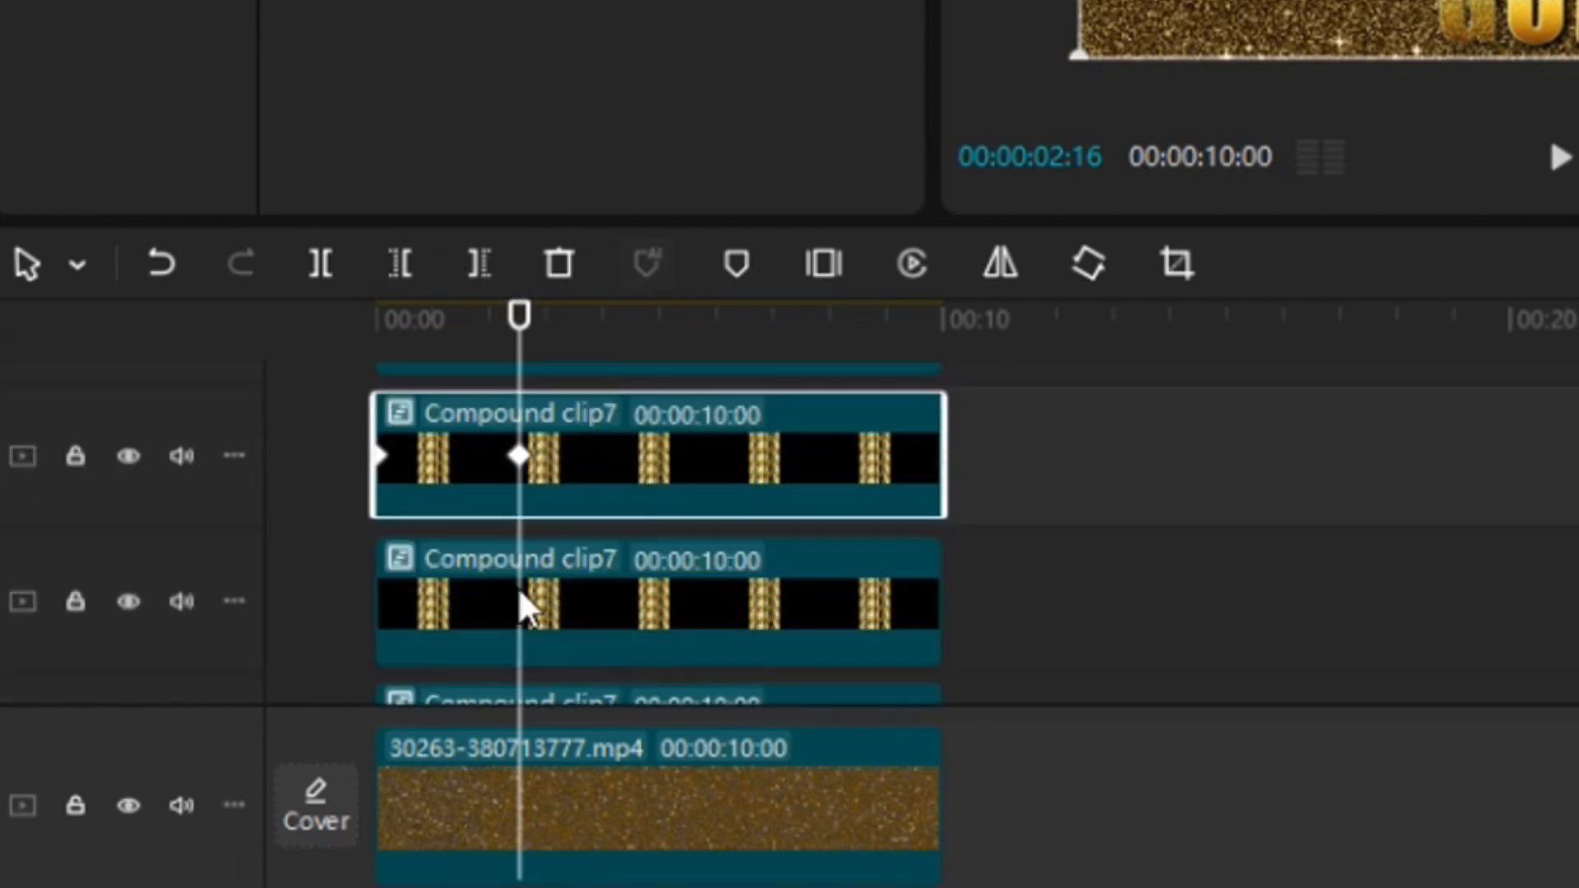
{"action": "left_click", "coordinate": [517, 585]}
{"action": "left_click", "coordinate": [539, 603]}
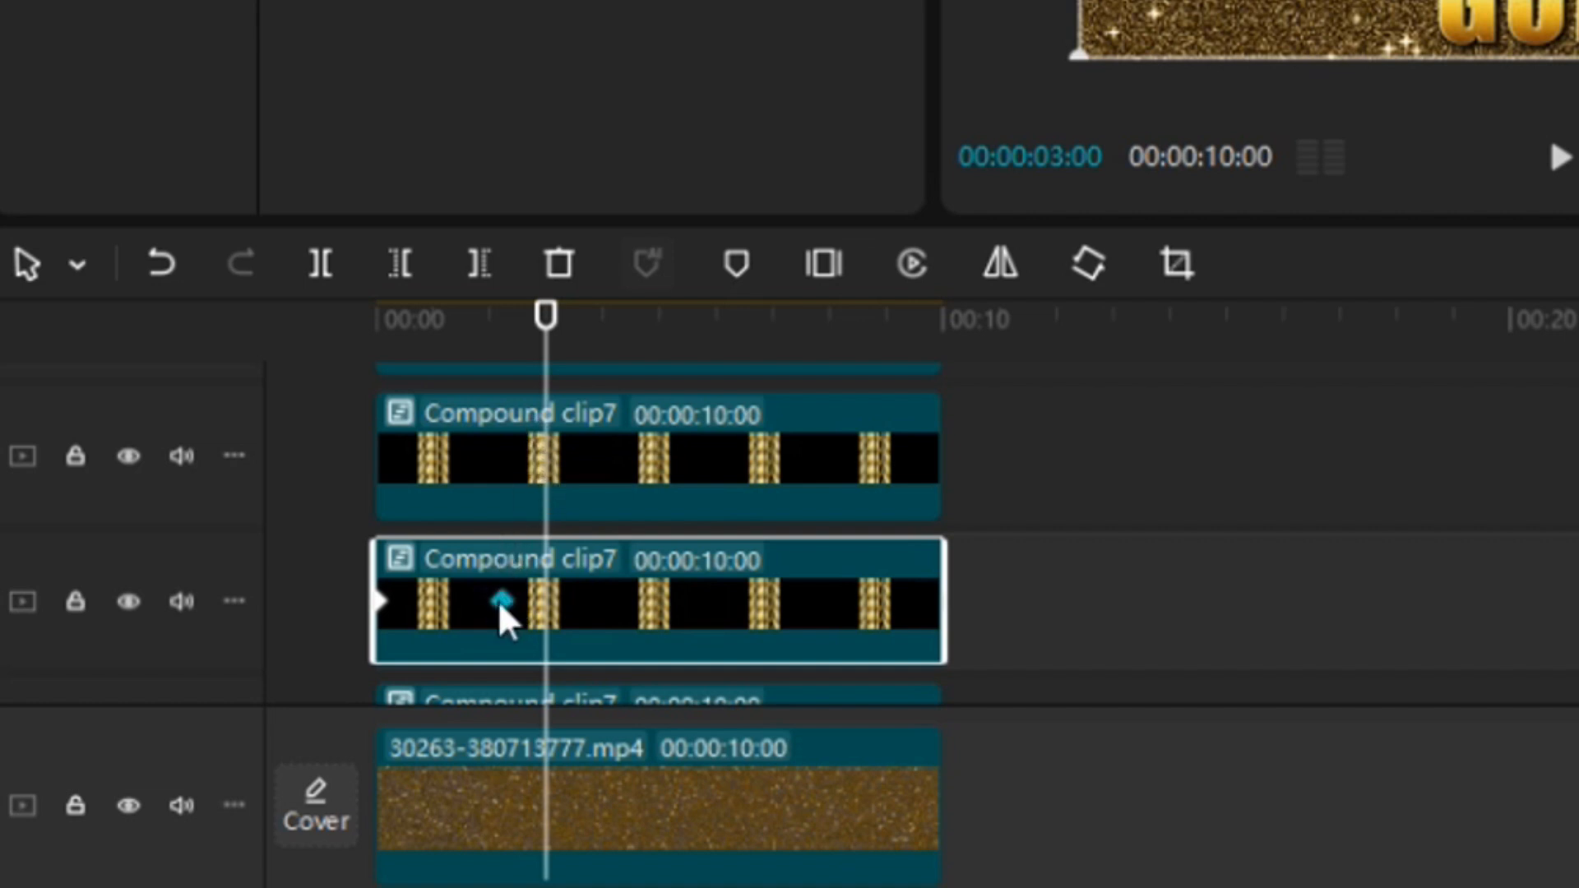
{"action": "right_click", "coordinate": [504, 606]}
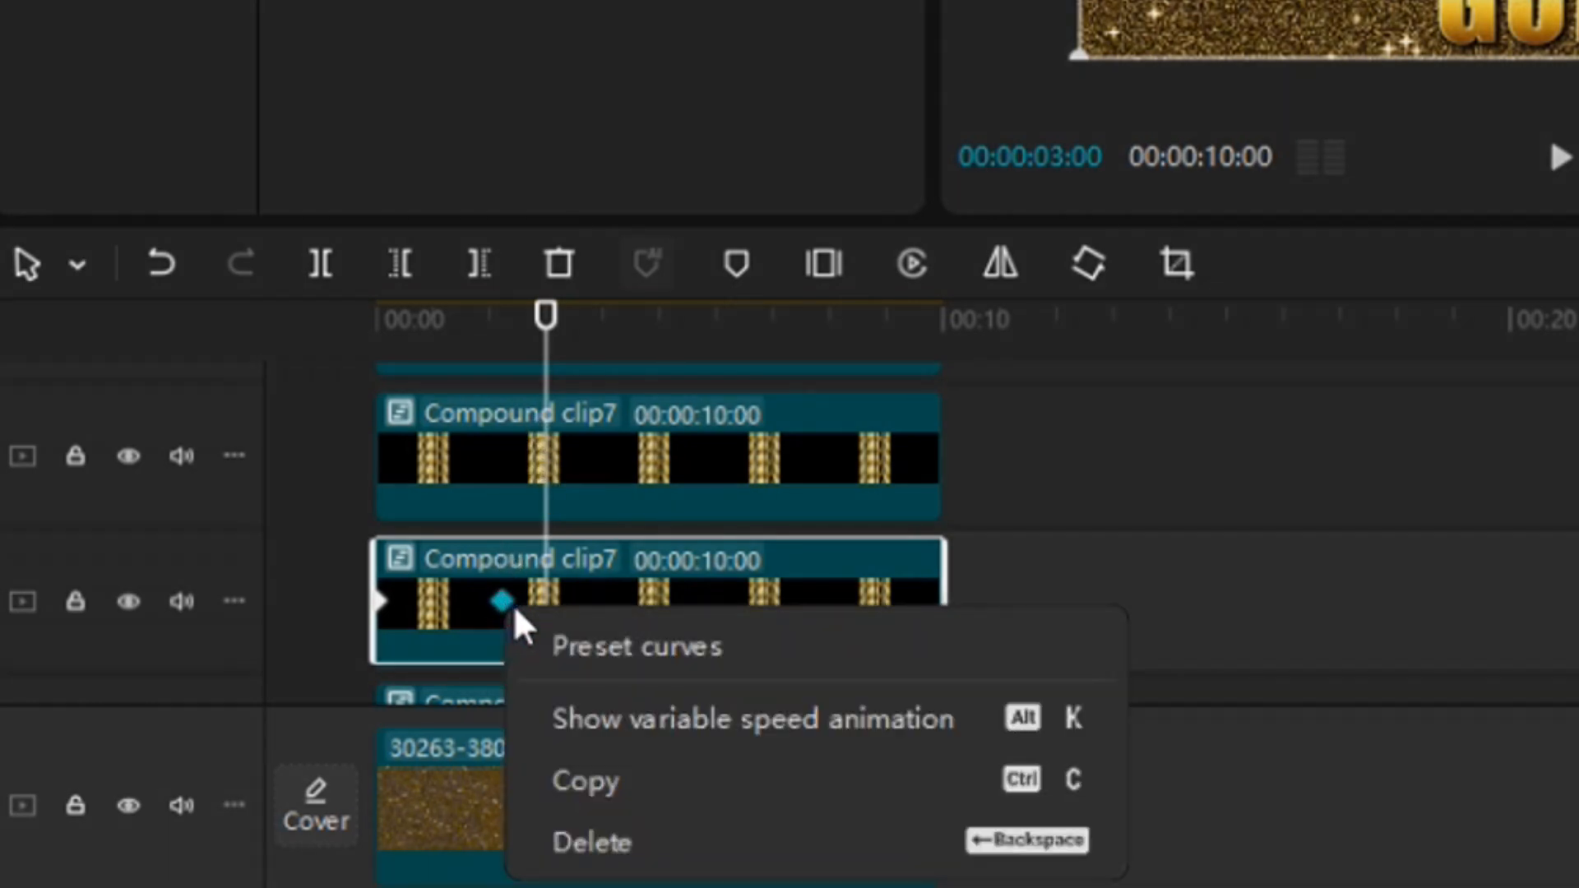
{"action": "left_click", "coordinate": [577, 640]}
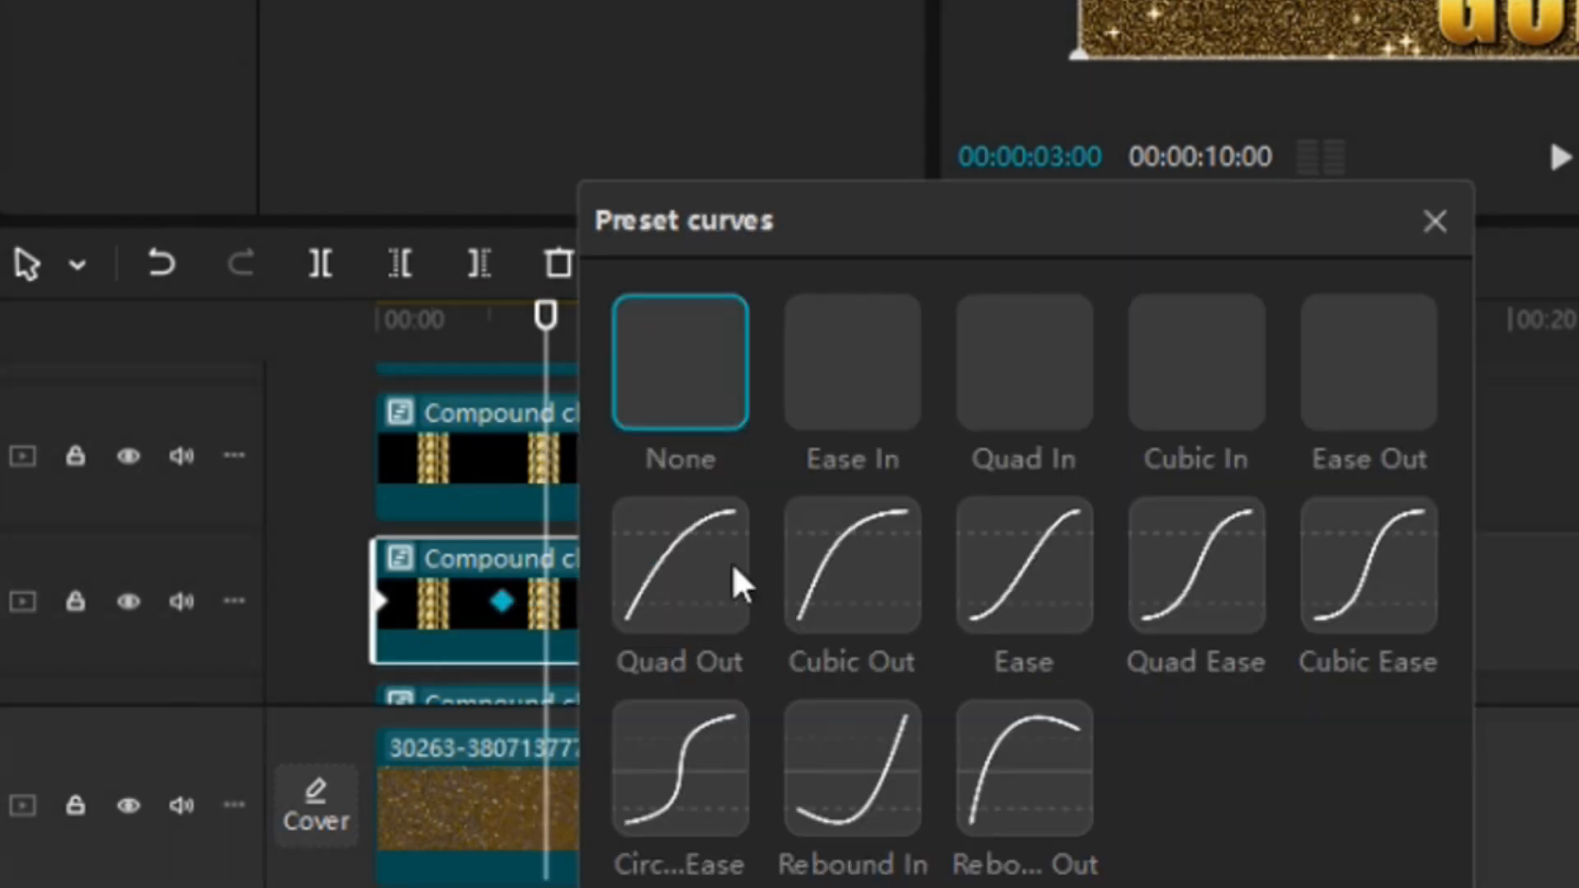
{"action": "left_click", "coordinate": [843, 574]}
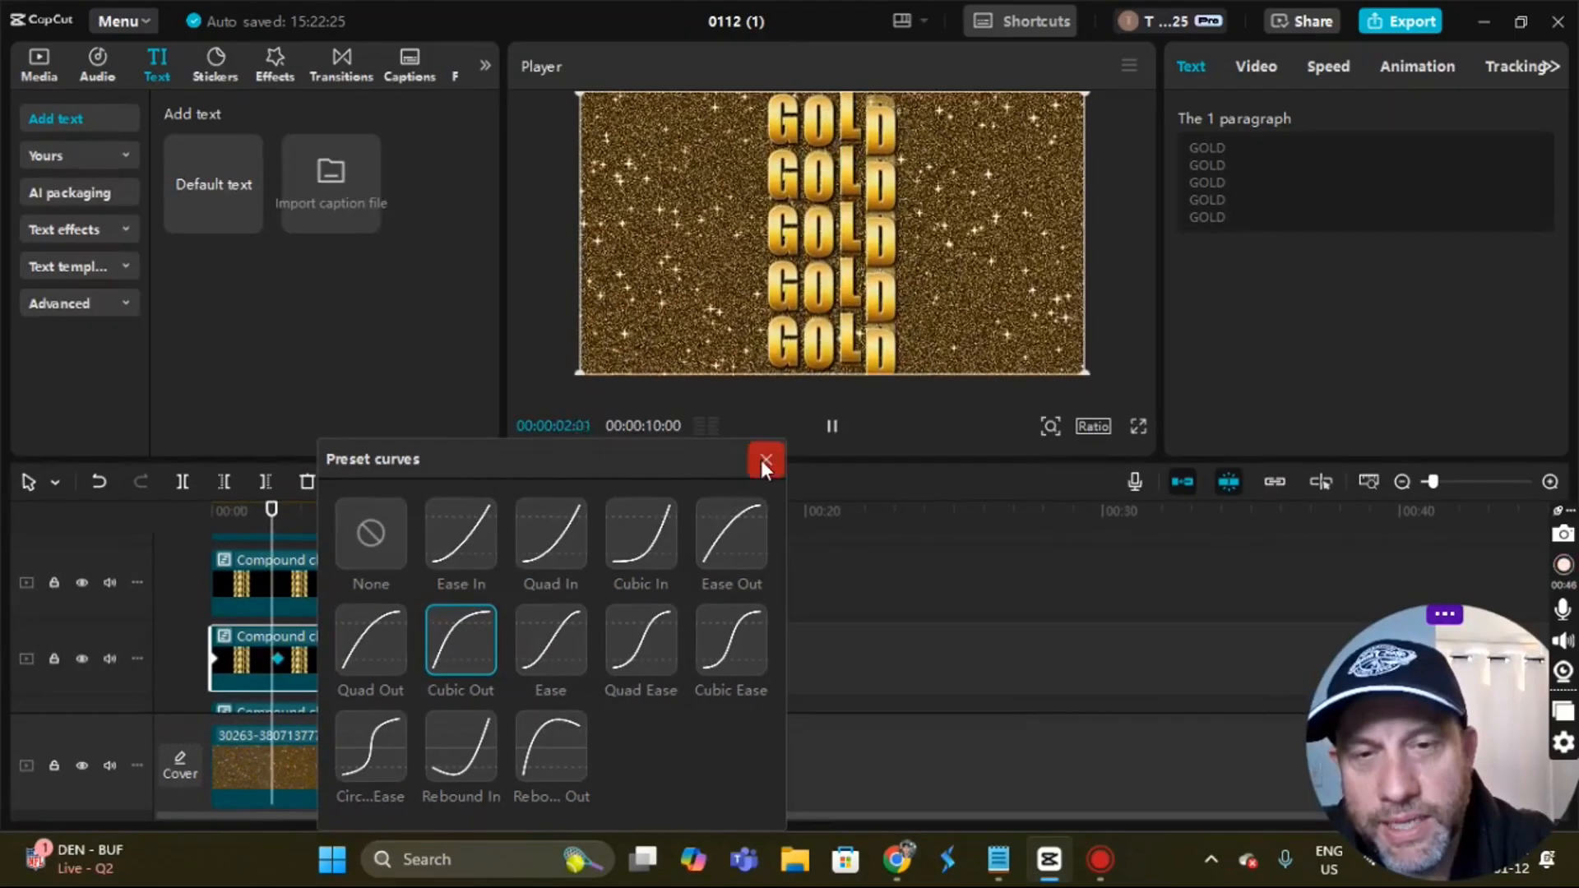
{"action": "left_click", "coordinate": [1436, 221]}
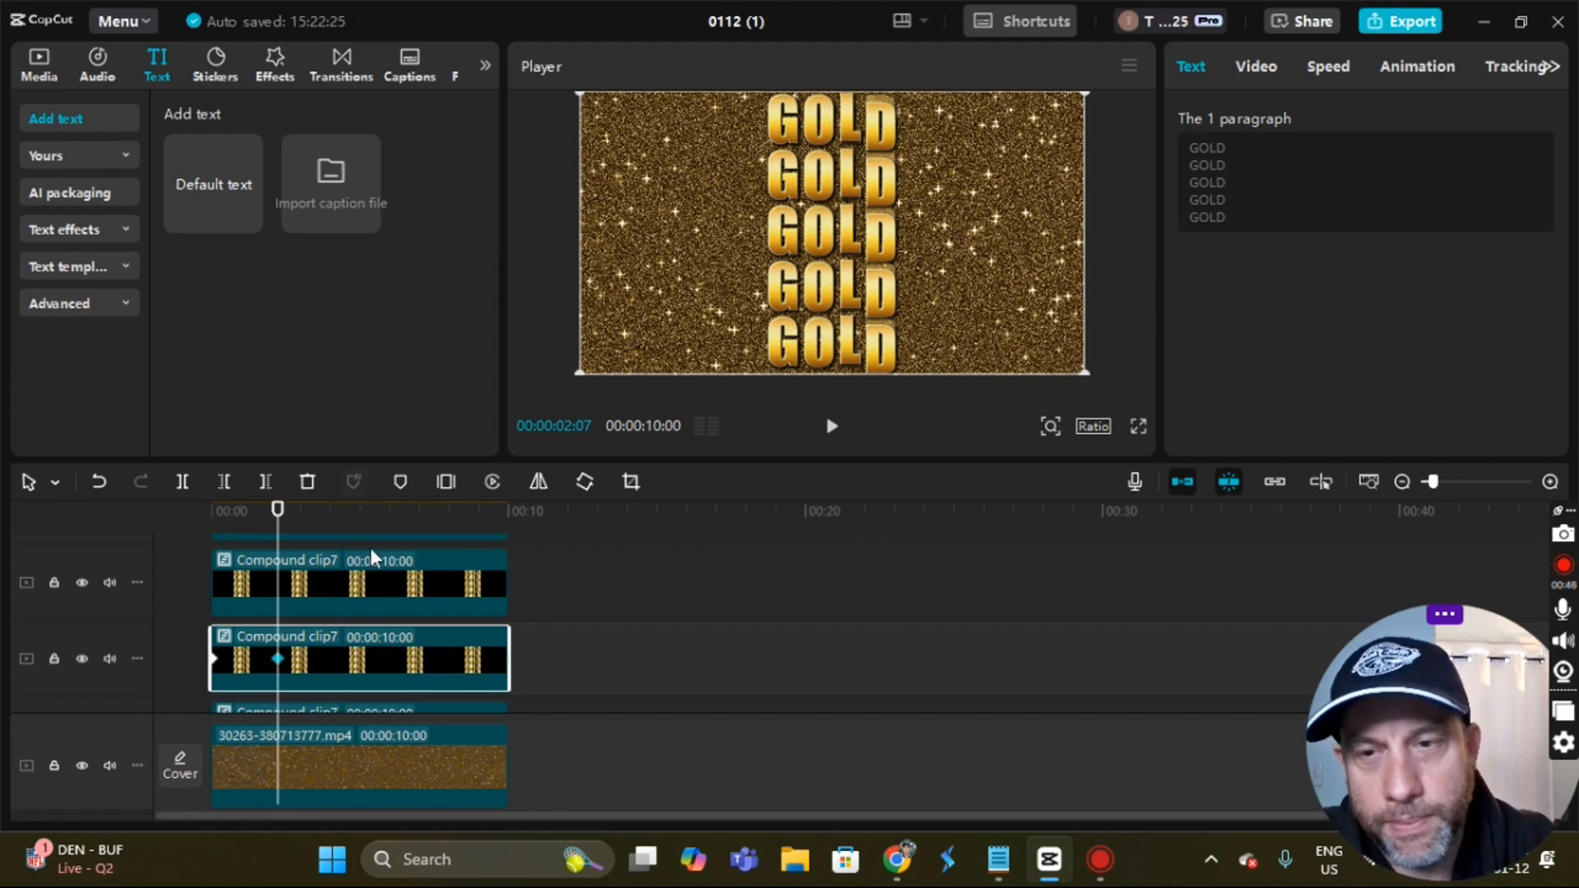
- Return to the start of the timeline and play back the staggered letter animation
{"action": "left_click", "coordinate": [259, 517]}
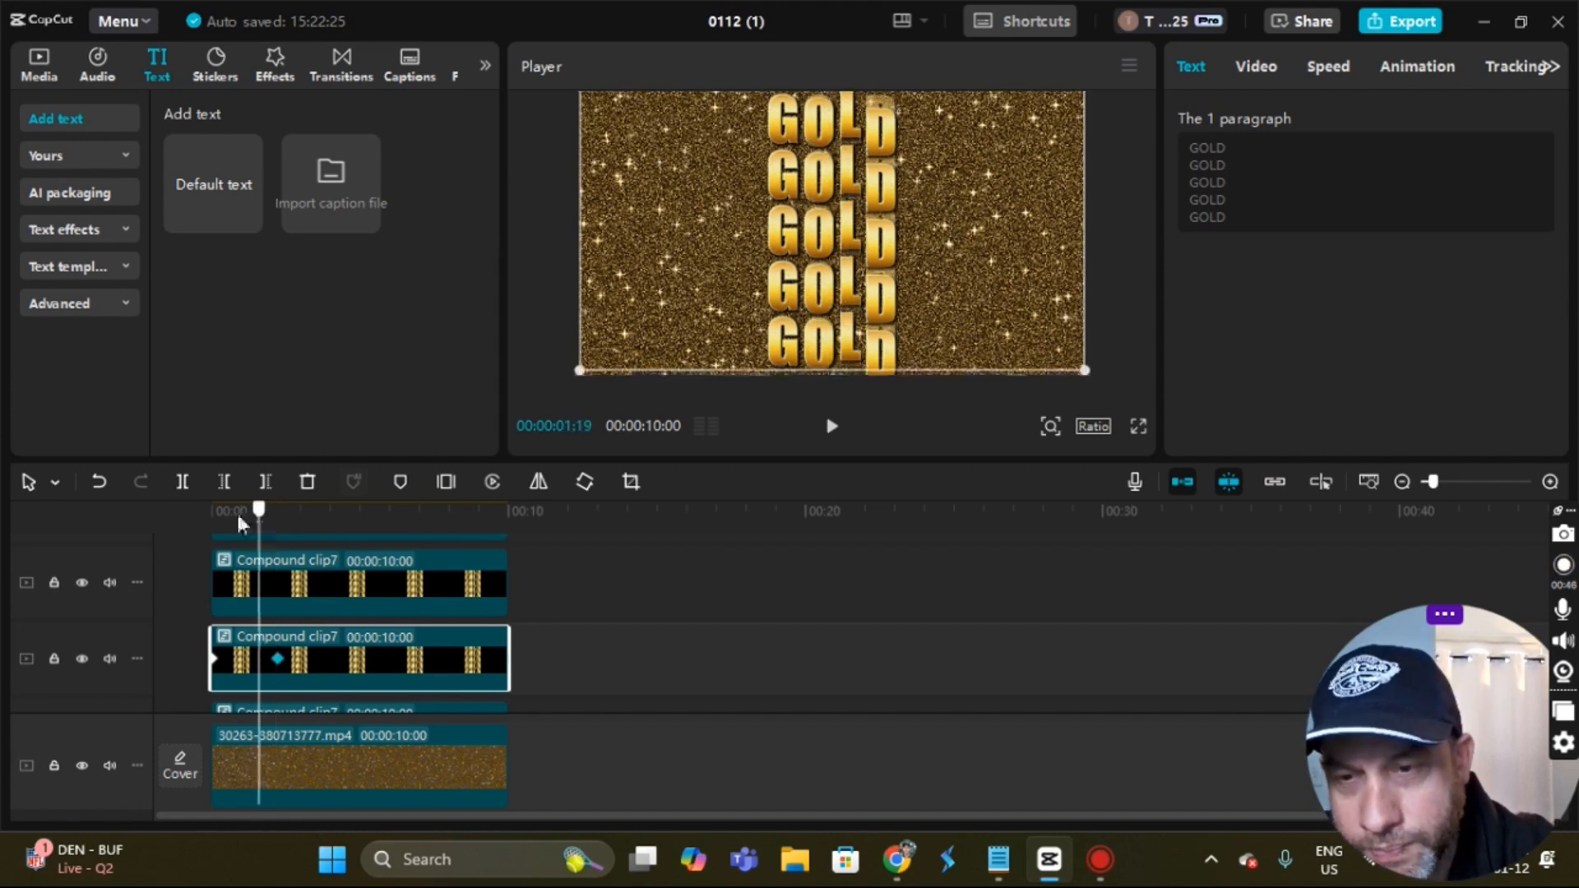
{"action": "left_click_drag", "start_coordinate": [239, 522], "coordinate": [183, 511]}
{"action": "scroll", "coordinate": [333, 598], "scroll_direction": "down", "scroll_amount": 2}
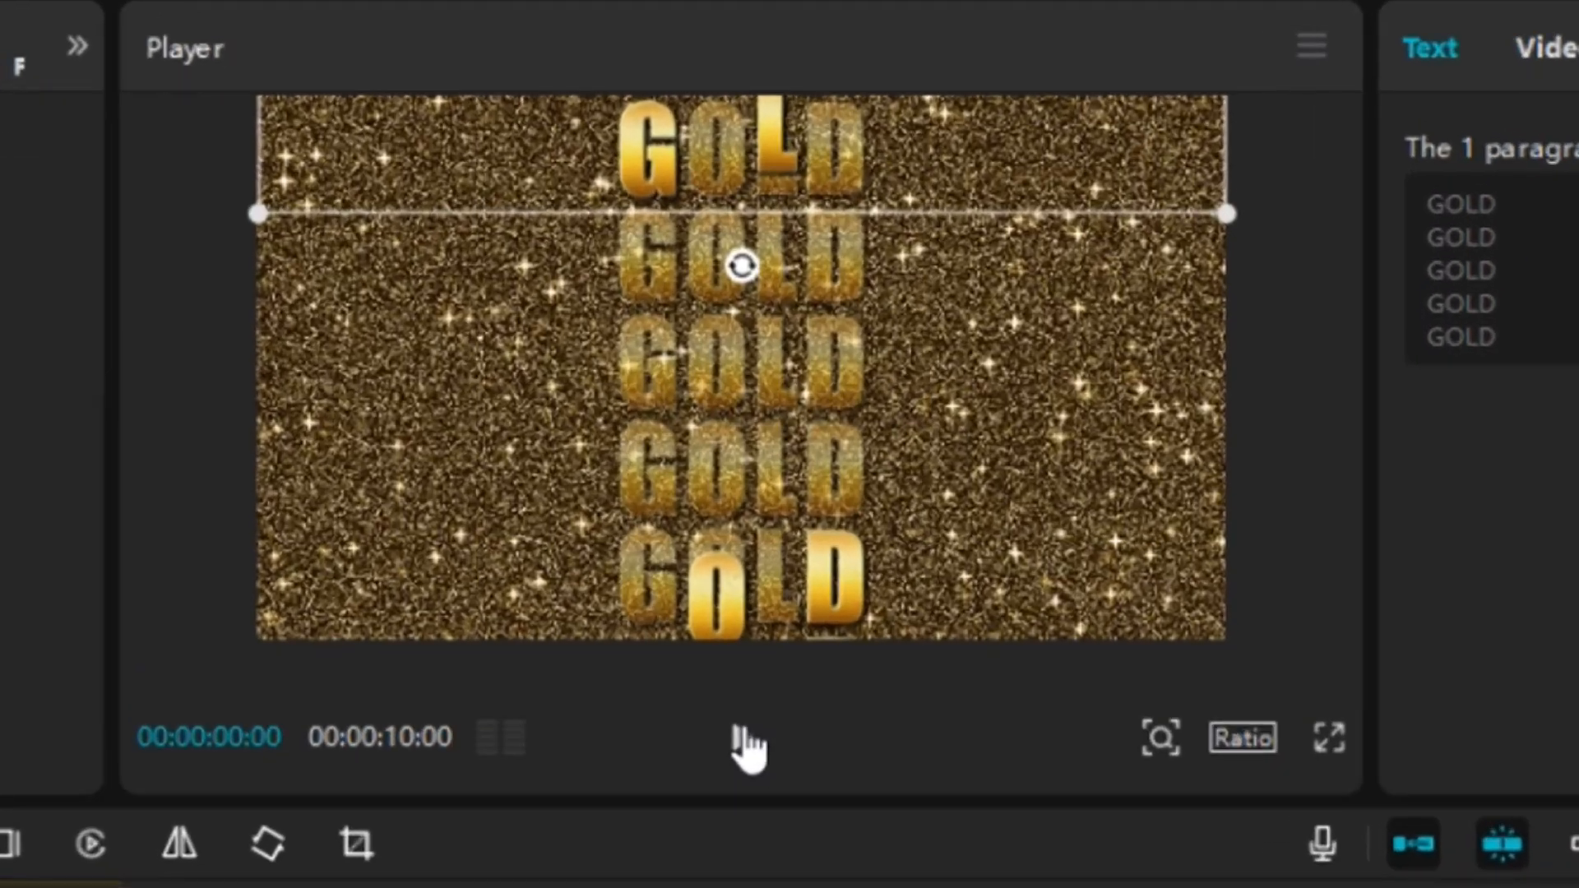
{"action": "left_click", "coordinate": [747, 745]}
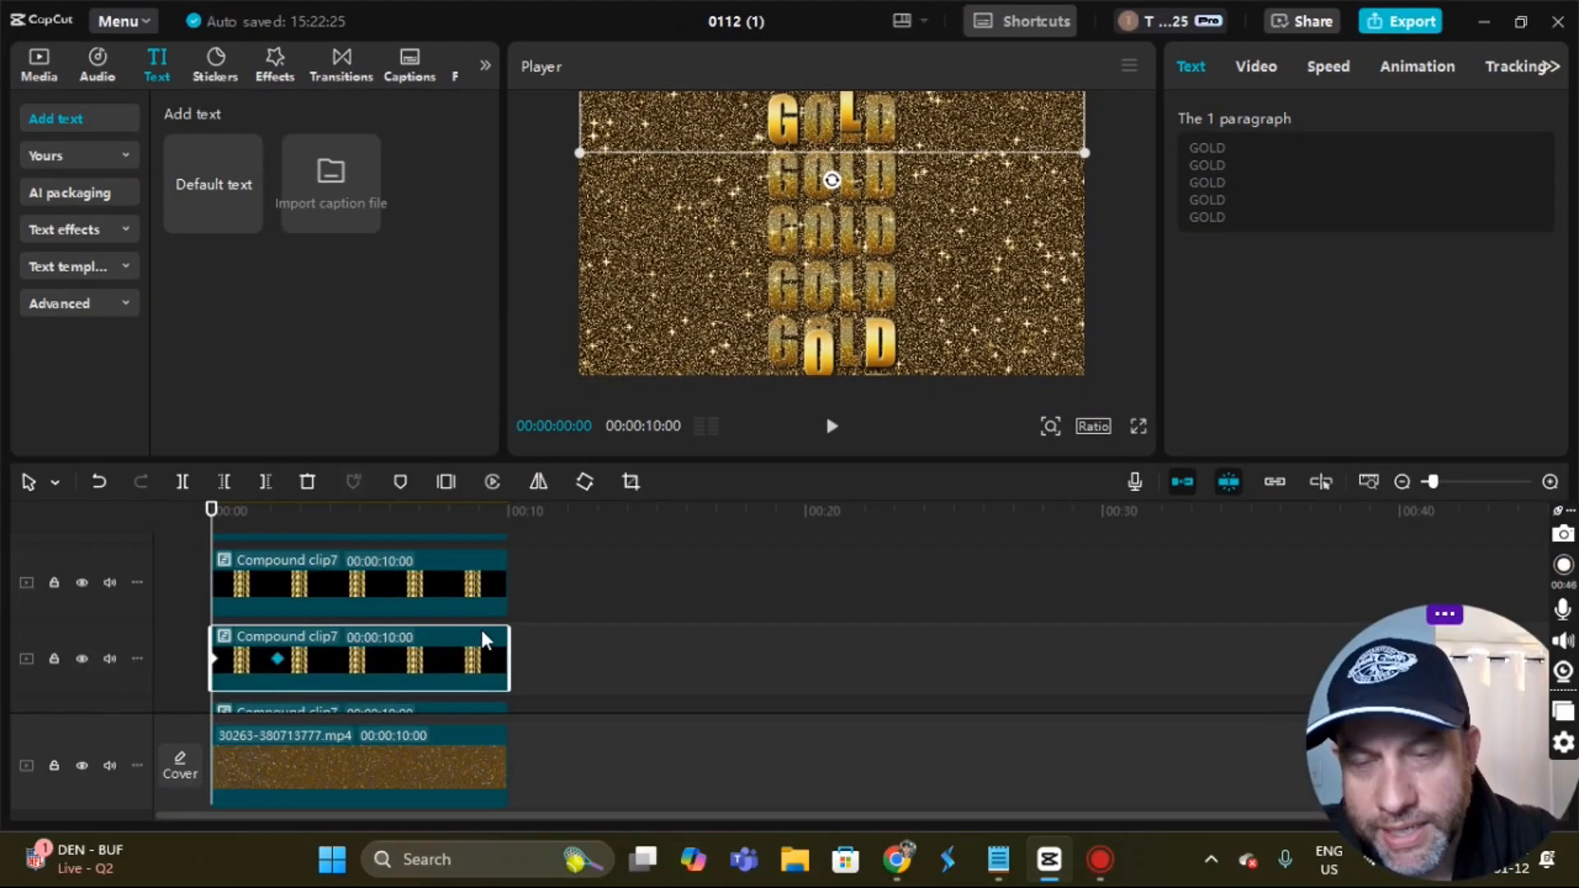
- Select the four animated letter clips, leaving out the 50% opacity copy, and combine them into one compound clip
{"action": "scroll", "coordinate": [491, 640], "scroll_direction": "up", "scroll_amount": 2}
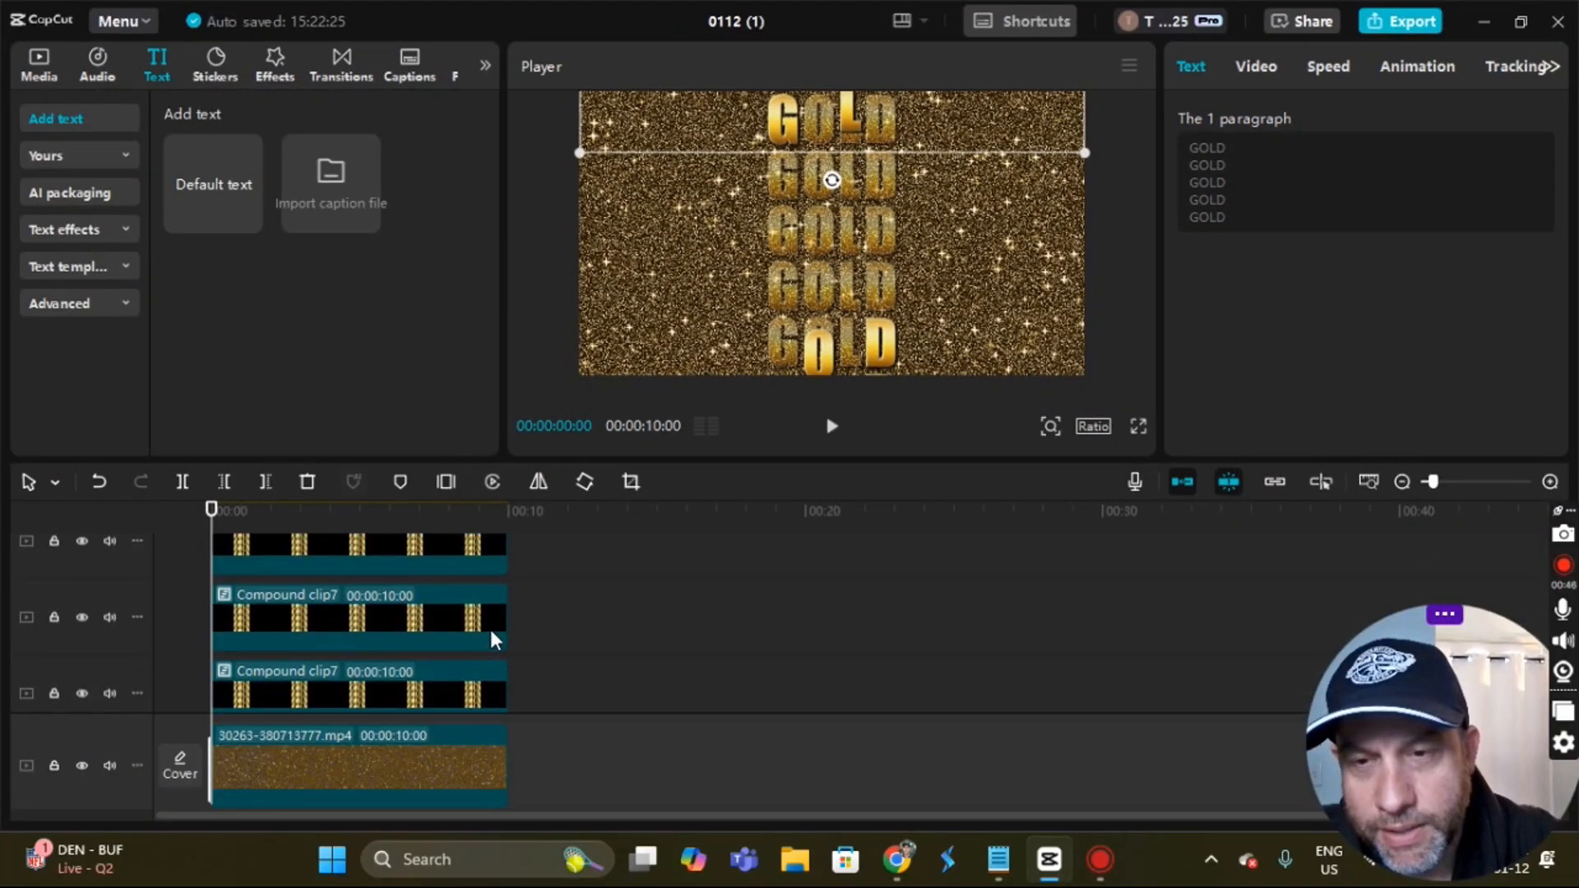
{"action": "scroll", "coordinate": [493, 633], "scroll_direction": "up", "scroll_amount": 2}
{"action": "scroll", "coordinate": [500, 633], "scroll_direction": "down", "scroll_amount": 3}
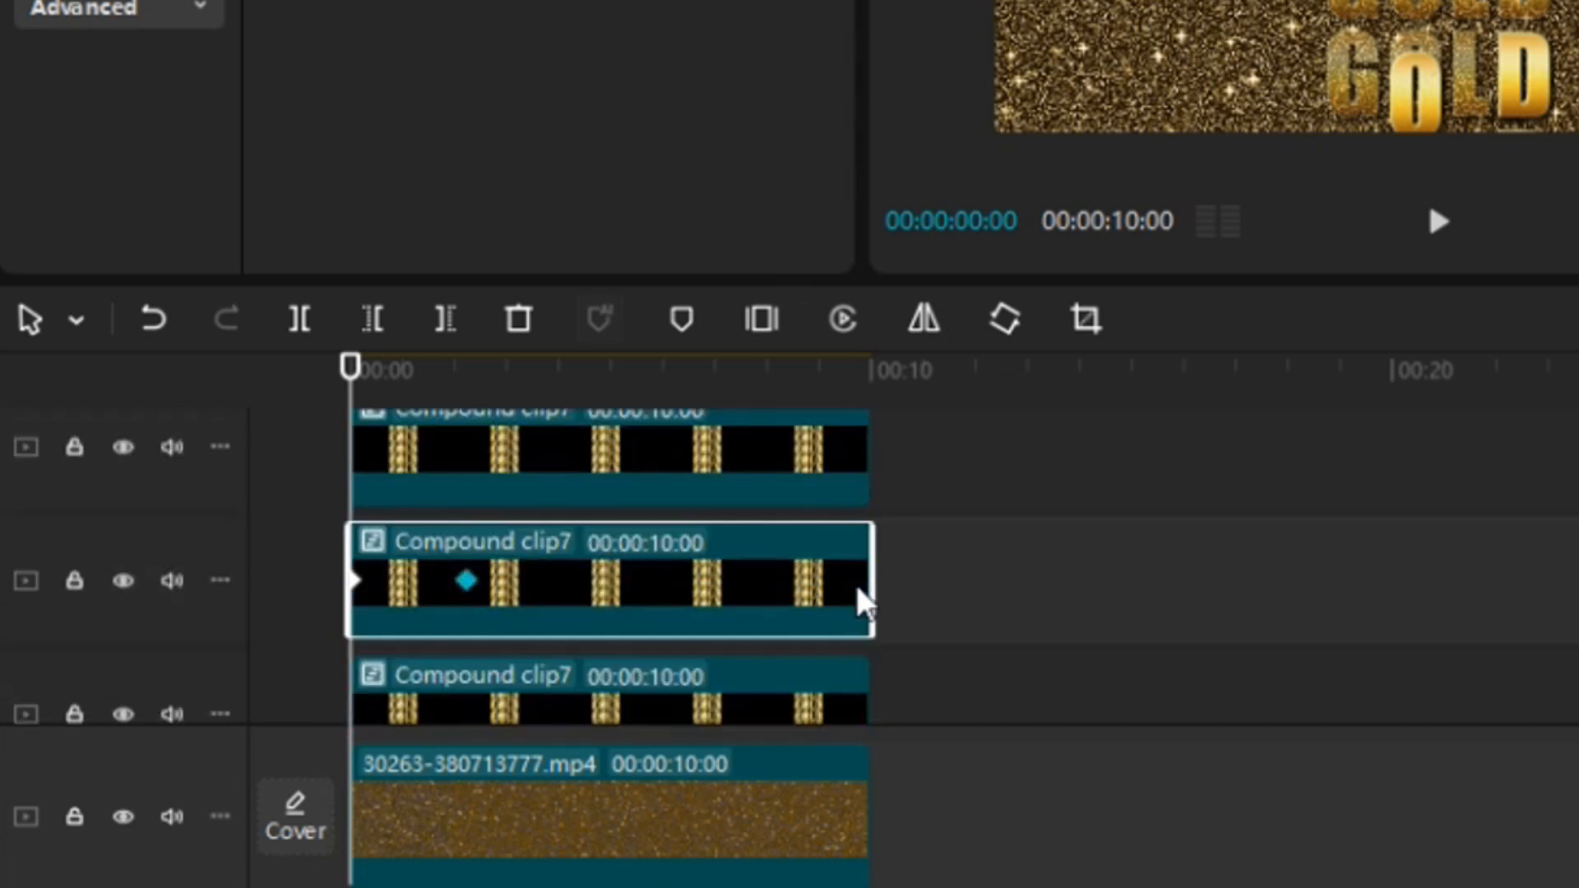
{"action": "scroll", "coordinate": [856, 585], "scroll_direction": "down", "scroll_amount": 3}
{"action": "scroll", "coordinate": [856, 581], "scroll_direction": "up", "scroll_amount": 2}
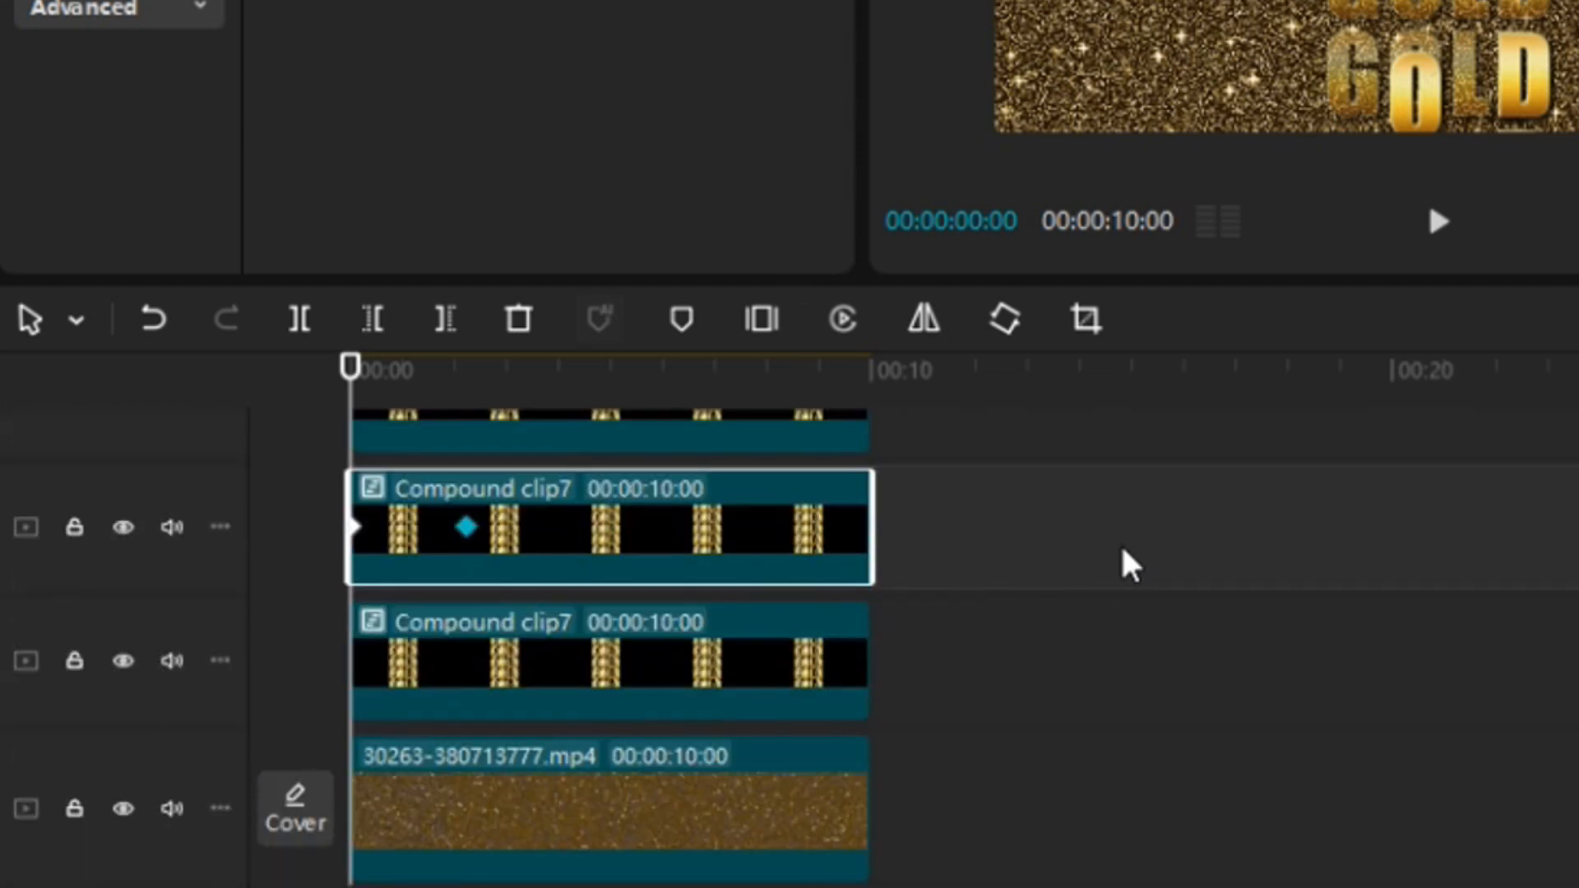
{"action": "left_click_drag", "start_coordinate": [1101, 539], "coordinate": [737, 284]}
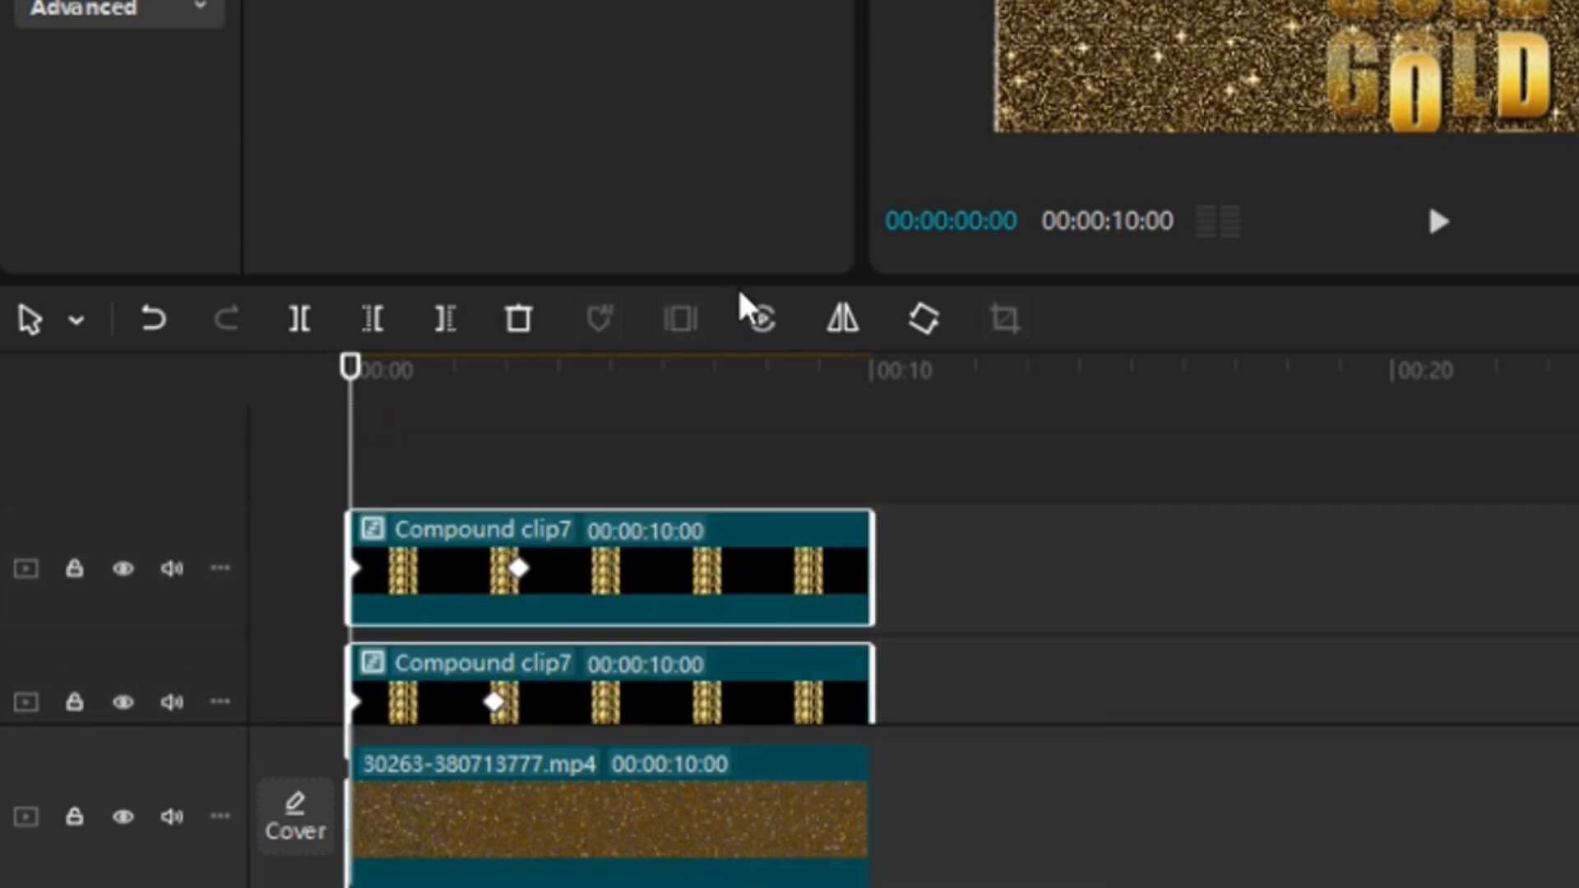
{"action": "right_click", "coordinate": [816, 555]}
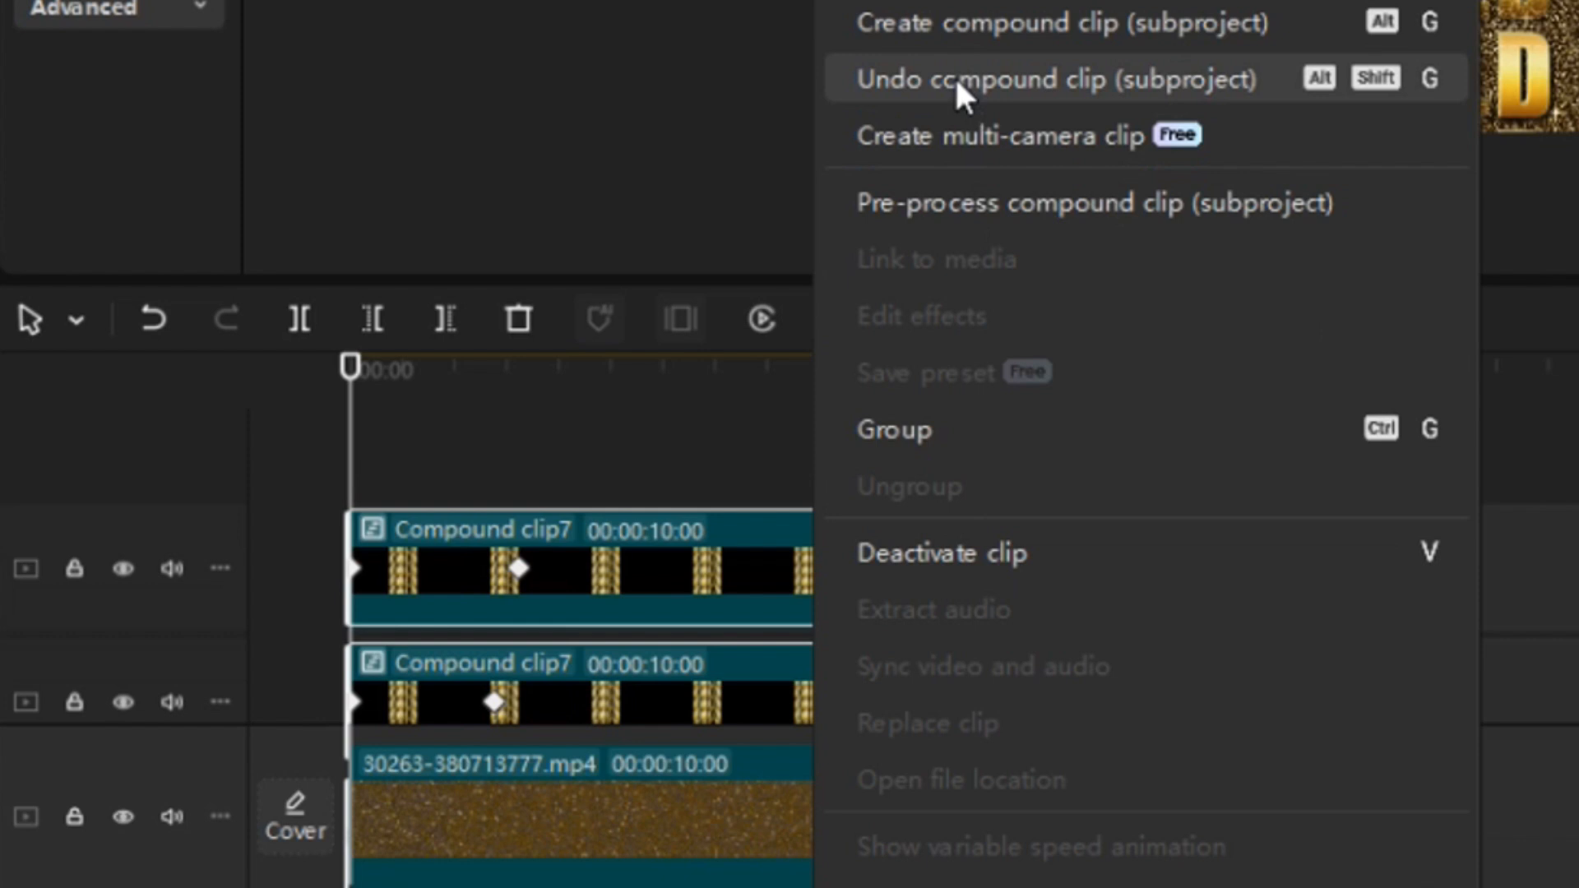
{"action": "left_click", "coordinate": [1011, 23]}
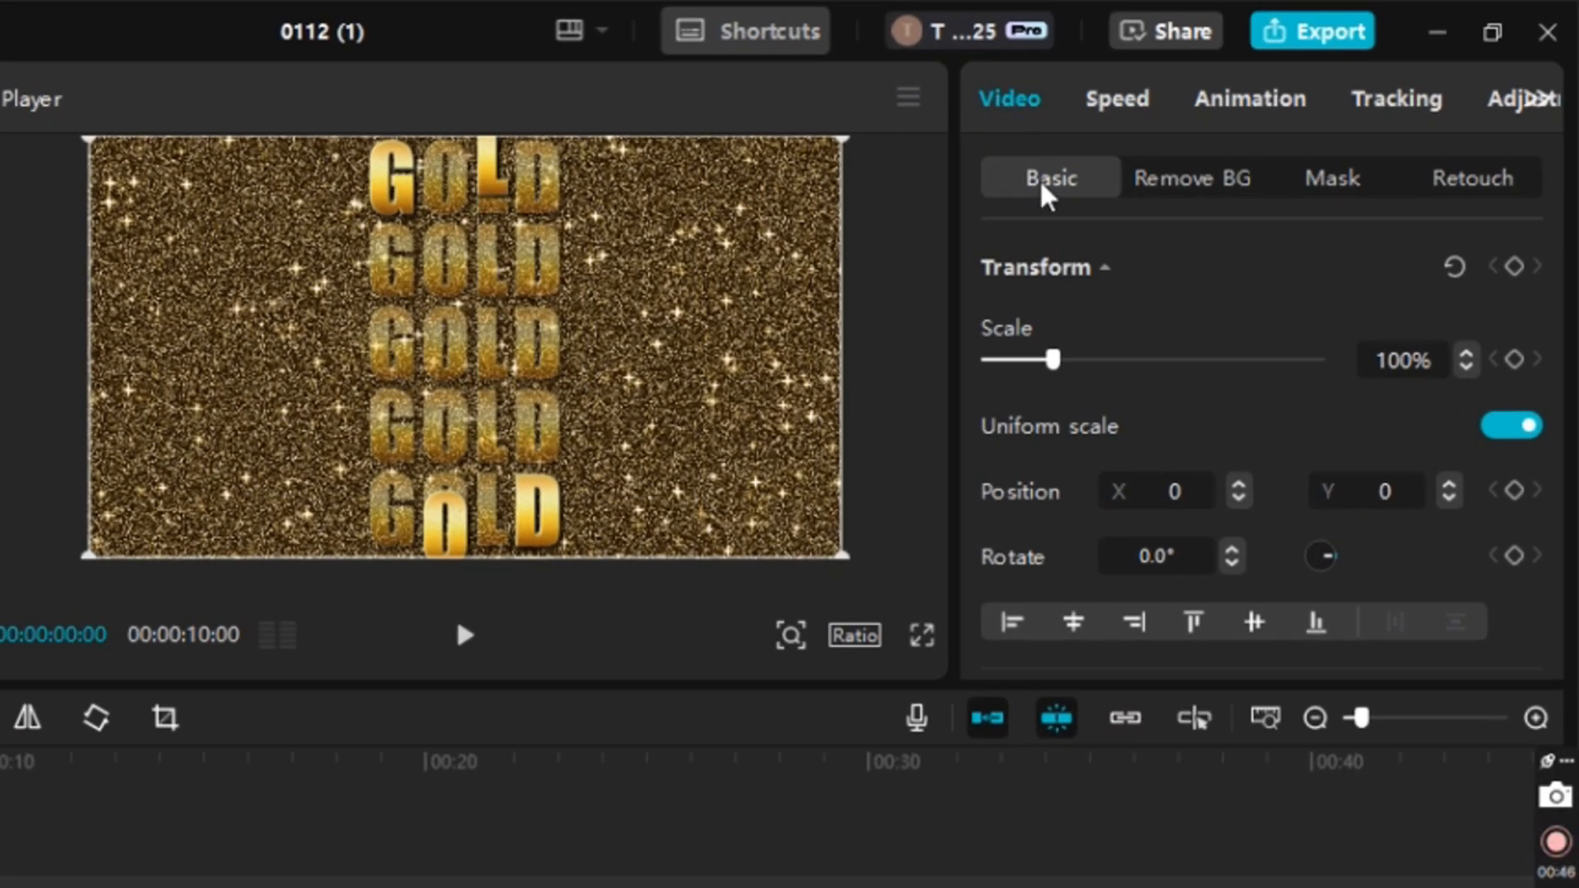
- Add a Filmstrip mask to the new compound clip of animated letters
{"action": "left_click", "coordinate": [1327, 200]}
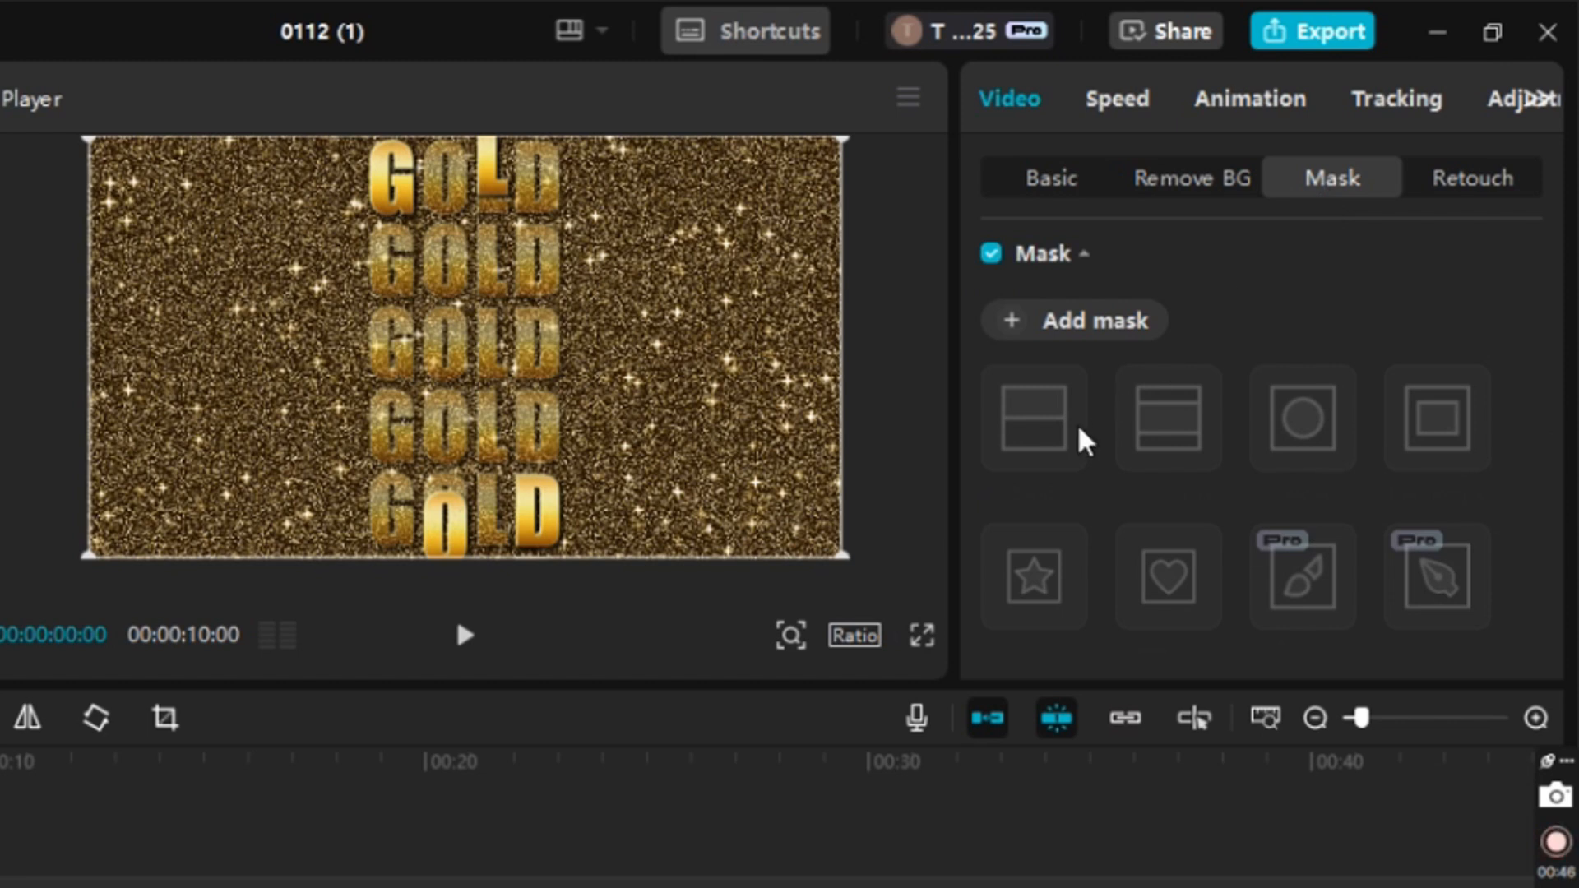
{"action": "left_click", "coordinate": [1083, 339]}
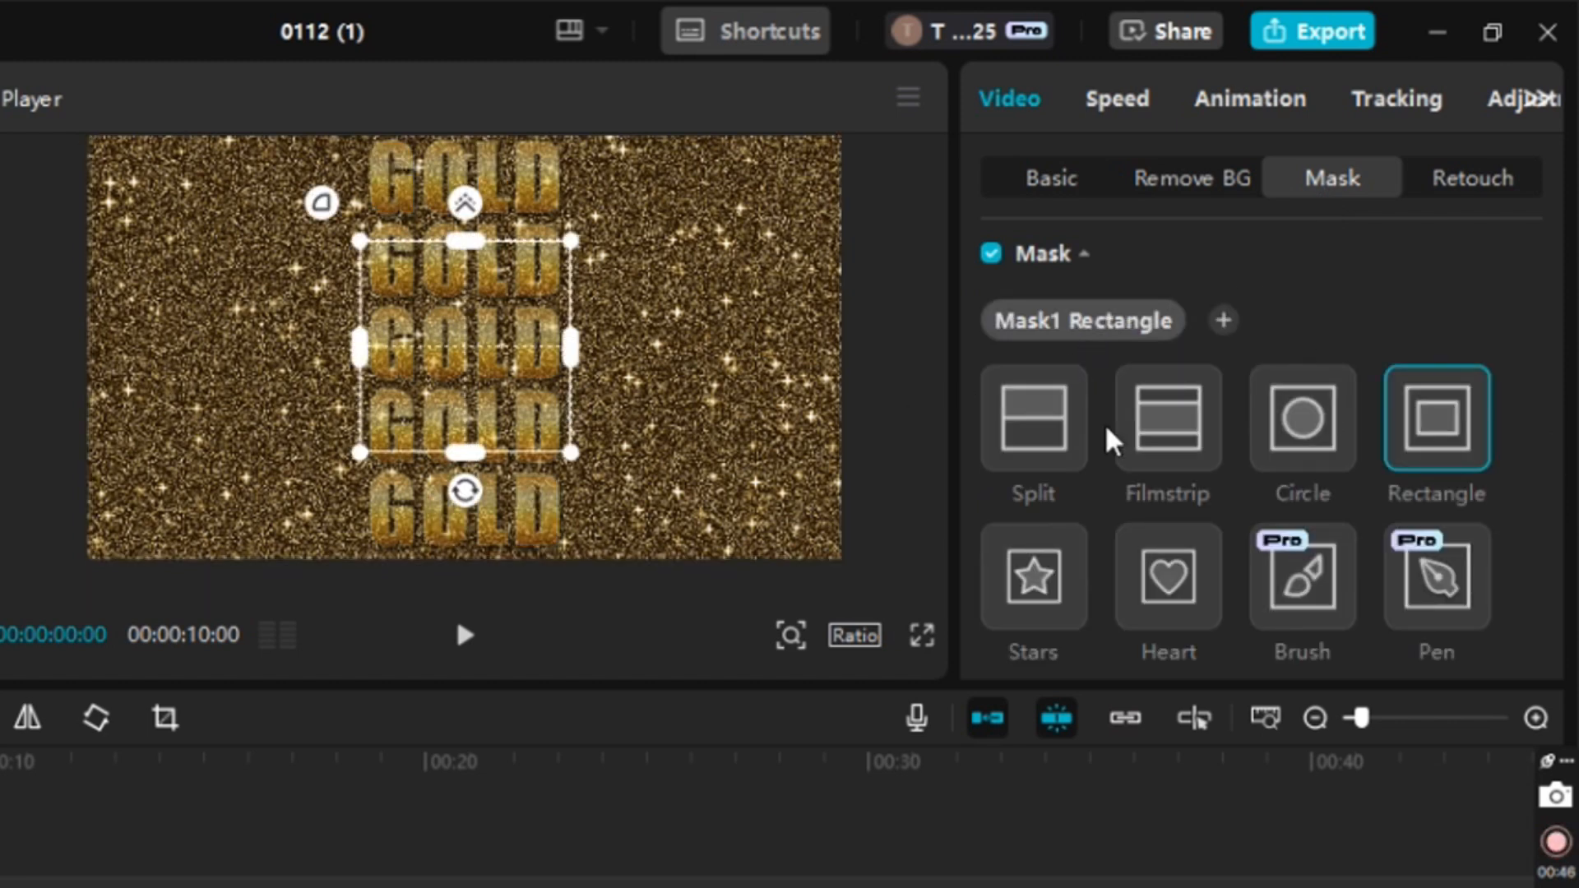
{"action": "left_click", "coordinate": [1160, 446]}
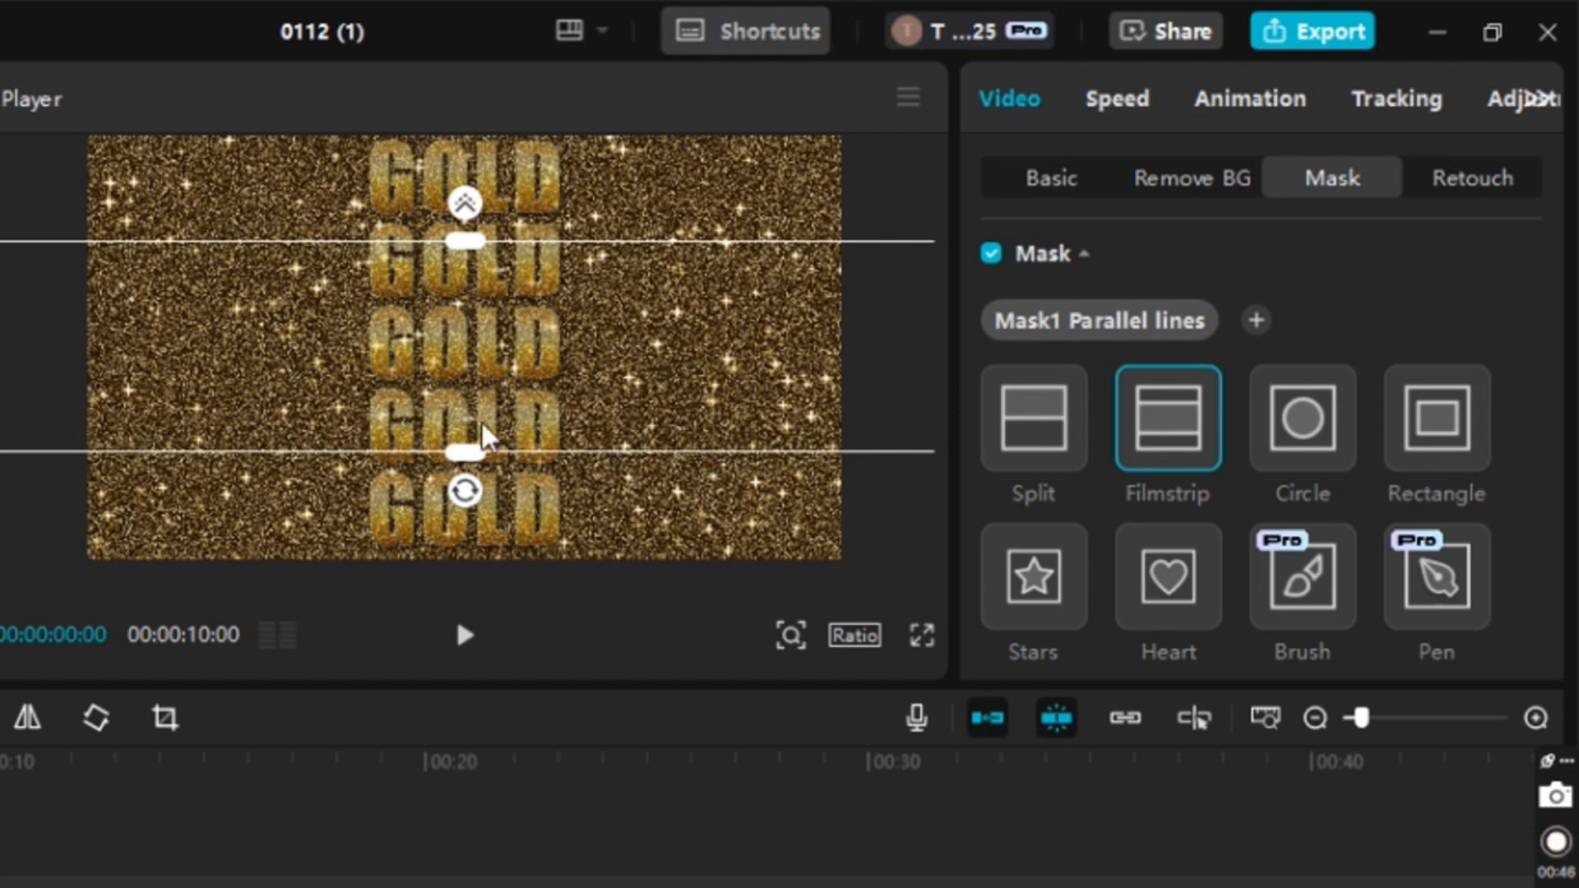
- Narrow the Filmstrip mask on the animated compound clip to a band that closely frames only the middle GOLD row
{"action": "left_click_drag", "start_coordinate": [460, 457], "coordinate": [476, 392]}
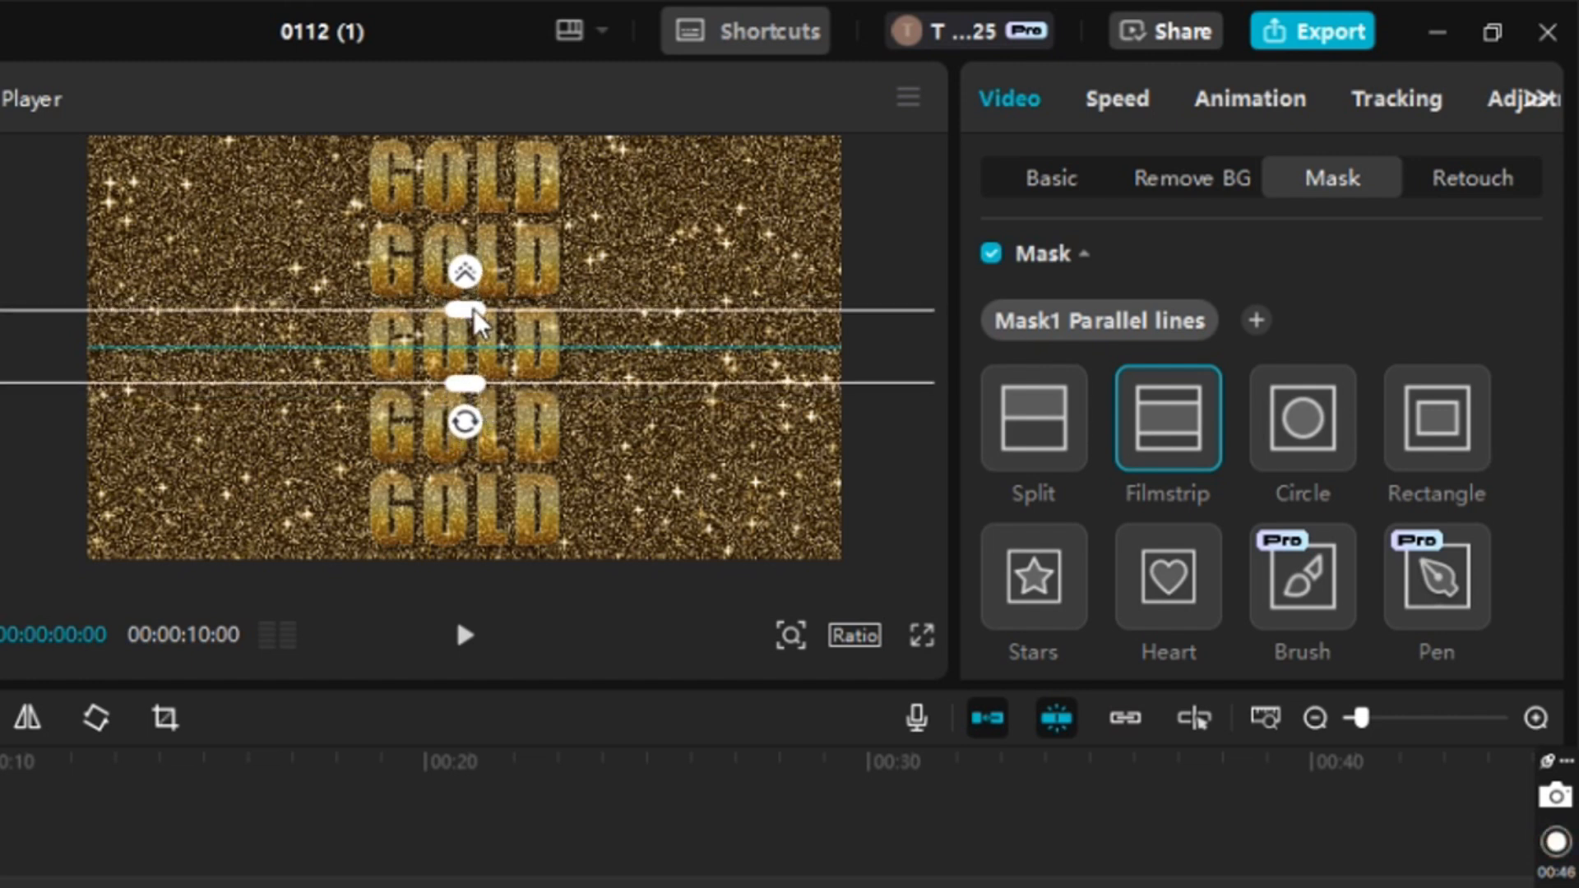
{"action": "left_click_drag", "start_coordinate": [475, 311], "coordinate": [474, 307]}
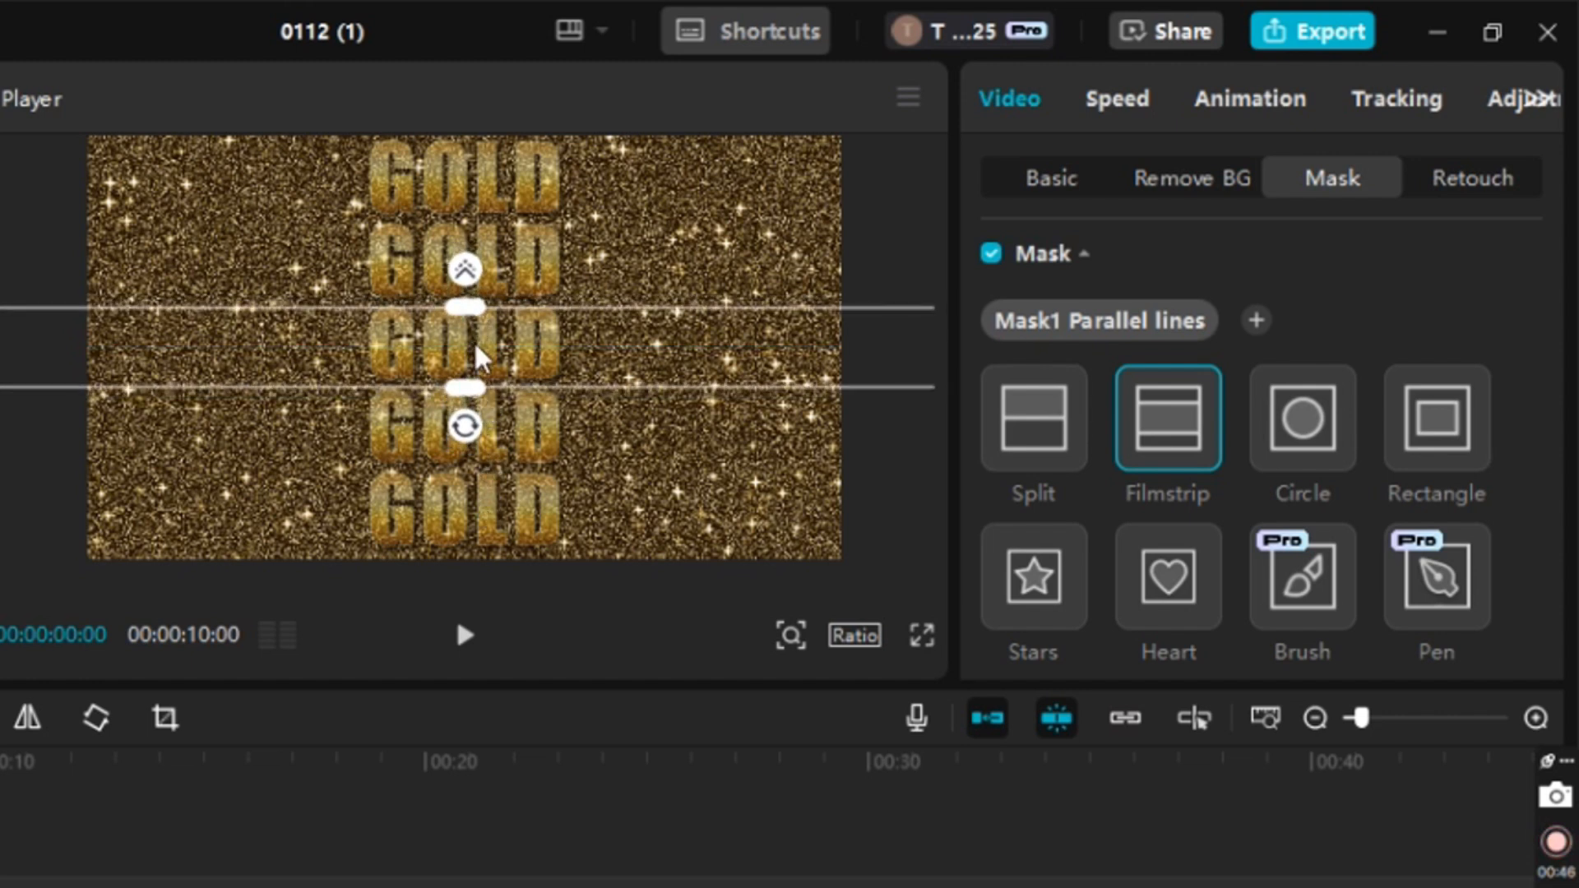
{"action": "left_click", "coordinate": [790, 642]}
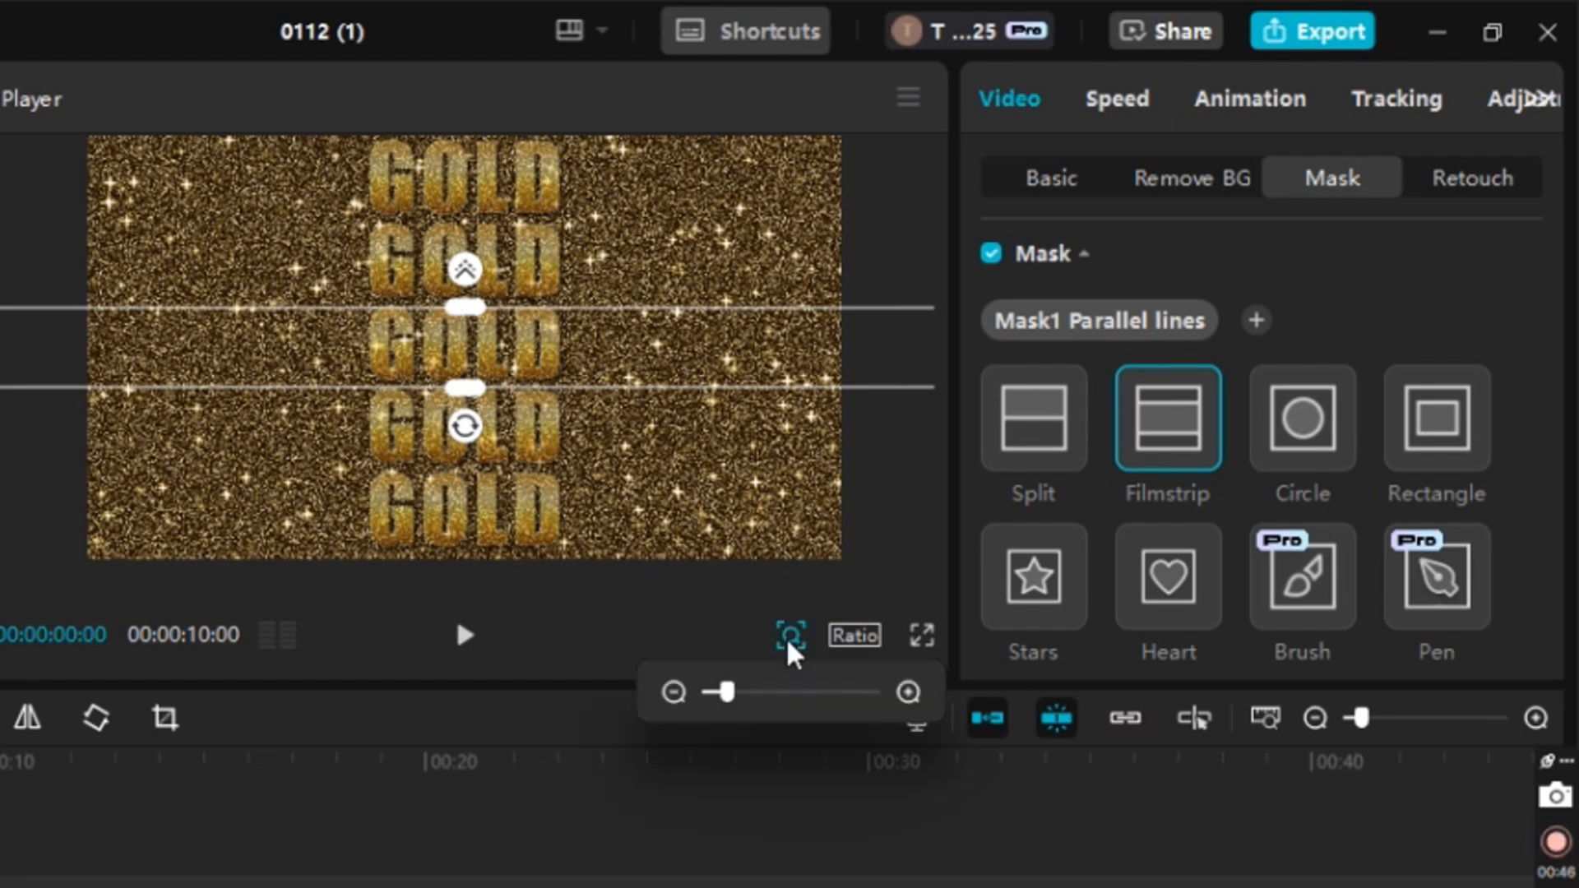
{"action": "left_click_drag", "start_coordinate": [729, 699], "coordinate": [794, 713]}
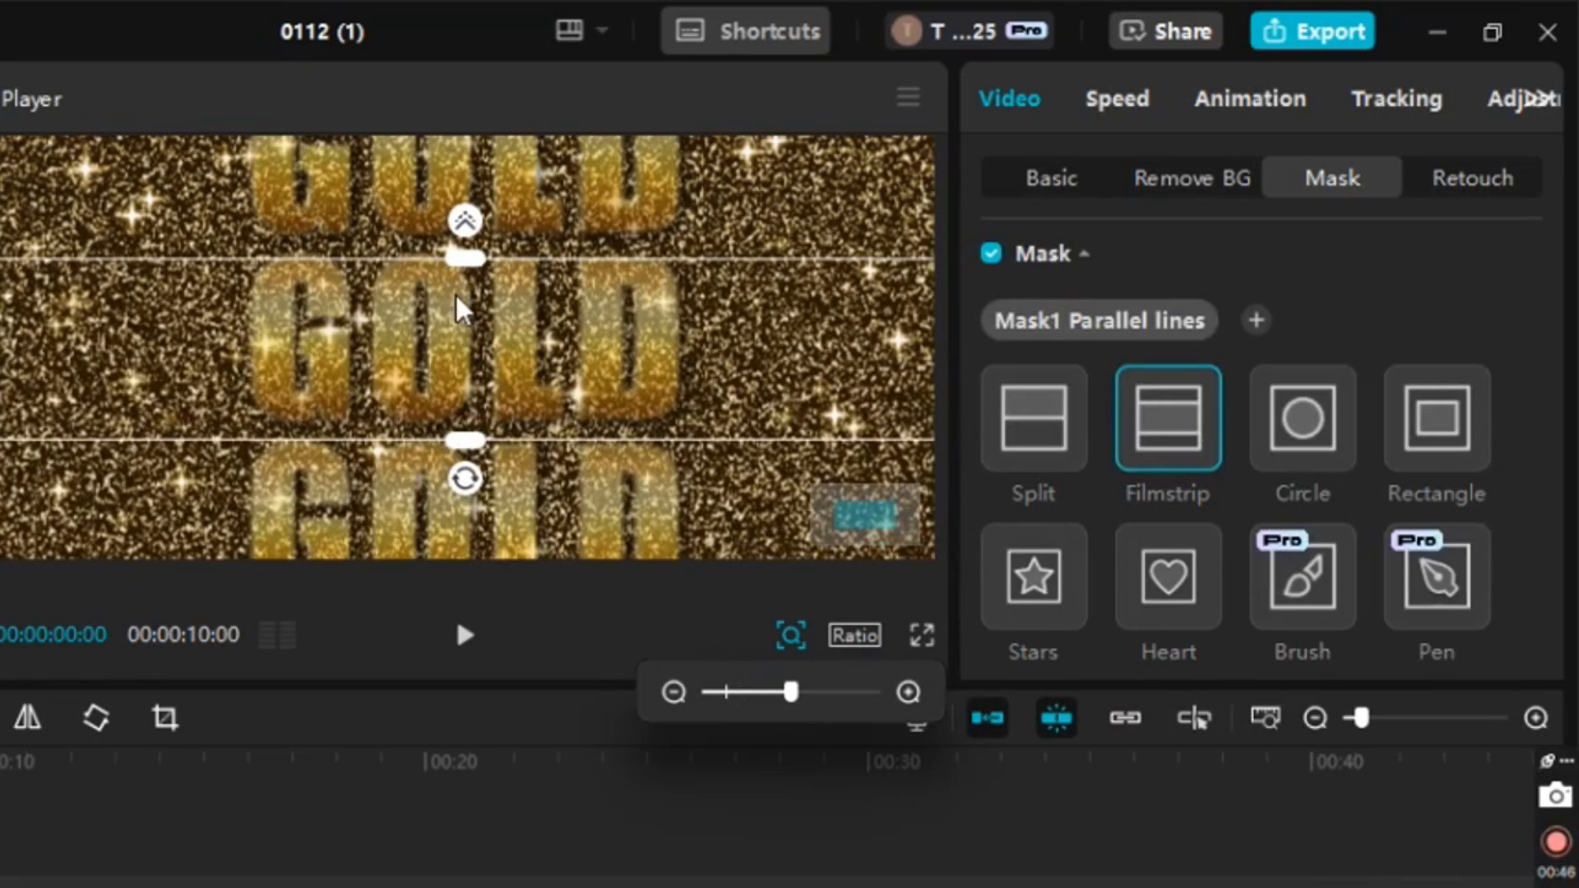
{"action": "left_click_drag", "start_coordinate": [462, 318], "coordinate": [462, 304]}
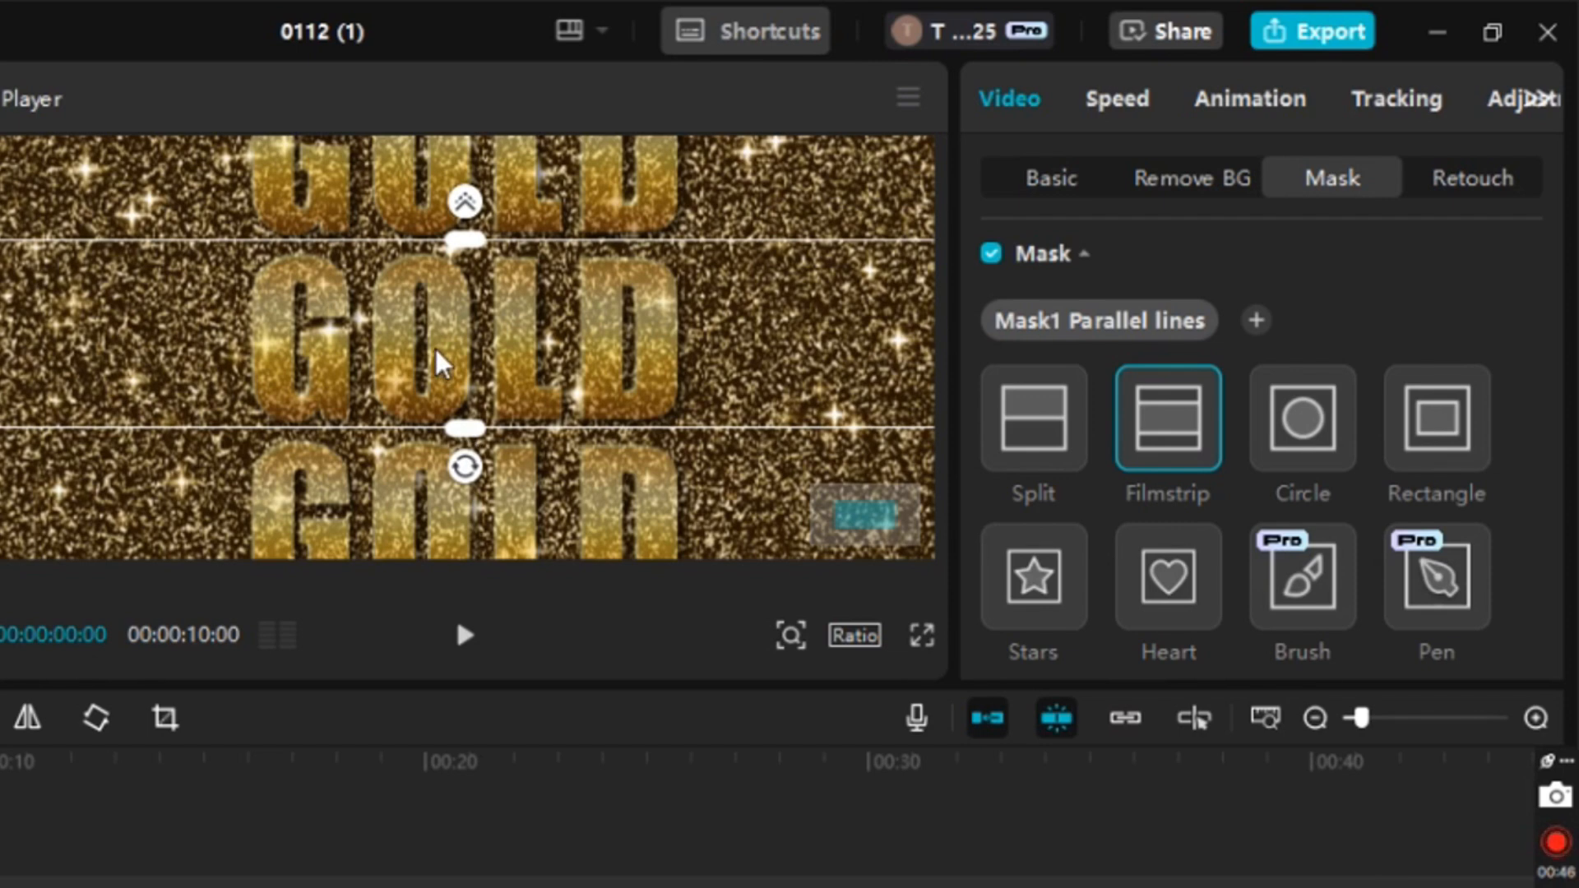
{"action": "mouse_move", "coordinate": [445, 362]}
{"action": "left_mouse_down"}
{"action": "mouse_move", "coordinate": [440, 348]}
{"action": "mouse_move", "coordinate": [448, 370]}
{"action": "left_mouse_up"}
{"action": "mouse_move", "coordinate": [791, 642]}
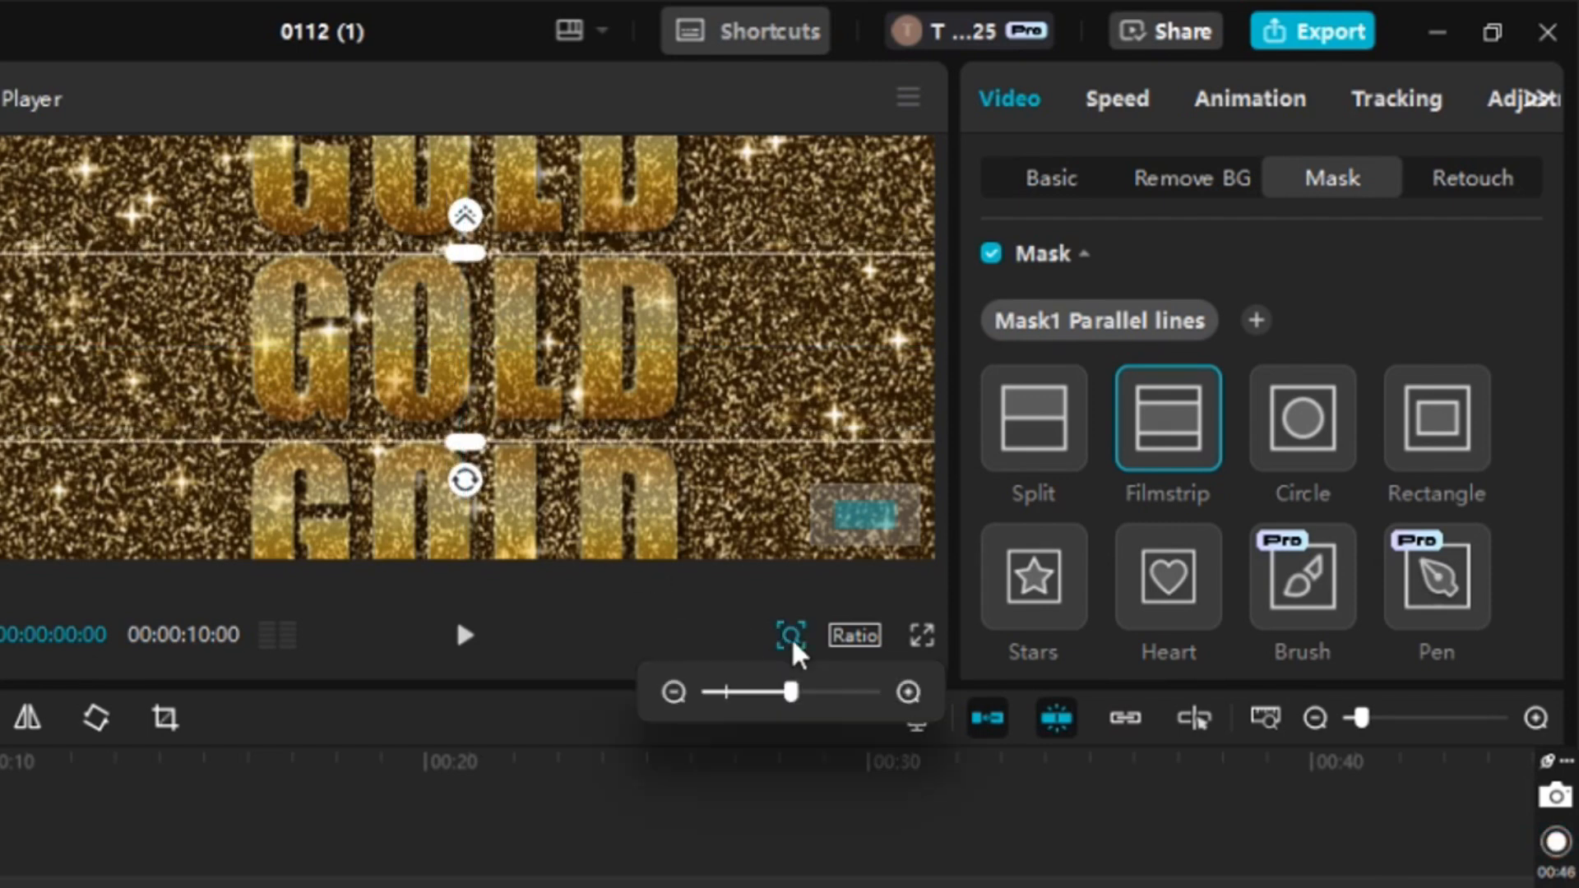
{"action": "left_click_drag", "start_coordinate": [791, 692], "coordinate": [821, 693]}
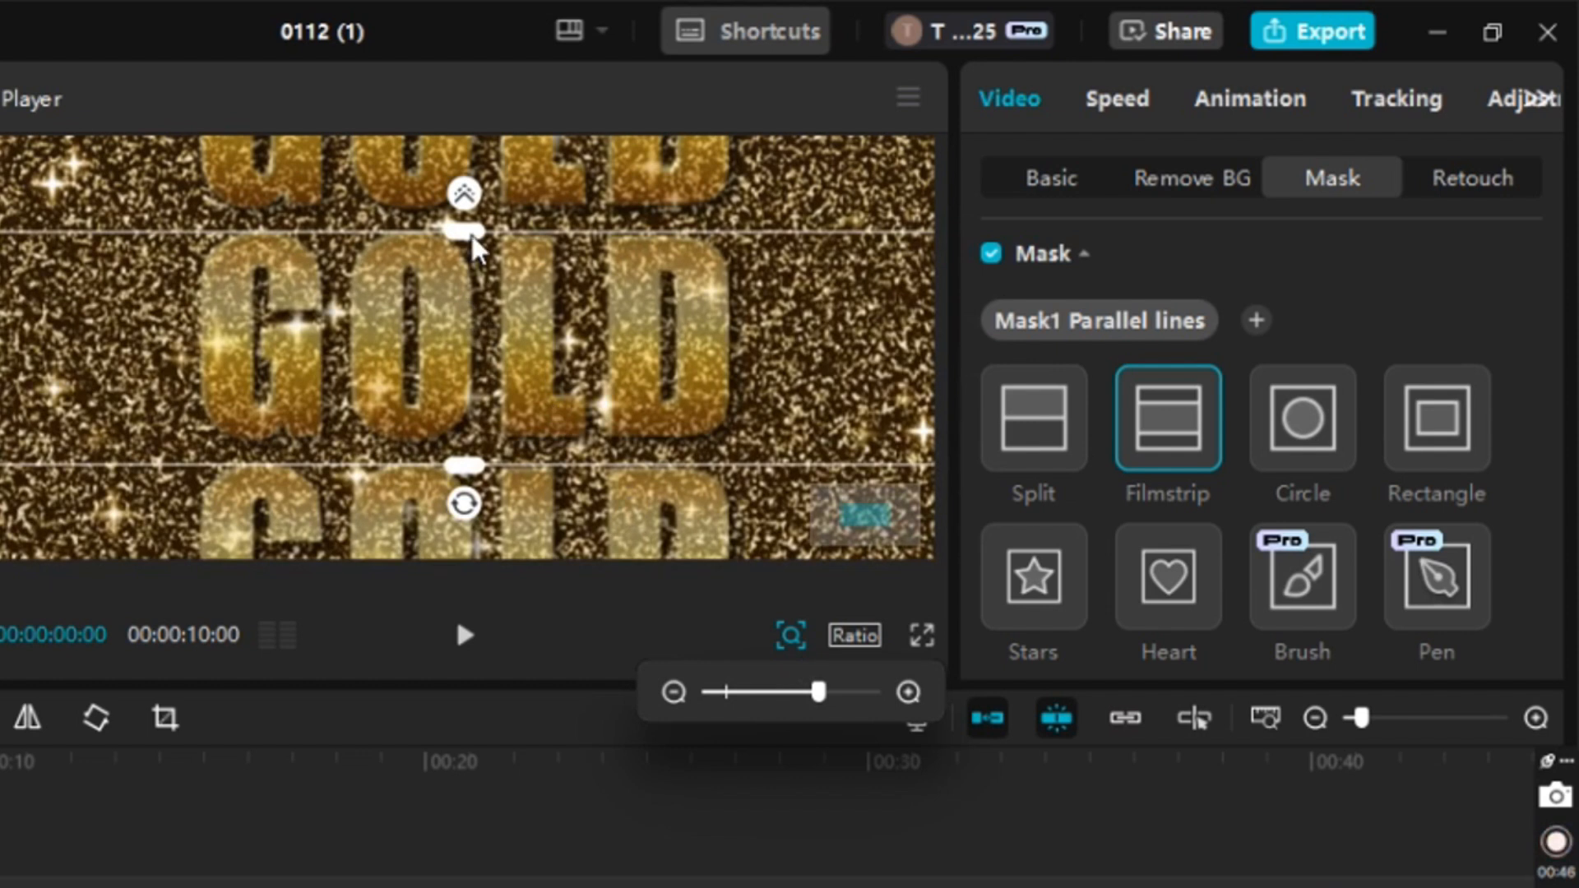
{"action": "left_click_drag", "start_coordinate": [471, 234], "coordinate": [481, 306]}
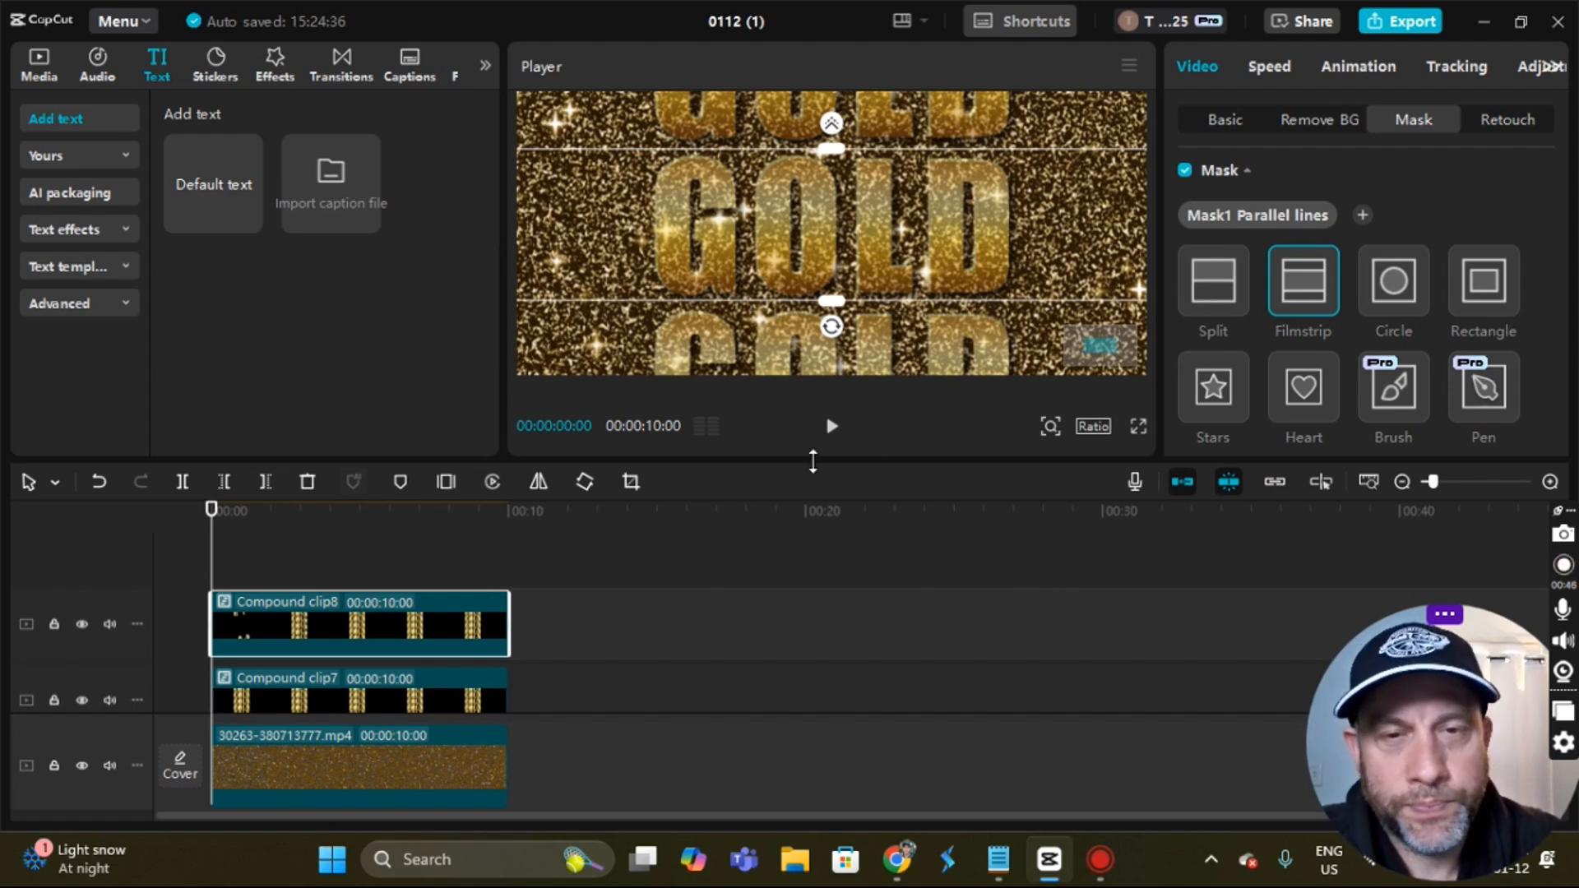
{"action": "left_click", "coordinate": [1052, 427]}
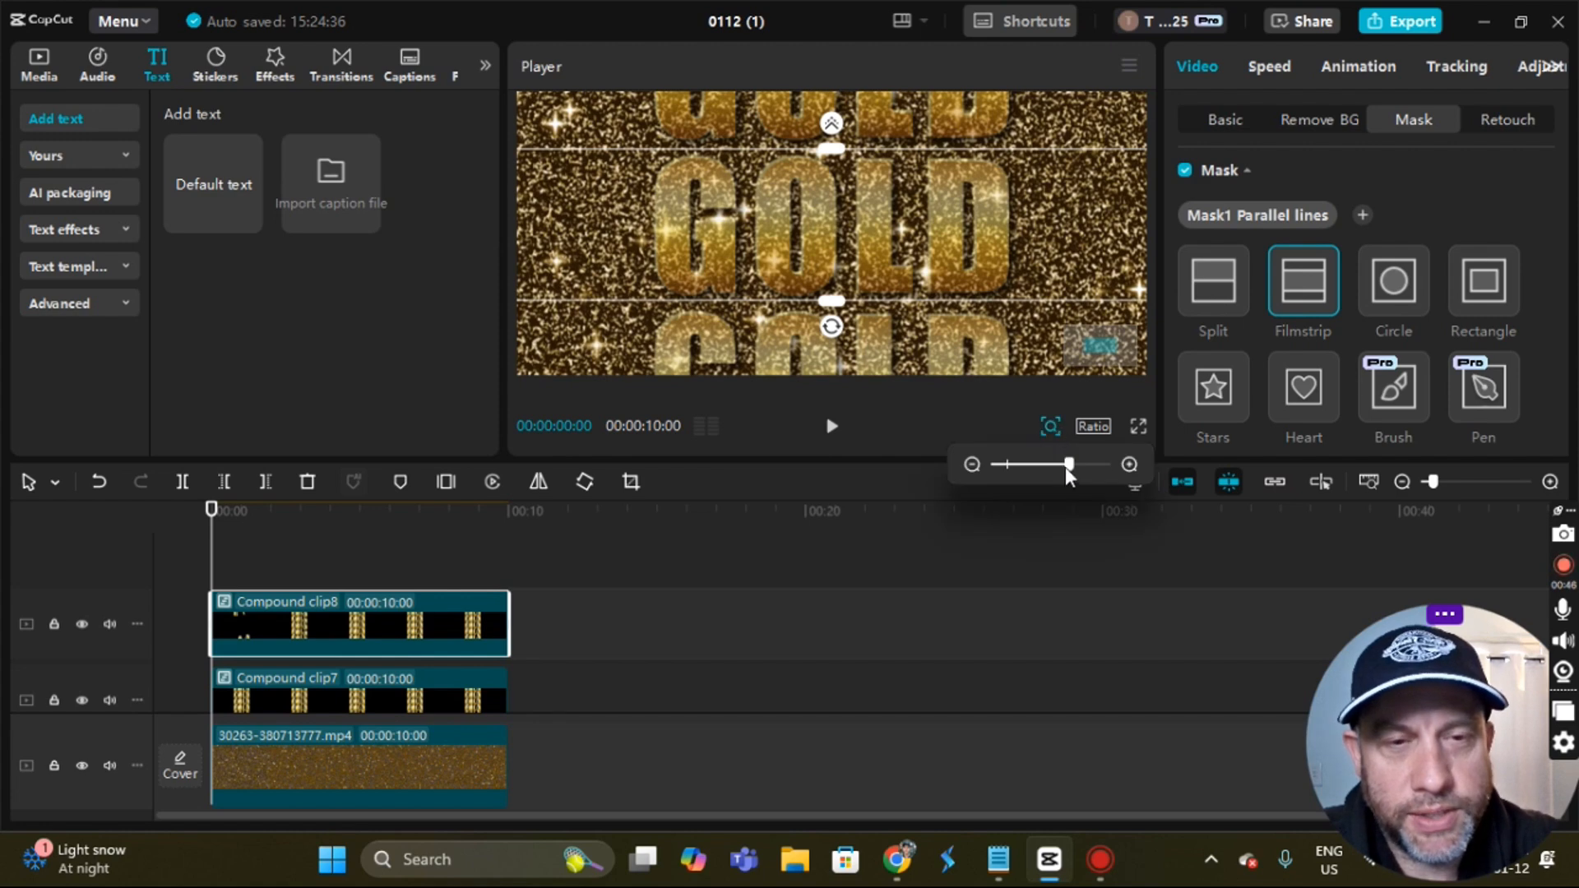
{"action": "left_click_drag", "start_coordinate": [1067, 470], "coordinate": [1017, 467]}
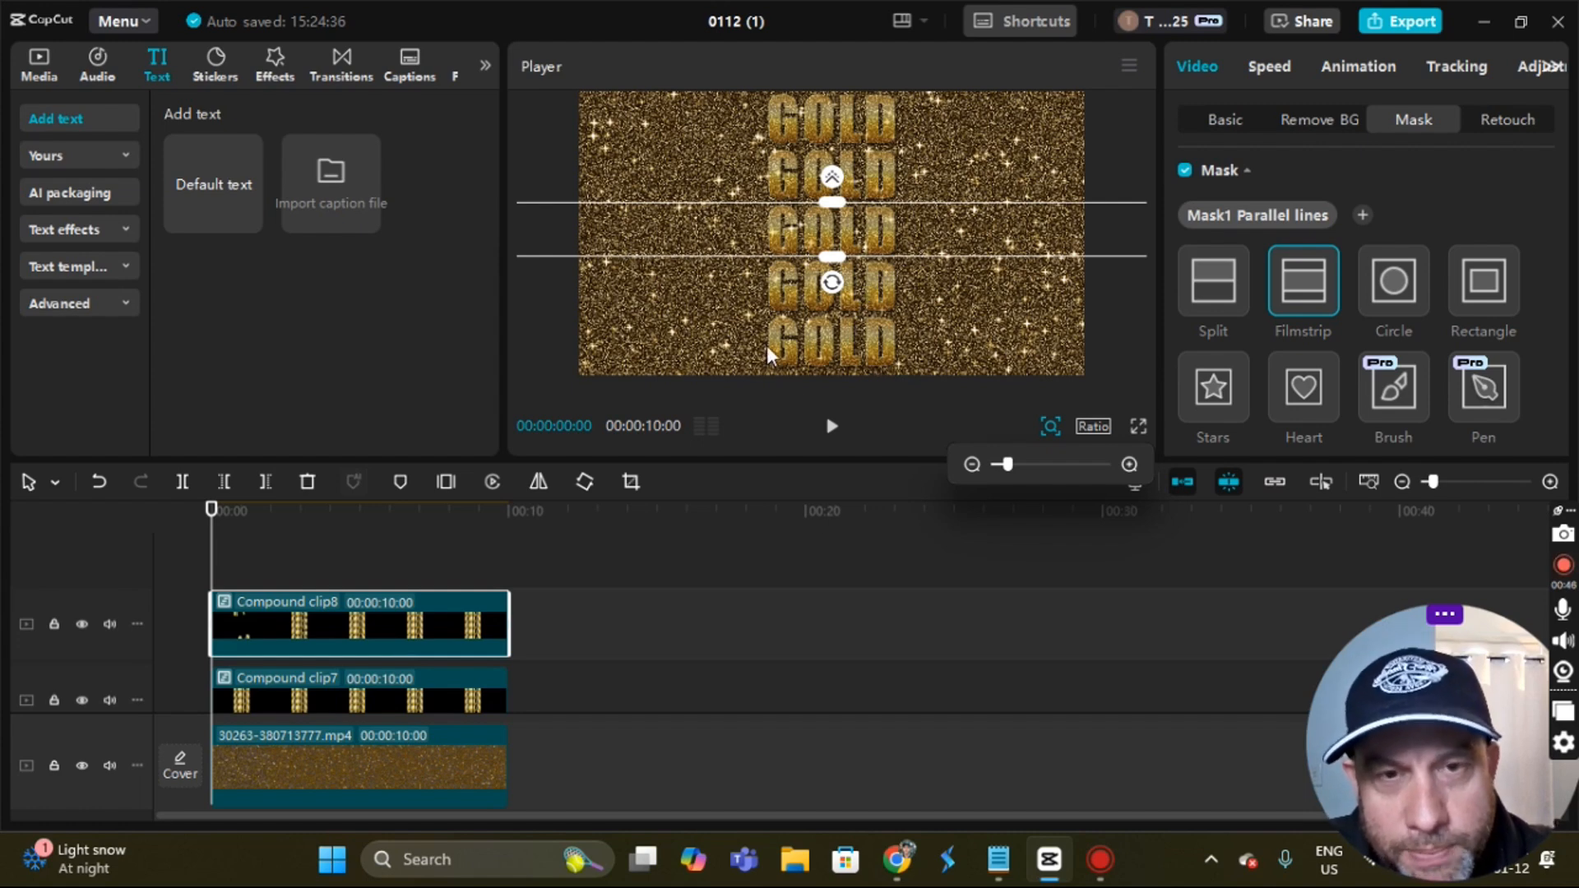
- Delete the 50% opacity copy, Compound clip7, from the timeline between the masked clip and the background video
{"action": "left_click", "coordinate": [431, 709]}
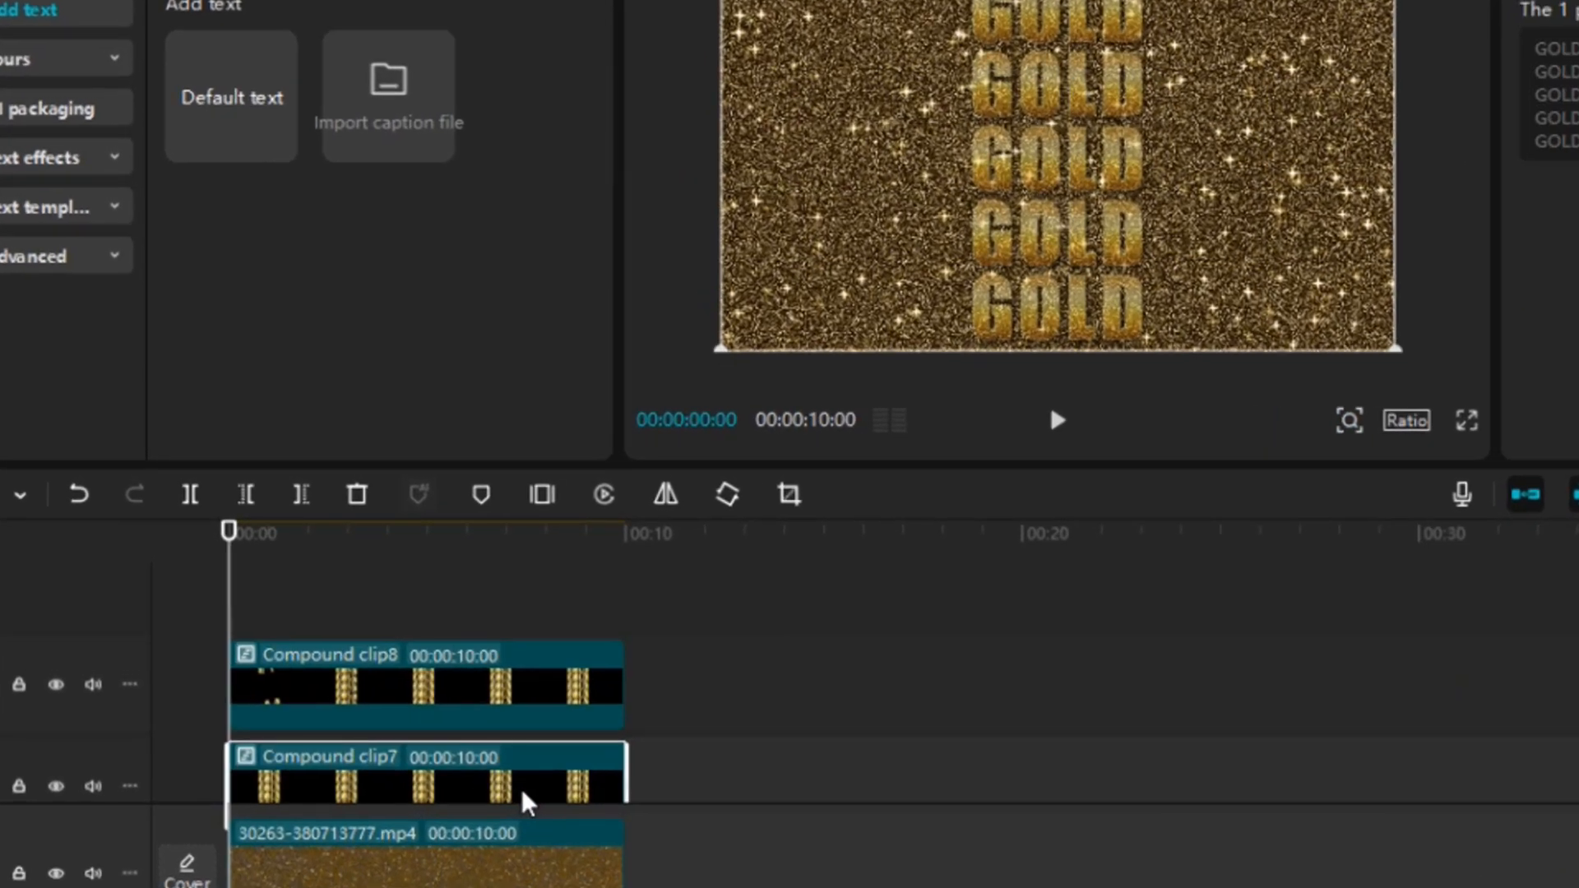
{"action": "right_click", "coordinate": [535, 800]}
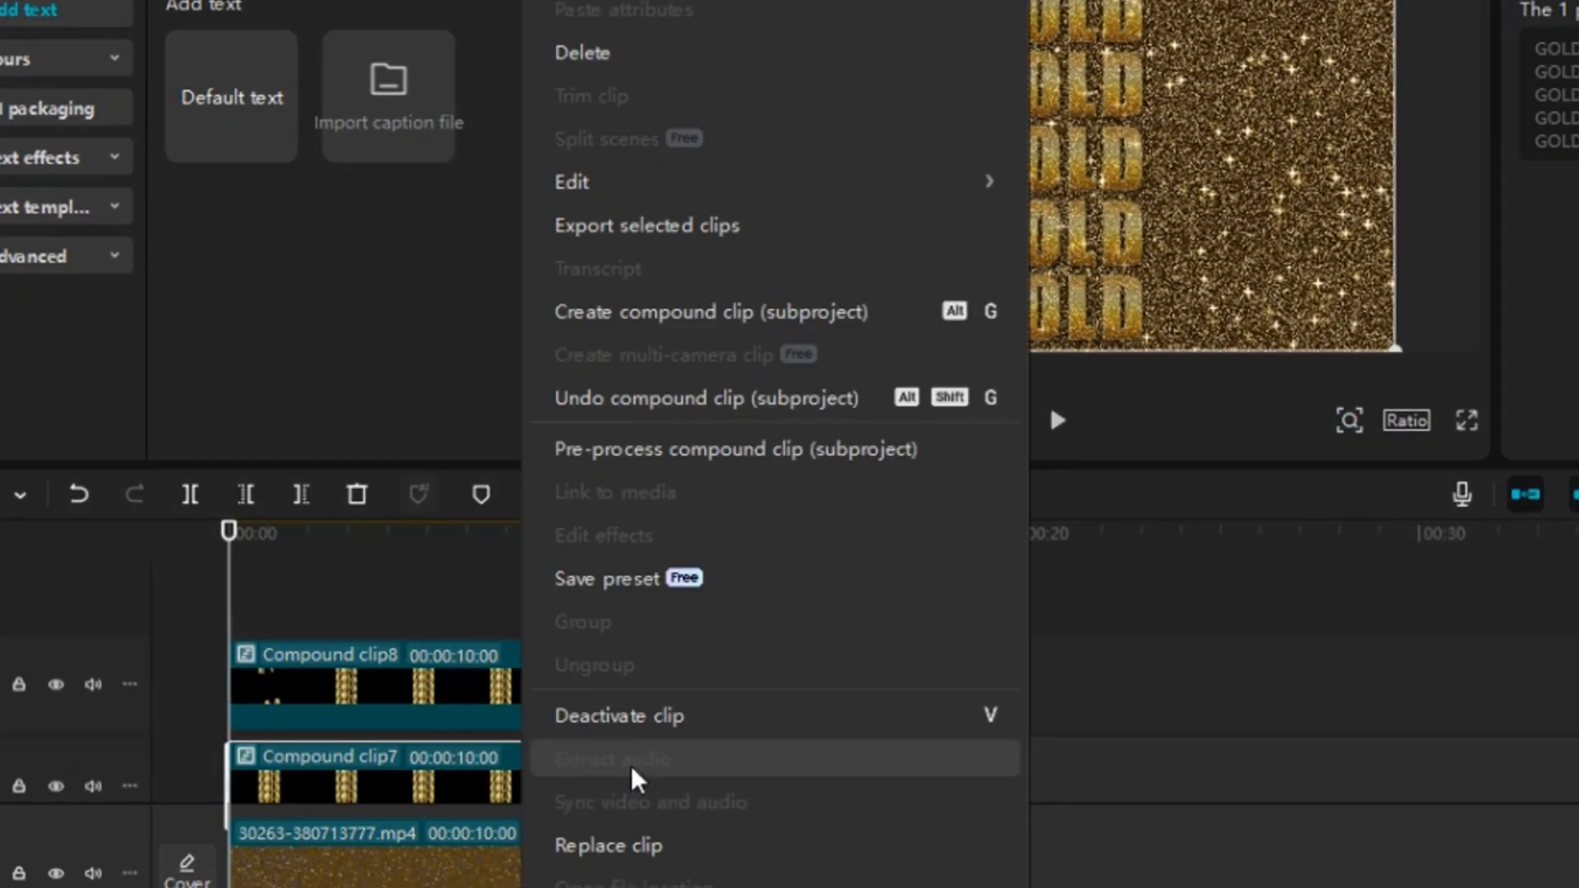
{"action": "left_click", "coordinate": [401, 787]}
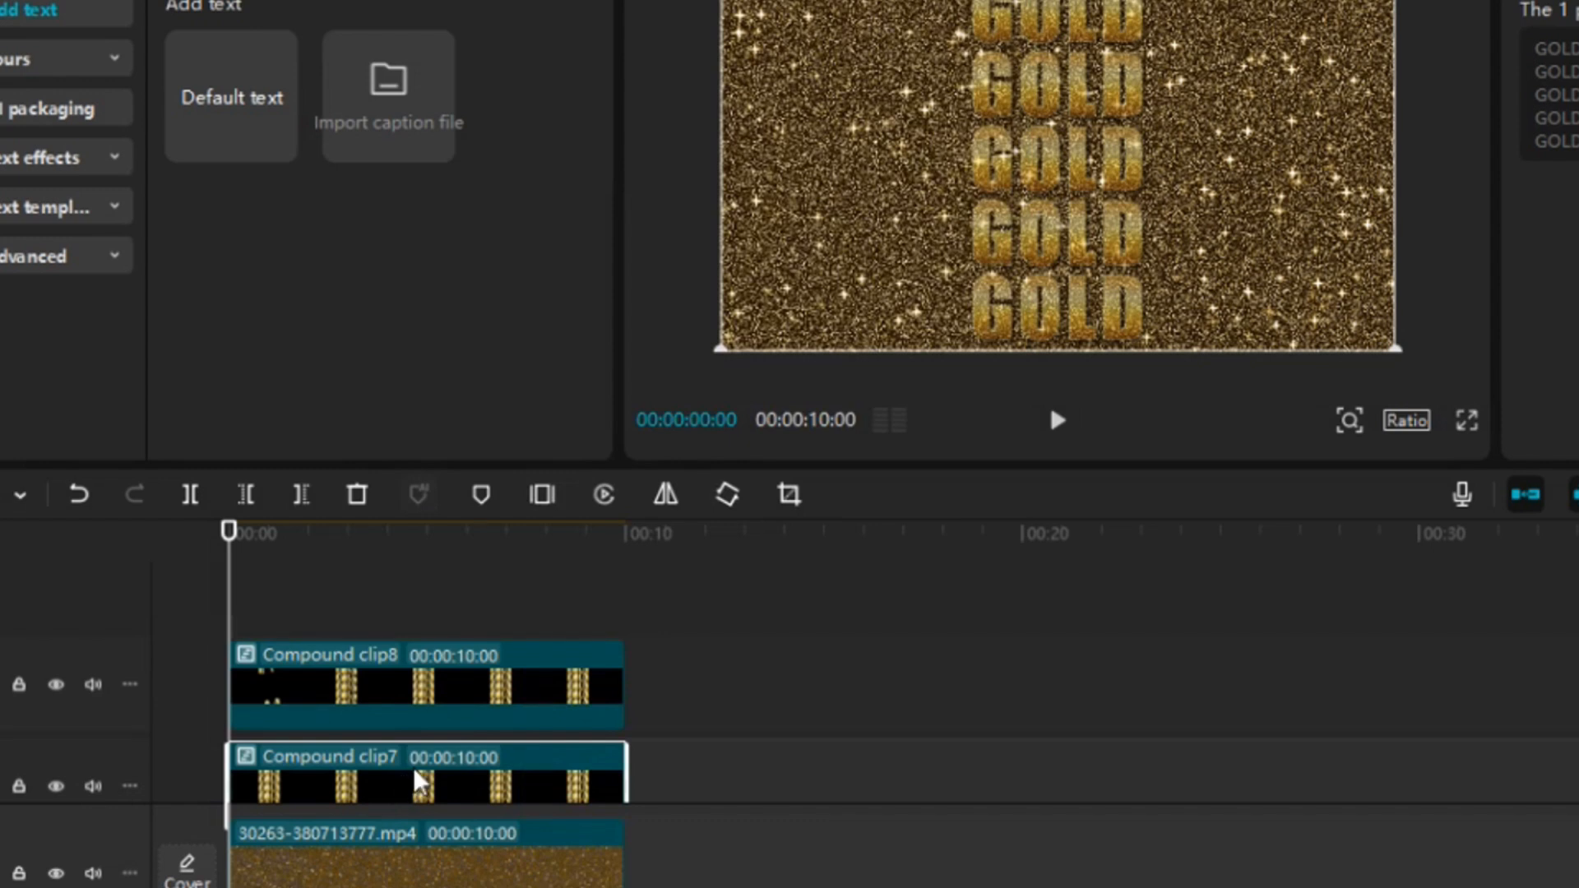
{"action": "right_click", "coordinate": [421, 781]}
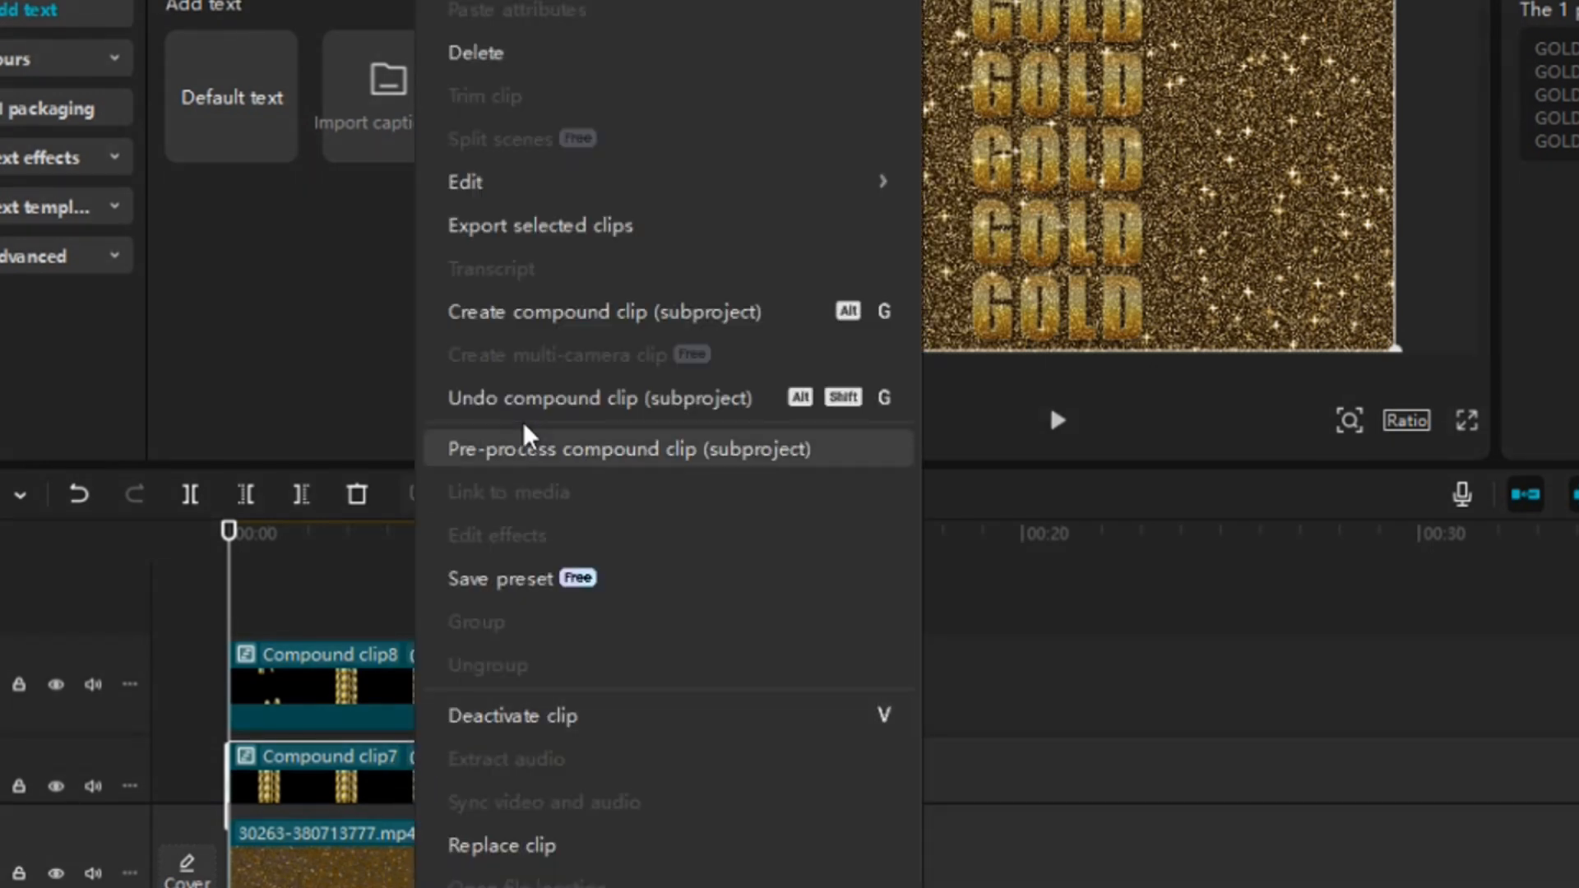
{"action": "left_click", "coordinate": [512, 71]}
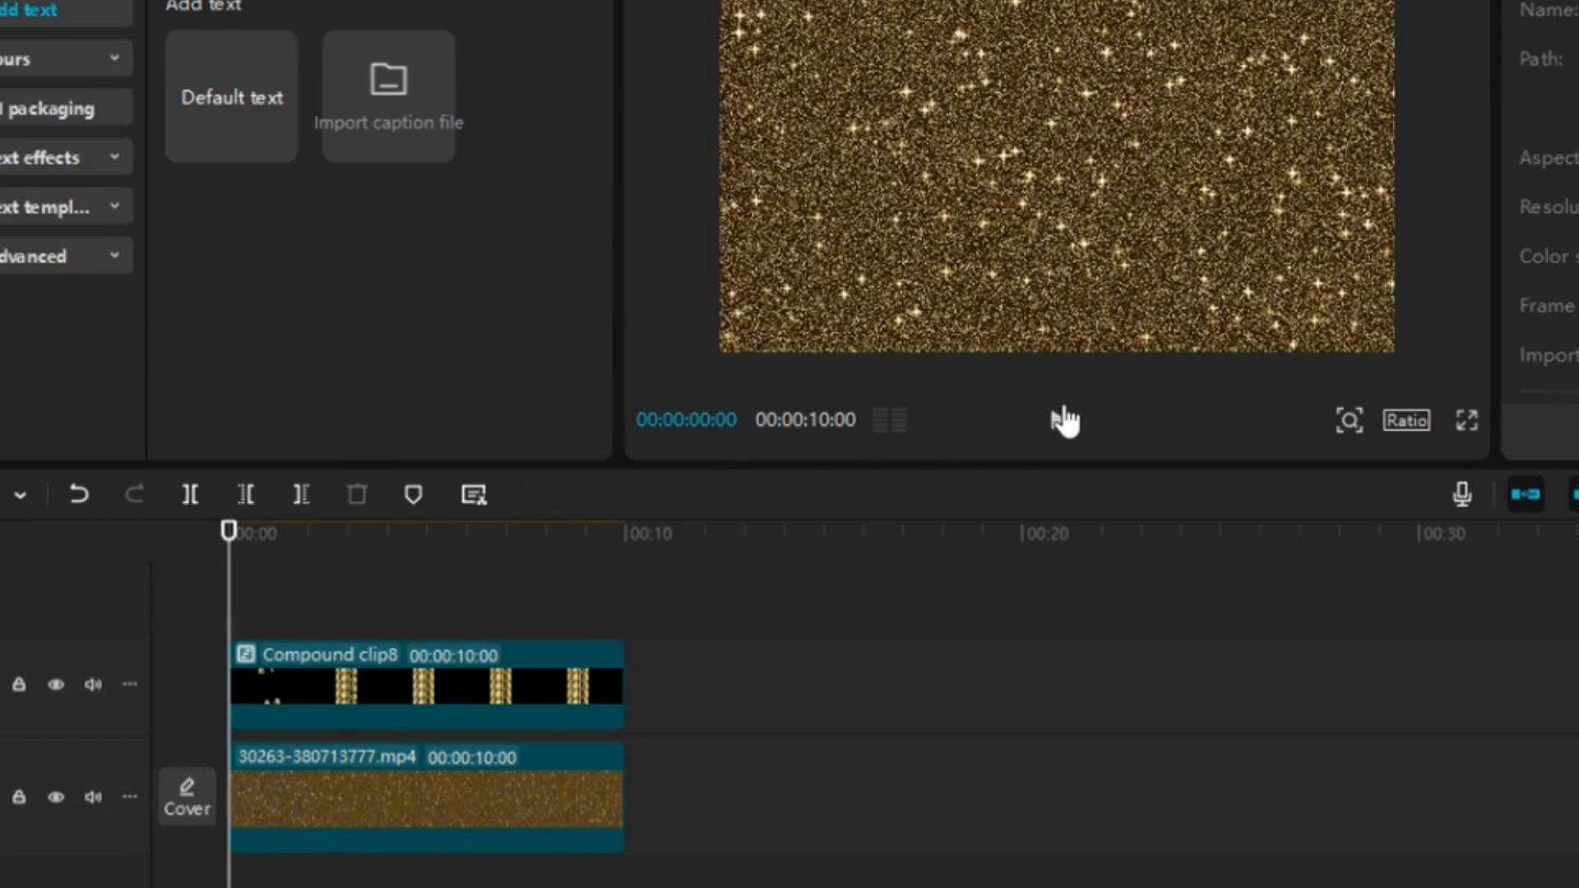
- Play back the masked GOLD animation over the glitter background, then return to the start of the timeline
{"action": "left_click", "coordinate": [1065, 426]}
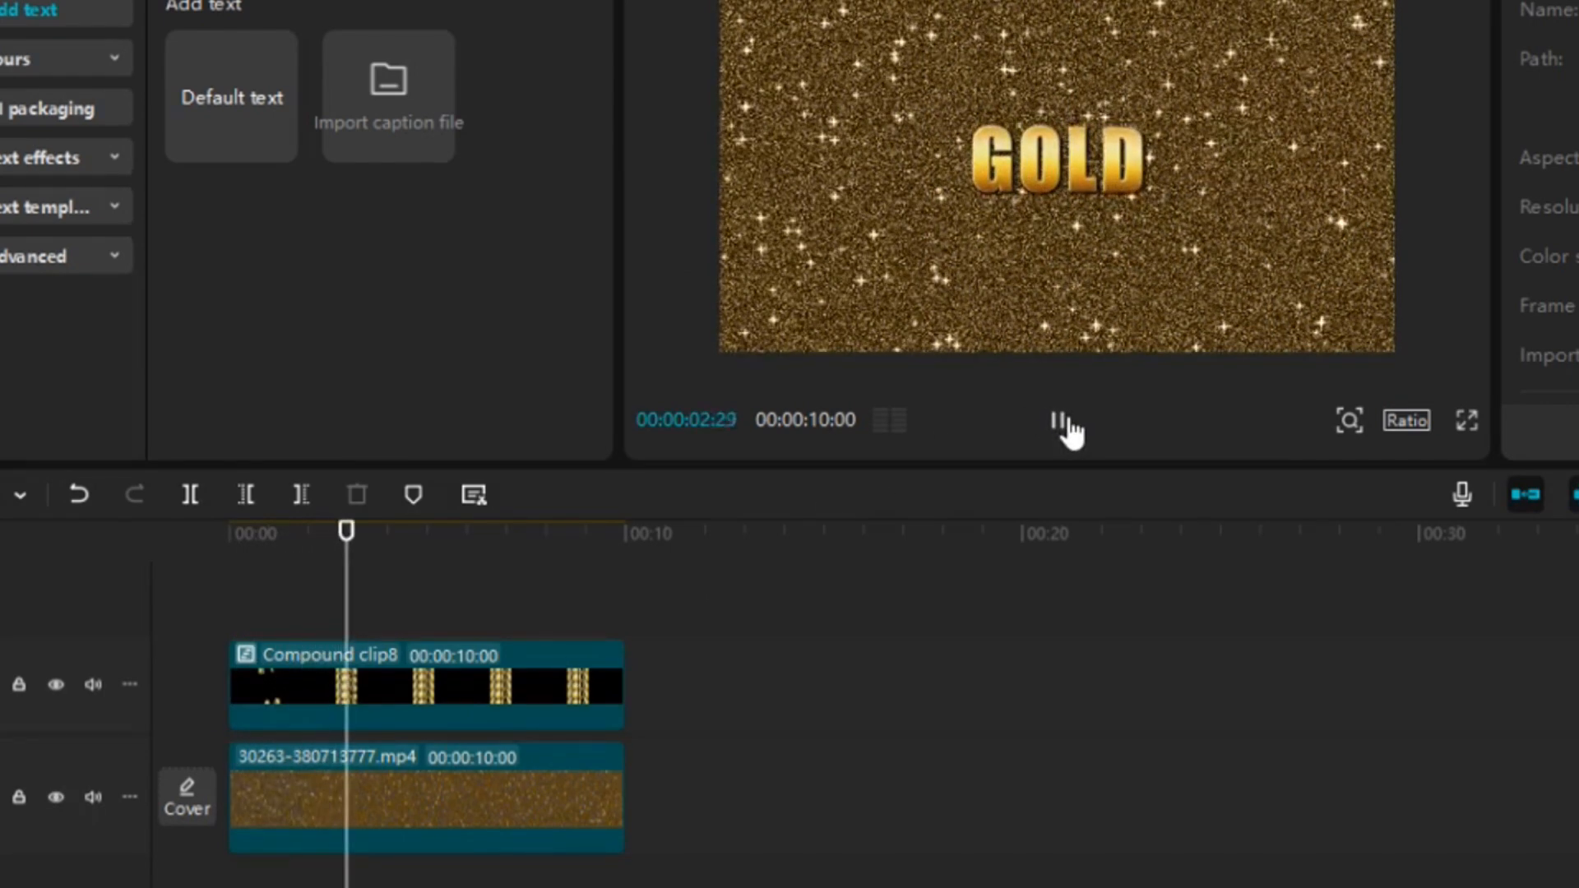
{"action": "left_click", "coordinate": [1070, 421]}
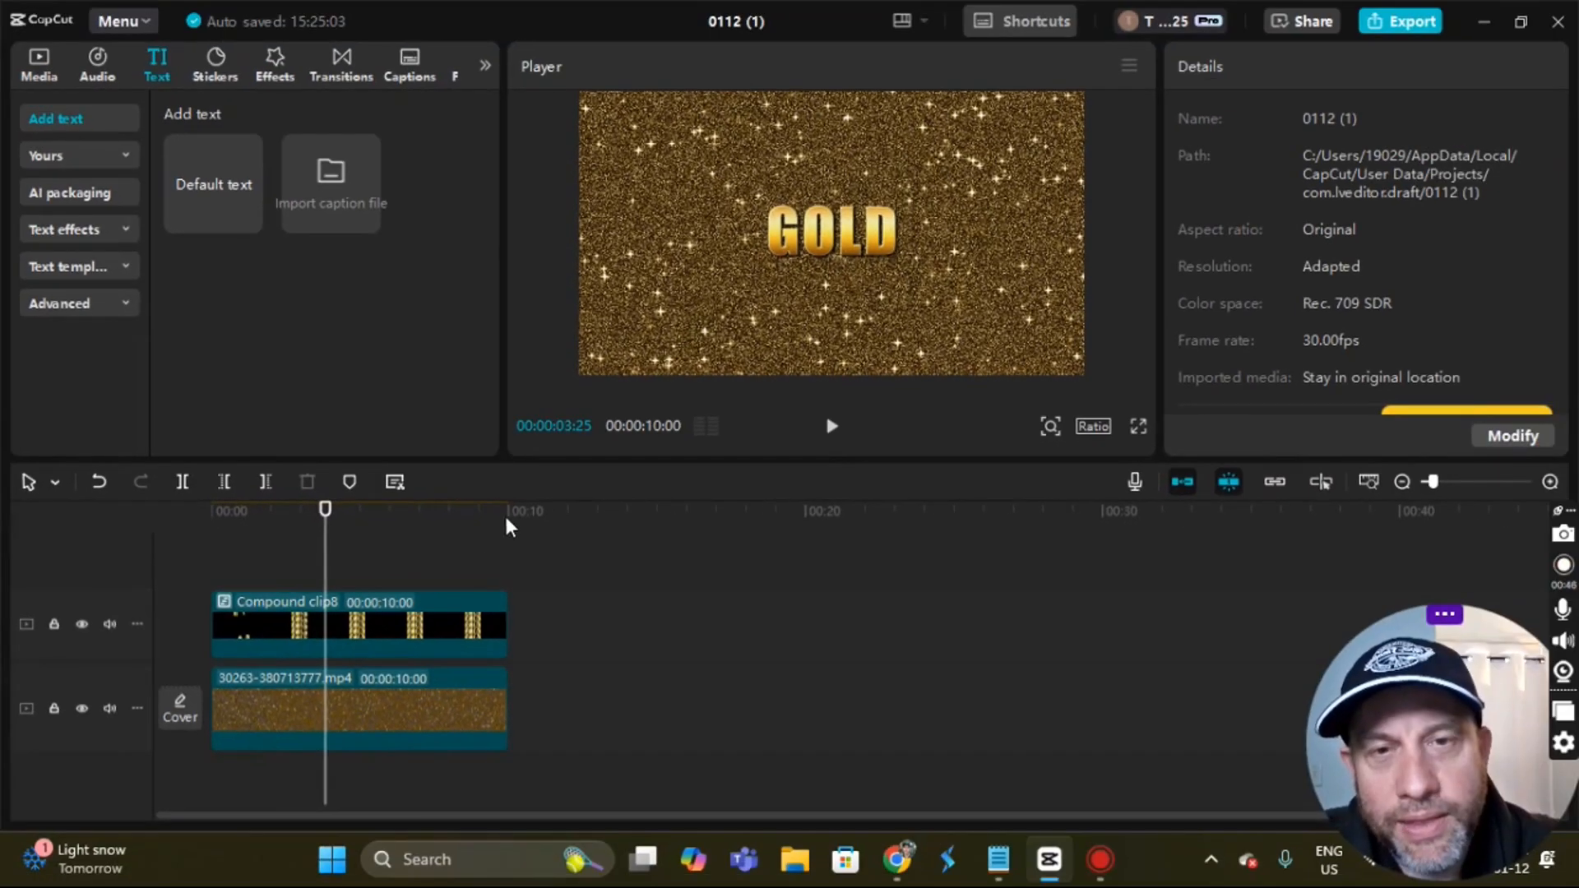
{"action": "left_click_drag", "start_coordinate": [324, 568], "coordinate": [211, 561]}
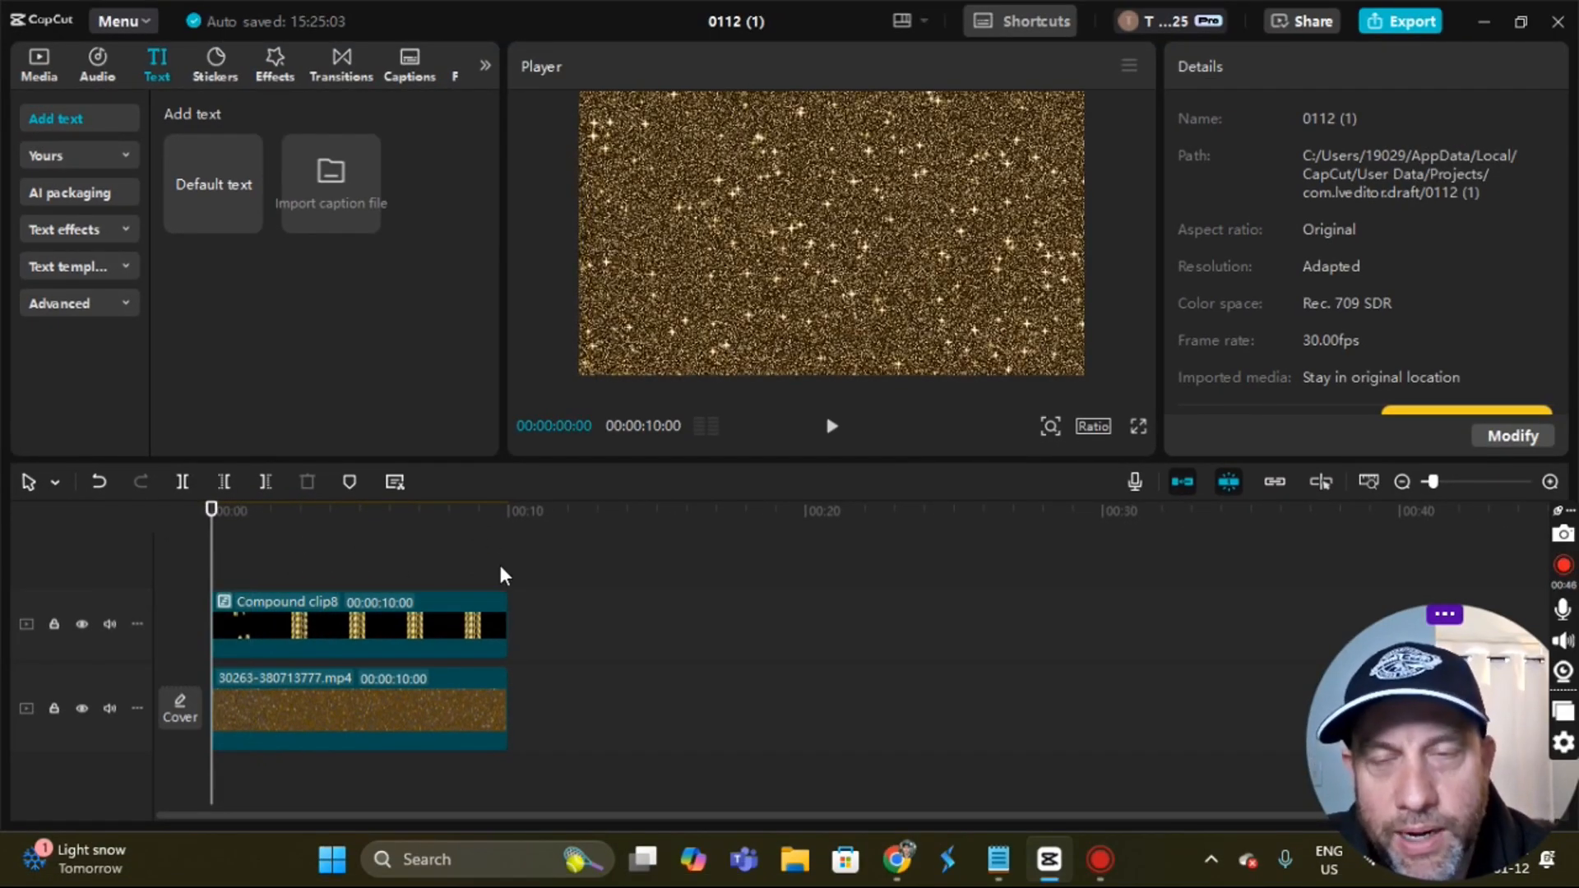
- Search the video effects for "gold", apply Gold Glitter 2 to the masked compound clip, and preview it from the start
{"action": "mouse_move", "coordinate": [238, 198]}
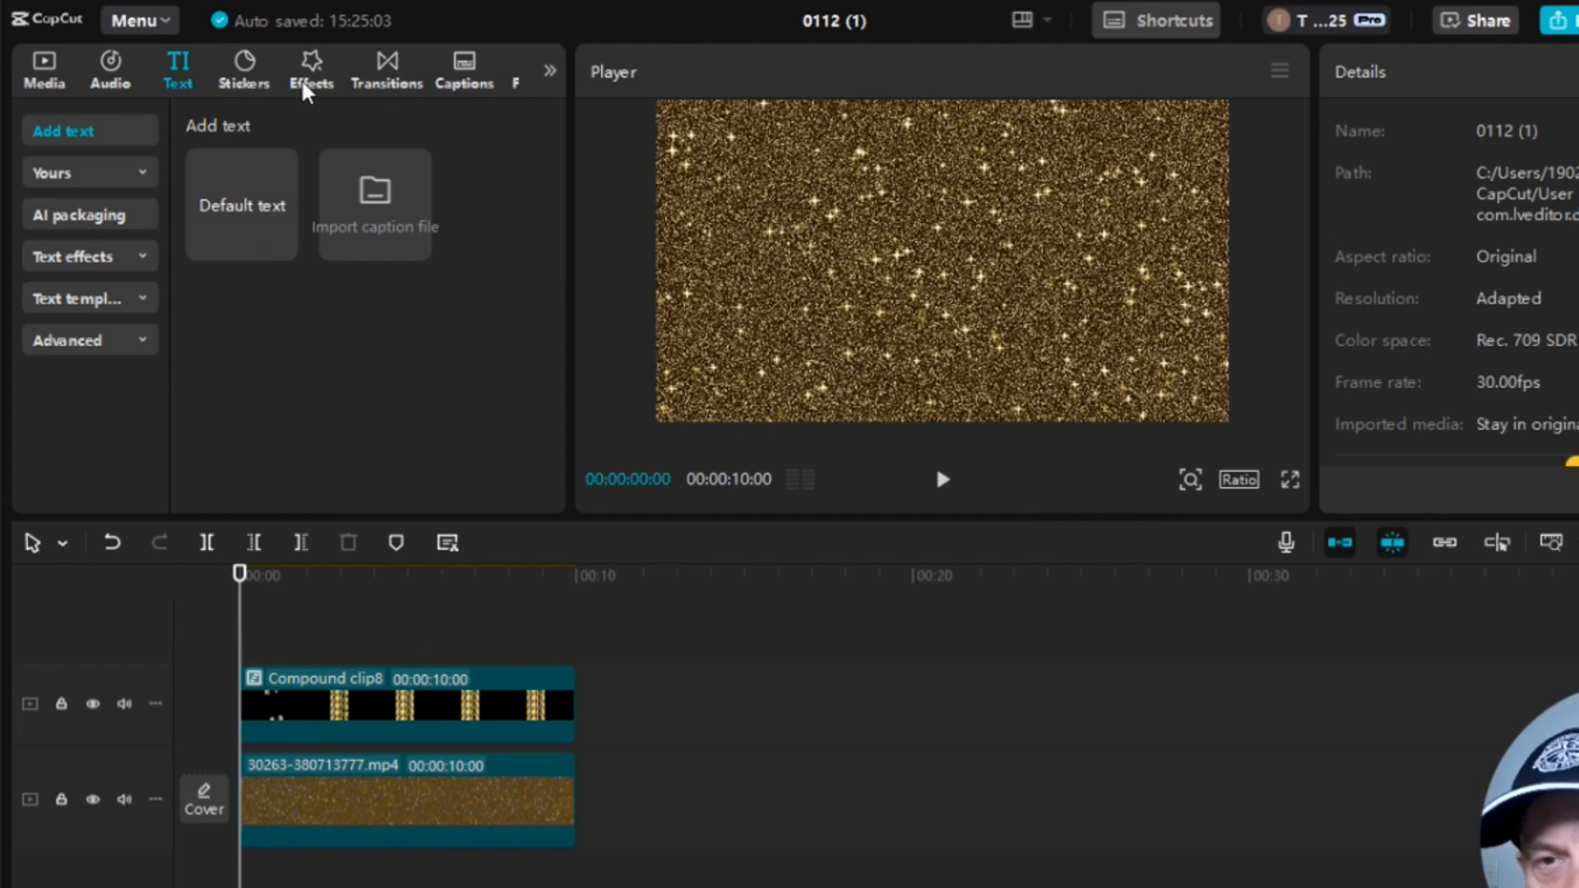
{"action": "left_click", "coordinate": [274, 73]}
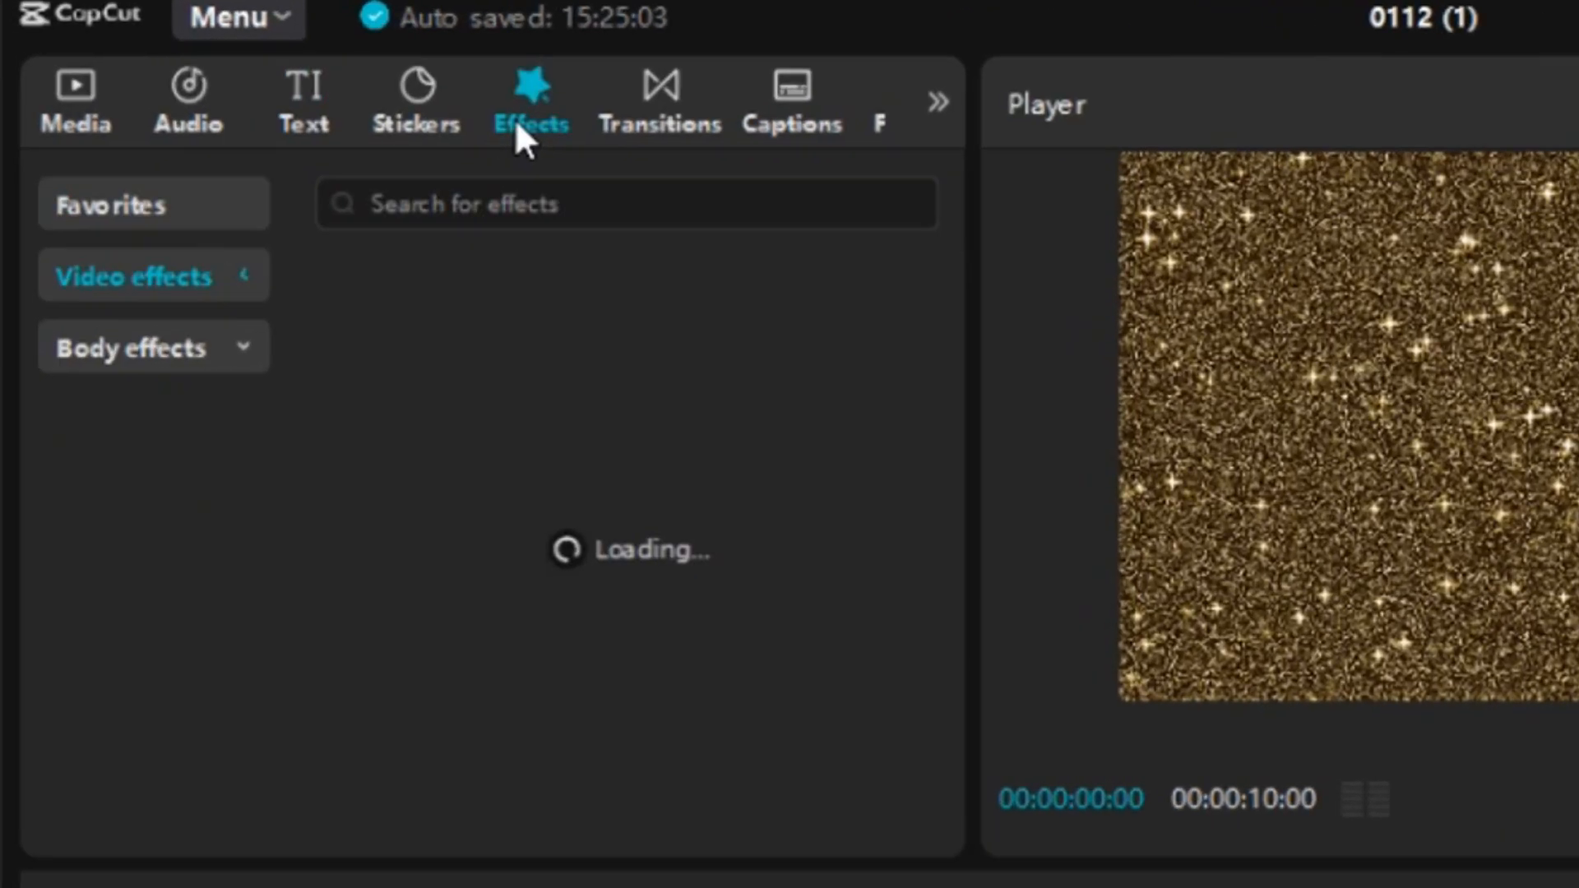
{"action": "left_click", "coordinate": [542, 197]}
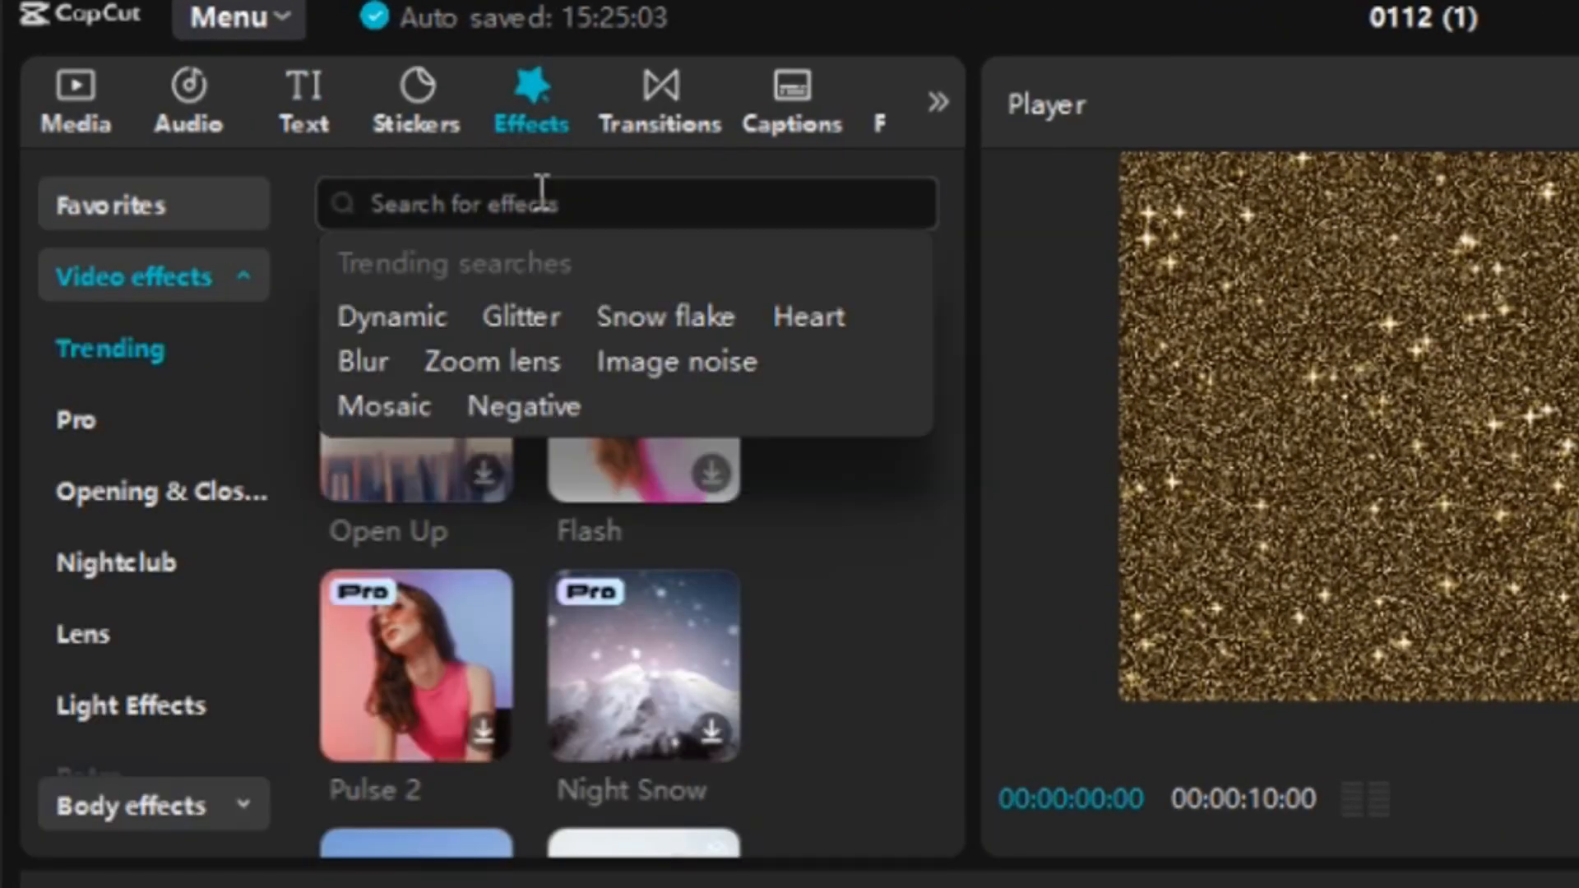
{"action": "type", "text": "gold"}
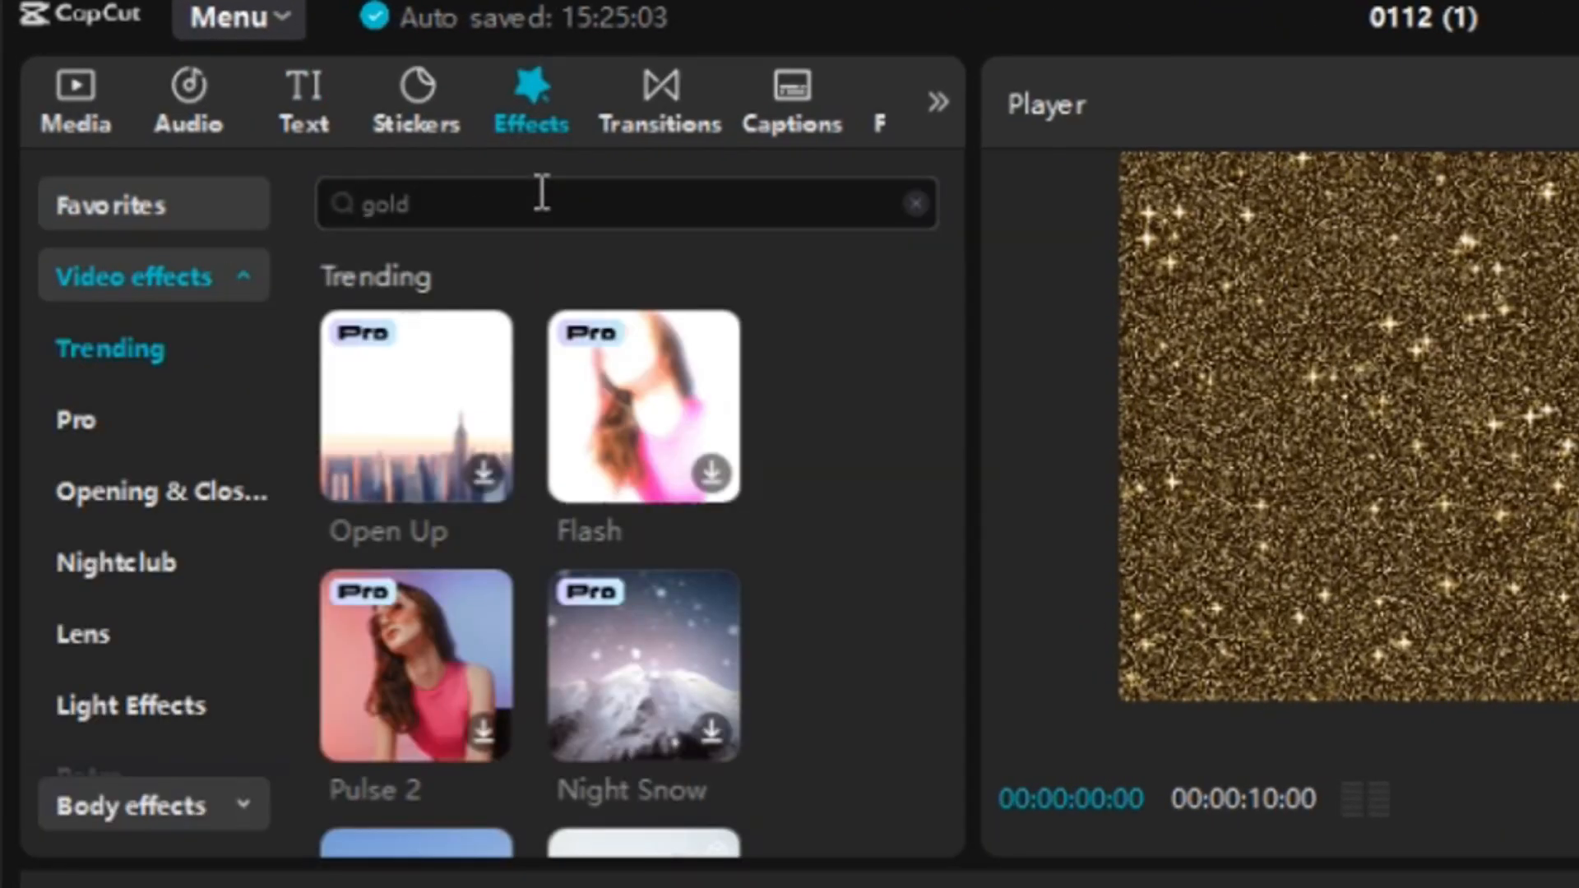
{"action": "key", "text": "Return"}
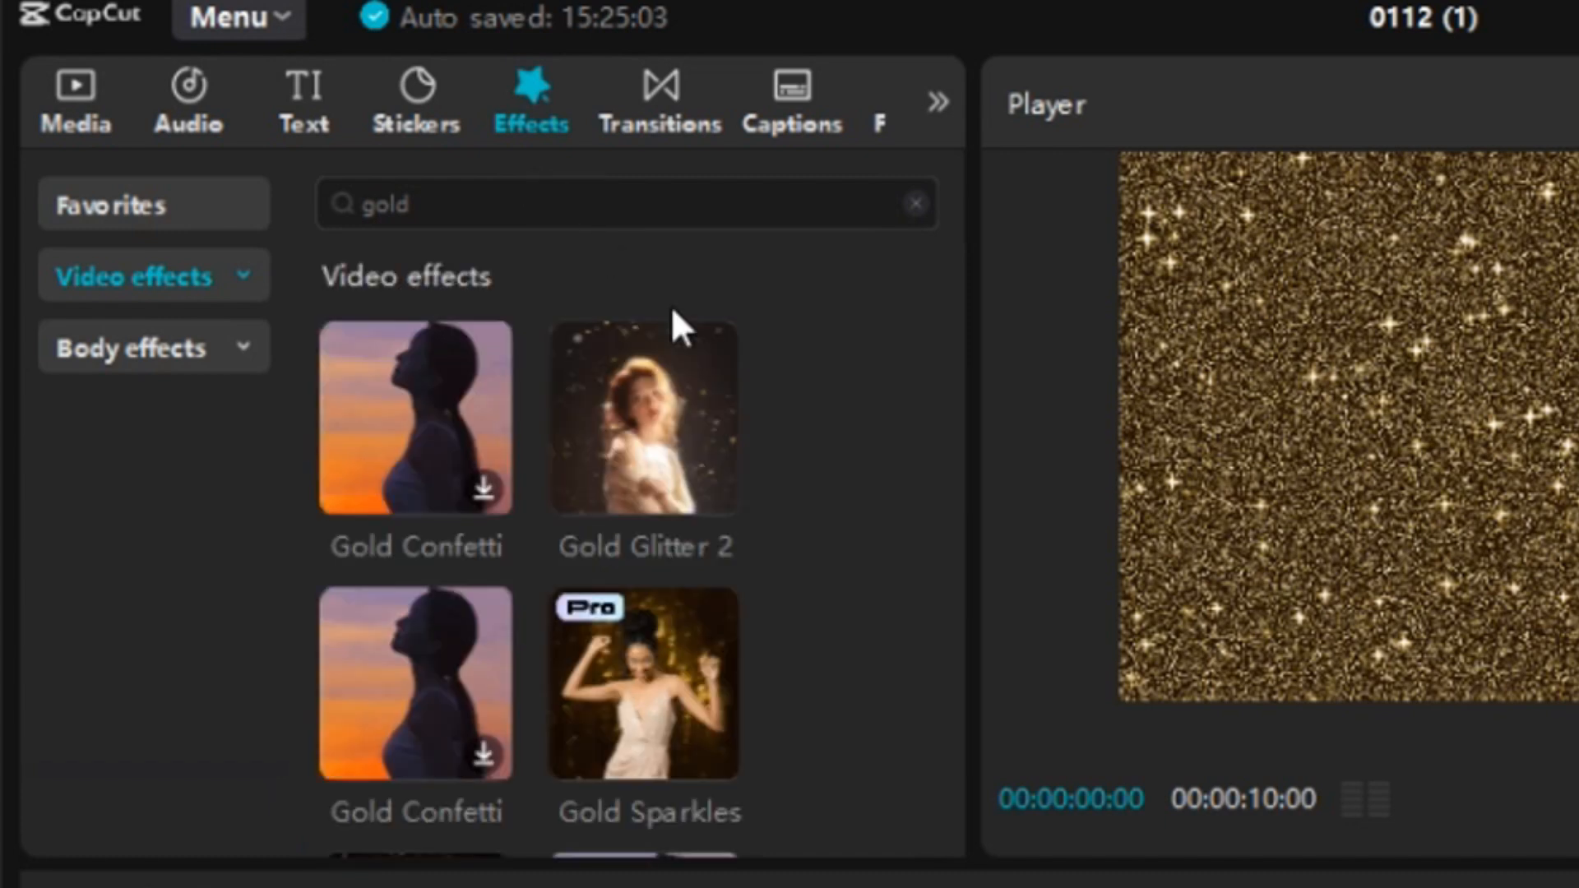
{"action": "mouse_move", "coordinate": [678, 413]}
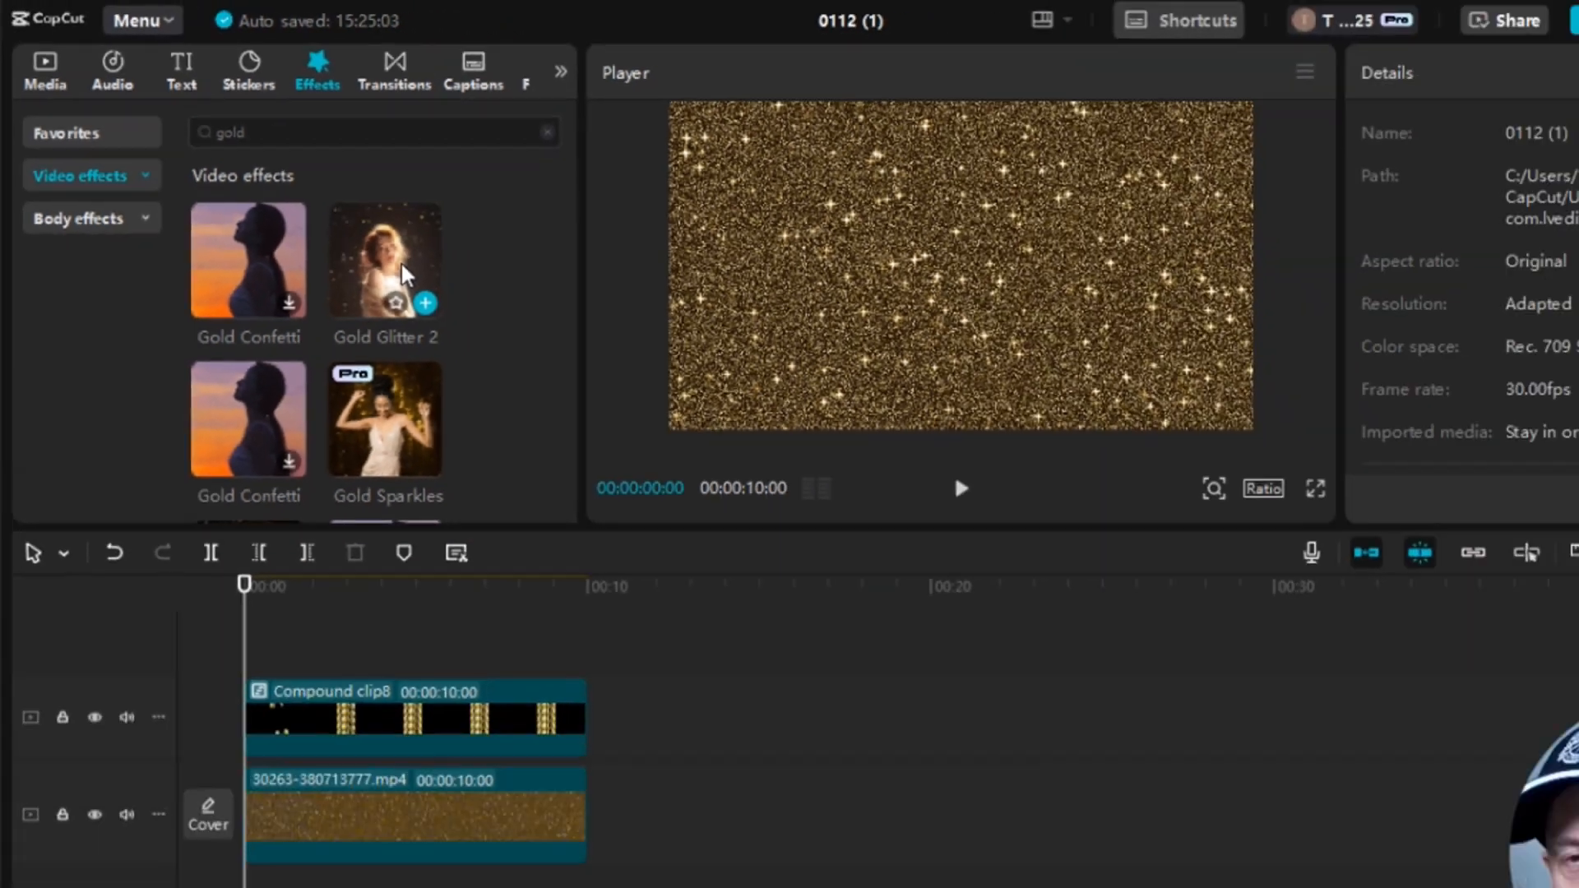
{"action": "left_click_drag", "start_coordinate": [672, 421], "coordinate": [283, 626]}
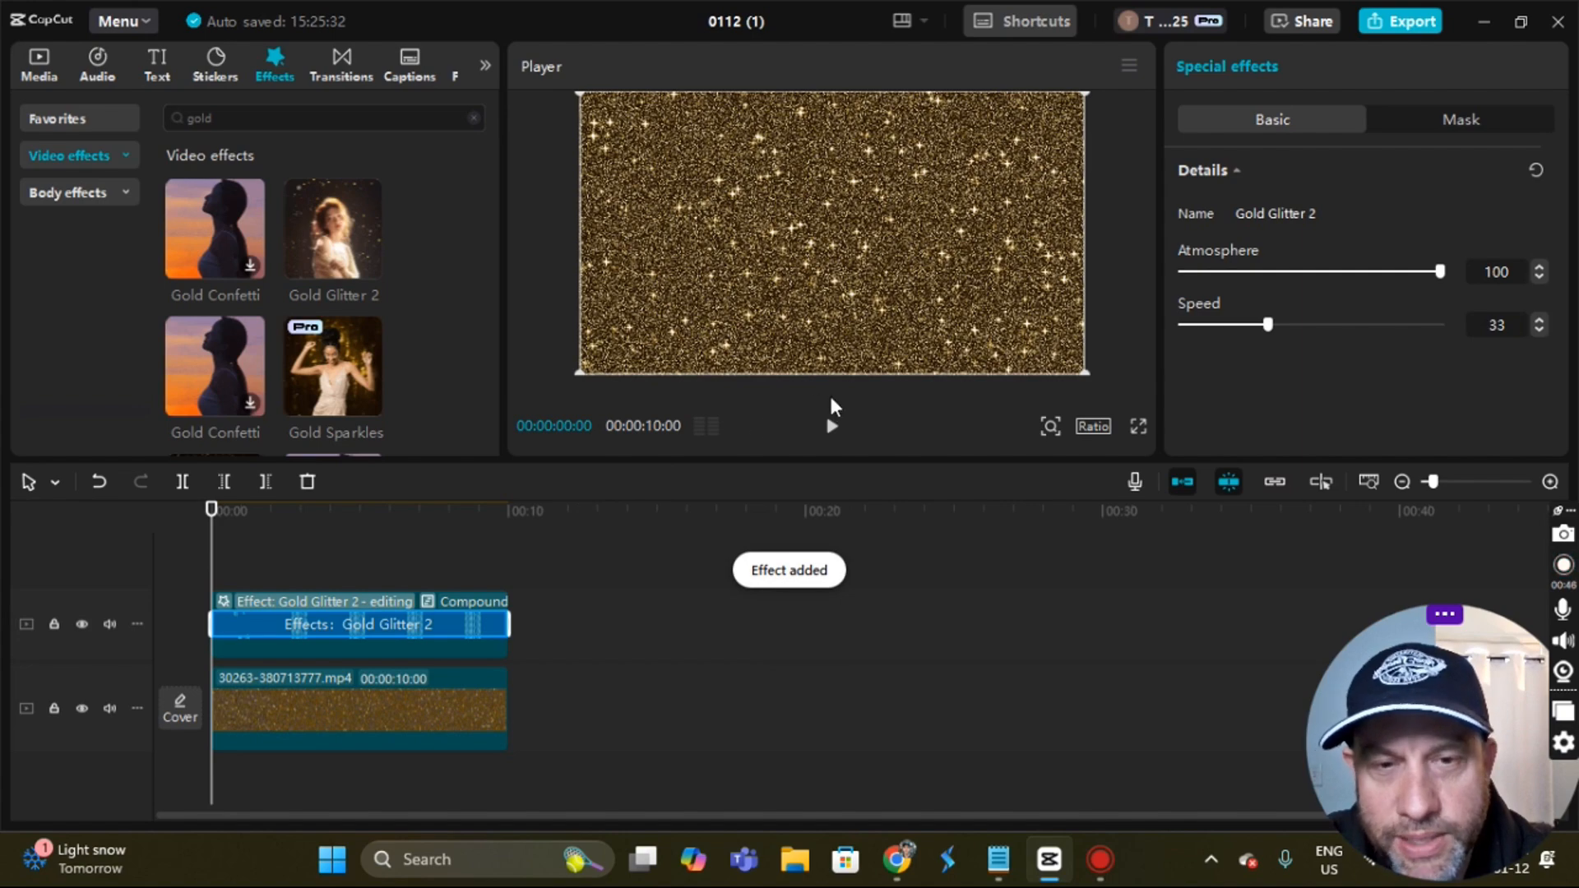
{"action": "left_click", "coordinate": [831, 425]}
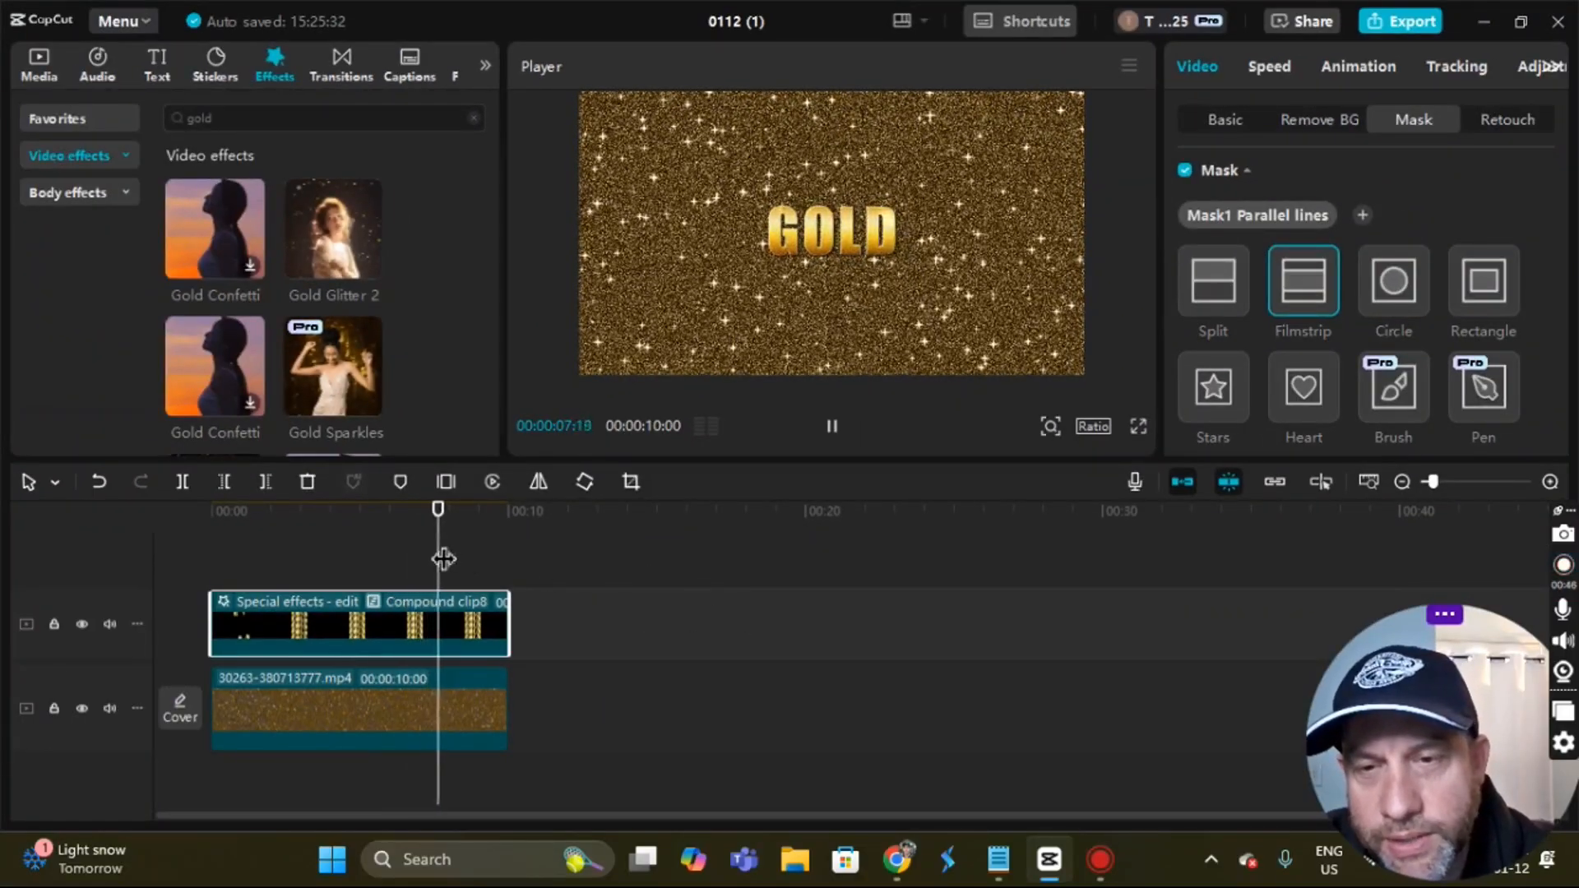
{"action": "left_click_drag", "start_coordinate": [440, 557], "coordinate": [167, 509]}
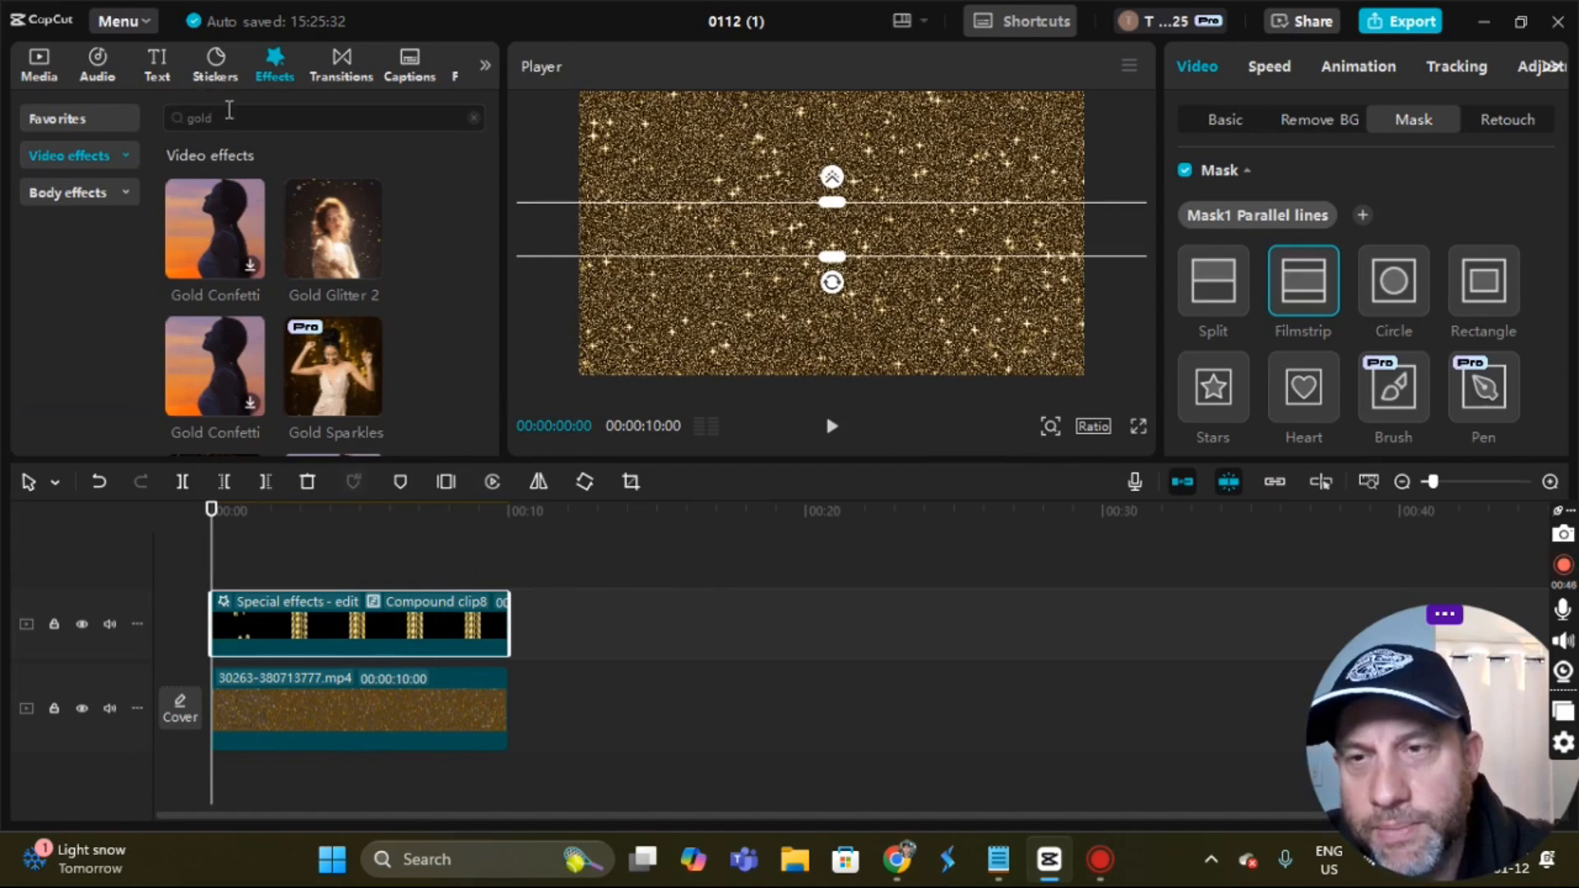
- Search the video effects for "border" and apply Stamp Border to the background clip 30263-380713777.mp4
{"action": "left_click_drag", "start_coordinate": [228, 113], "coordinate": [139, 95]}
{"action": "type", "text": "border"}
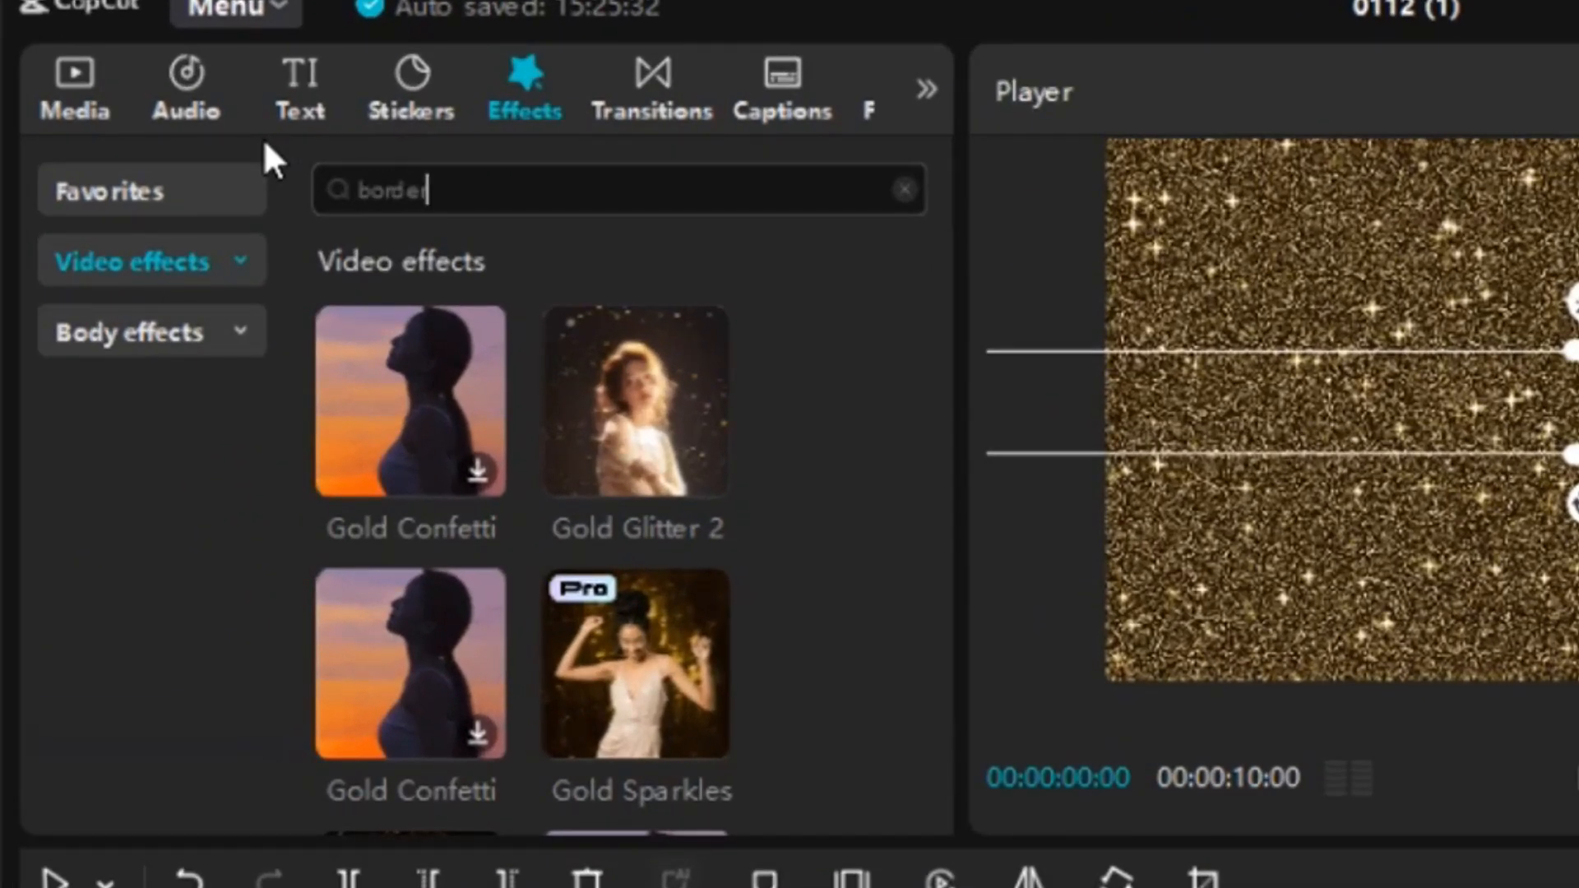
{"action": "key", "text": "Return"}
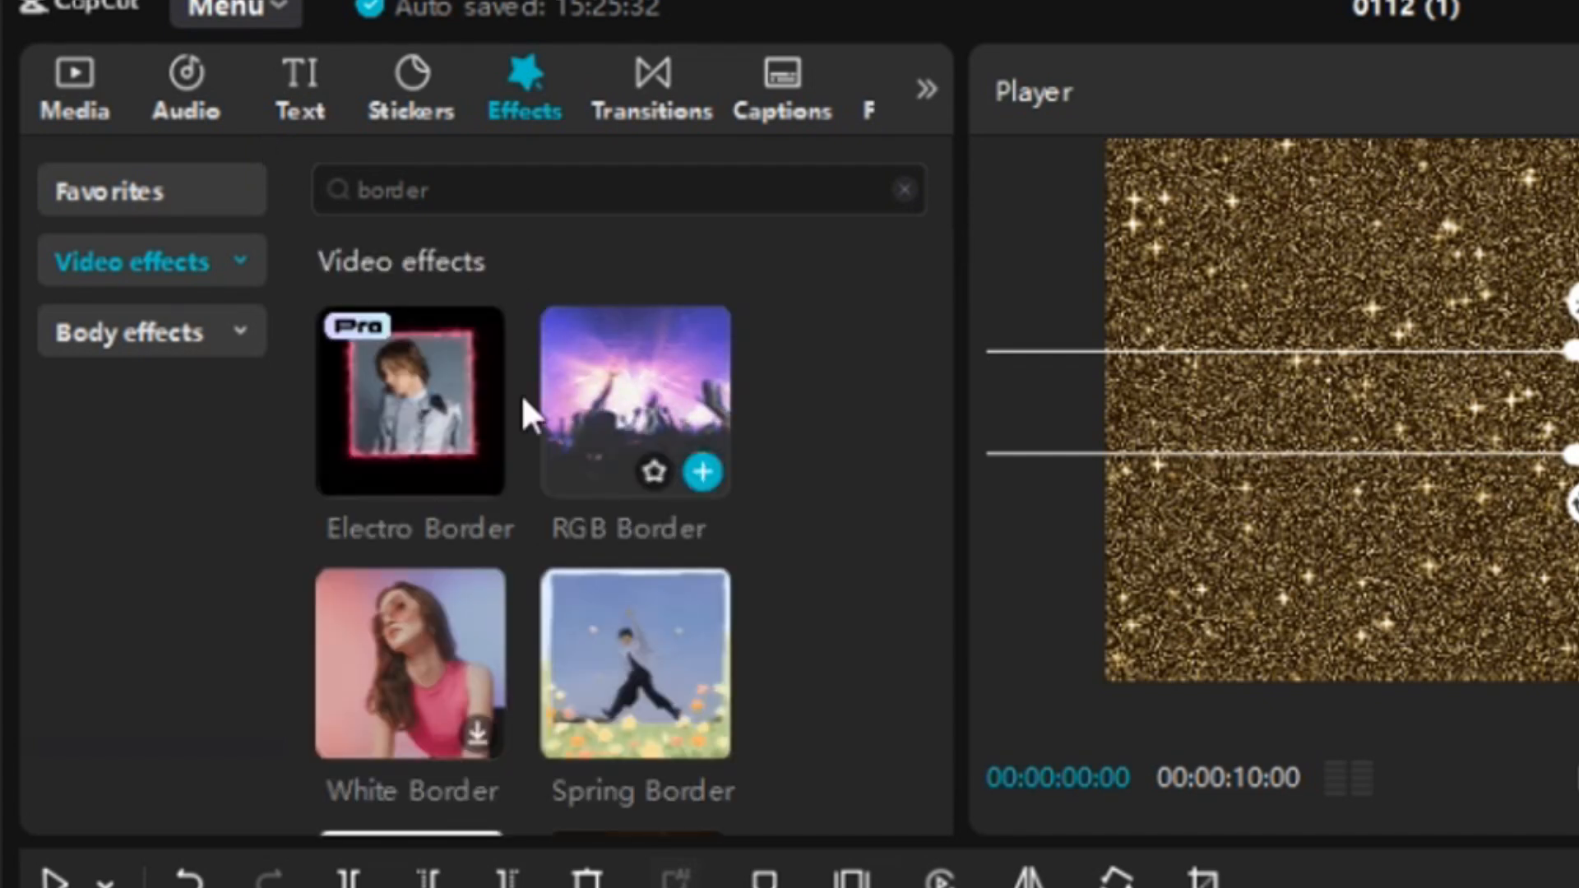
{"action": "scroll", "coordinate": [699, 401], "scroll_direction": "down", "scroll_amount": 12}
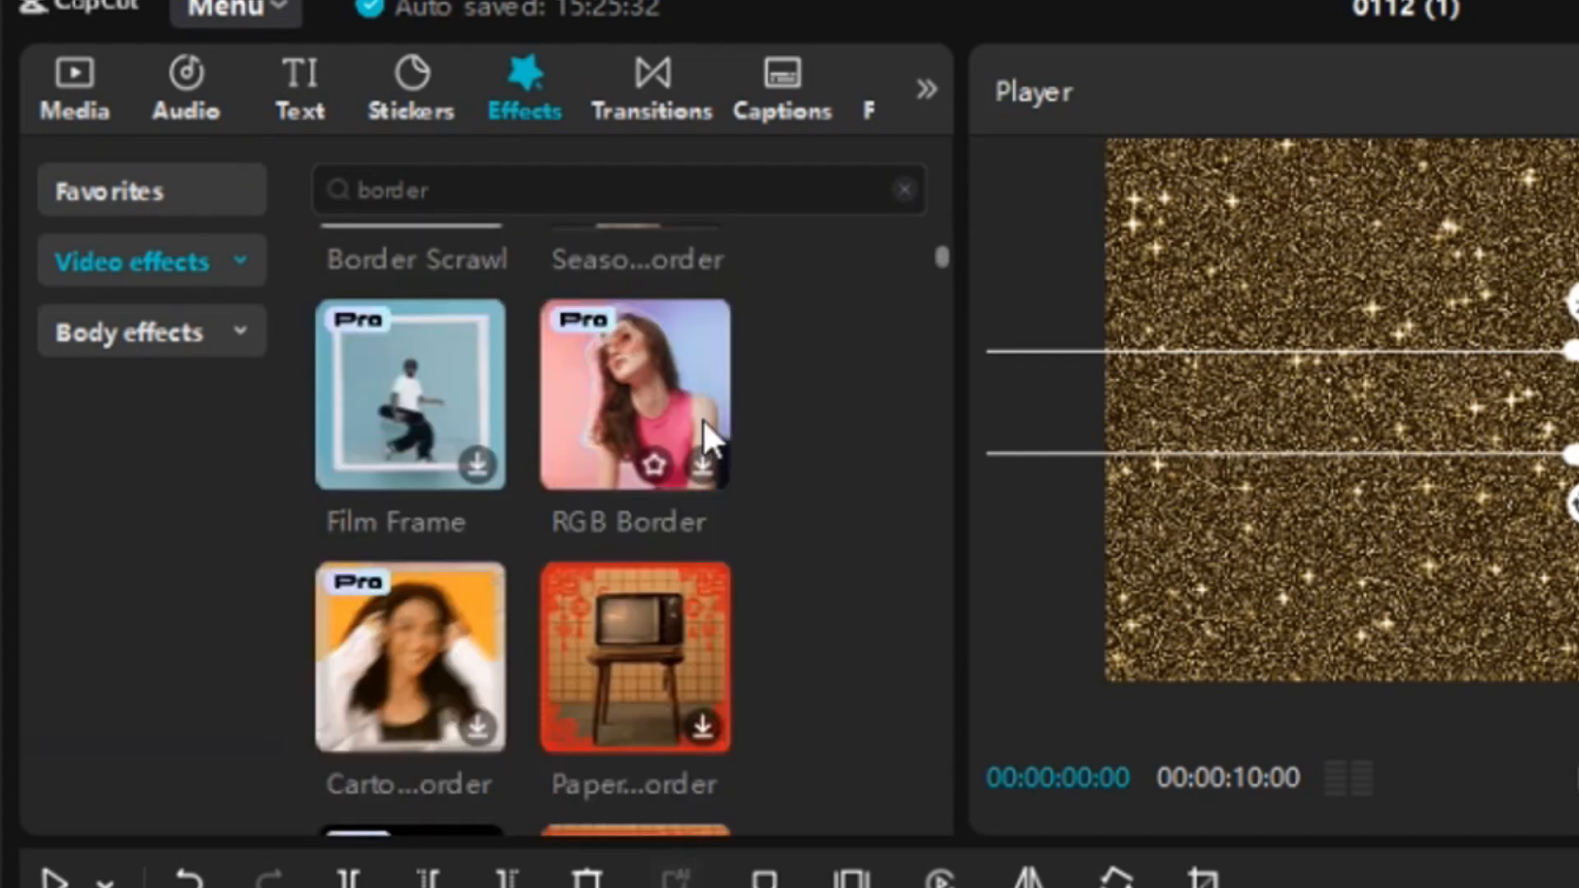
{"action": "scroll", "coordinate": [702, 421], "scroll_direction": "down", "scroll_amount": 9}
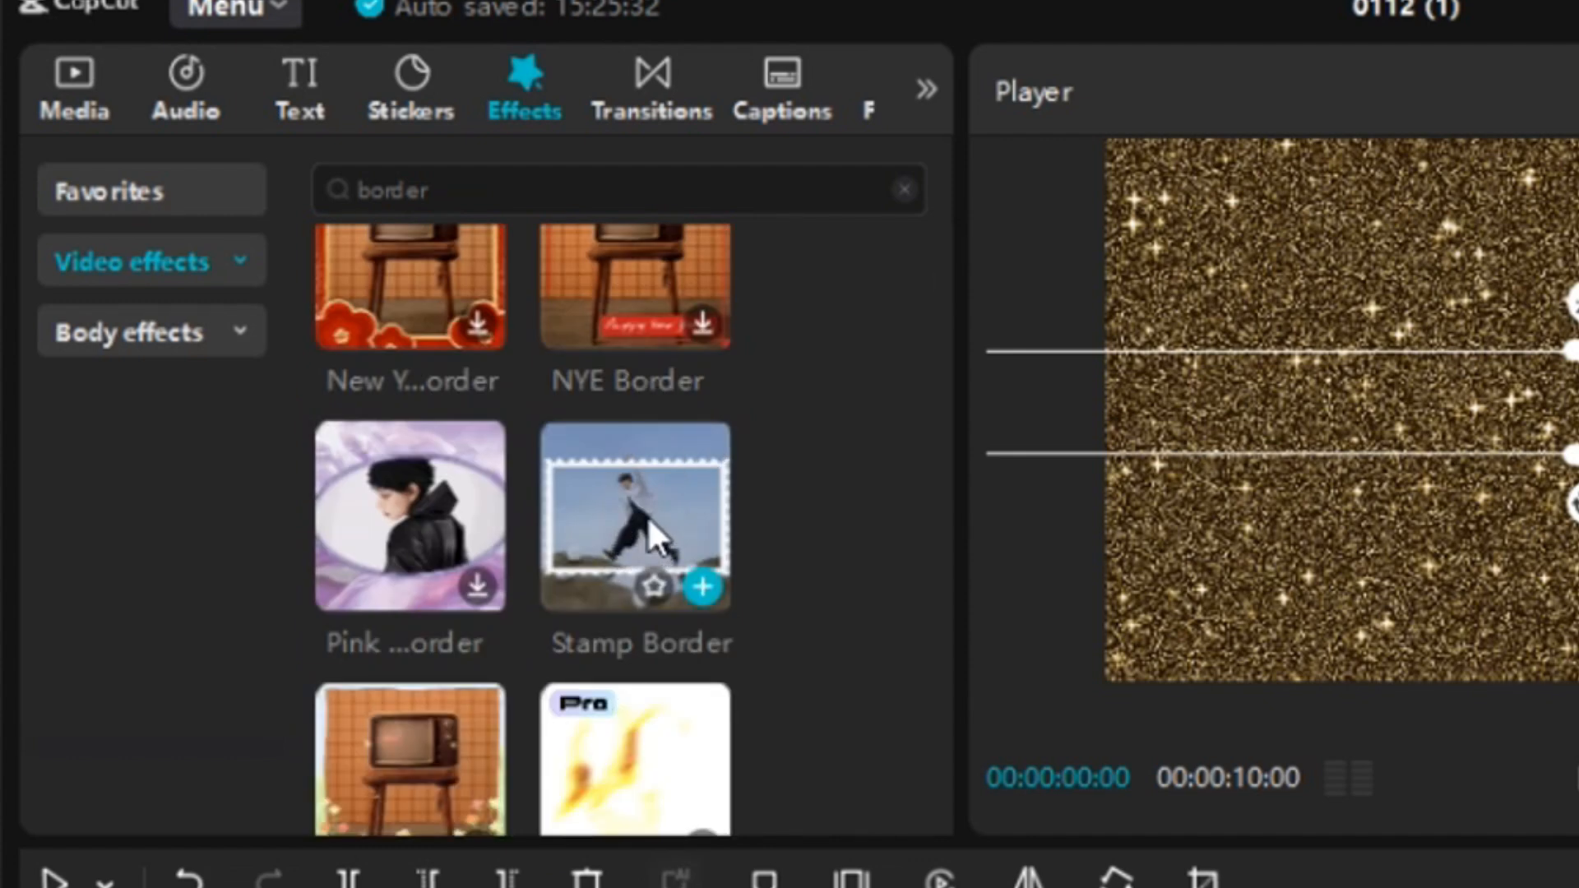
{"action": "left_click_drag", "start_coordinate": [646, 515], "coordinate": [284, 724]}
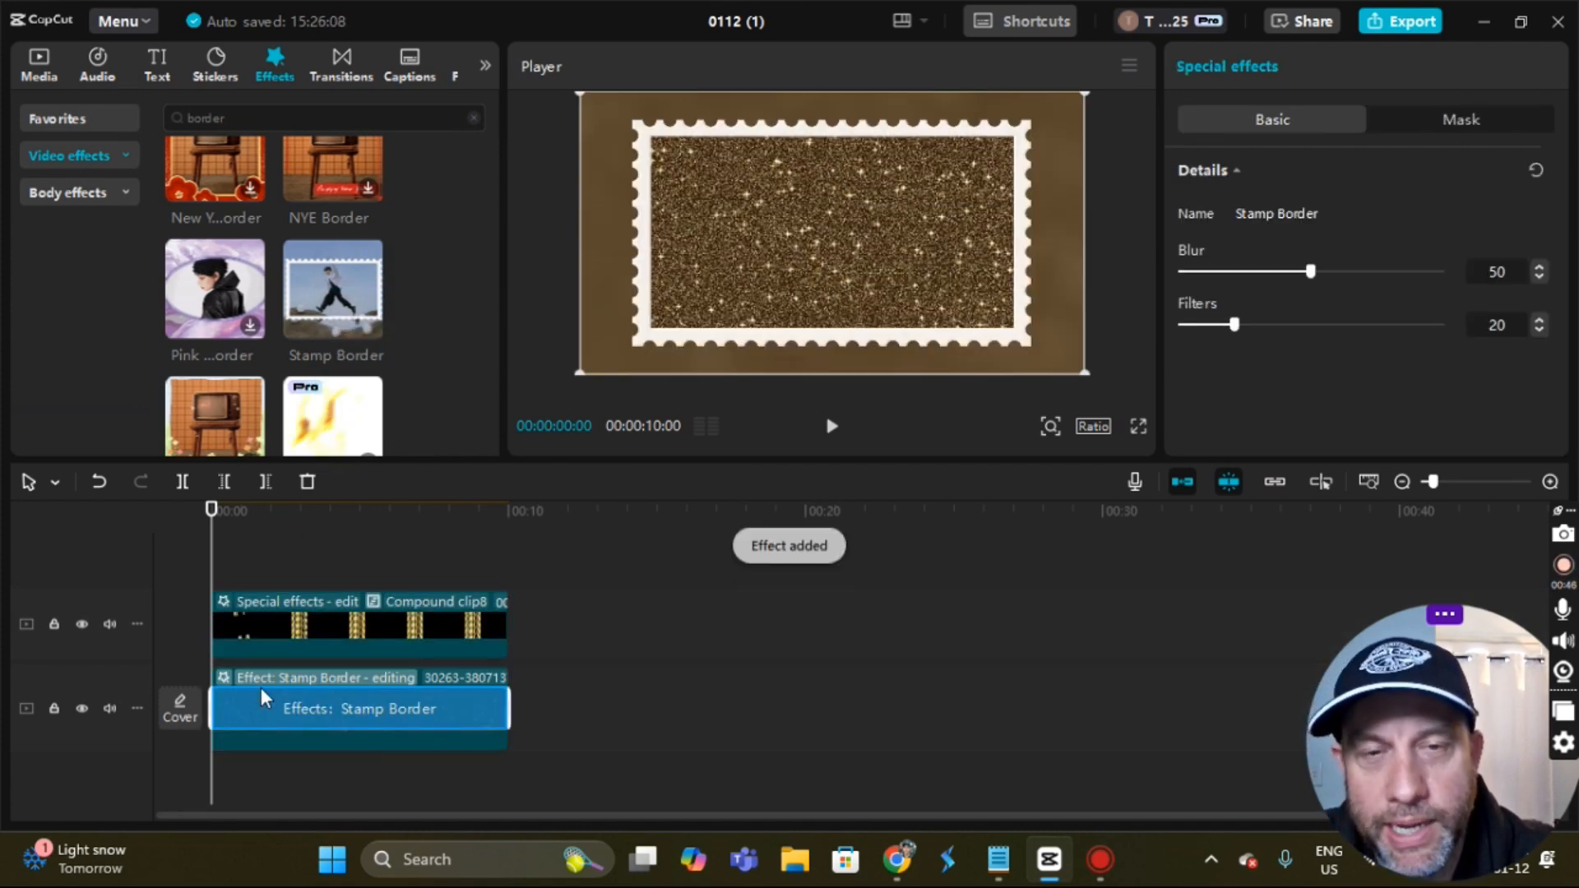
- Select the GOLD compound clip and play back the animation with the stamp border, pausing at 00:00:05:05
{"action": "left_click", "coordinate": [391, 629]}
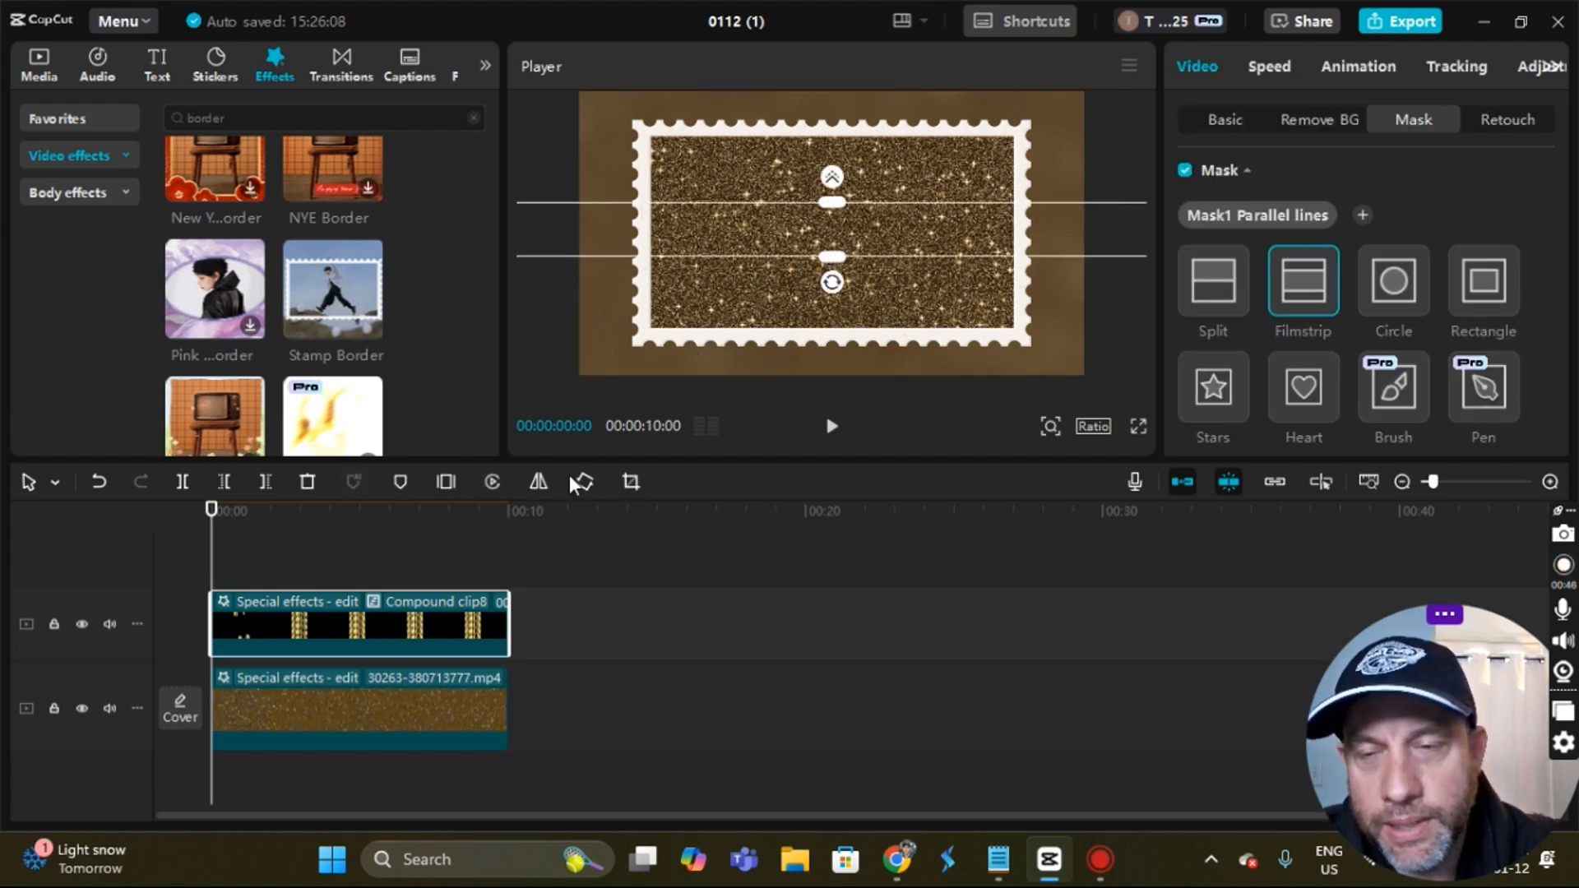
{"action": "left_click", "coordinate": [832, 426]}
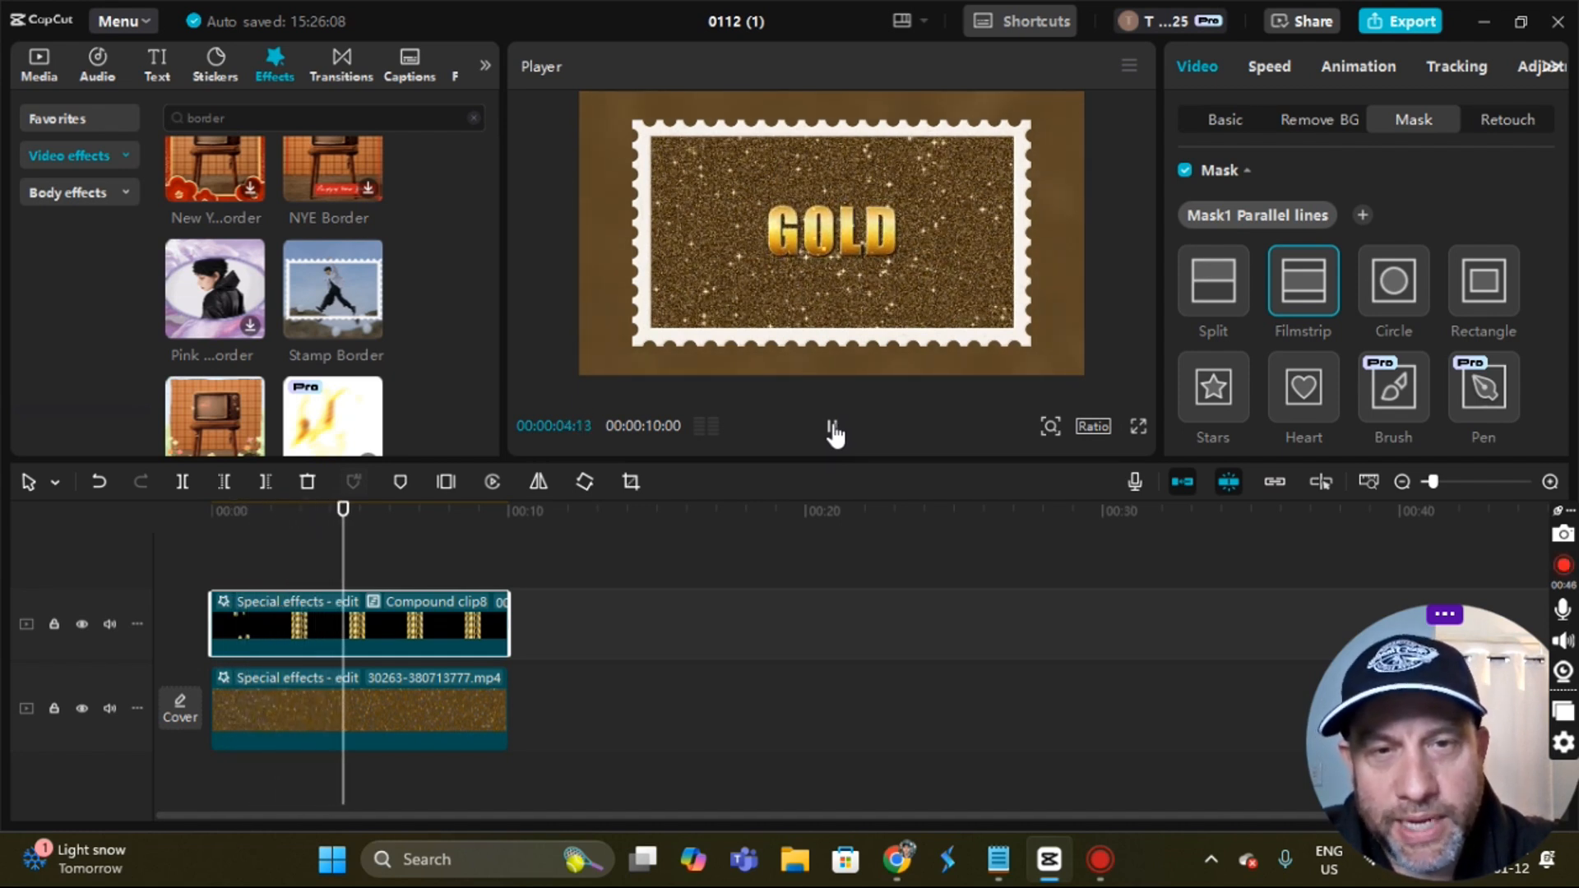
{"action": "left_click", "coordinate": [833, 430]}
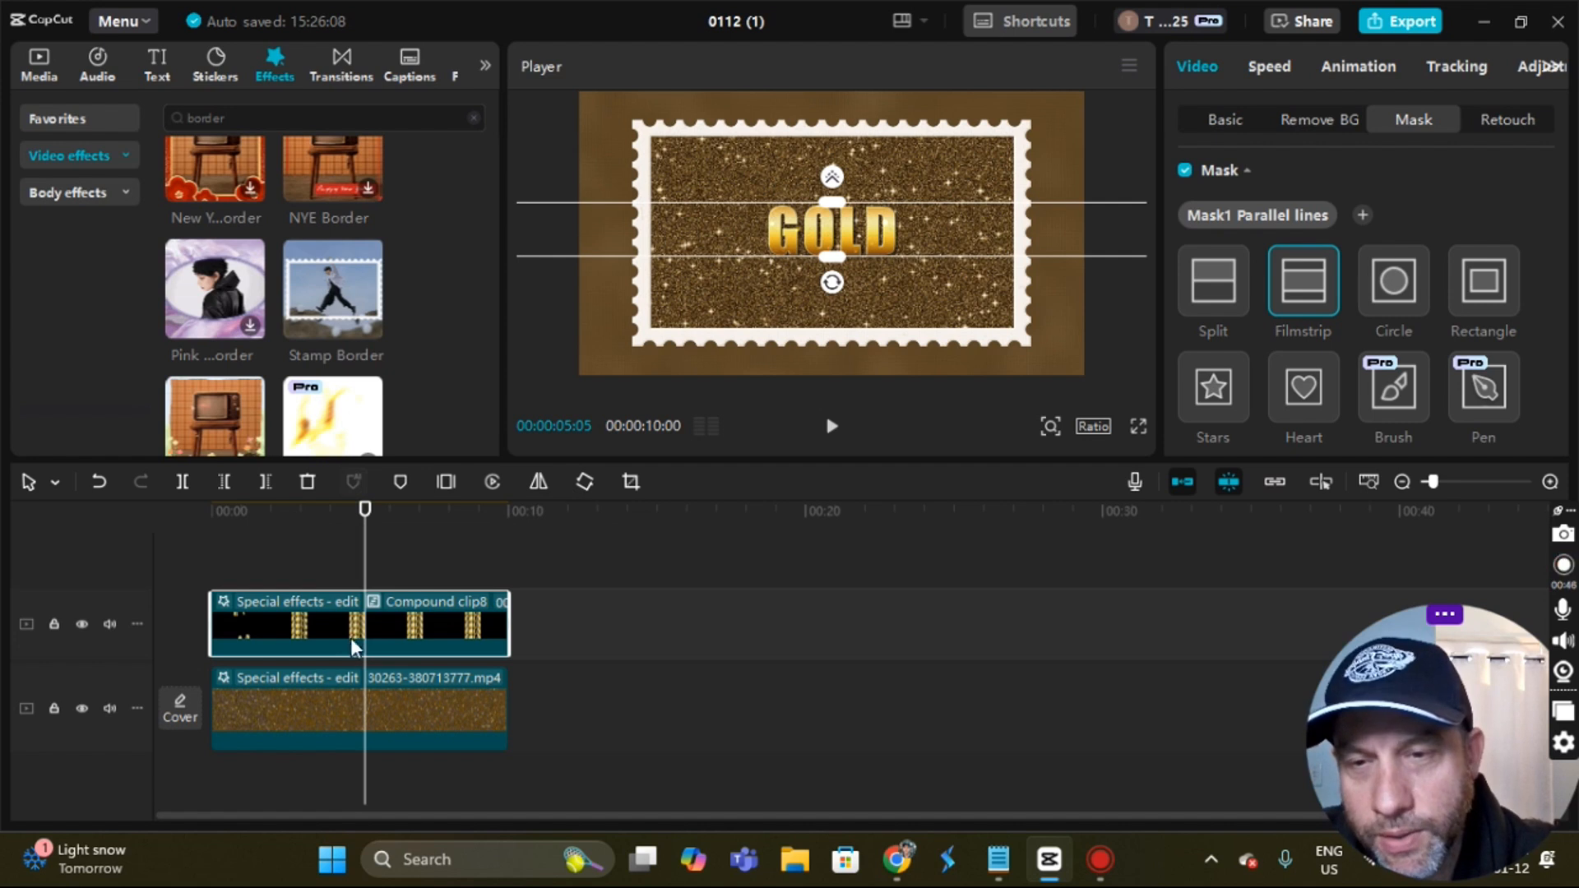
- Enlarge the masked GOLD compound clip inside the stamp border, trying 175% and settling on a scale of 160%
{"action": "left_click_drag", "start_coordinate": [364, 541], "coordinate": [127, 527]}
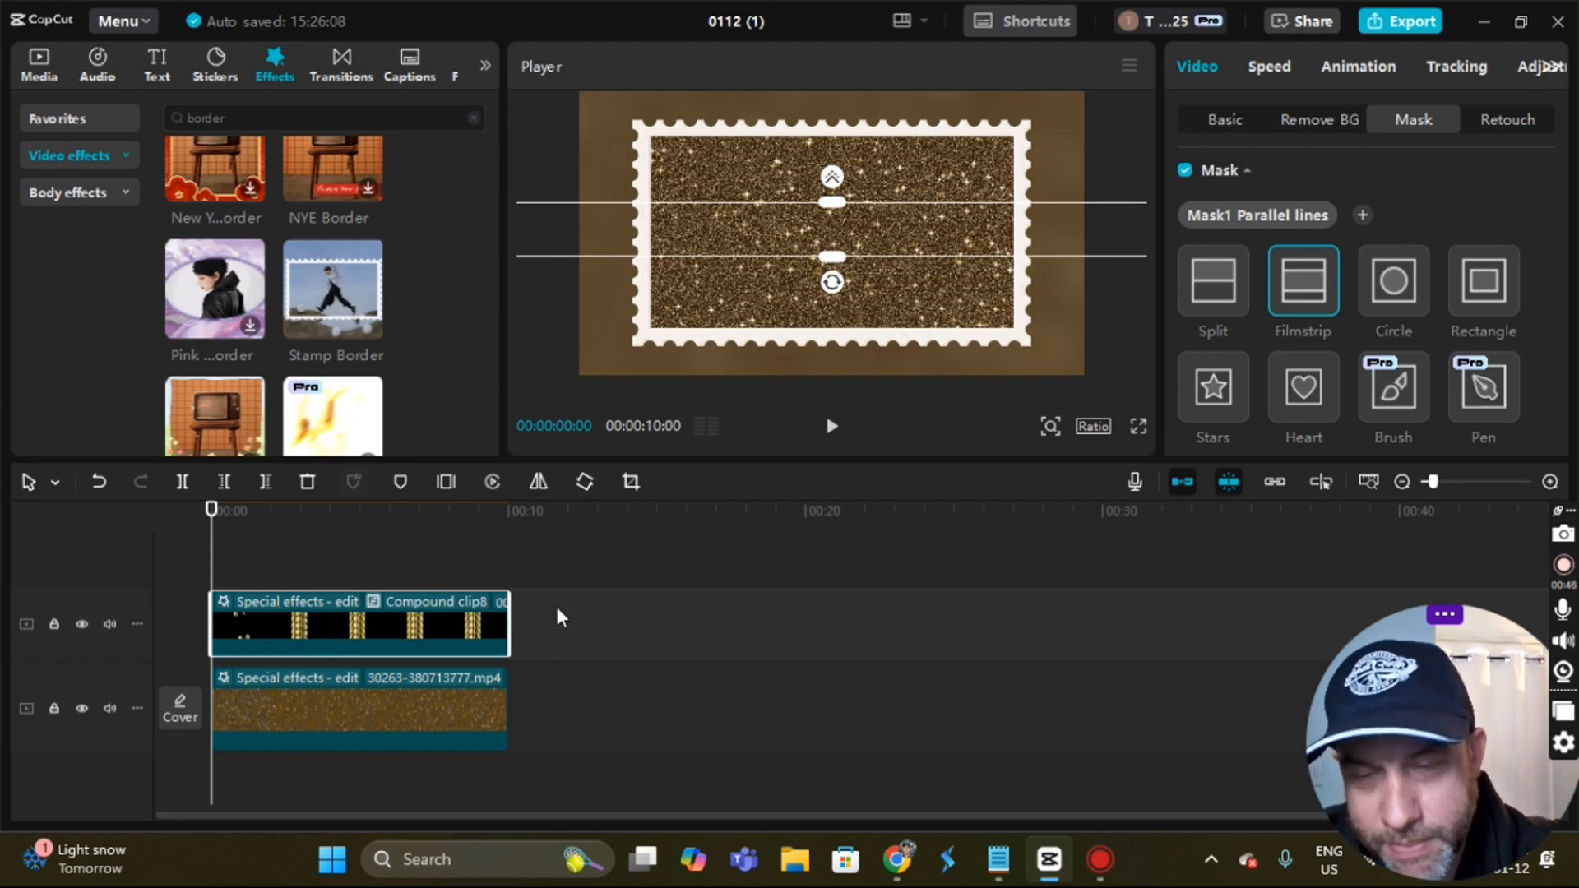
{"action": "left_click", "coordinate": [1223, 125]}
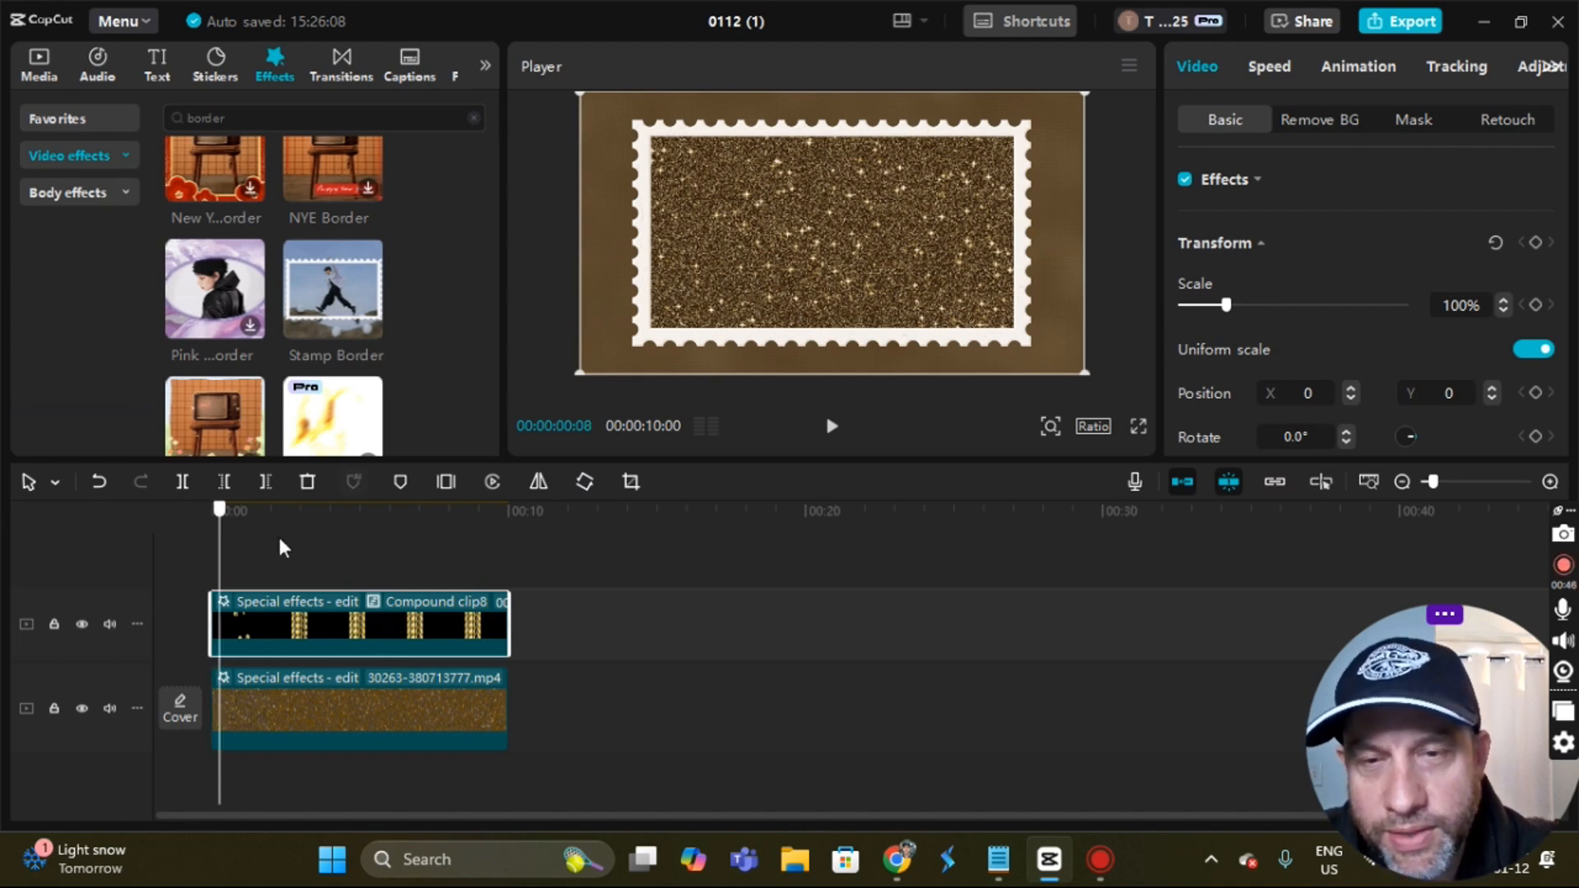
{"action": "left_click_drag", "start_coordinate": [282, 546], "coordinate": [389, 563]}
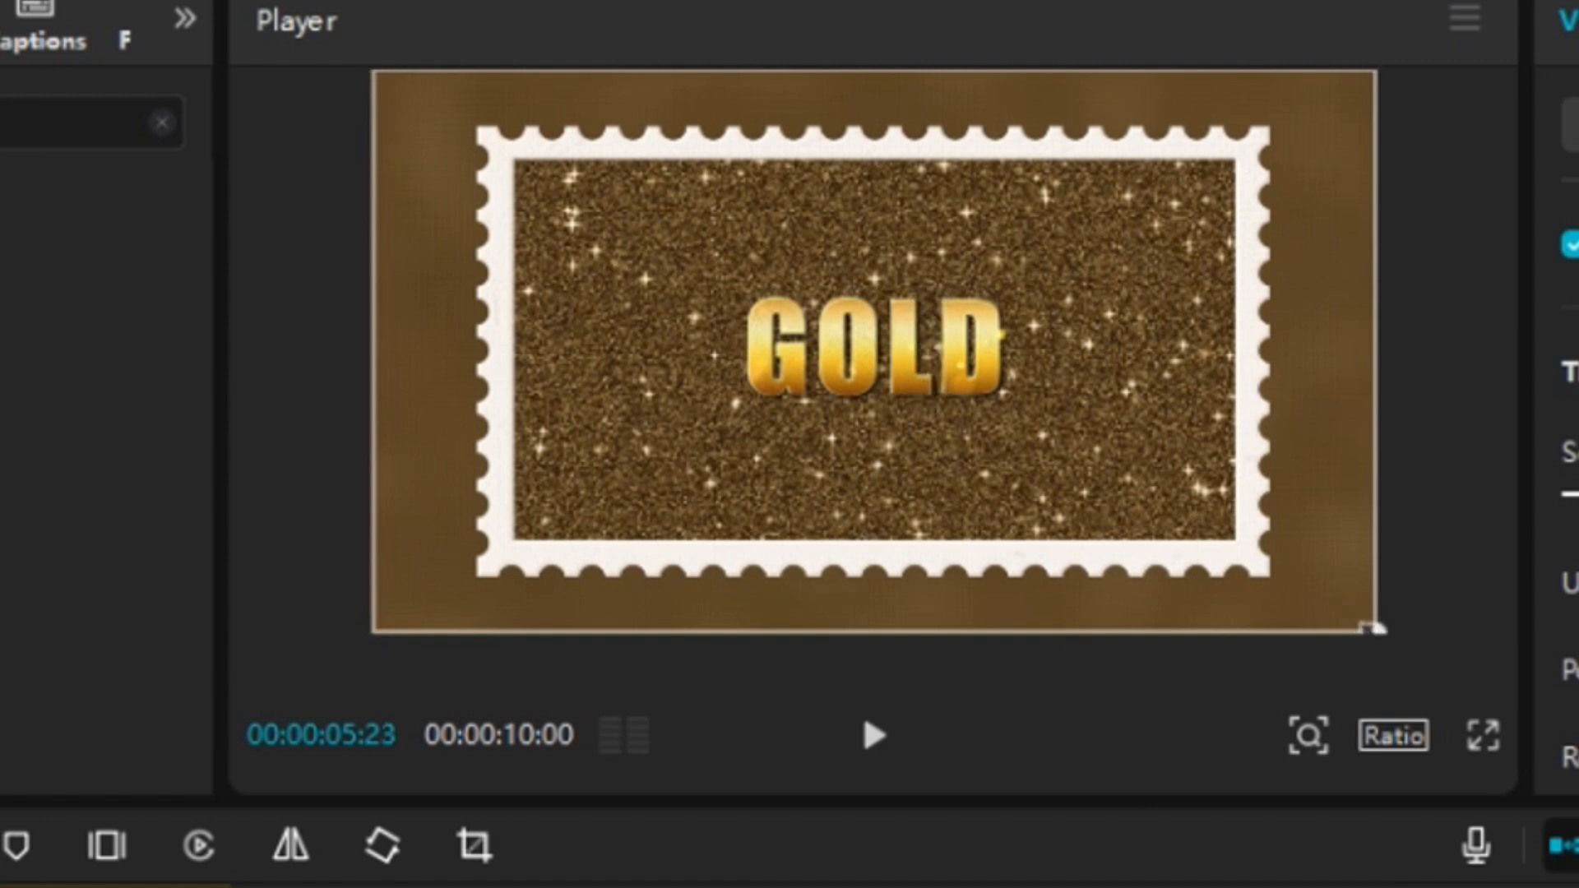
{"action": "left_click_drag", "start_coordinate": [1375, 630], "coordinate": [1564, 875]}
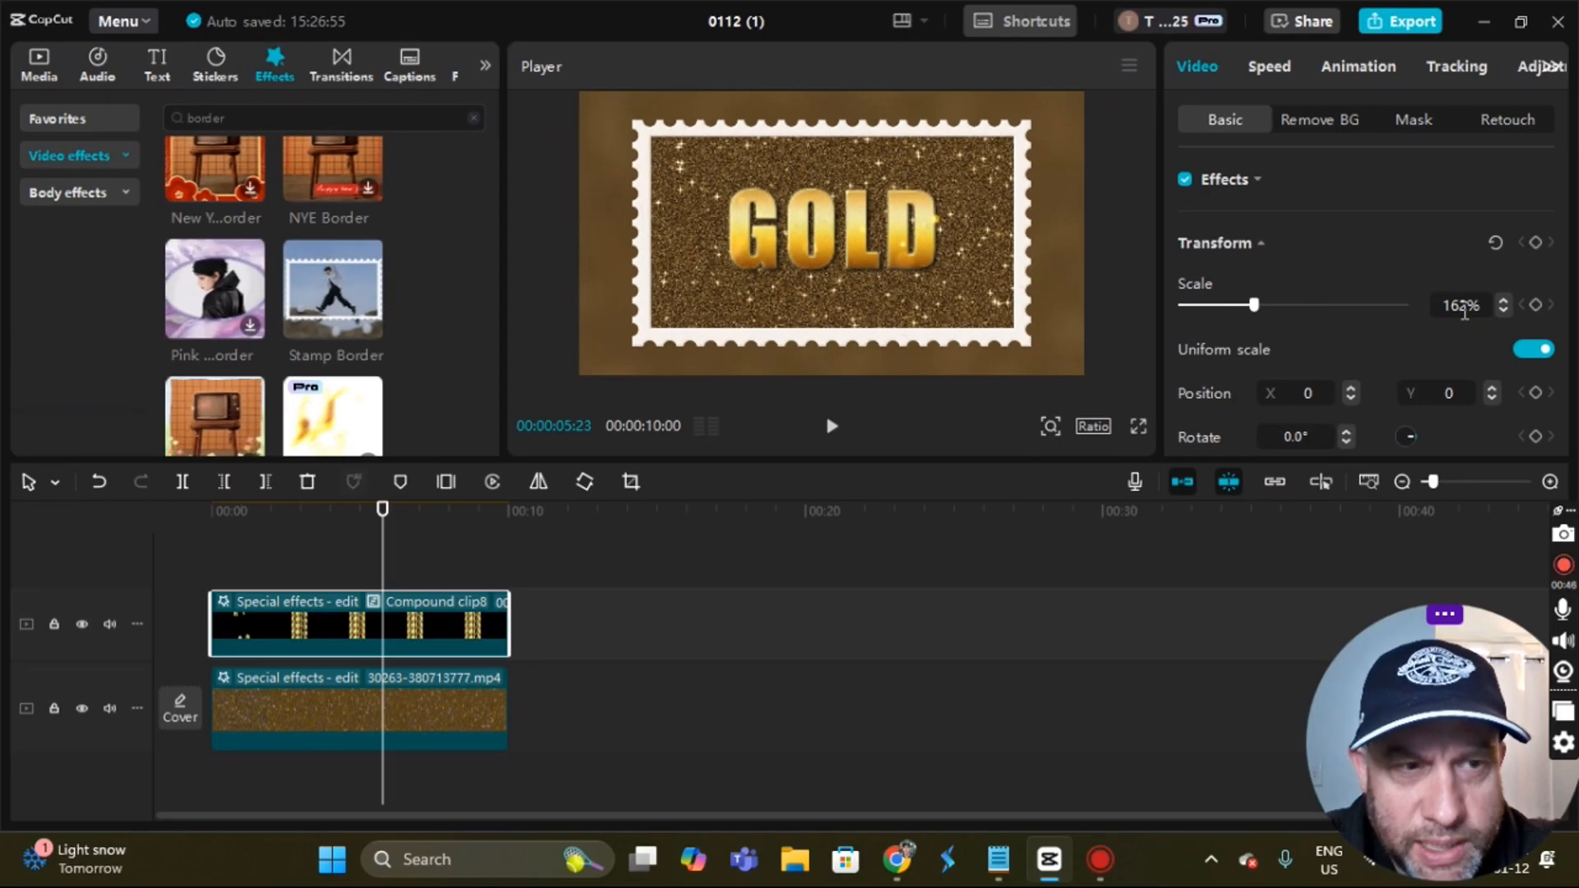
{"action": "type", "text": "175"}
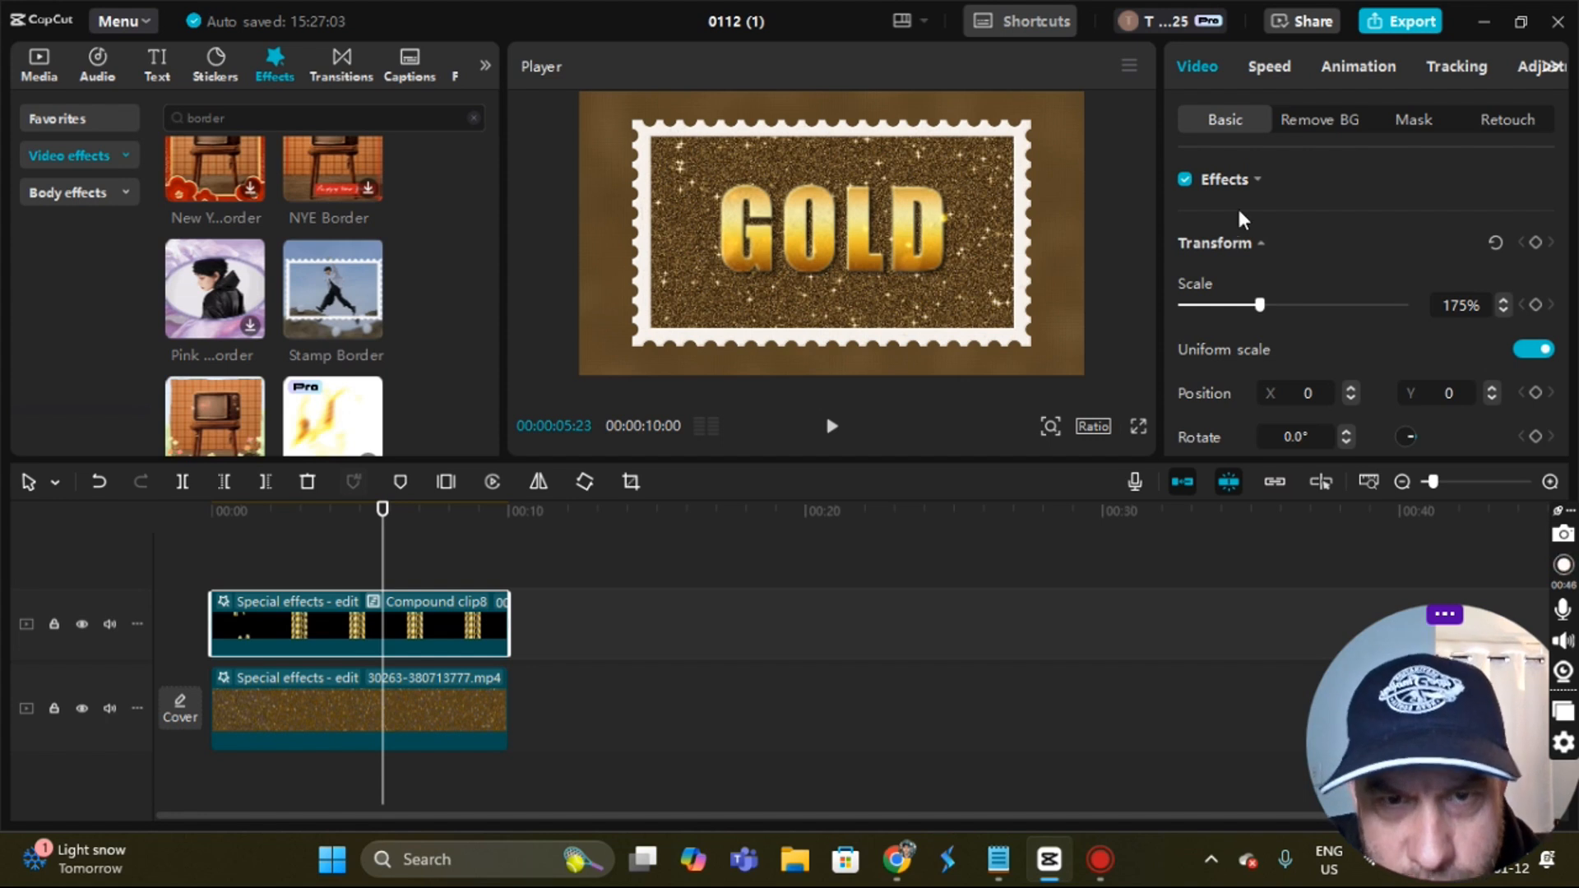
{"action": "left_click_drag", "start_coordinate": [1473, 315], "coordinate": [1412, 306]}
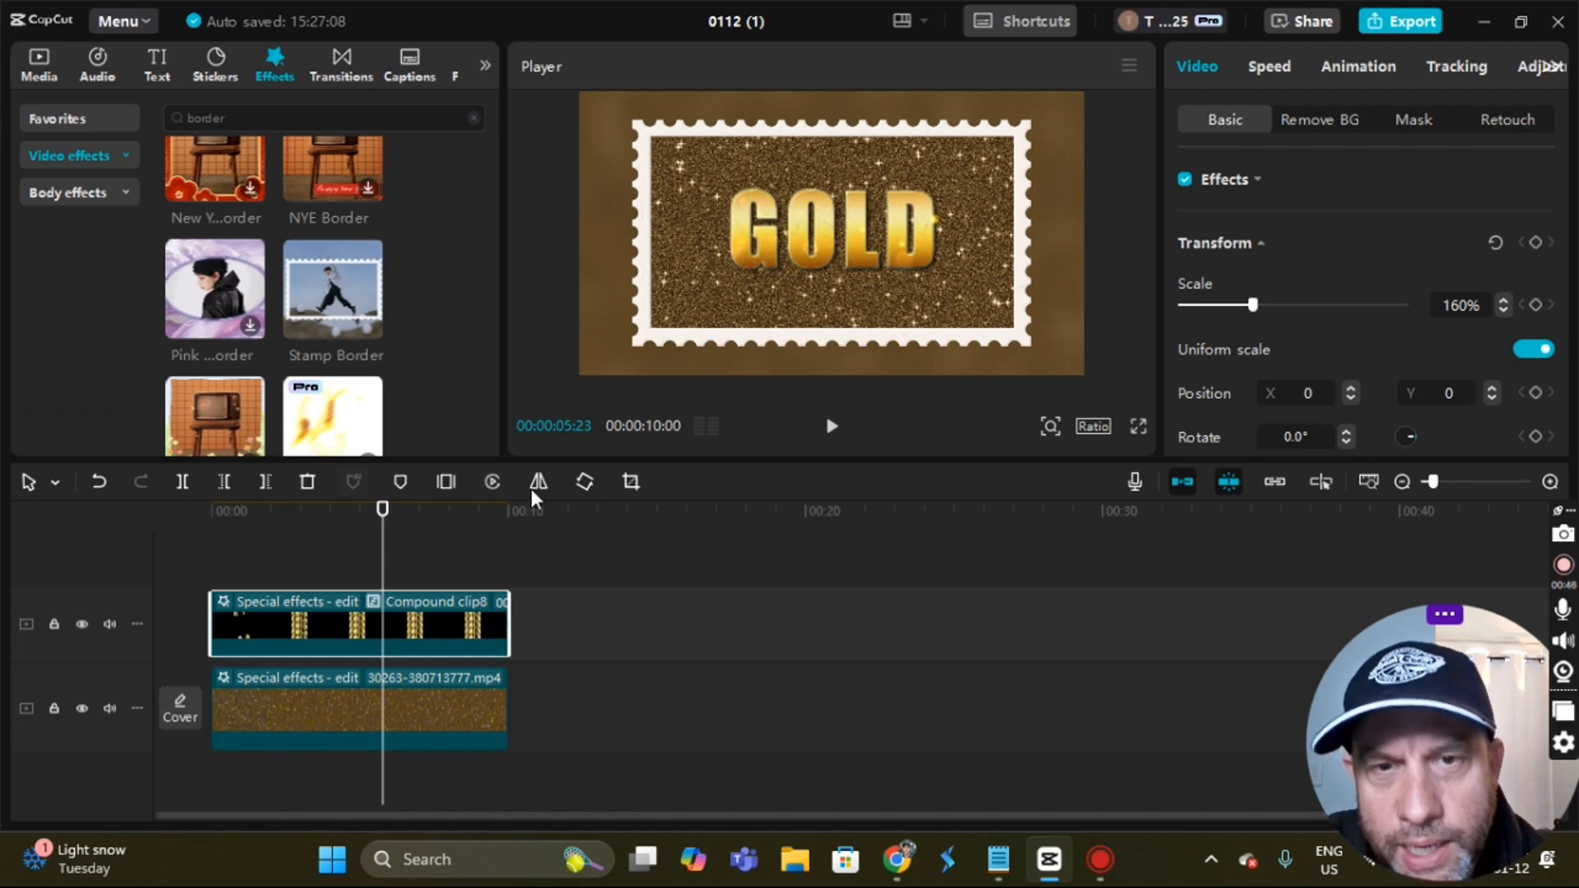
- Play back the enlarged GOLD animation from the start of the timeline, pausing once the word is fully formed
{"action": "left_click_drag", "start_coordinate": [385, 576], "coordinate": [194, 571]}
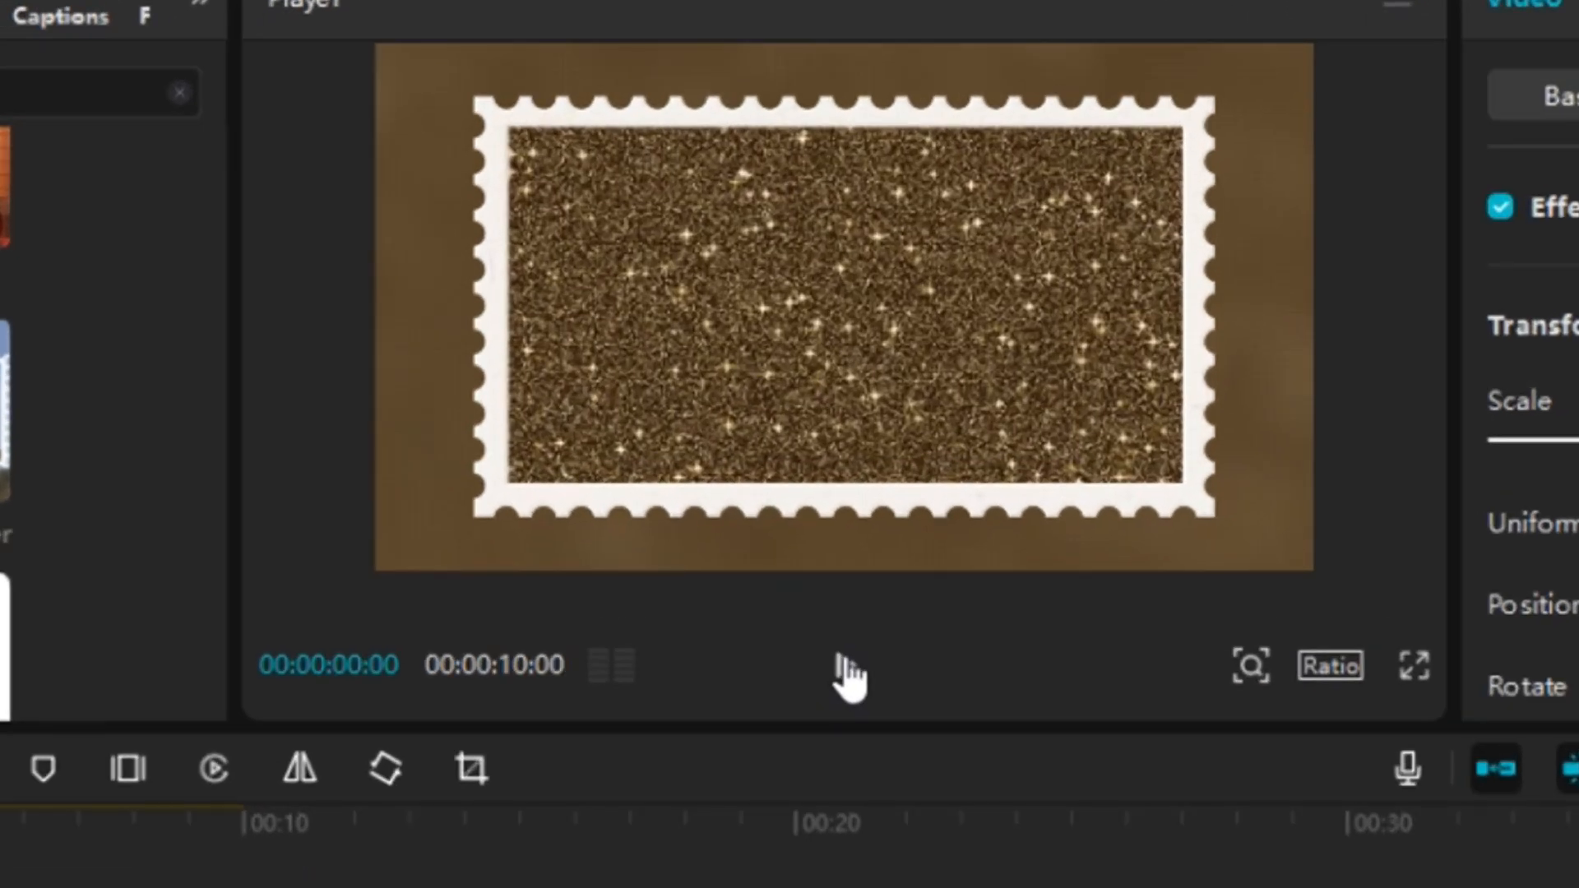
{"action": "left_click", "coordinate": [843, 663]}
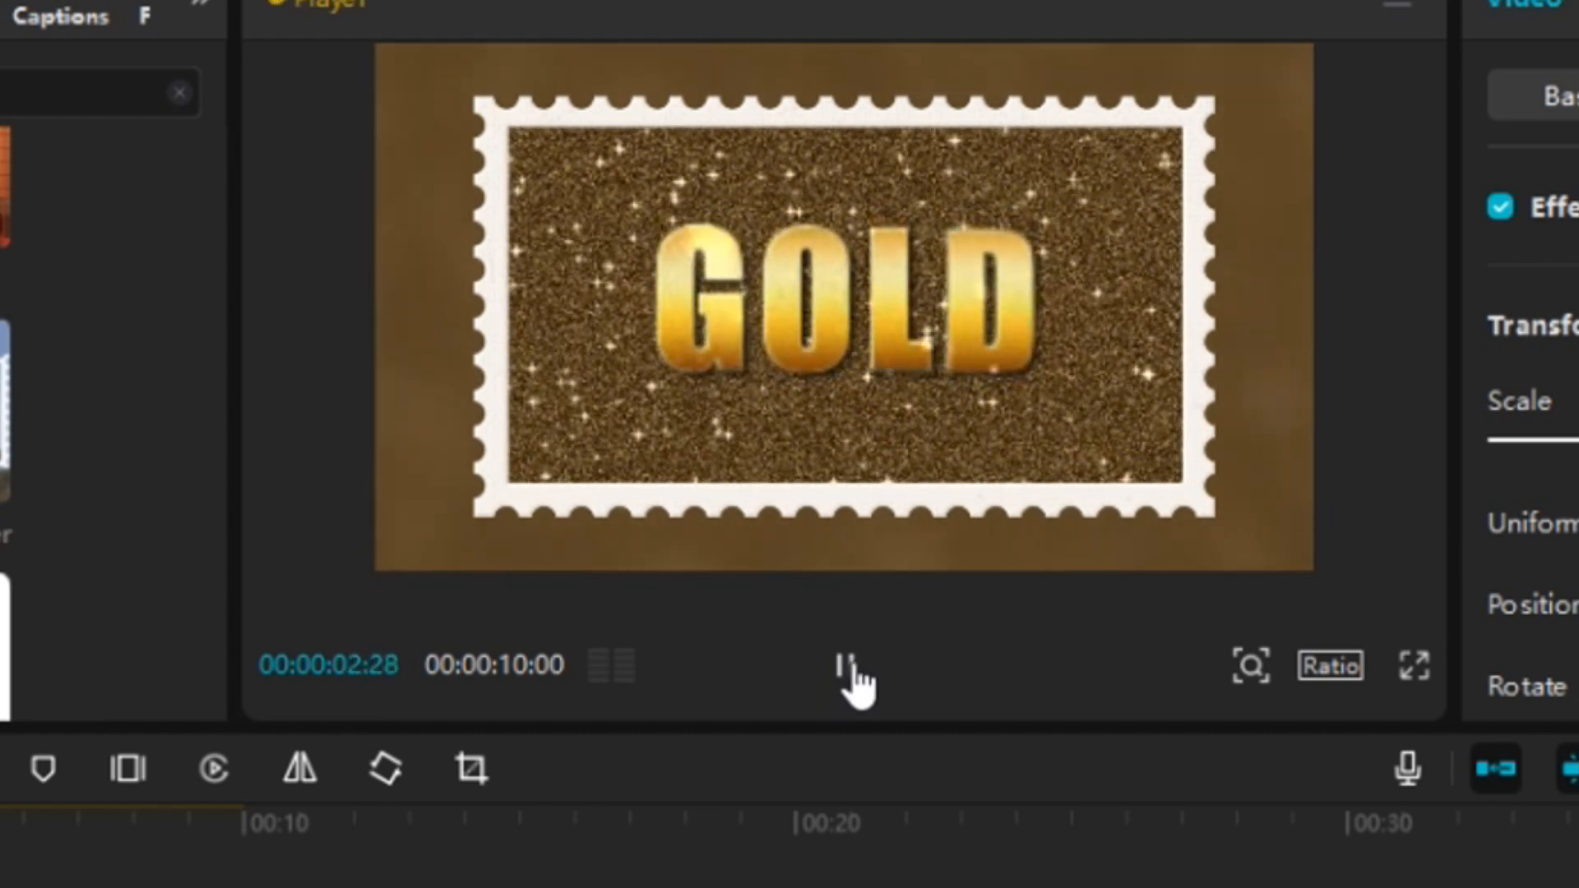
{"action": "left_click", "coordinate": [848, 666]}
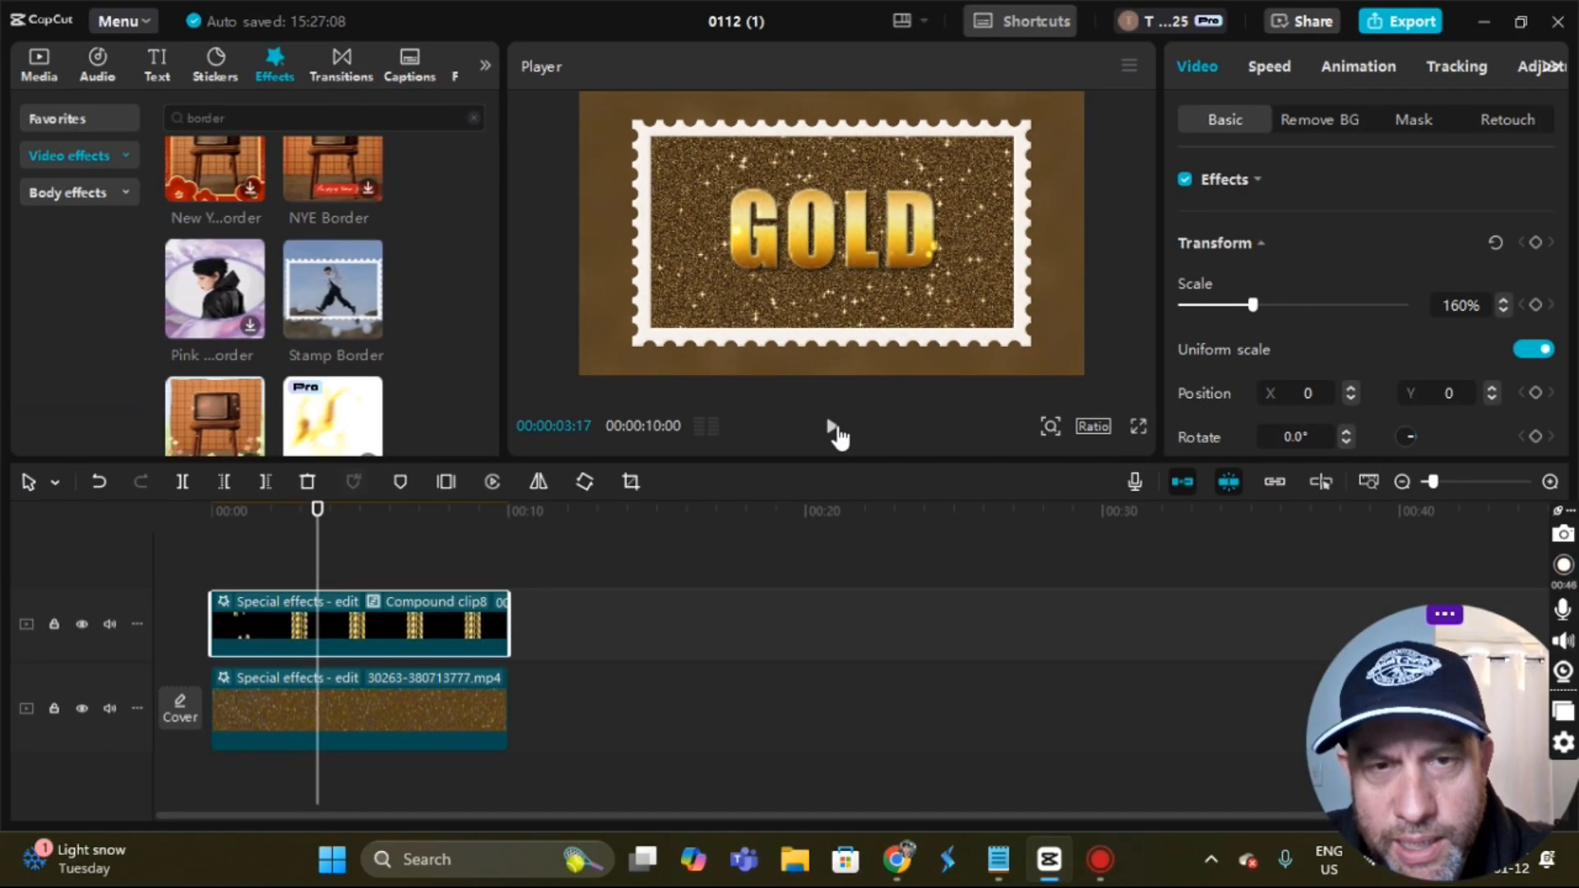
- Split the GOLD compound clip at 00:00:04:01 and delete the part after the cut
{"action": "left_click", "coordinate": [836, 430]}
{"action": "left_click", "coordinate": [836, 431]}
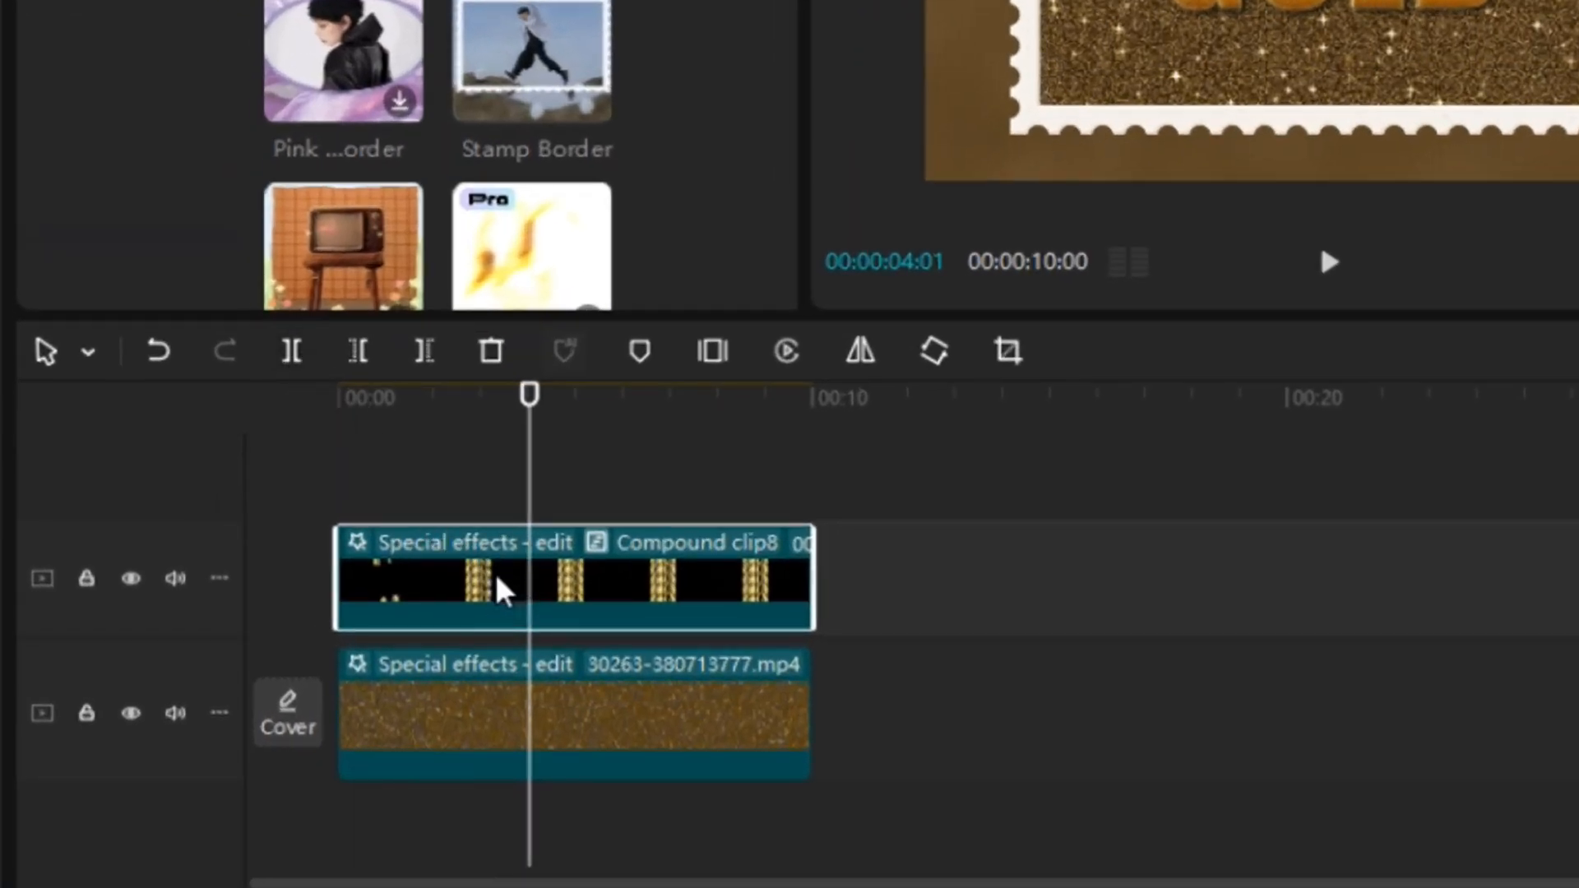
{"action": "left_click", "coordinate": [293, 352]}
{"action": "right_click", "coordinate": [654, 576]}
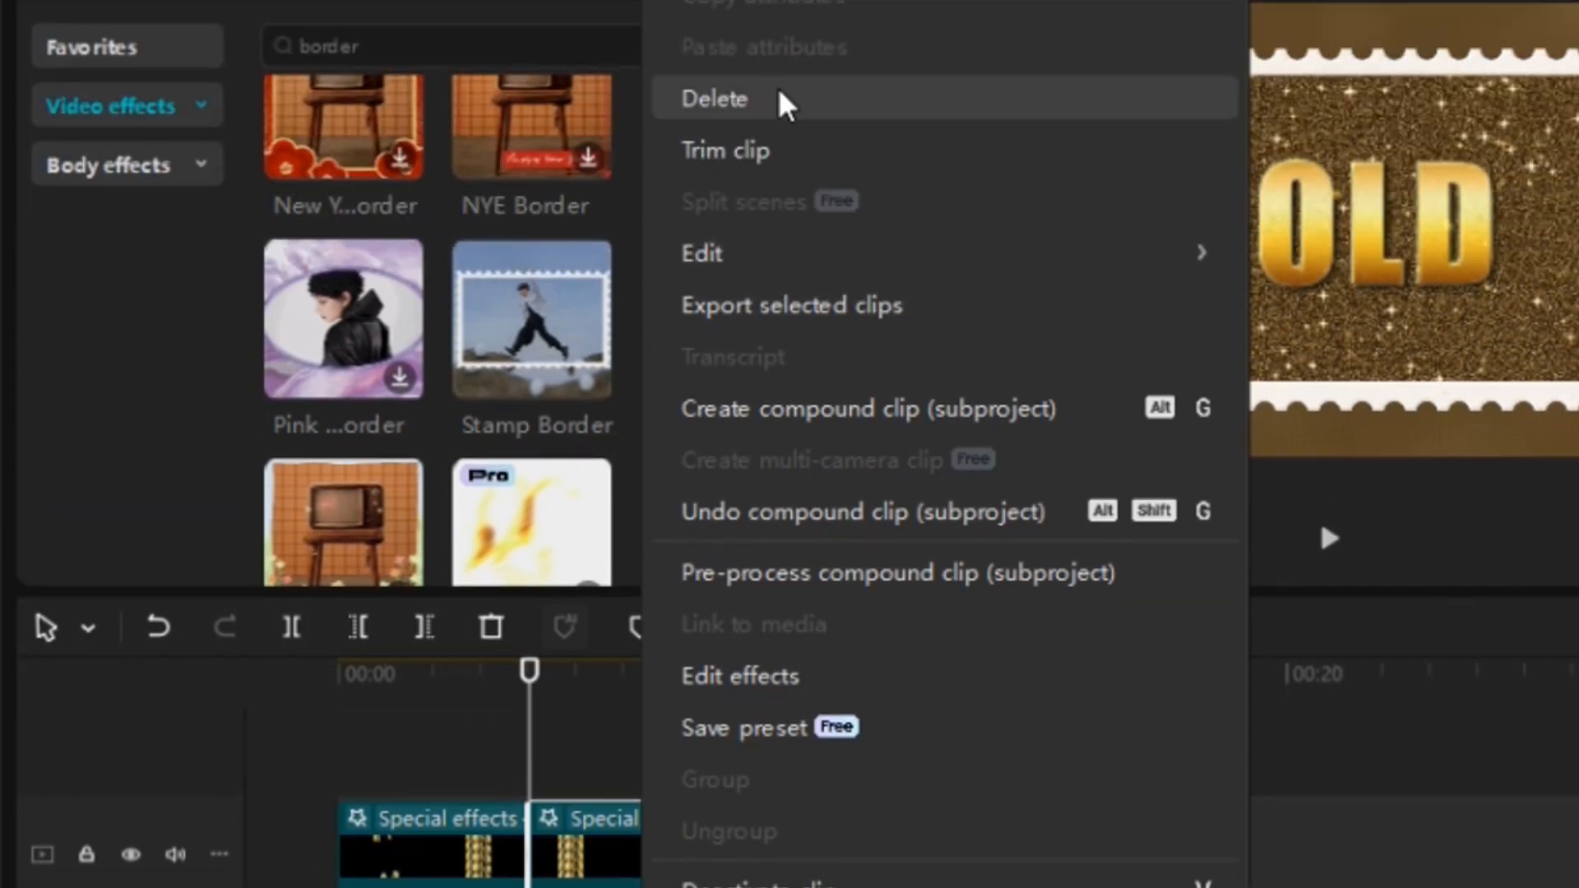
{"action": "left_click", "coordinate": [781, 102]}
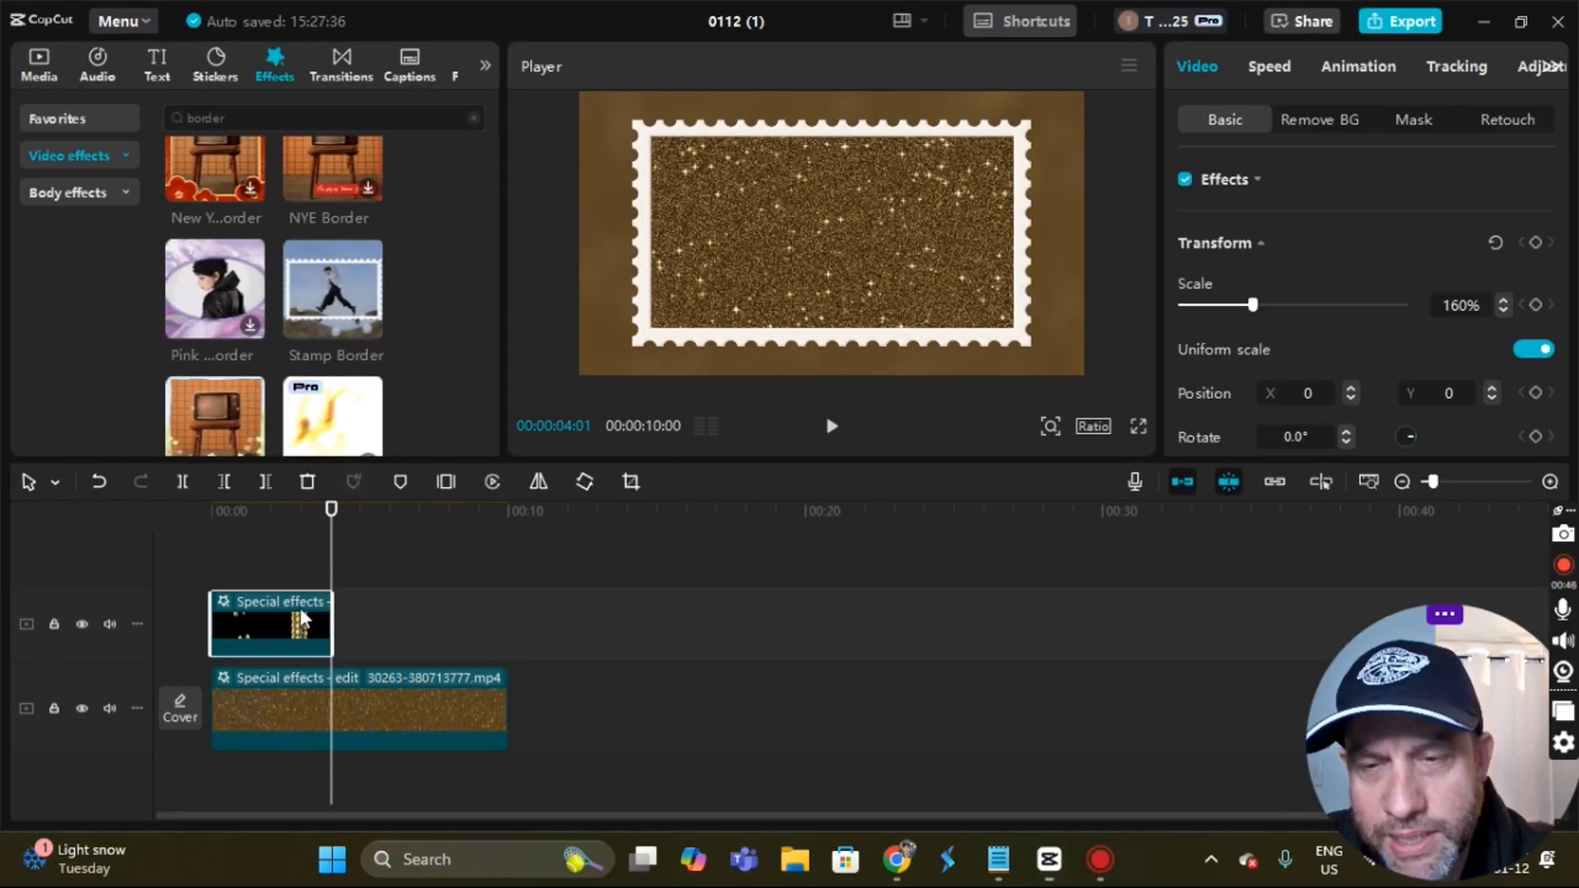
- Copy the remaining GOLD clip, paste the copy directly after it at 00:00:04:01, and reverse the copy
{"action": "right_click", "coordinate": [292, 623]}
{"action": "left_click", "coordinate": [356, 33]}
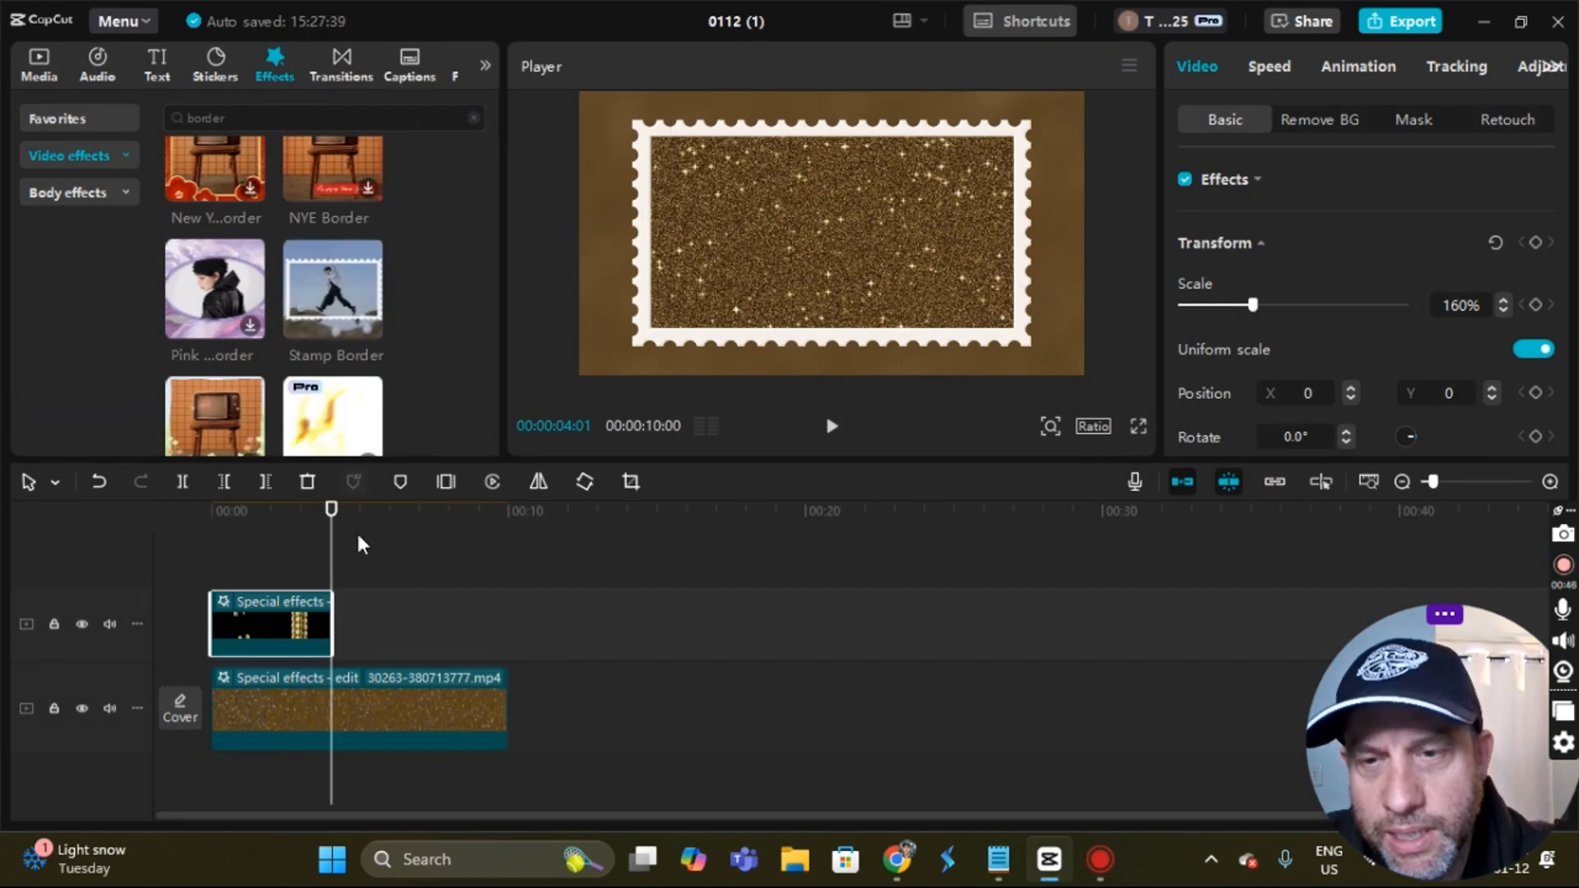
{"action": "right_click", "coordinate": [354, 623]}
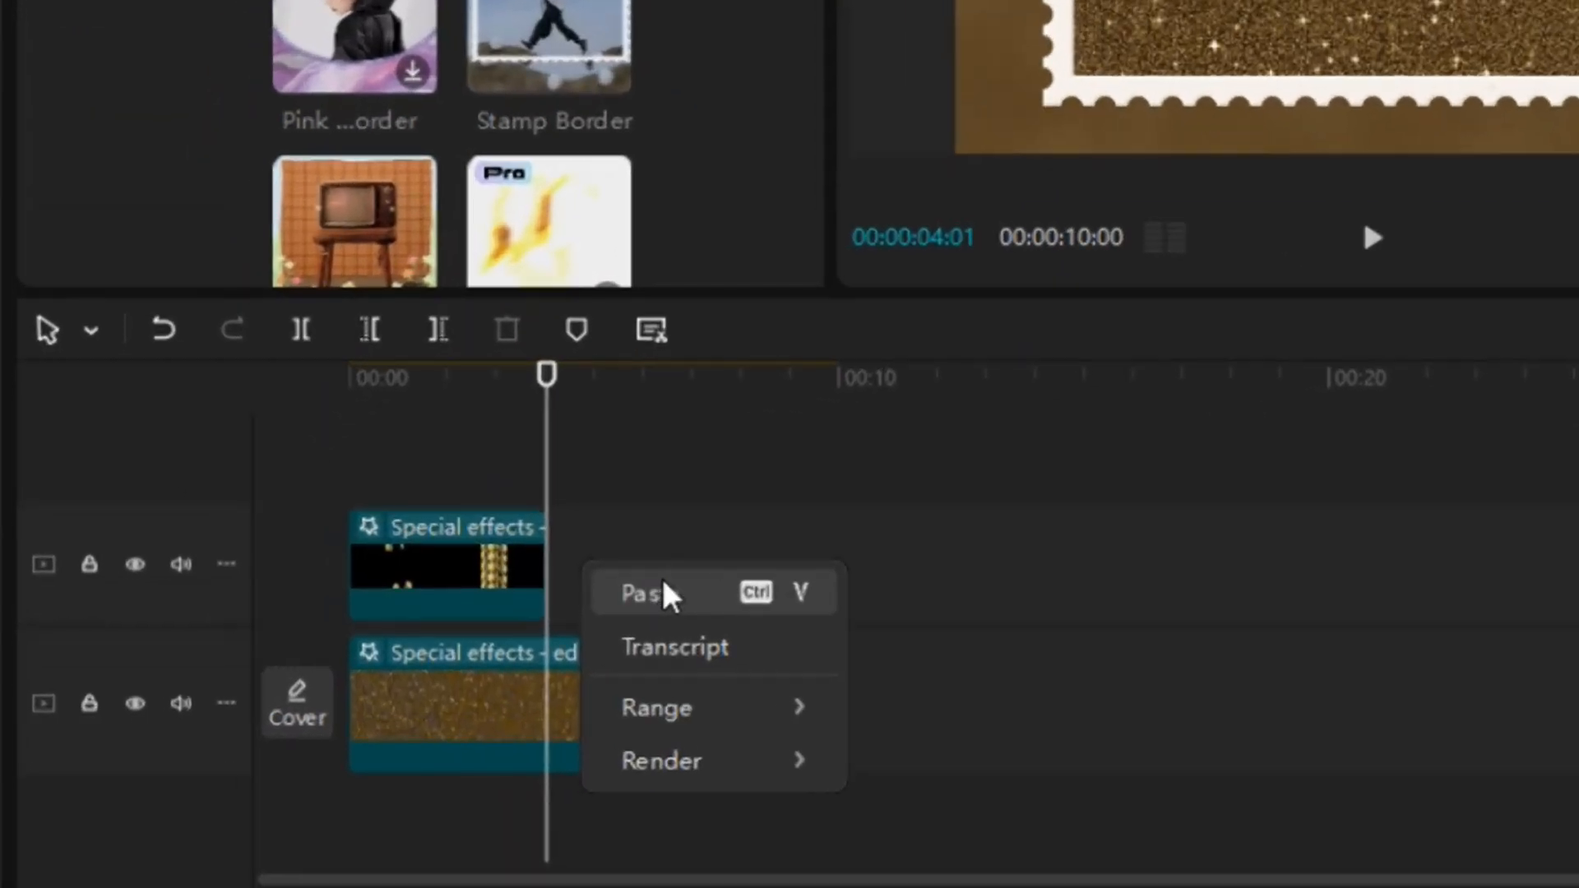
{"action": "left_click", "coordinate": [650, 593]}
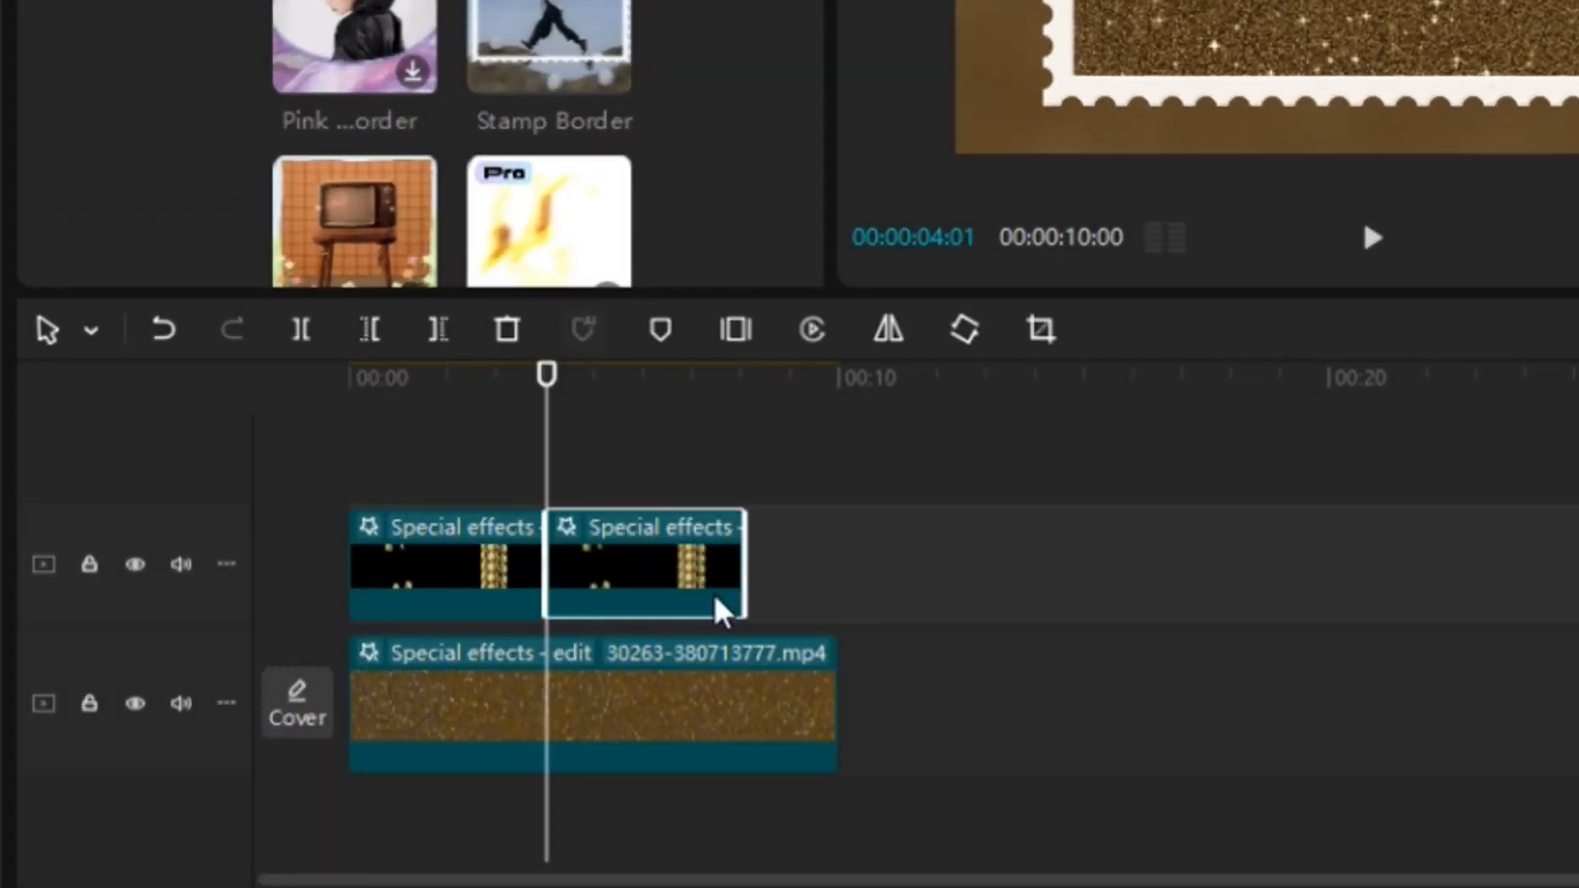
{"action": "left_click", "coordinate": [814, 333]}
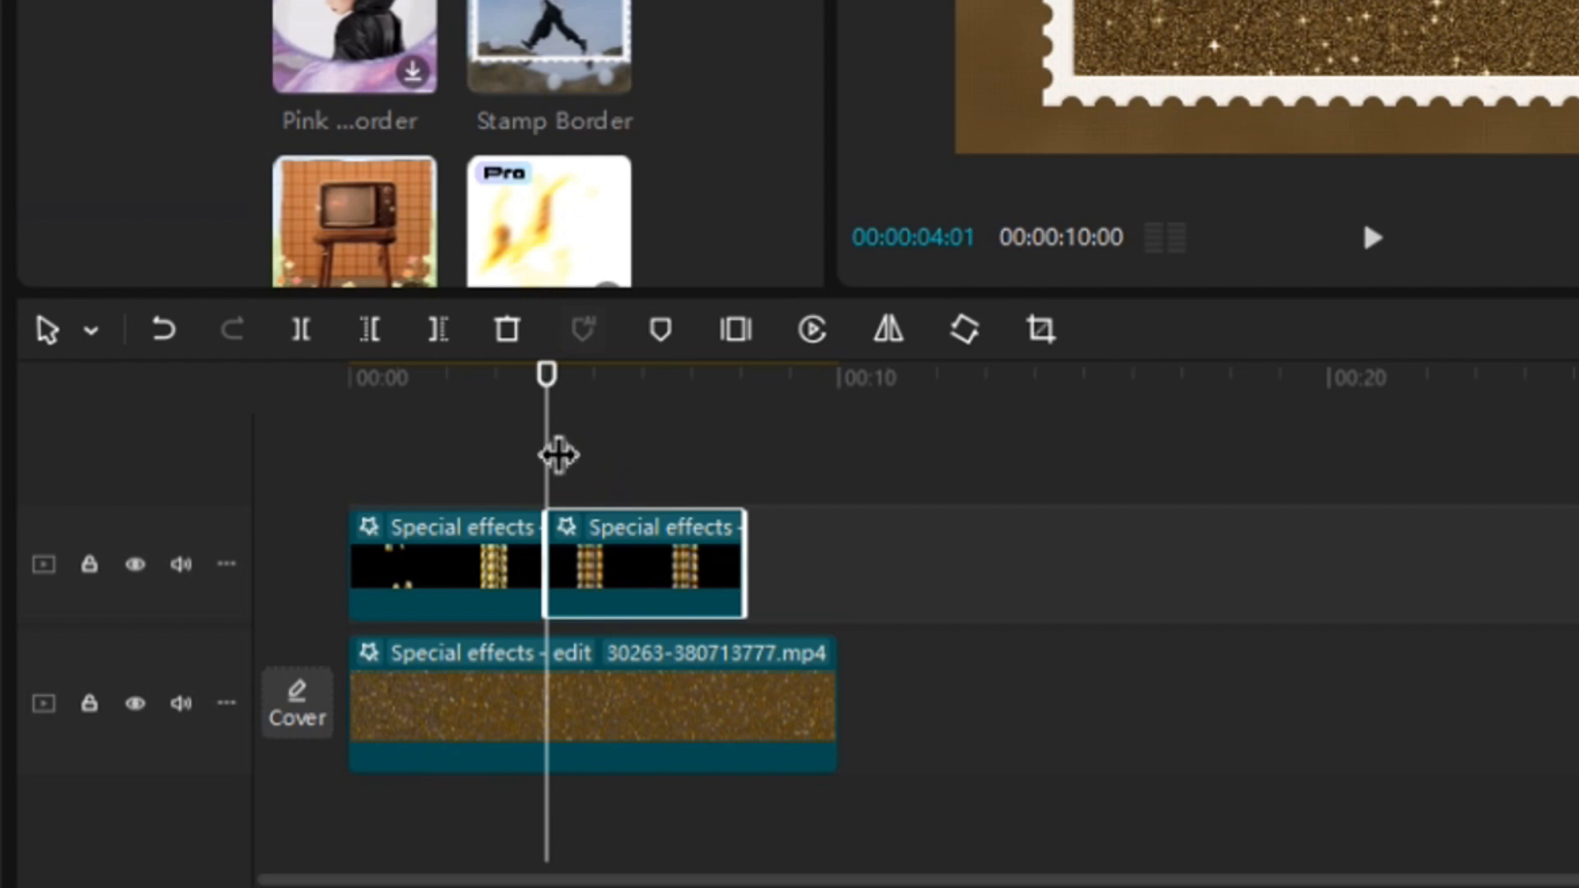
- Play the finished GOLD animation in full screen from the start of the timeline
{"action": "left_click_drag", "start_coordinate": [559, 455], "coordinate": [289, 427]}
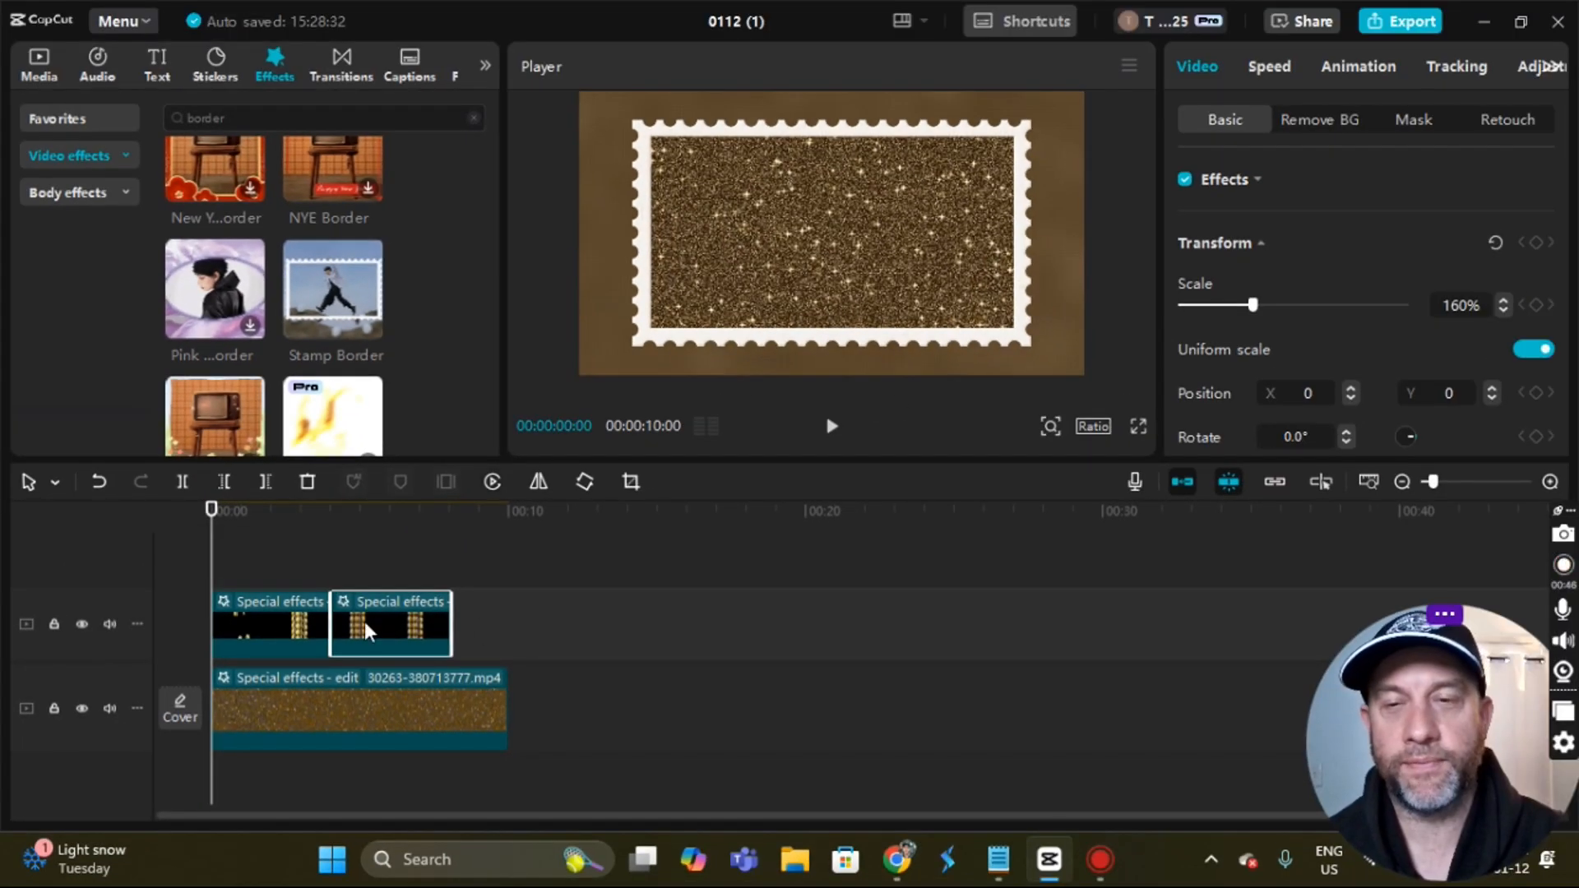
{"action": "left_click", "coordinate": [1138, 427]}
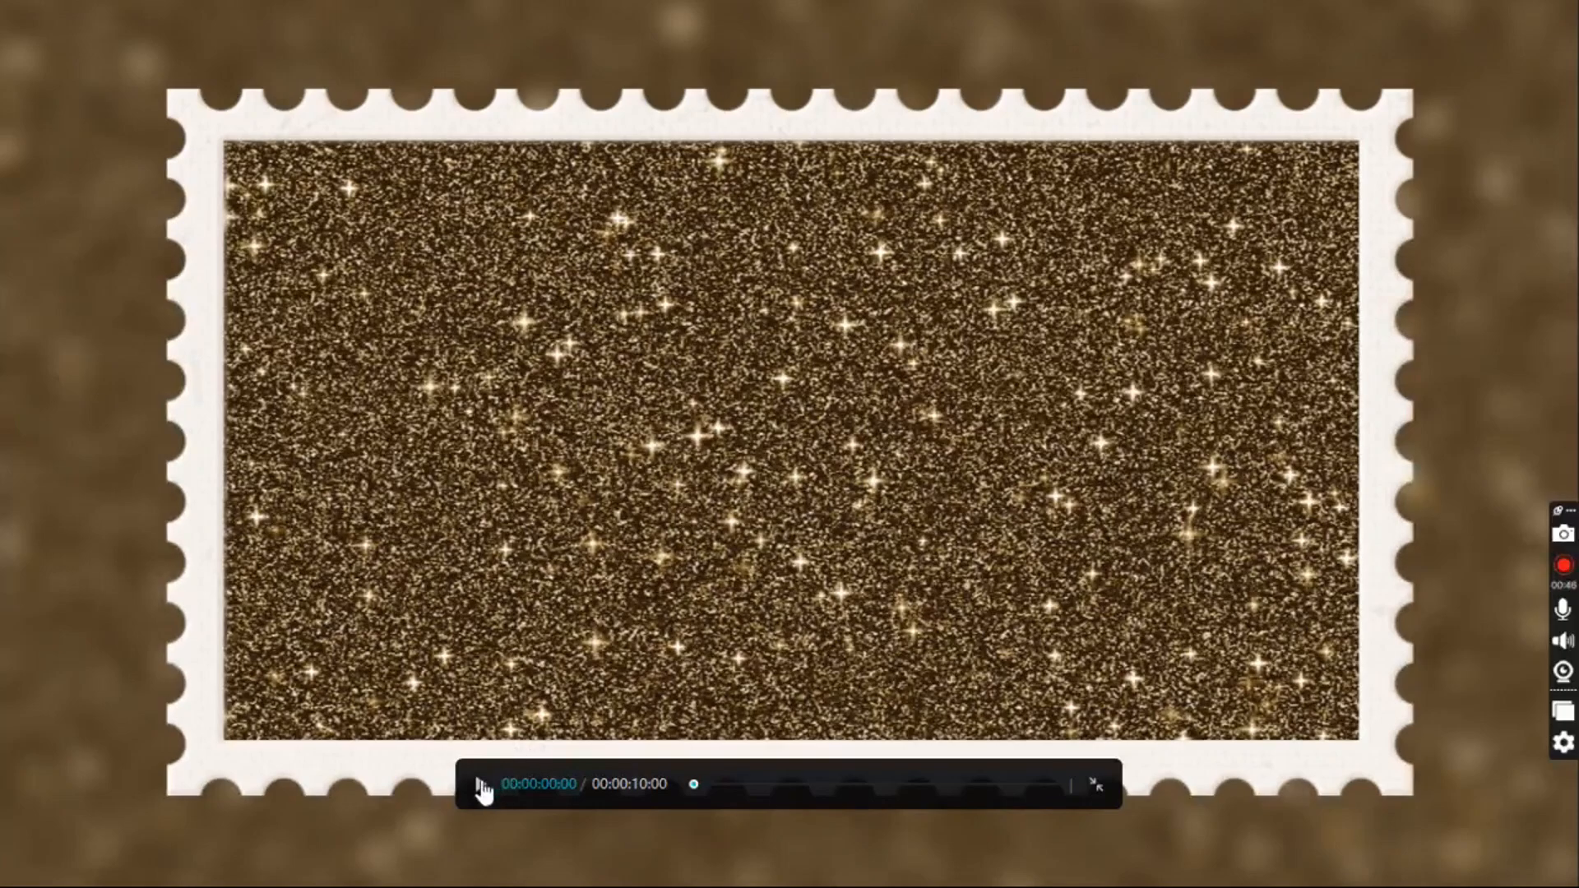
{"action": "left_click", "coordinate": [481, 784]}
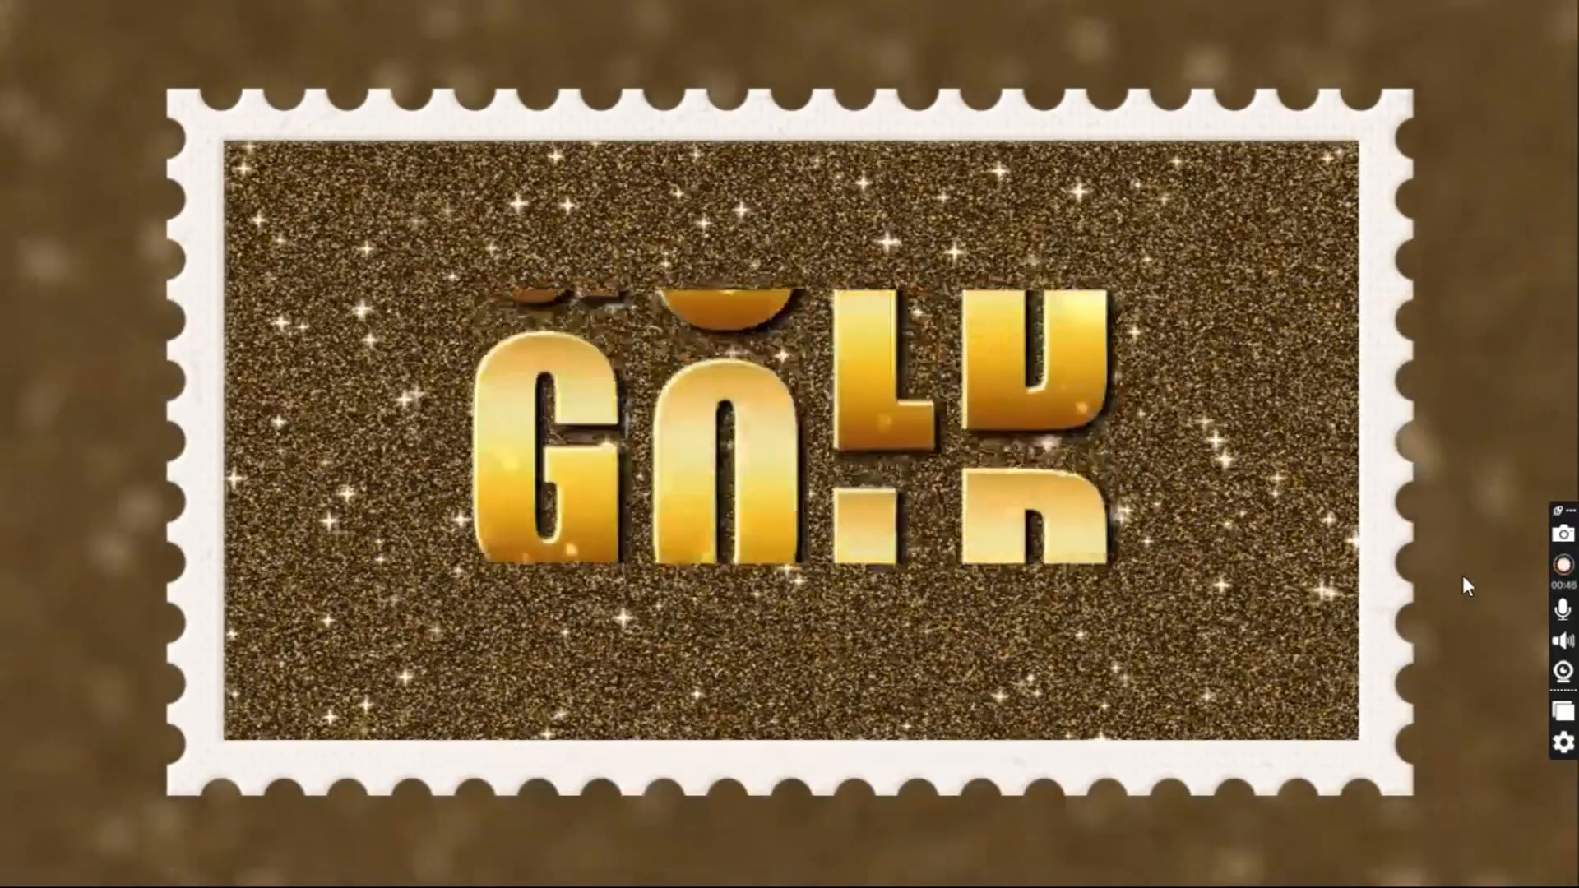